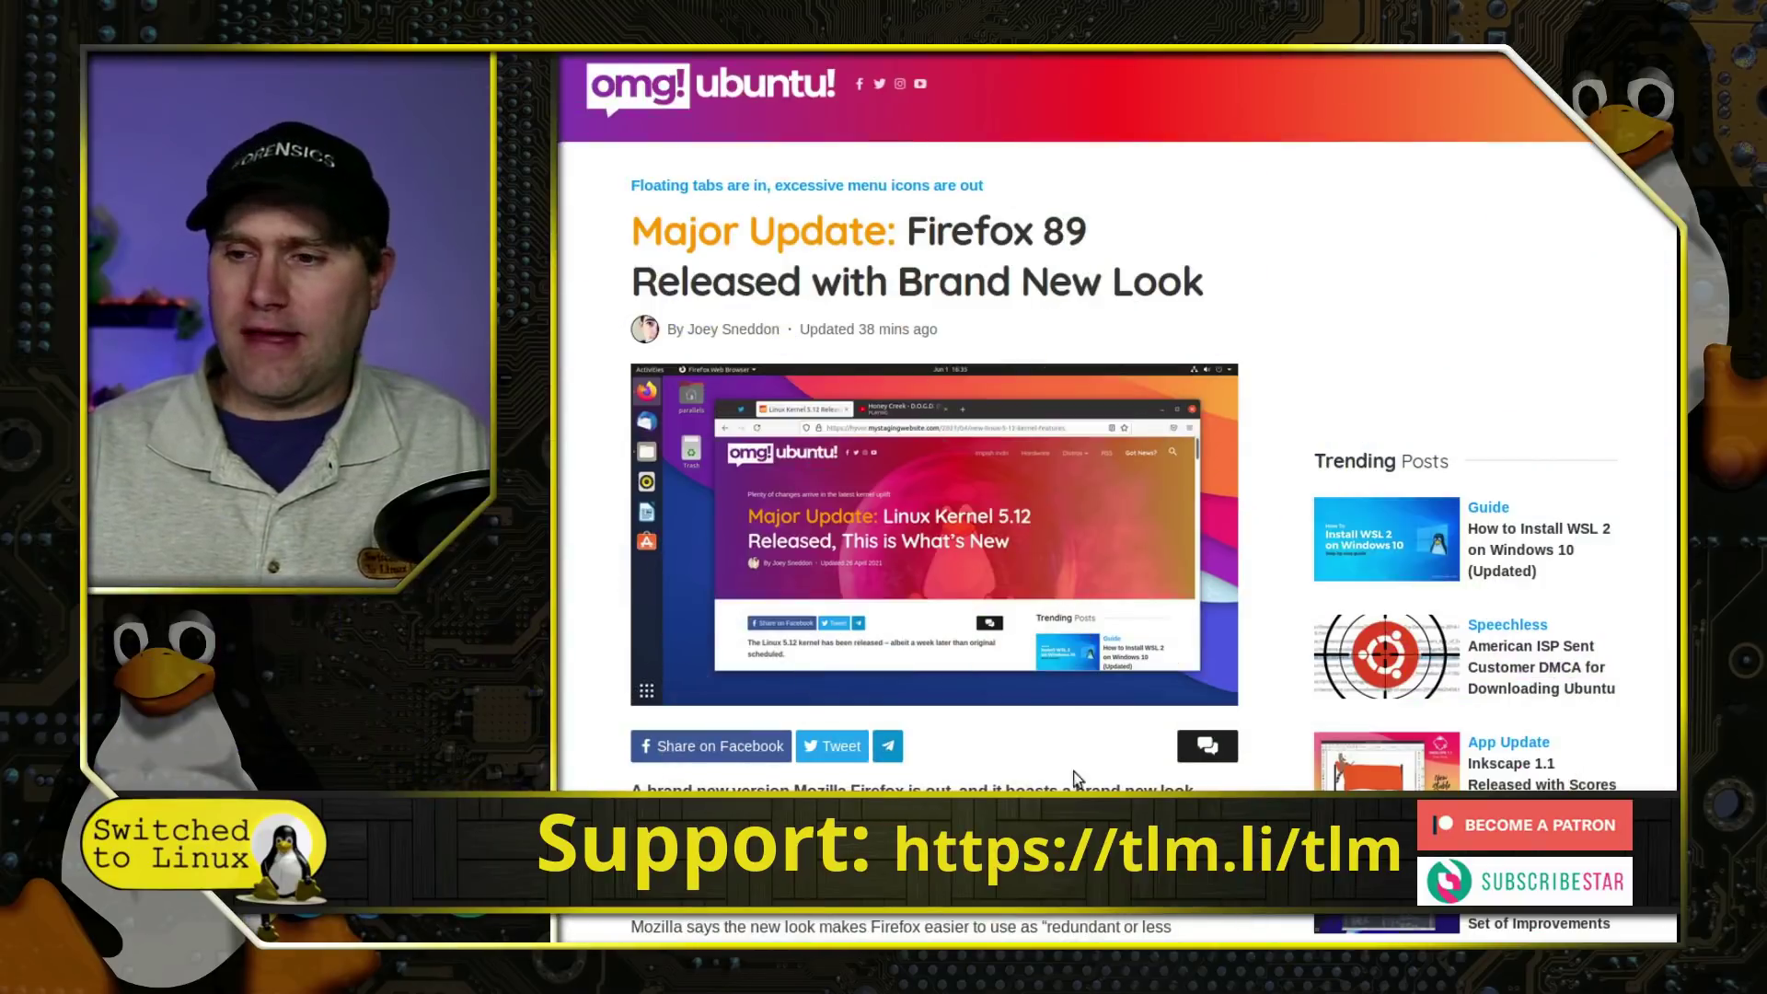
- Scroll the Firefox 89 article past the header image to the Firefox 88 vs 89 comparison screenshot
{"action": "scroll", "coordinate": [1316, 284], "scroll_direction": "down", "scroll_amount": 4}
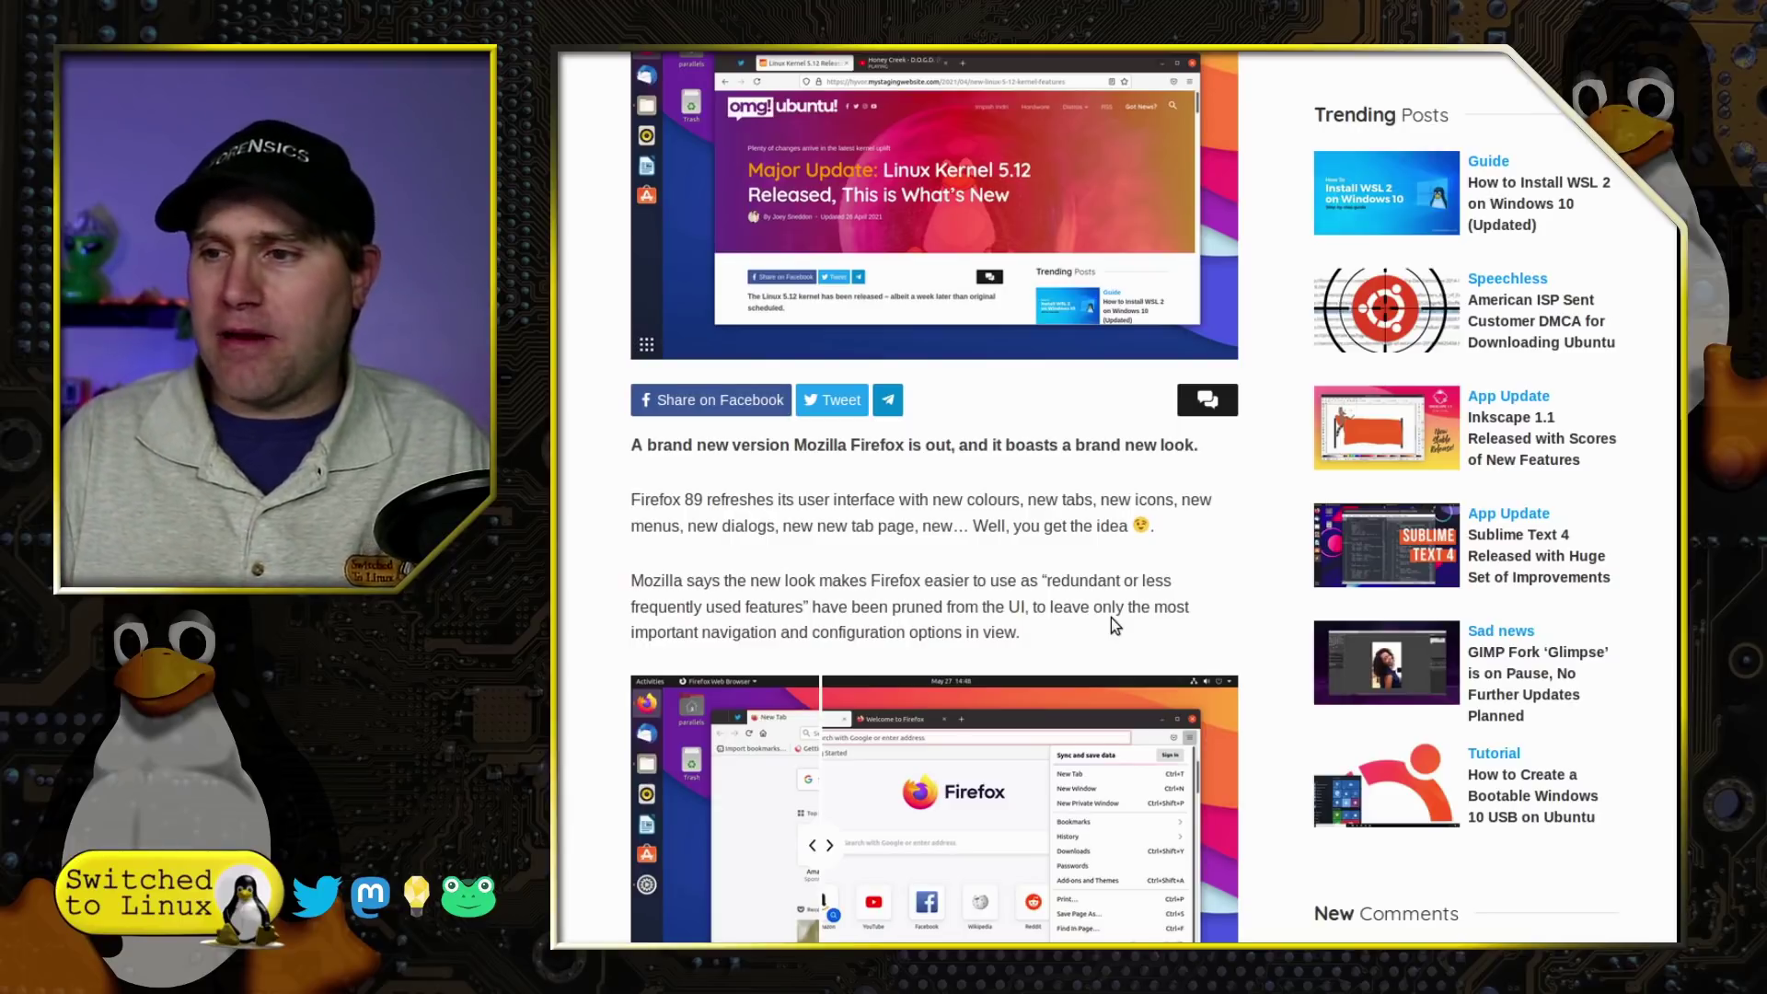
{"action": "scroll", "coordinate": [1112, 617], "scroll_direction": "down", "scroll_amount": 2}
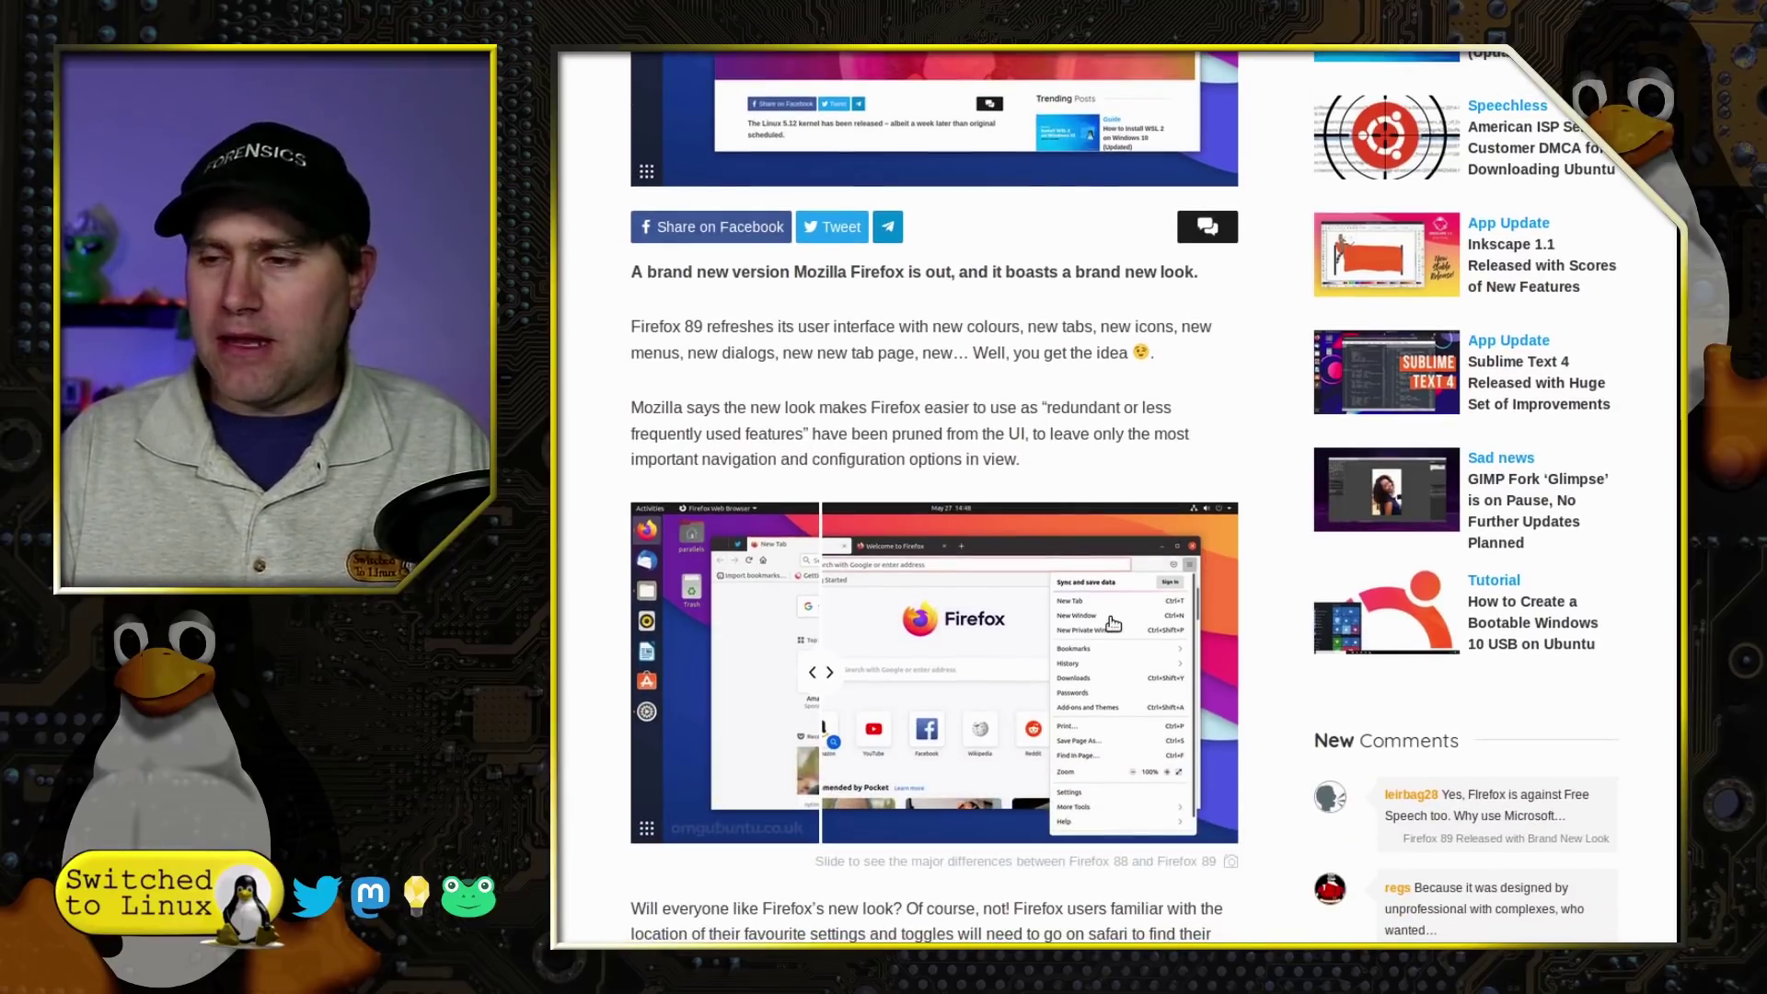
- Read down through the article's dialog screenshots, Proton redesign, floating tabs and privacy sections
{"action": "scroll", "coordinate": [1113, 624], "scroll_direction": "down", "scroll_amount": 4}
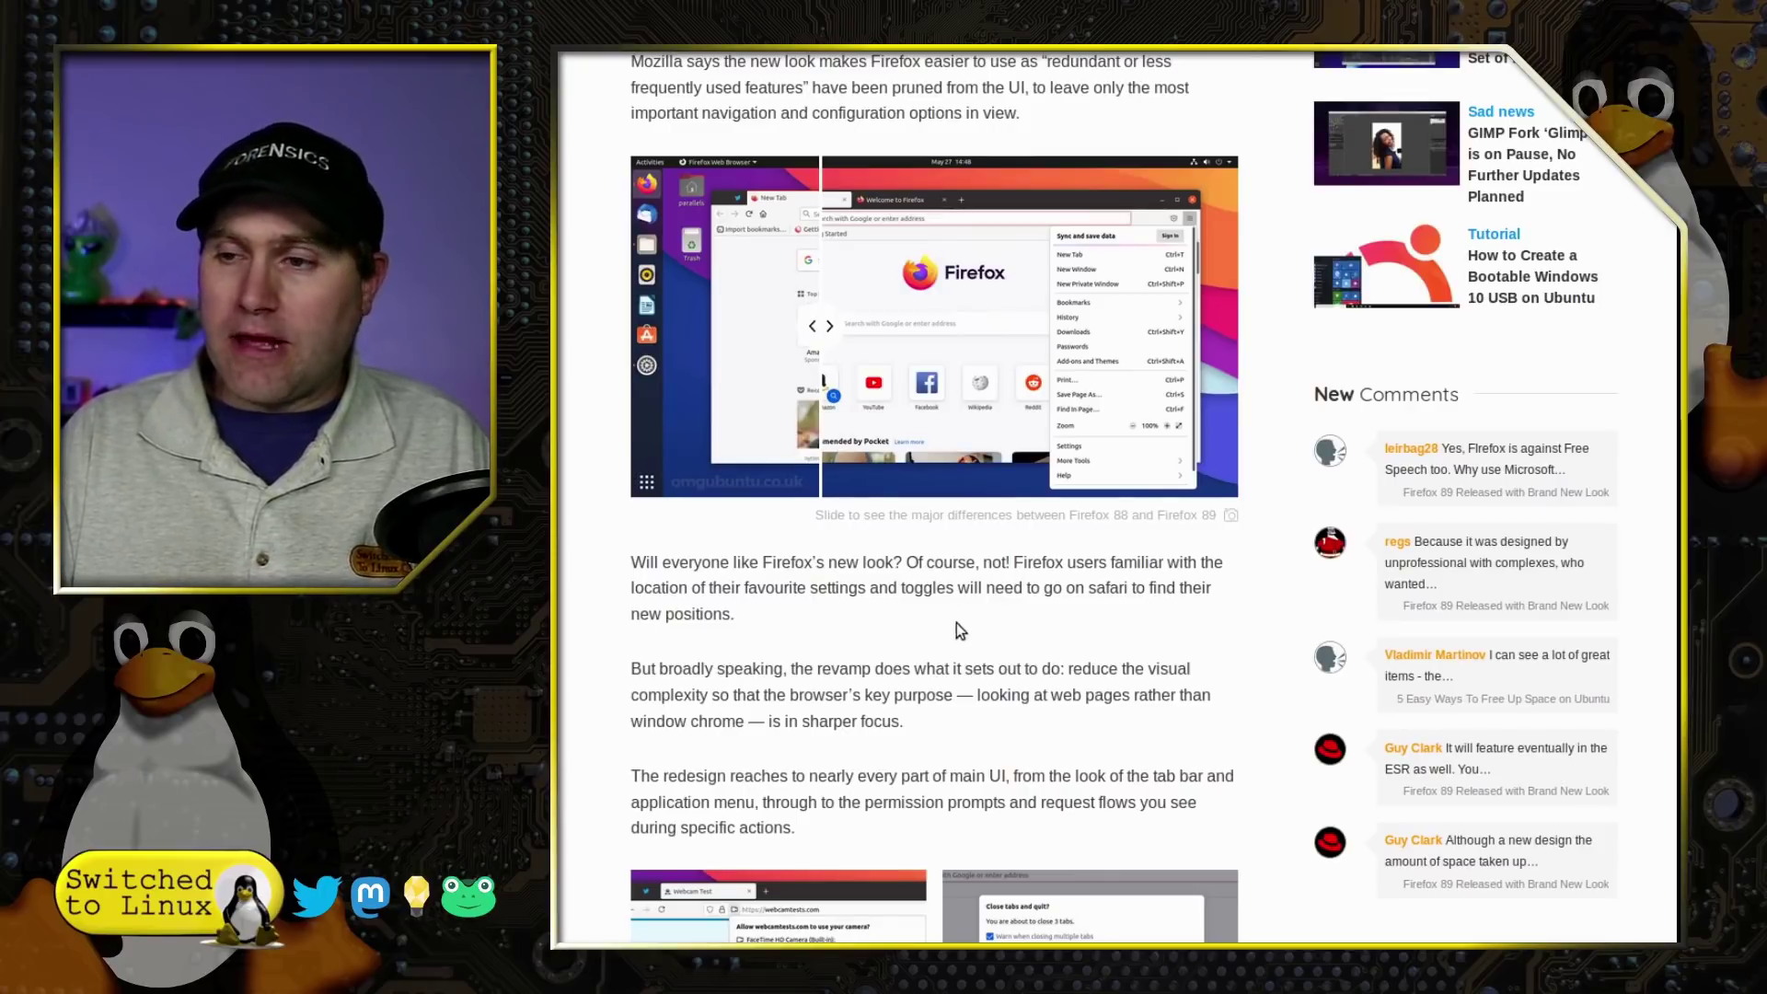
{"action": "scroll", "coordinate": [1068, 632], "scroll_direction": "down", "scroll_amount": 3}
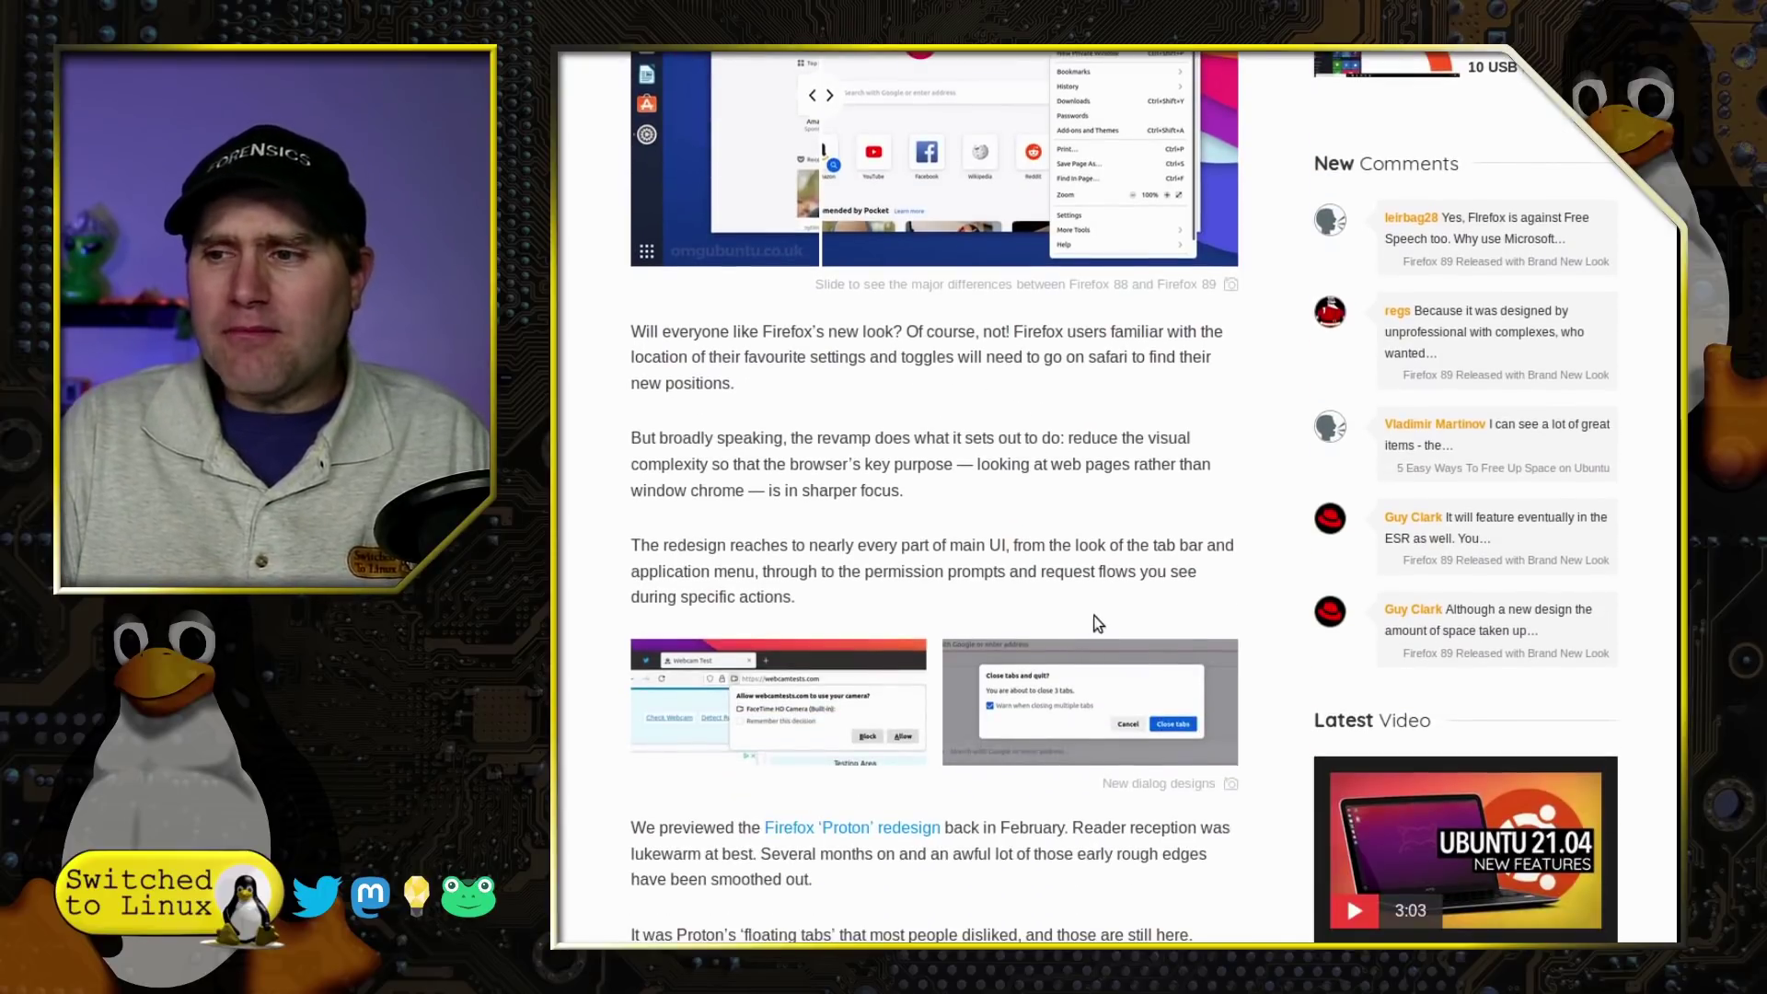
{"action": "scroll", "coordinate": [1093, 617], "scroll_direction": "down", "scroll_amount": 2}
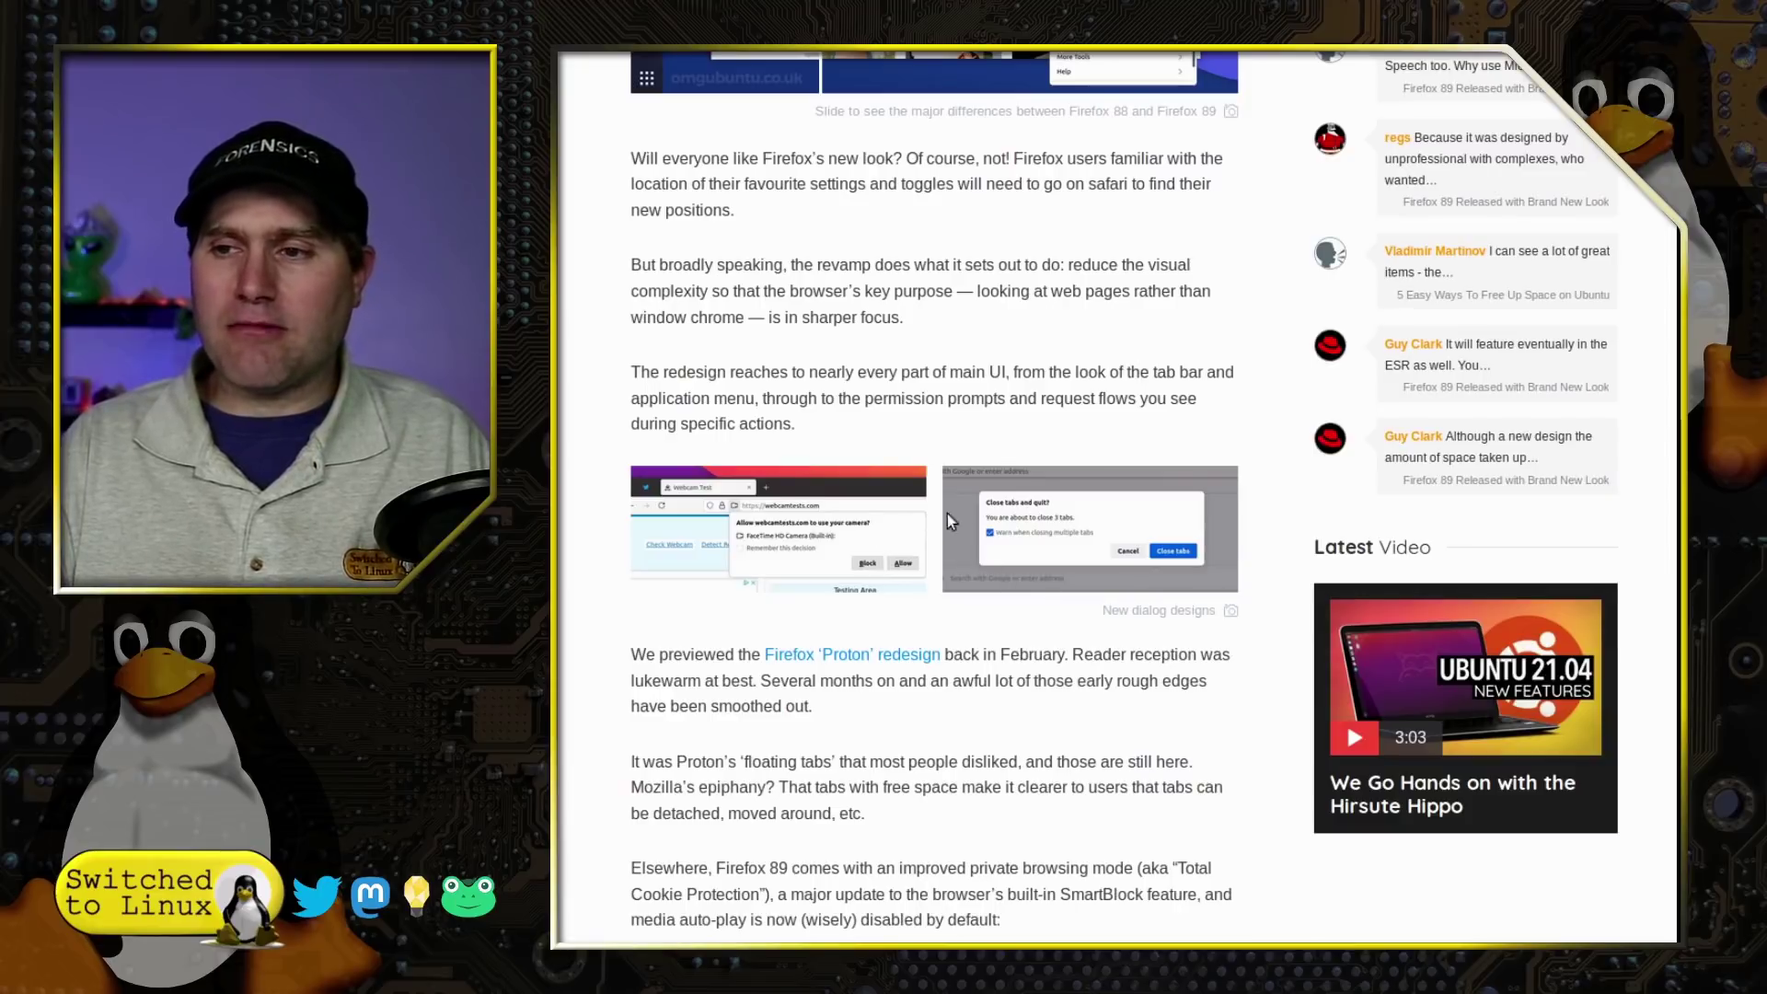
{"action": "scroll", "coordinate": [957, 516], "scroll_direction": "down", "scroll_amount": 3}
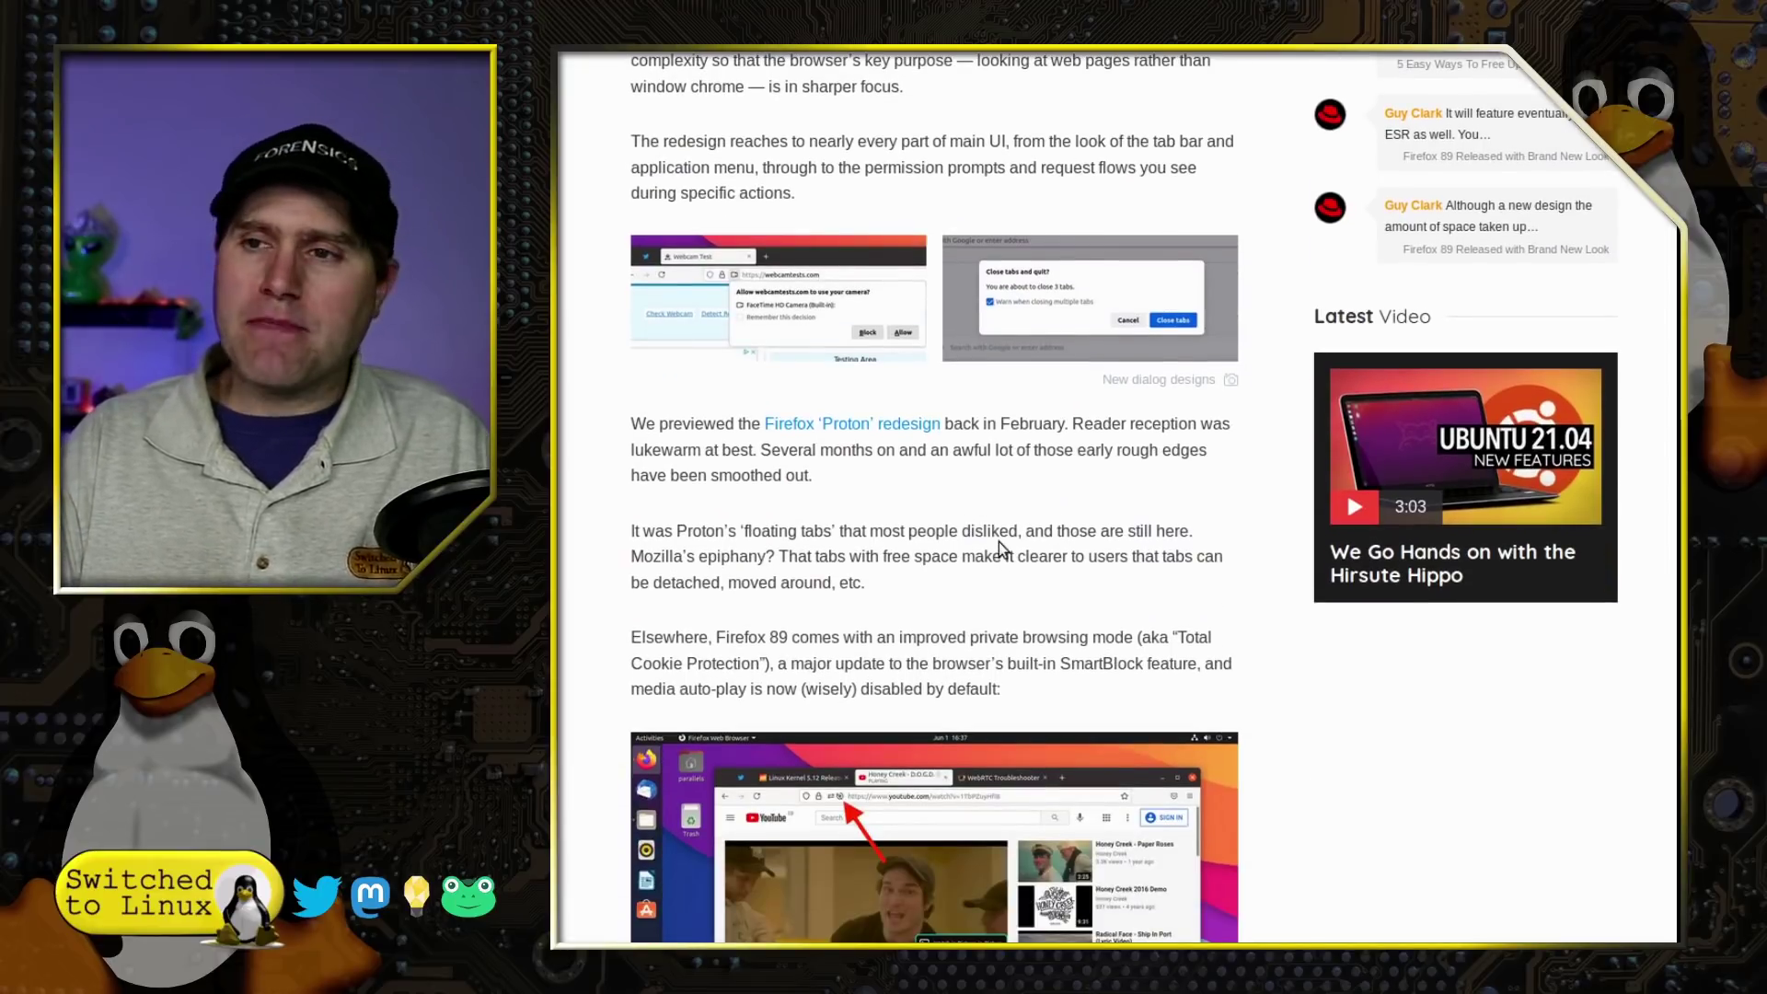
{"action": "scroll", "coordinate": [903, 575], "scroll_direction": "down", "scroll_amount": 1}
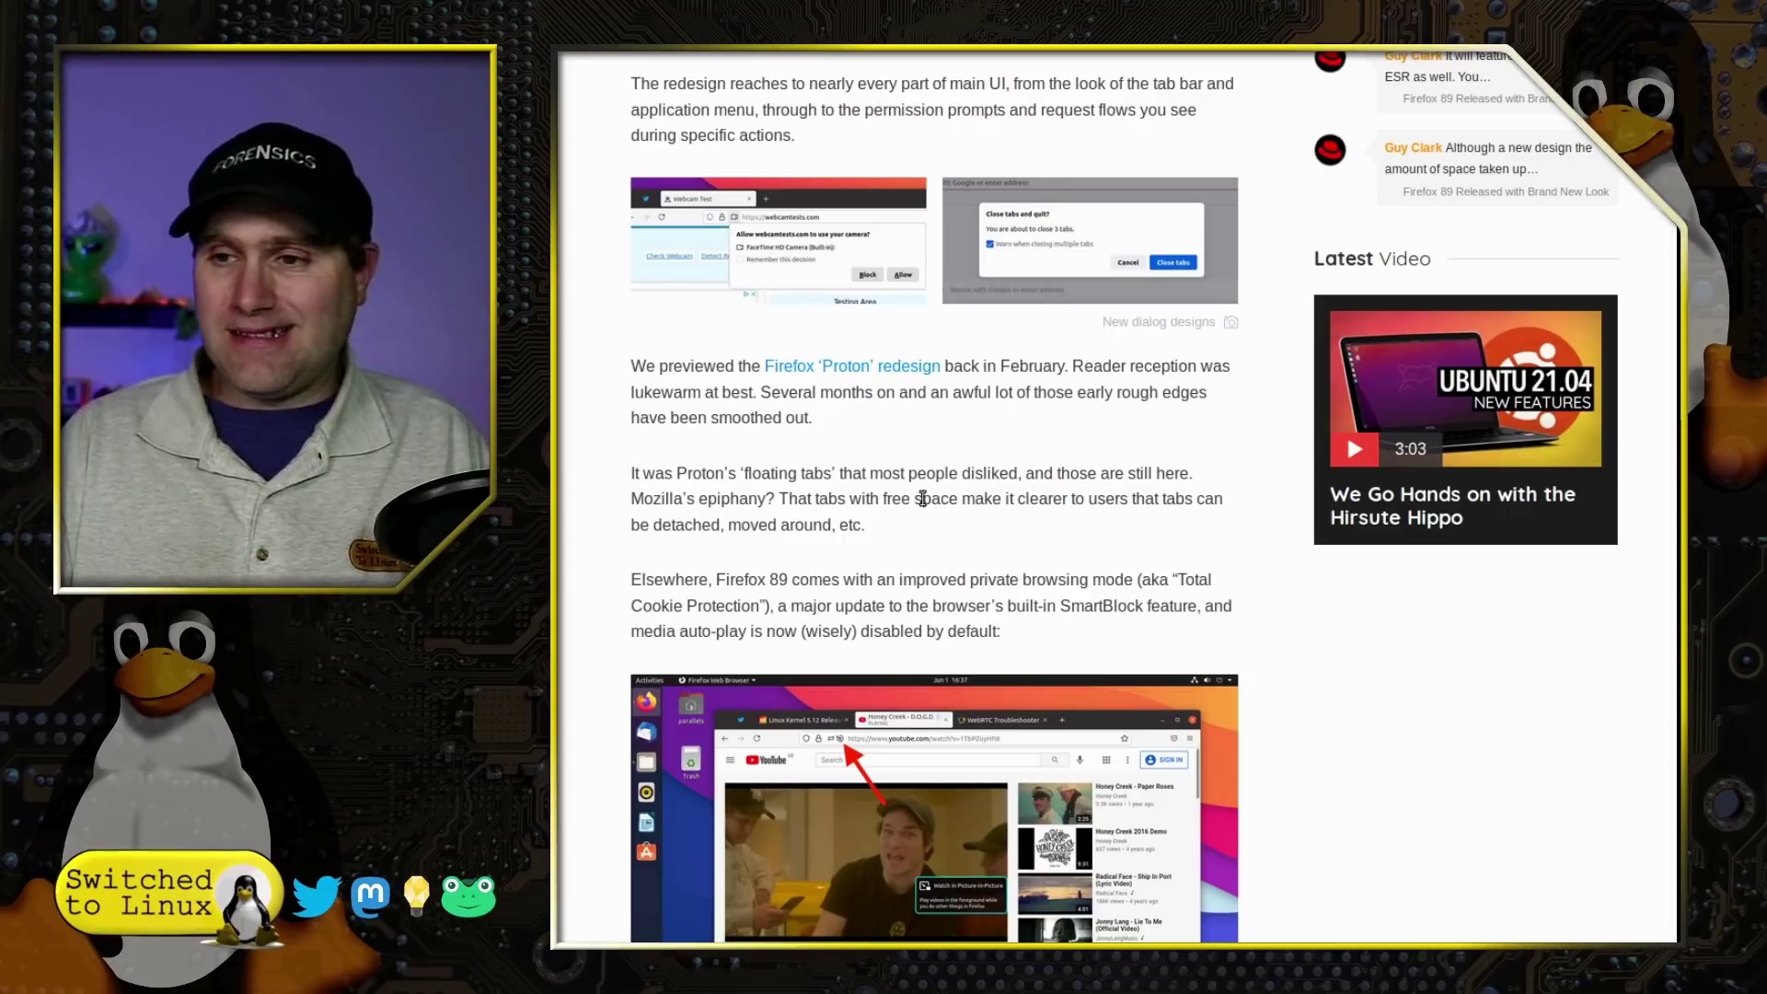
{"action": "scroll", "coordinate": [922, 499], "scroll_direction": "down", "scroll_amount": 12}
{"action": "scroll", "coordinate": [1096, 526], "scroll_direction": "up", "scroll_amount": 2}
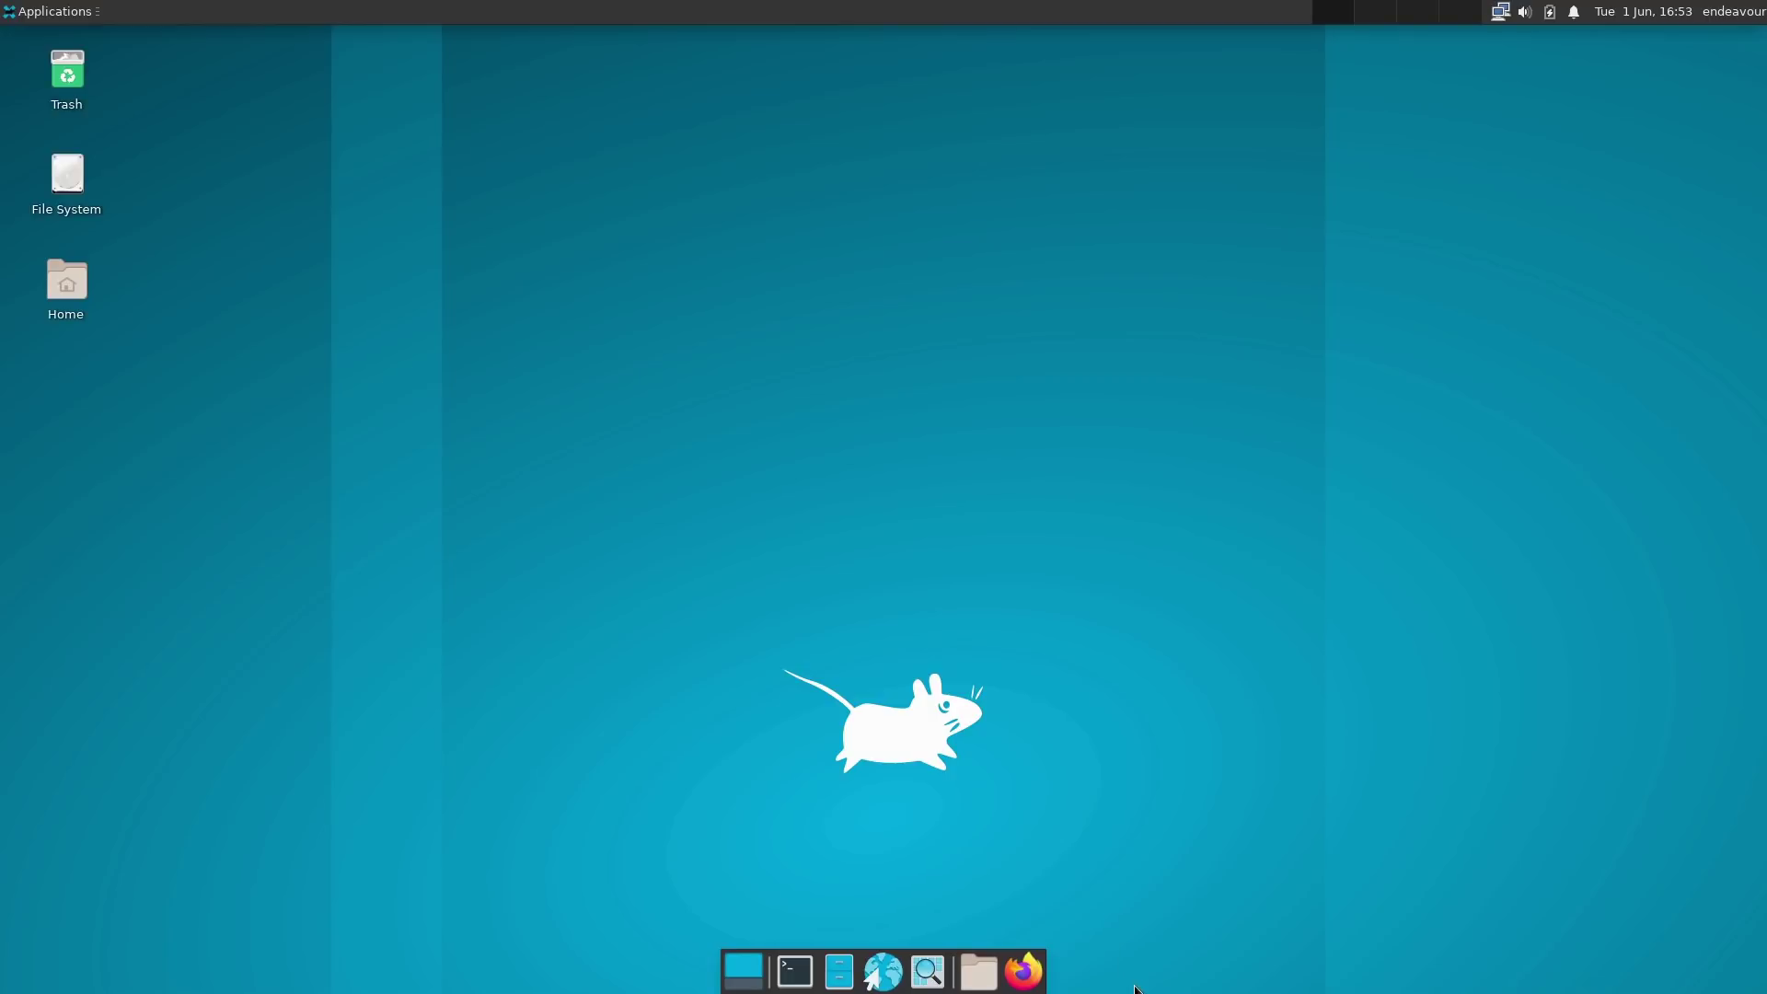
- Launch Firefox, view the Privacy Notice tab, then return to the Welcome to Firefox page
{"action": "left_click", "coordinate": [1023, 972]}
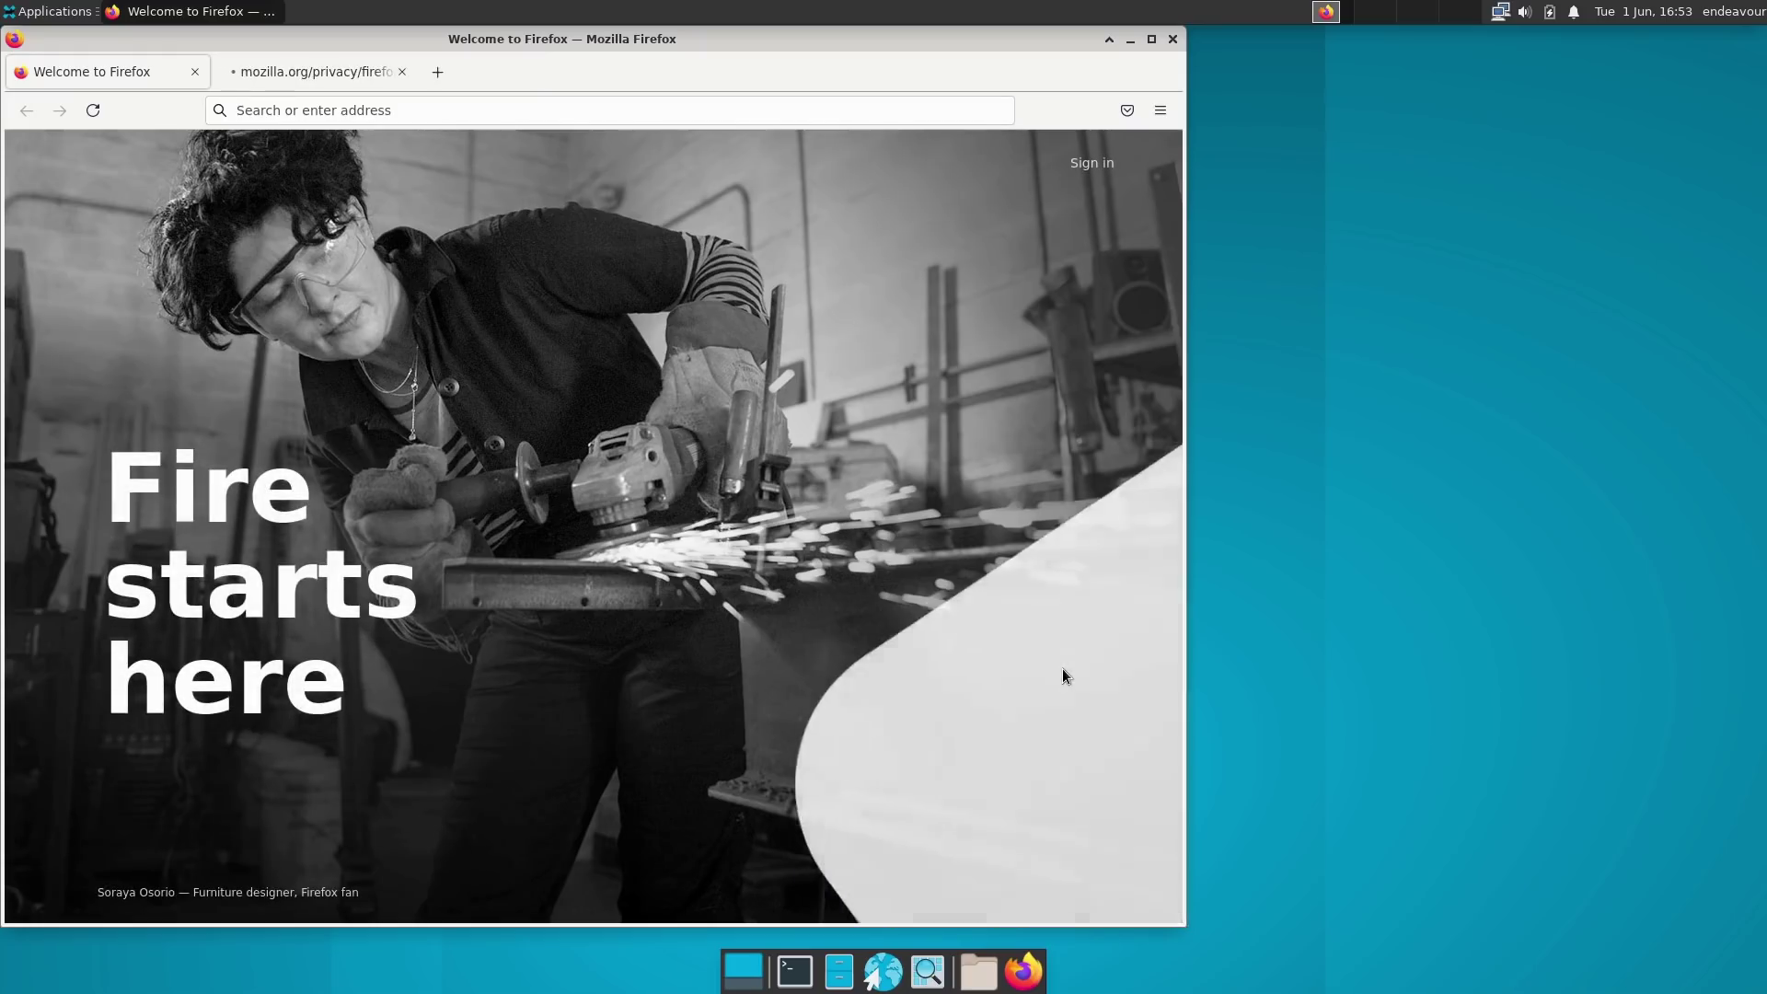
{"action": "left_click", "coordinate": [375, 74]}
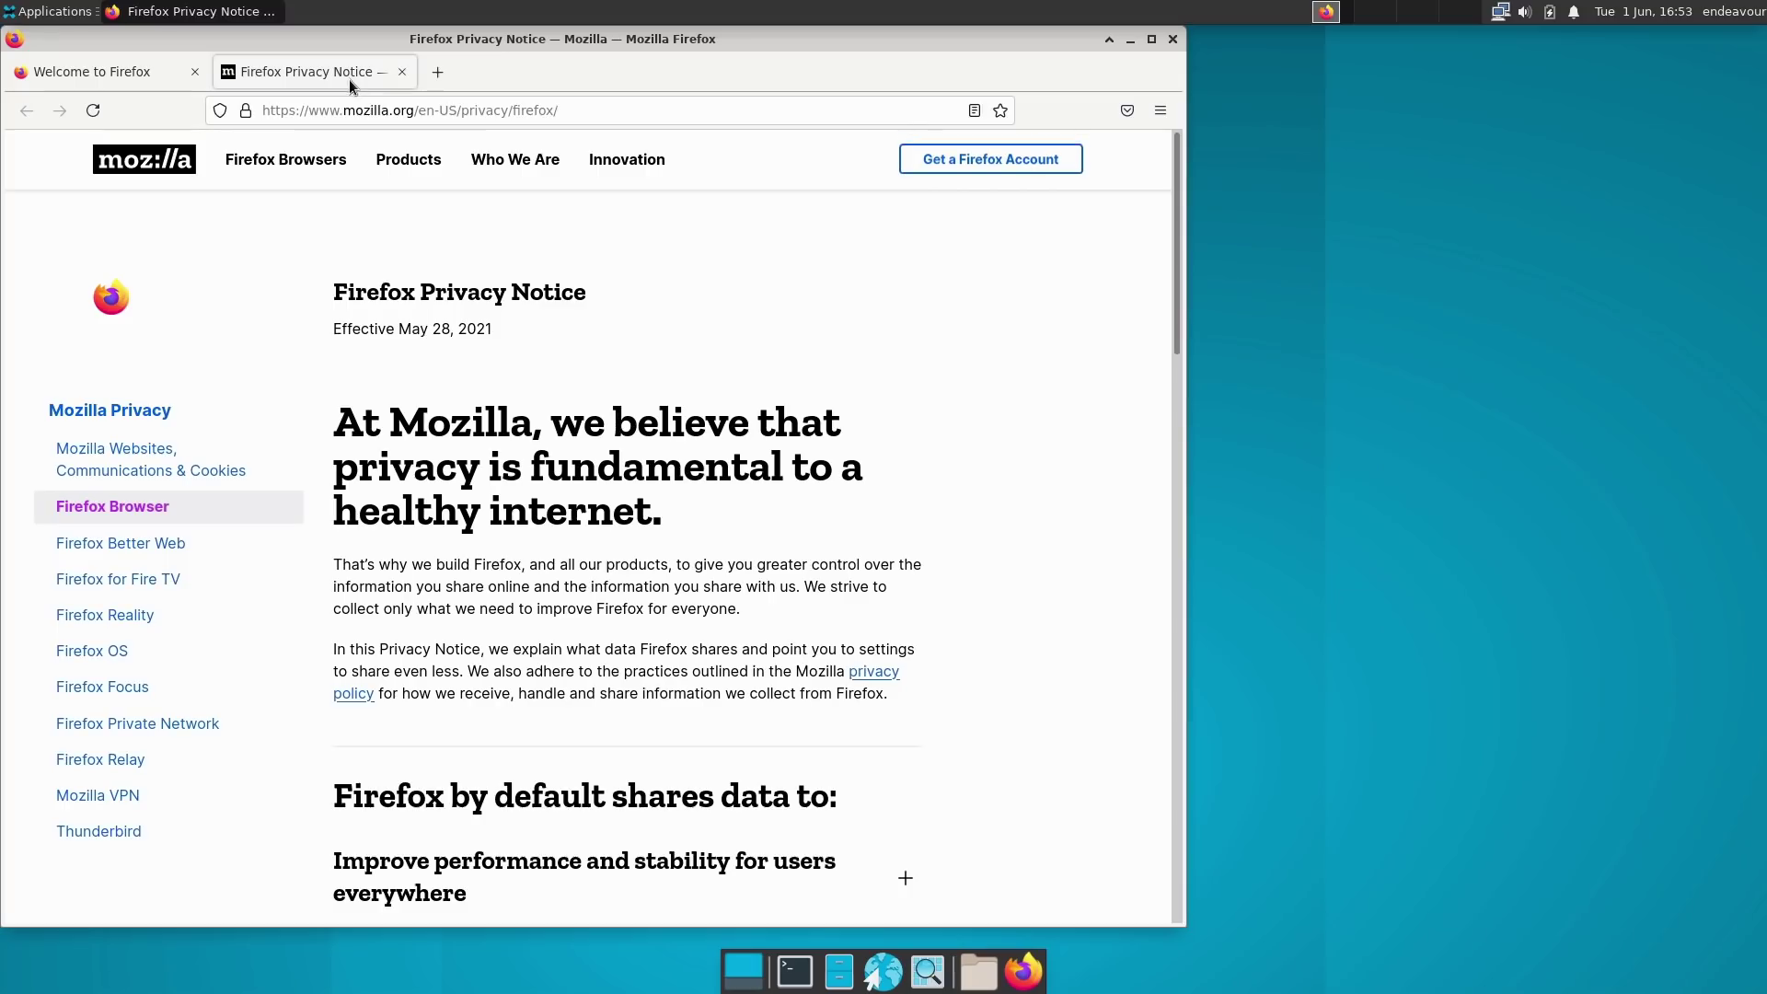
{"action": "left_click", "coordinate": [136, 75]}
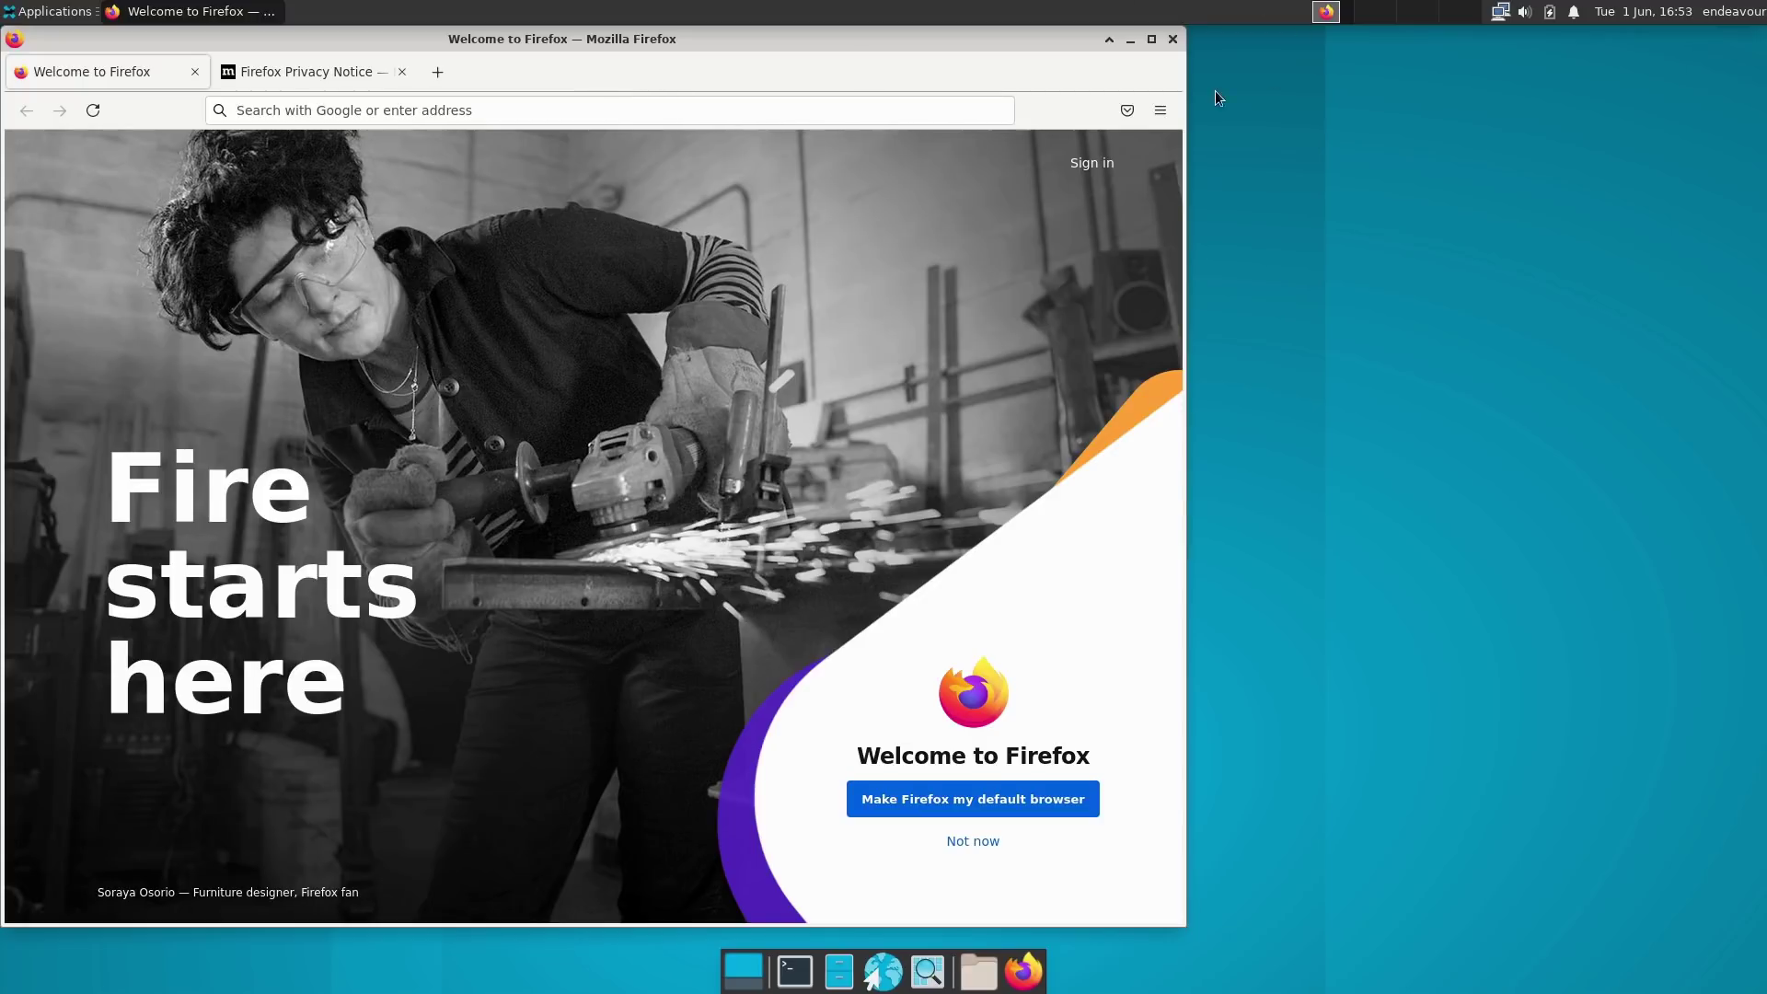
{"action": "left_click", "coordinate": [1159, 110]}
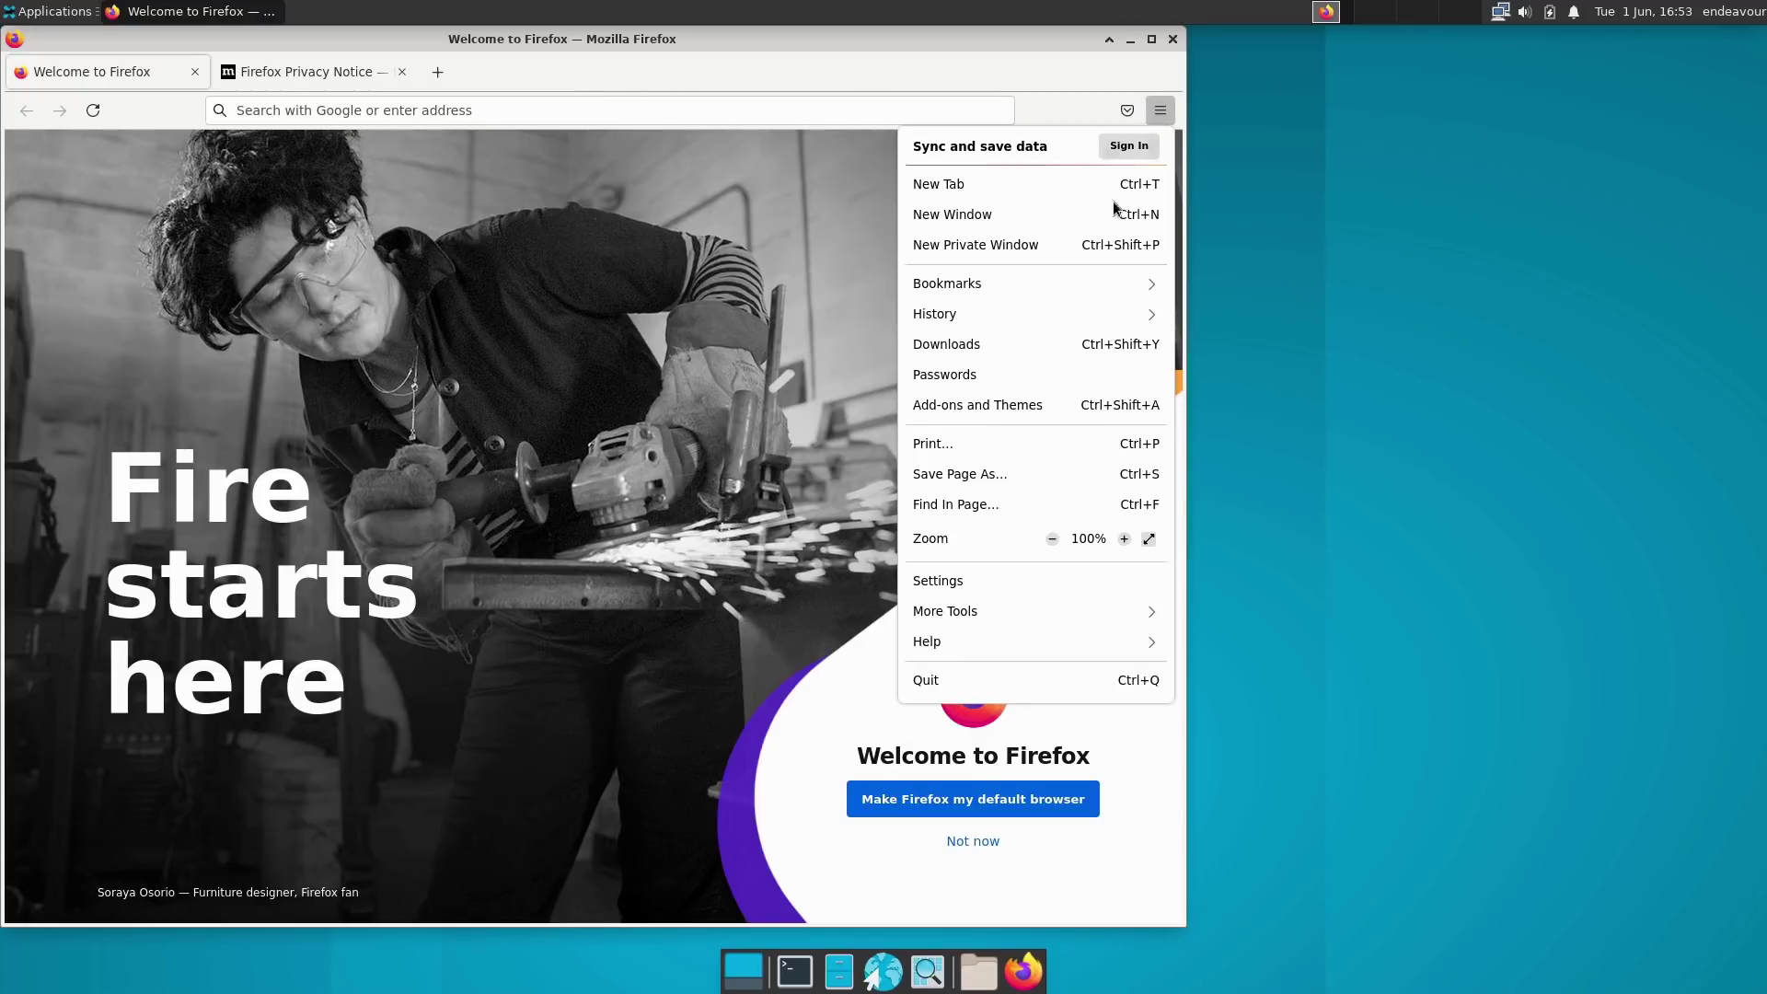
- In Settings, uncheck Enable DNS over HTTPS under Network Settings and close the Connection Settings dialog
{"action": "left_click", "coordinate": [1023, 589]}
{"action": "scroll", "coordinate": [742, 461], "scroll_direction": "down", "scroll_amount": 15}
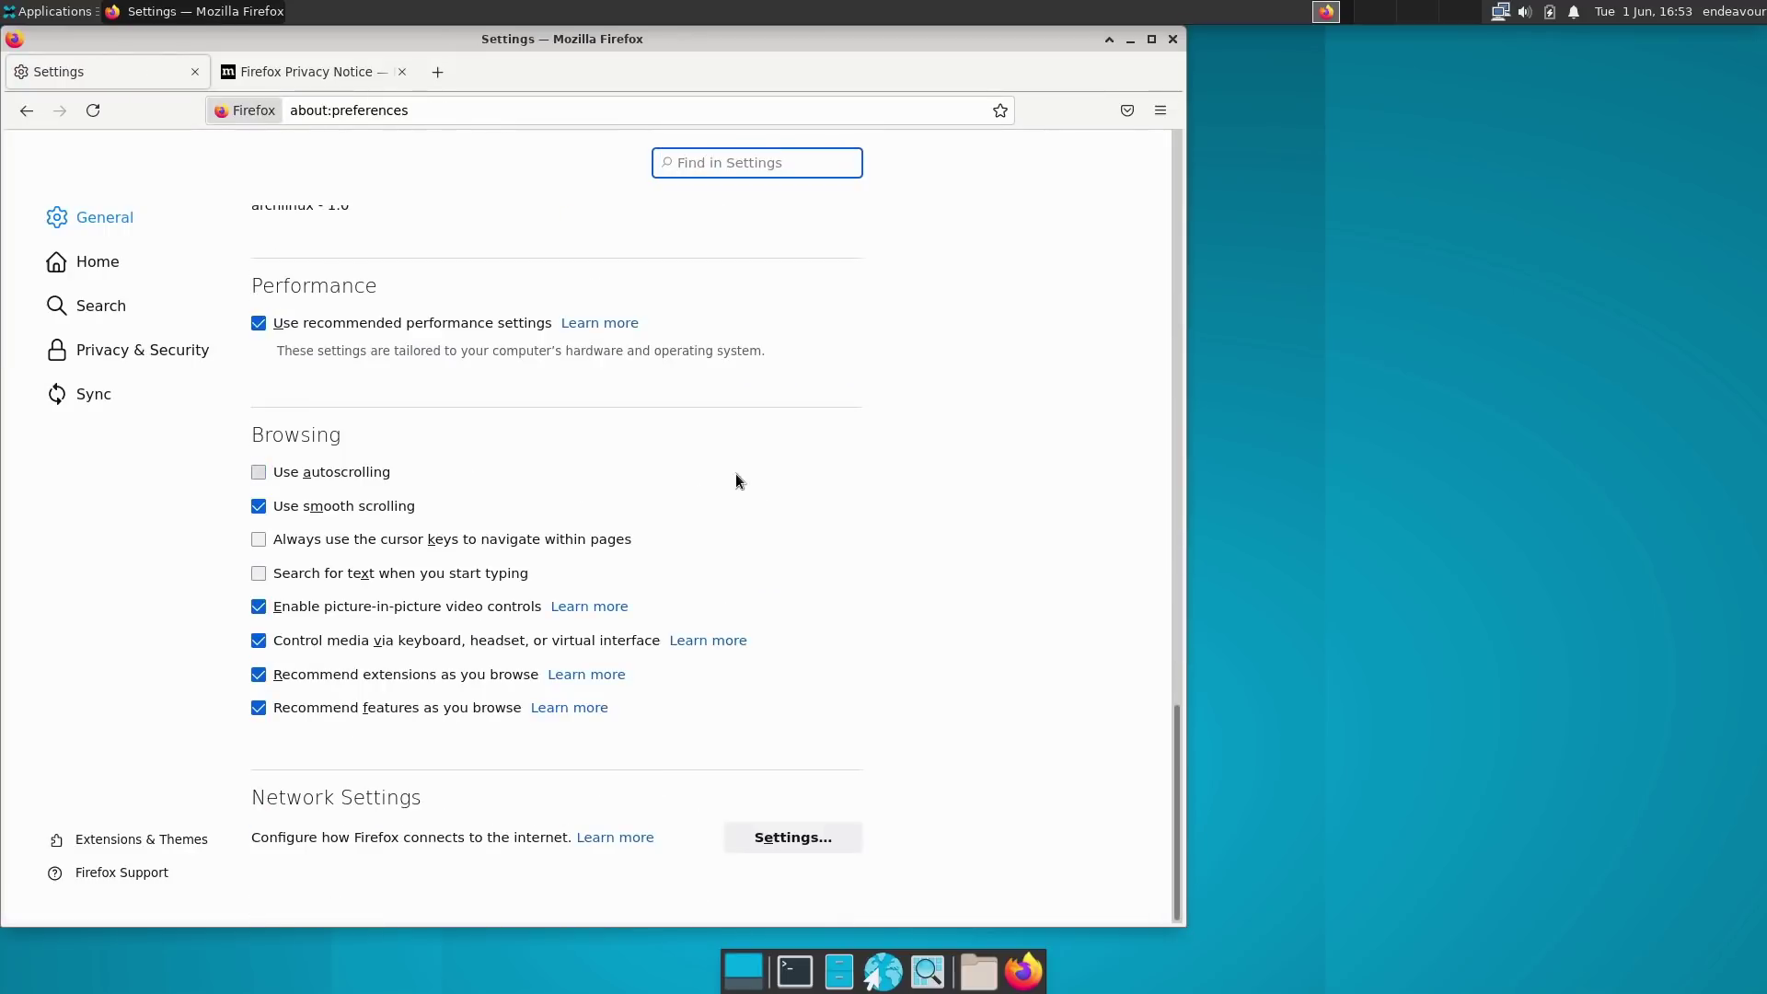
{"action": "left_click", "coordinate": [763, 840]}
{"action": "scroll", "coordinate": [908, 643], "scroll_direction": "down", "scroll_amount": 2}
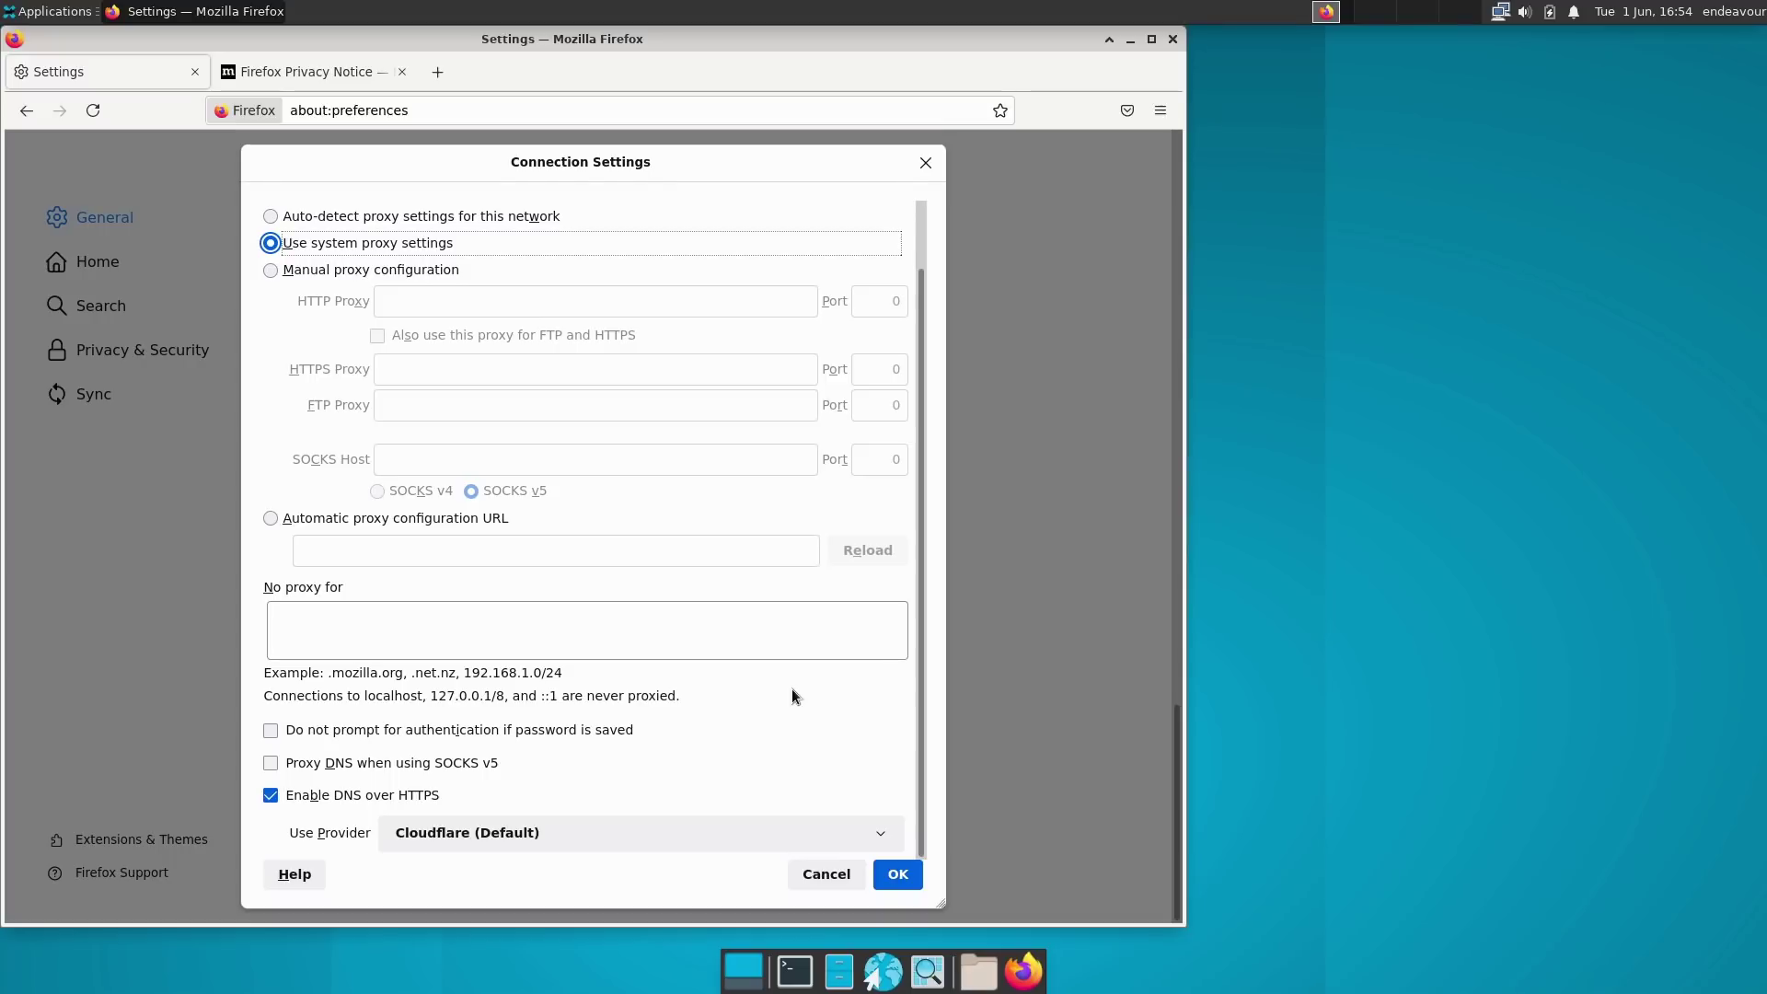
{"action": "left_click", "coordinate": [347, 797]}
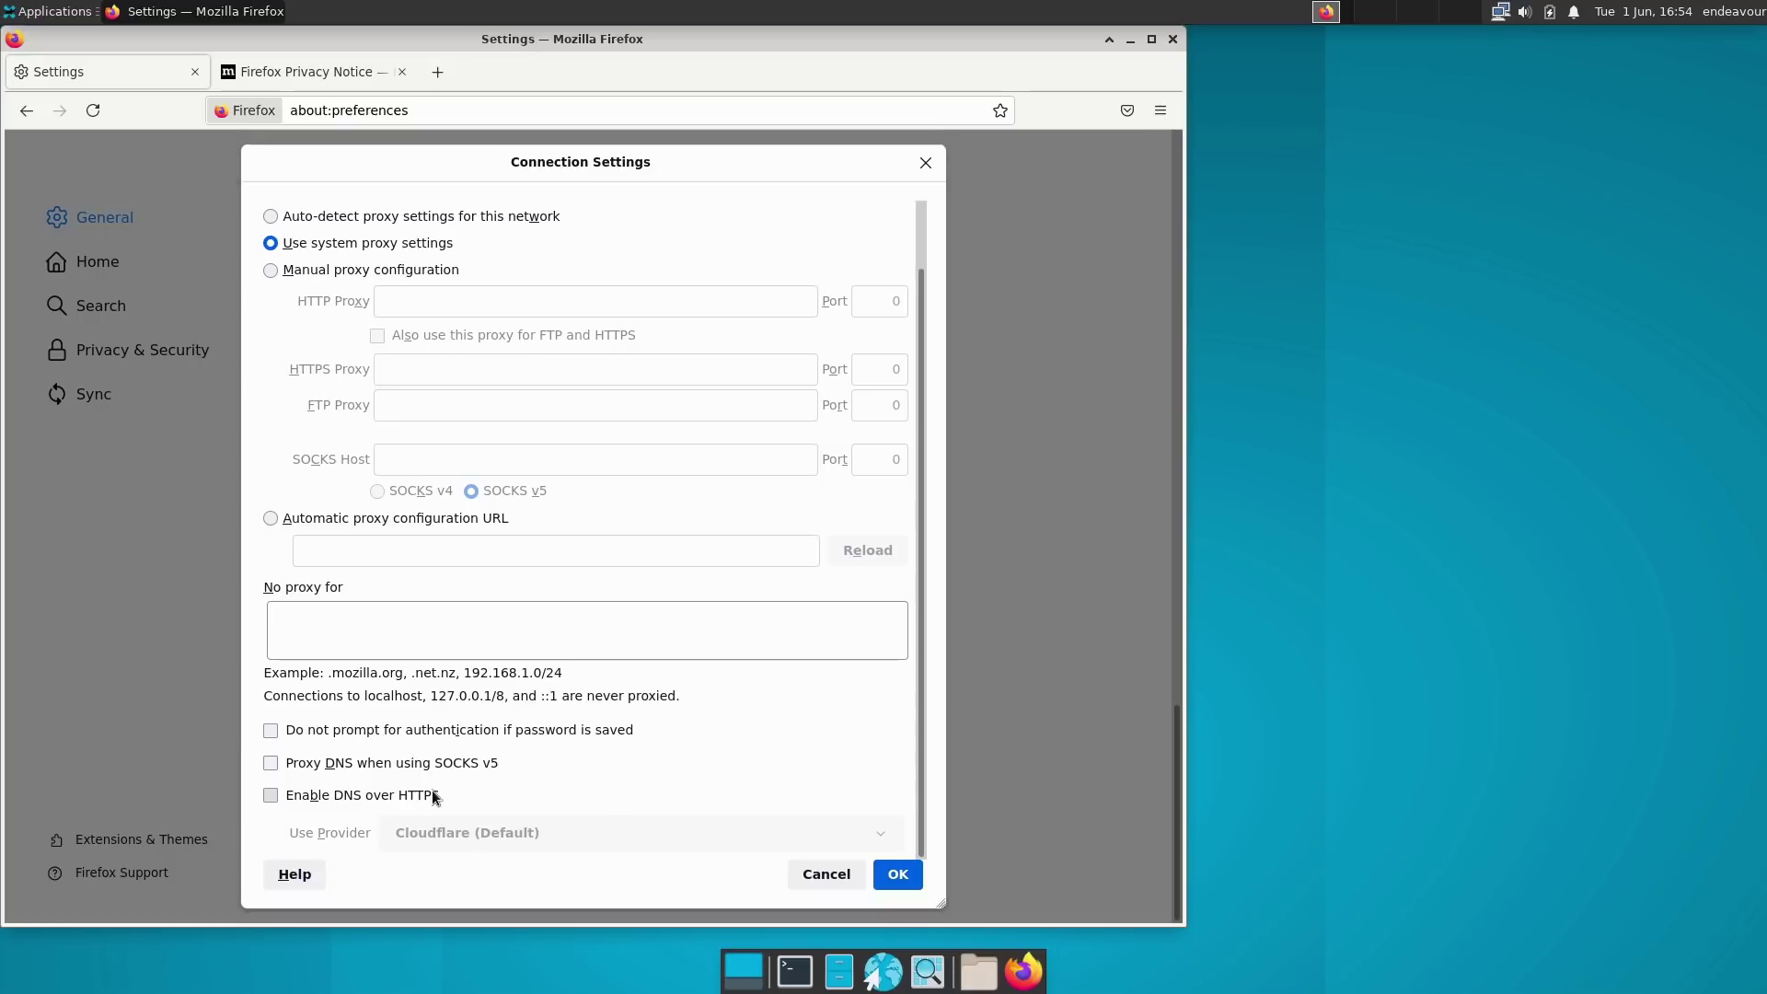
{"action": "scroll", "coordinate": [442, 606], "scroll_direction": "up", "scroll_amount": 2}
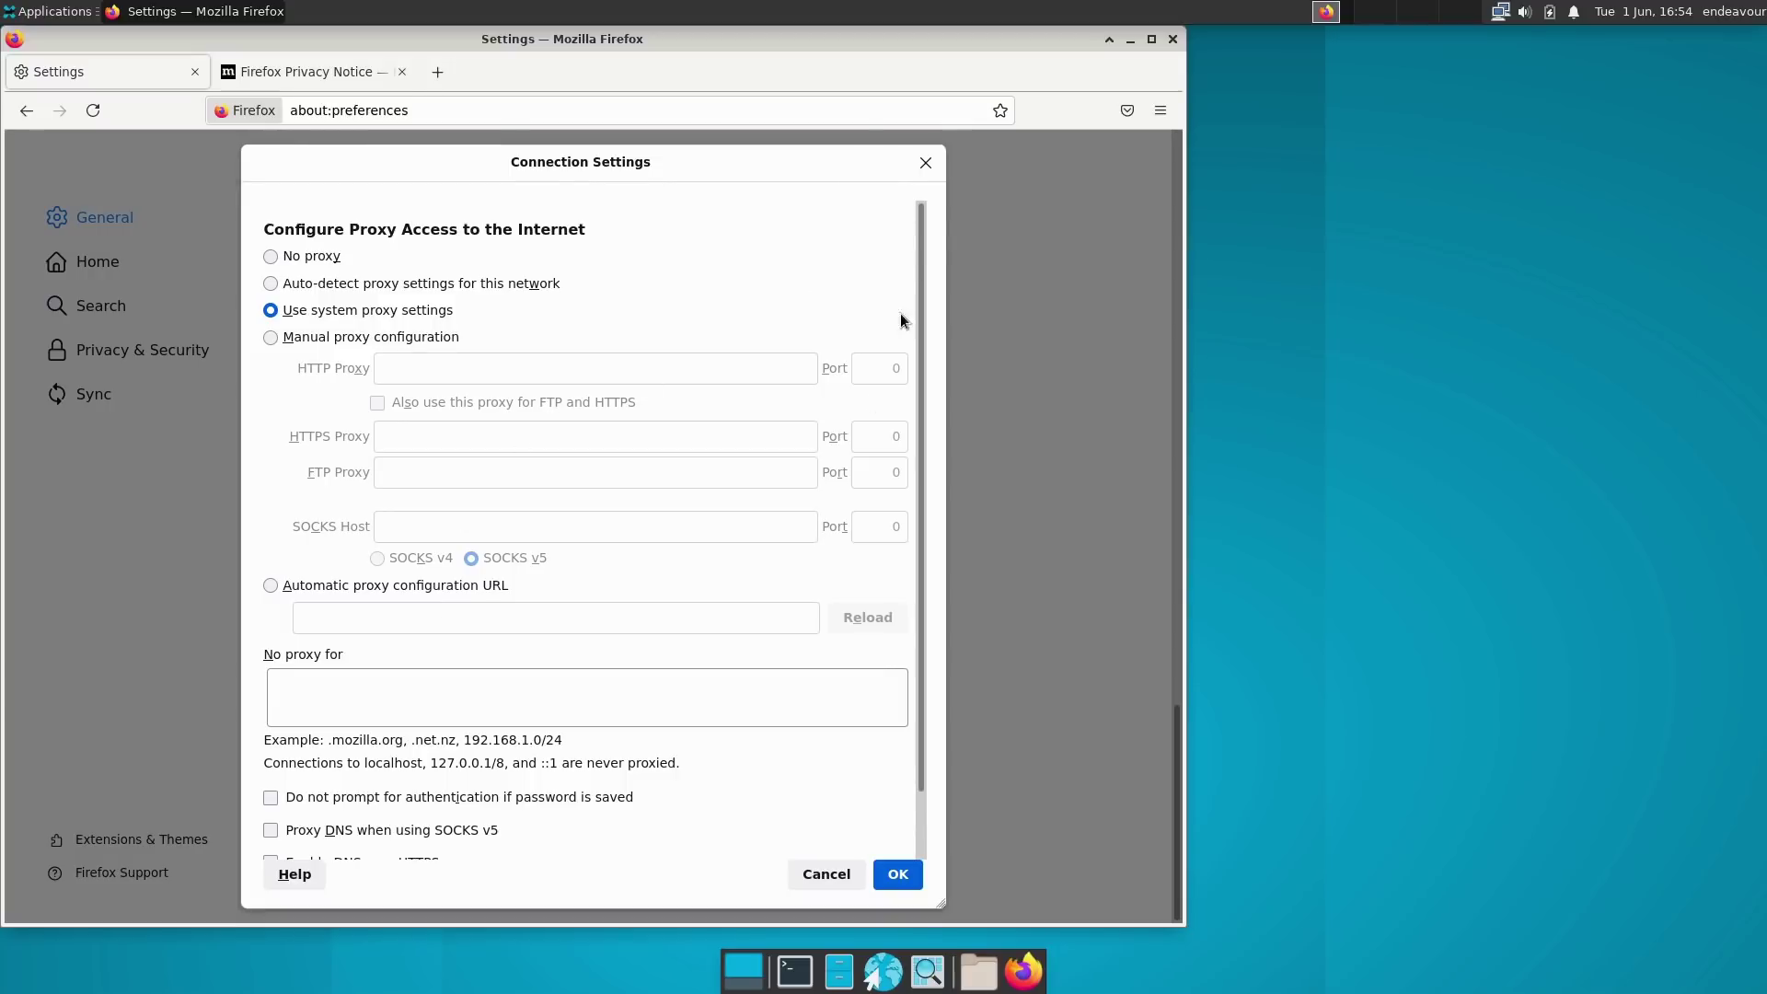
{"action": "left_click", "coordinate": [926, 163]}
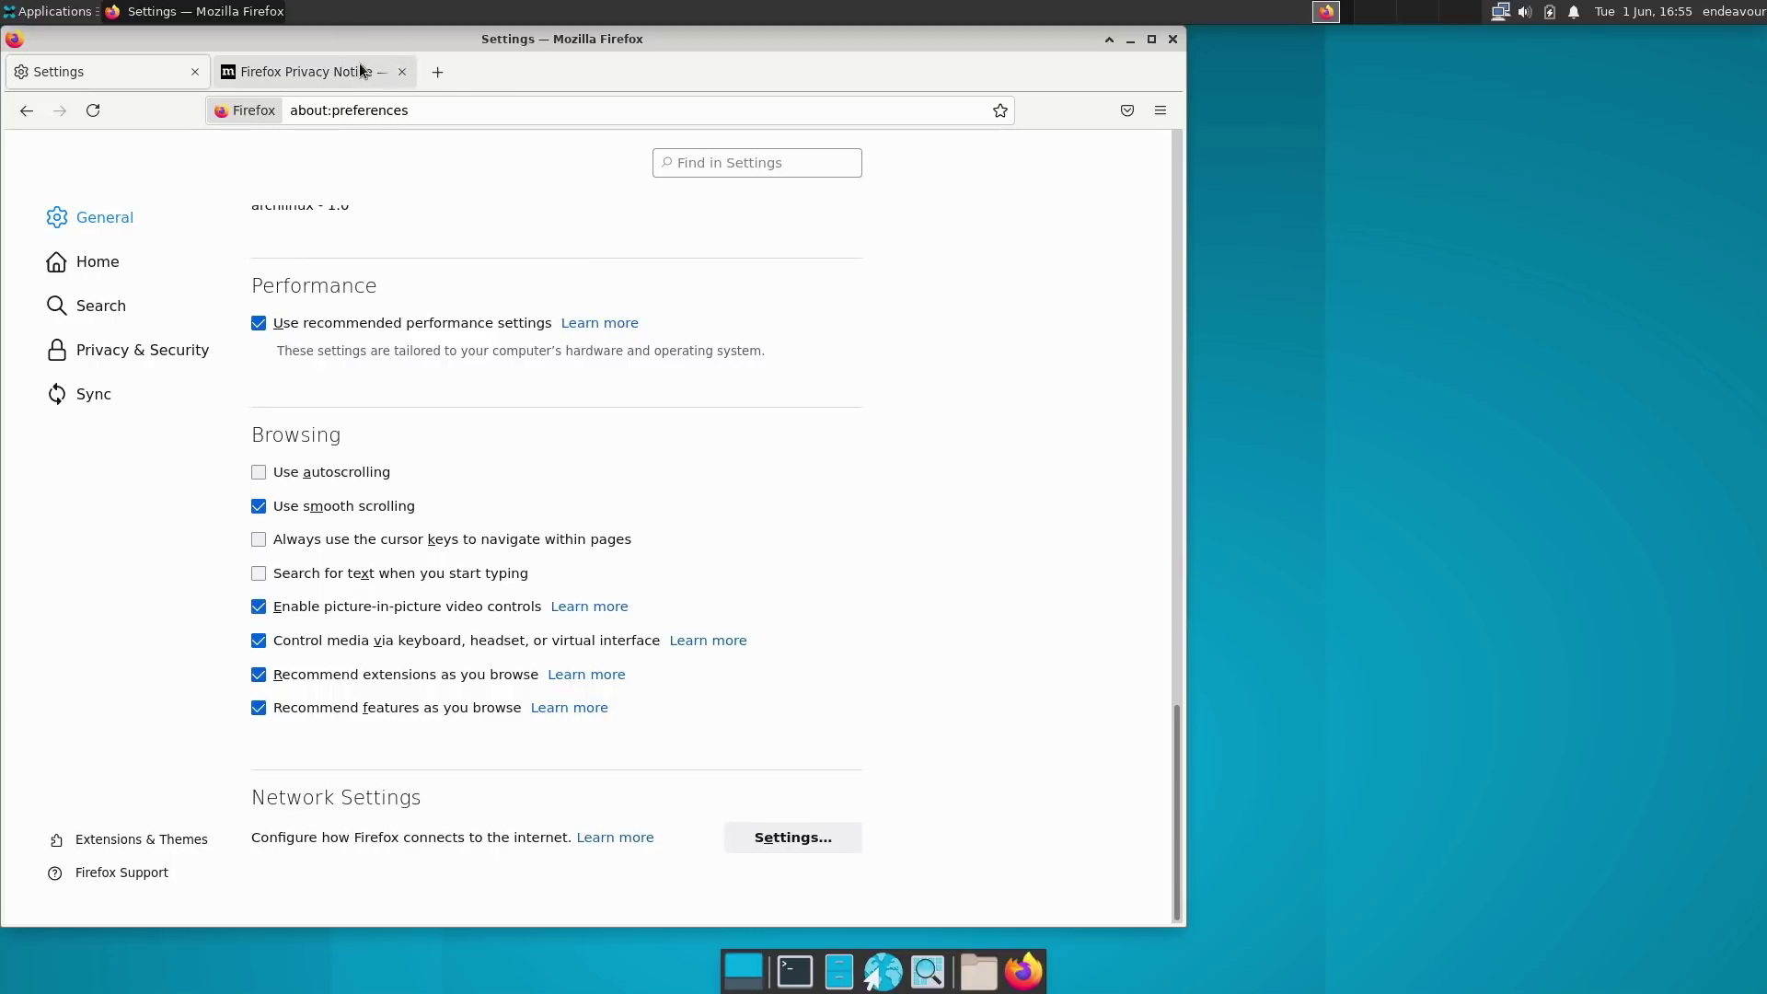
- Go back from about:preferences to the Welcome to Firefox page
{"action": "left_click", "coordinate": [28, 109]}
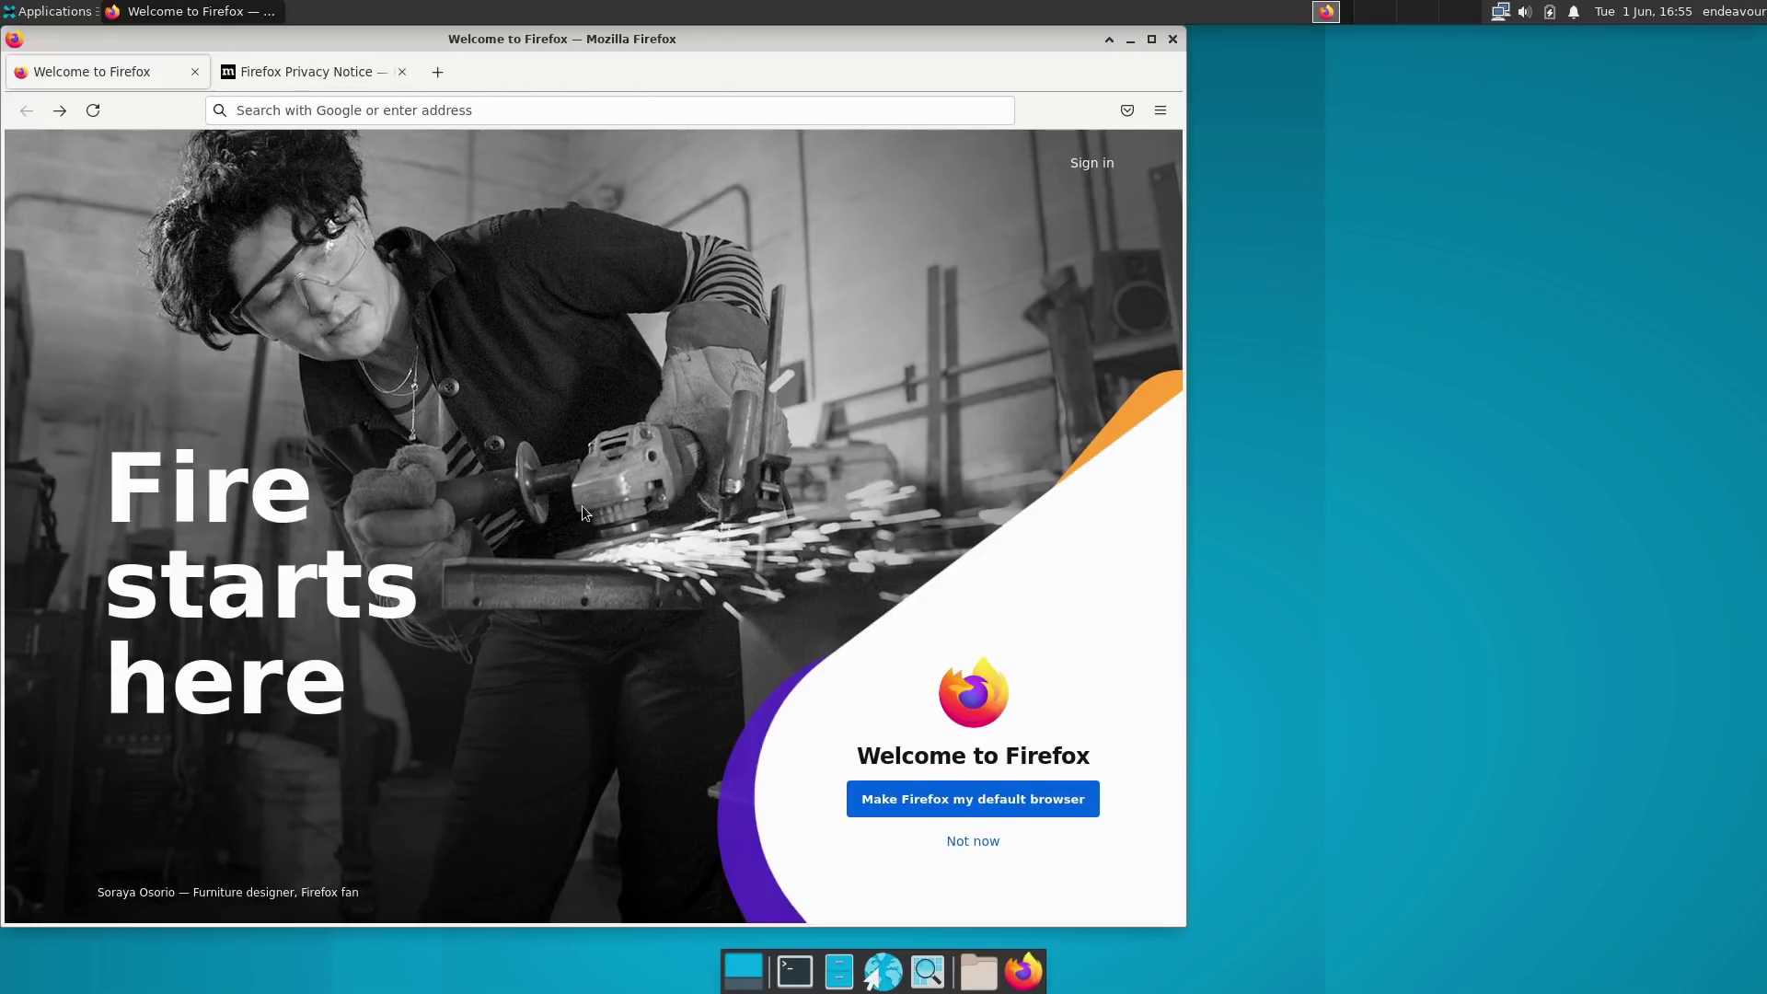
- Quit Firefox closing both tabs, relaunch it, and browse the New Tab shortcuts and Pocket stories
{"action": "left_click", "coordinate": [1172, 38]}
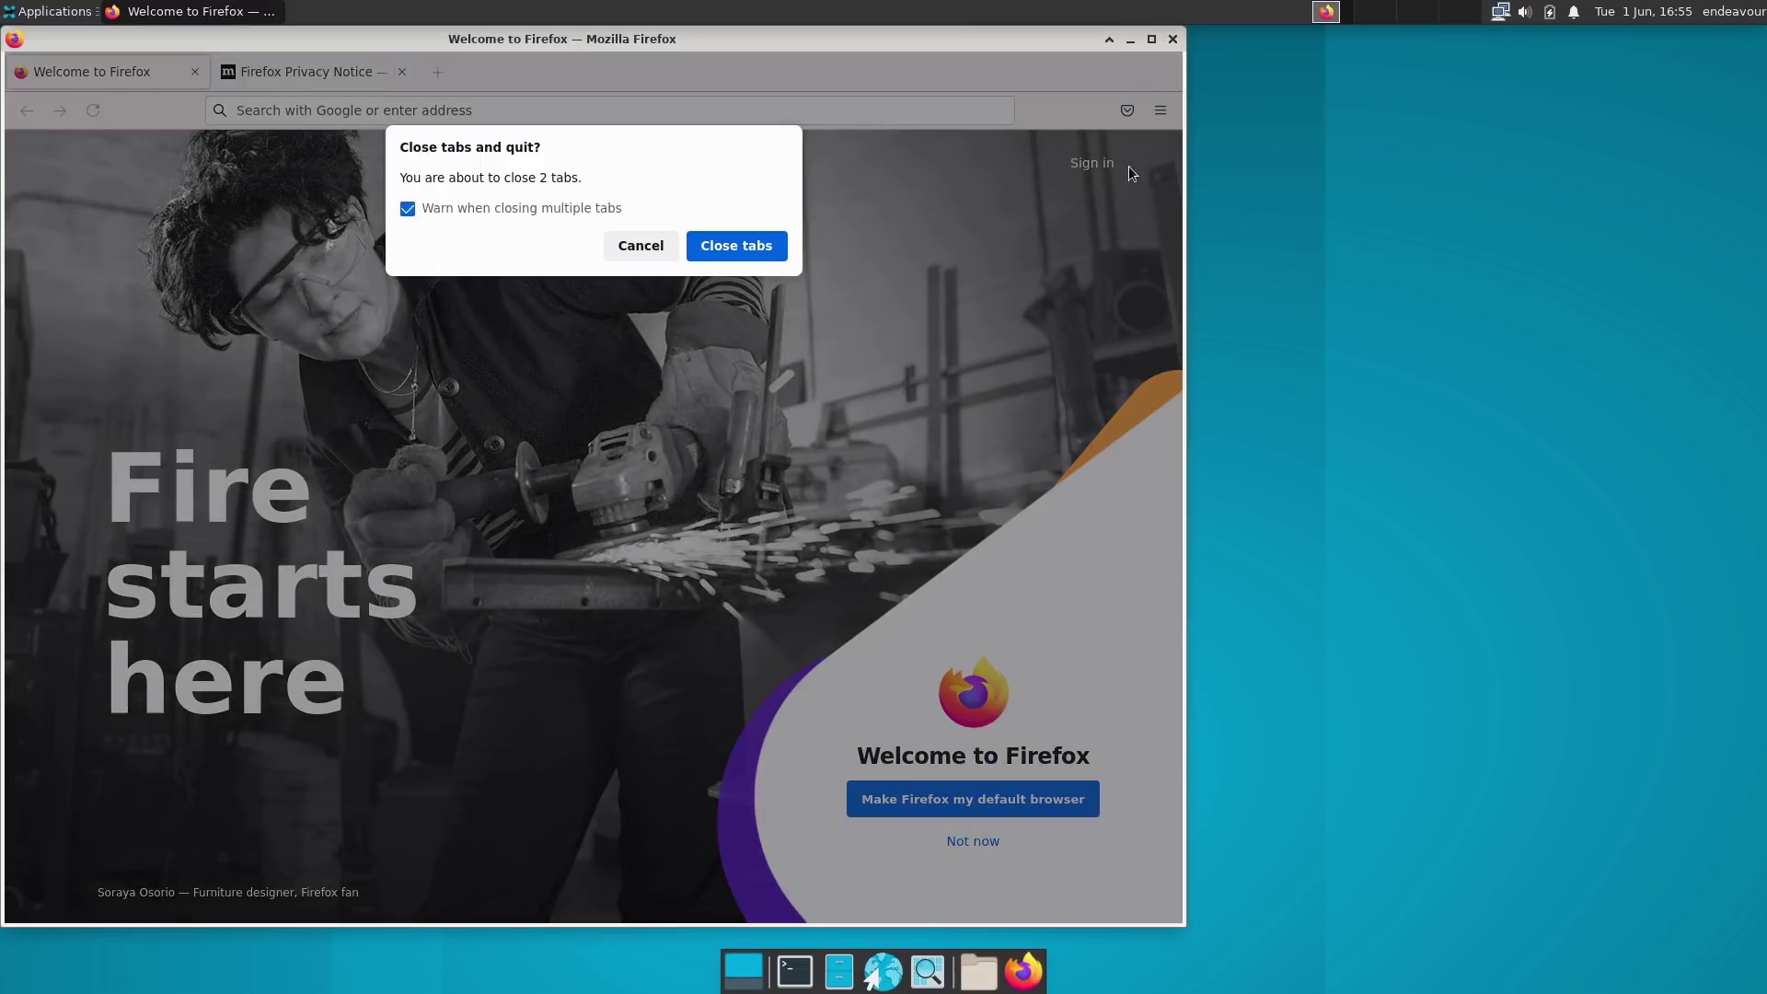
{"action": "left_click", "coordinate": [761, 241]}
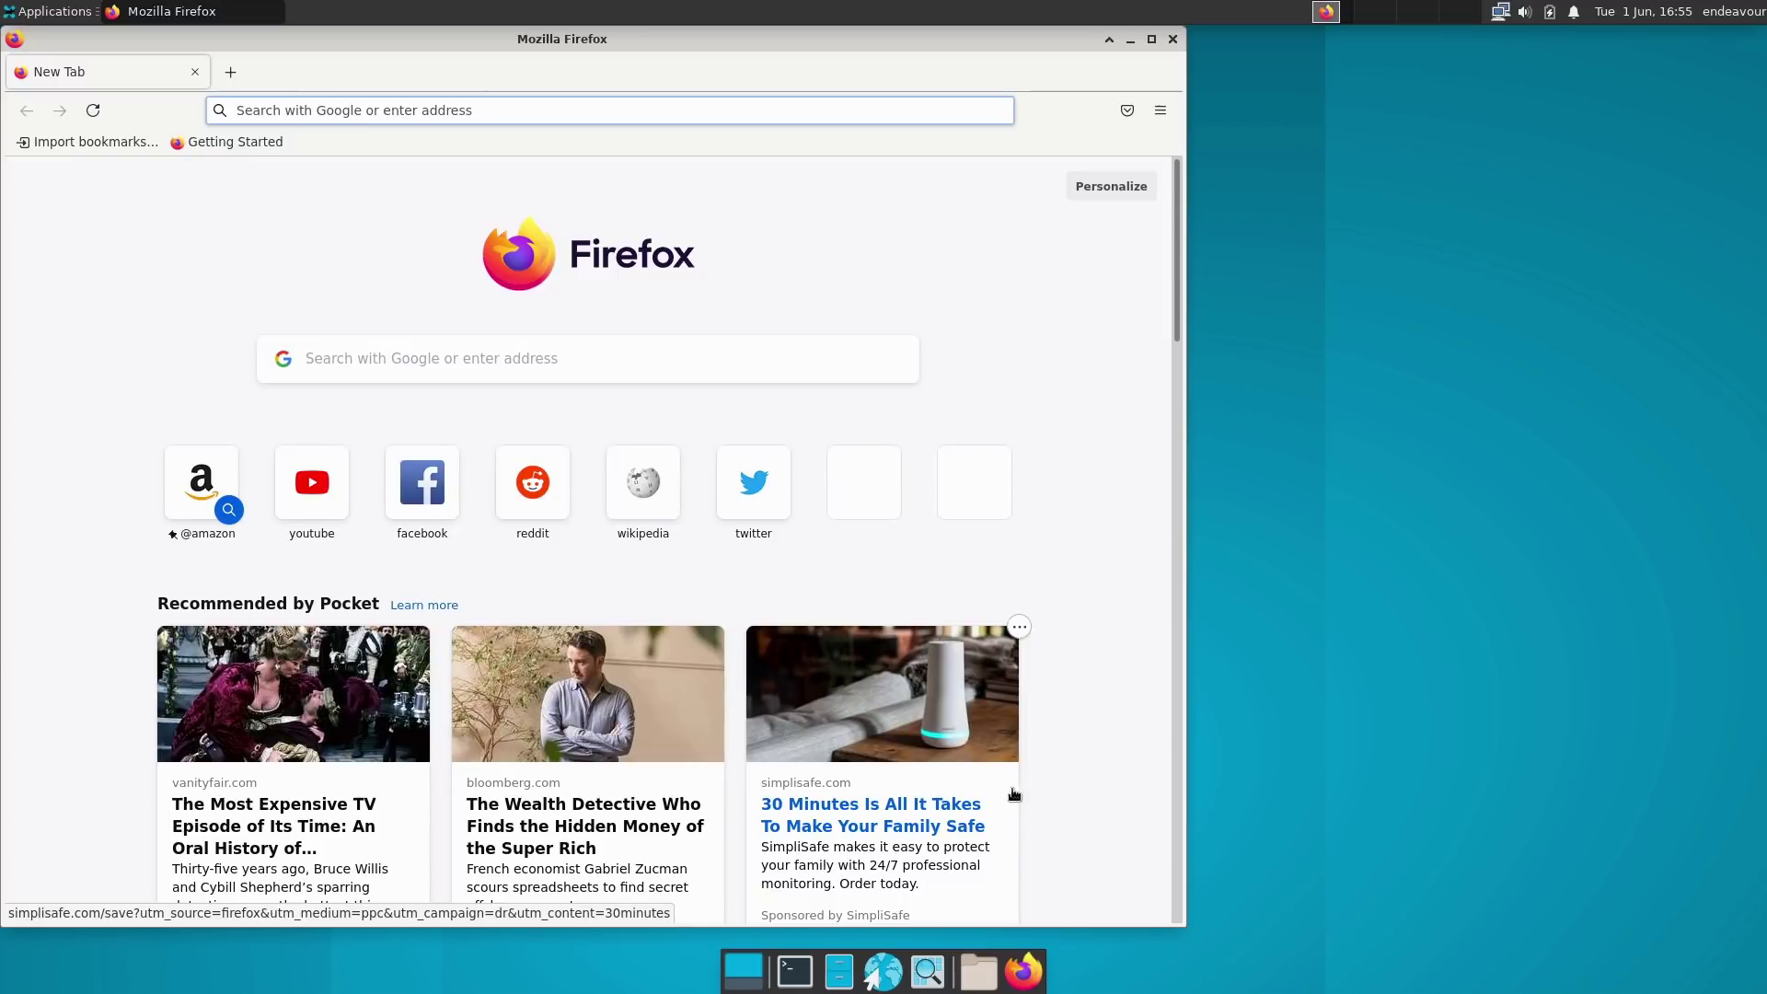
{"action": "scroll", "coordinate": [1014, 746], "scroll_direction": "down", "scroll_amount": 10}
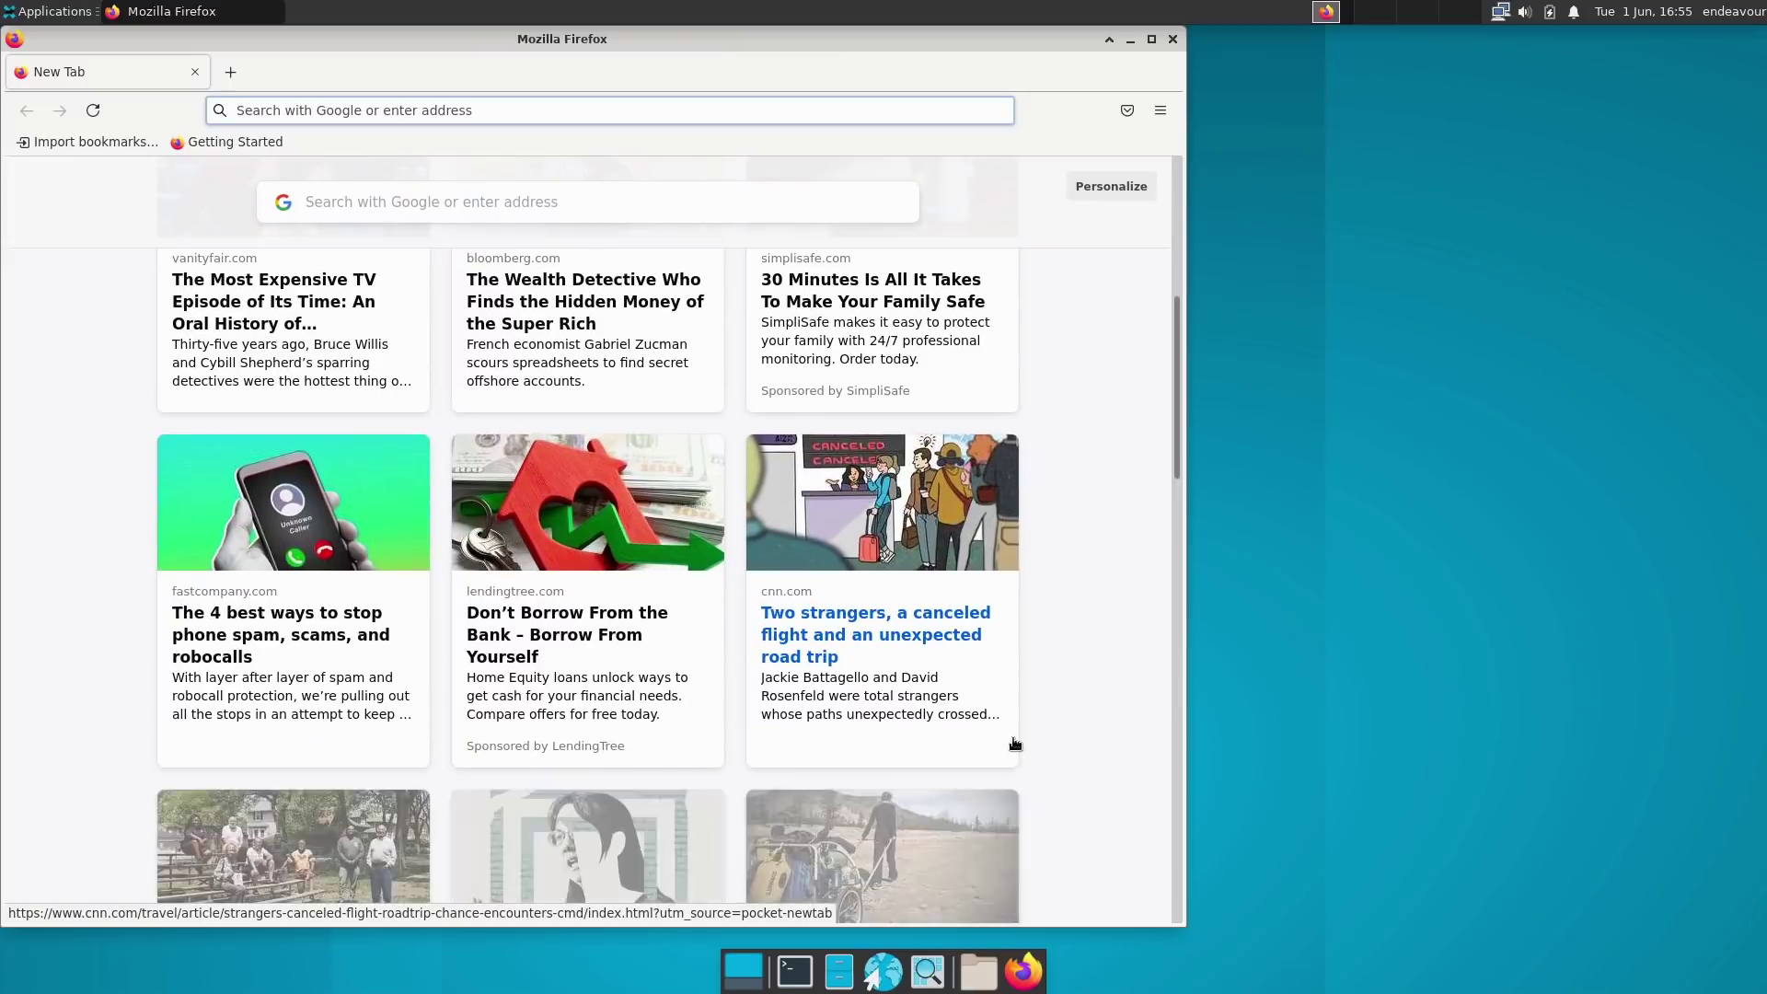
{"action": "scroll", "coordinate": [1014, 744], "scroll_direction": "down", "scroll_amount": 6}
{"action": "scroll", "coordinate": [1014, 744], "scroll_direction": "down", "scroll_amount": 6}
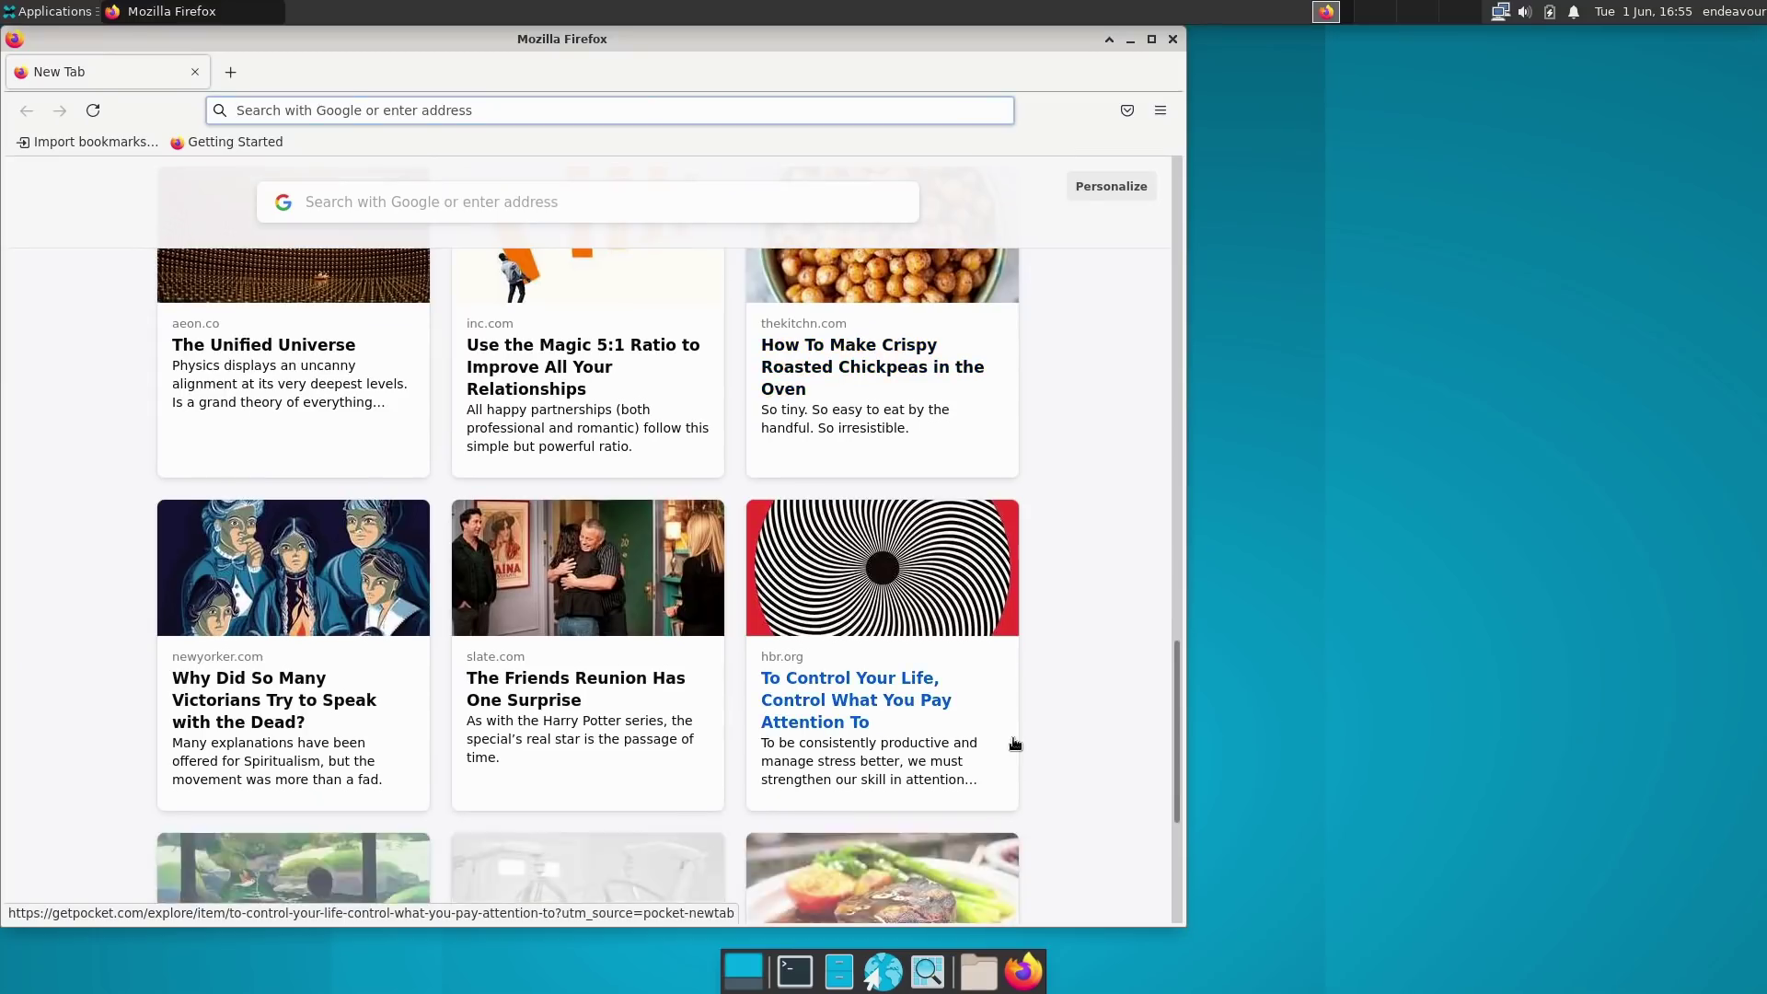
{"action": "scroll", "coordinate": [1014, 744], "scroll_direction": "up", "scroll_amount": 15}
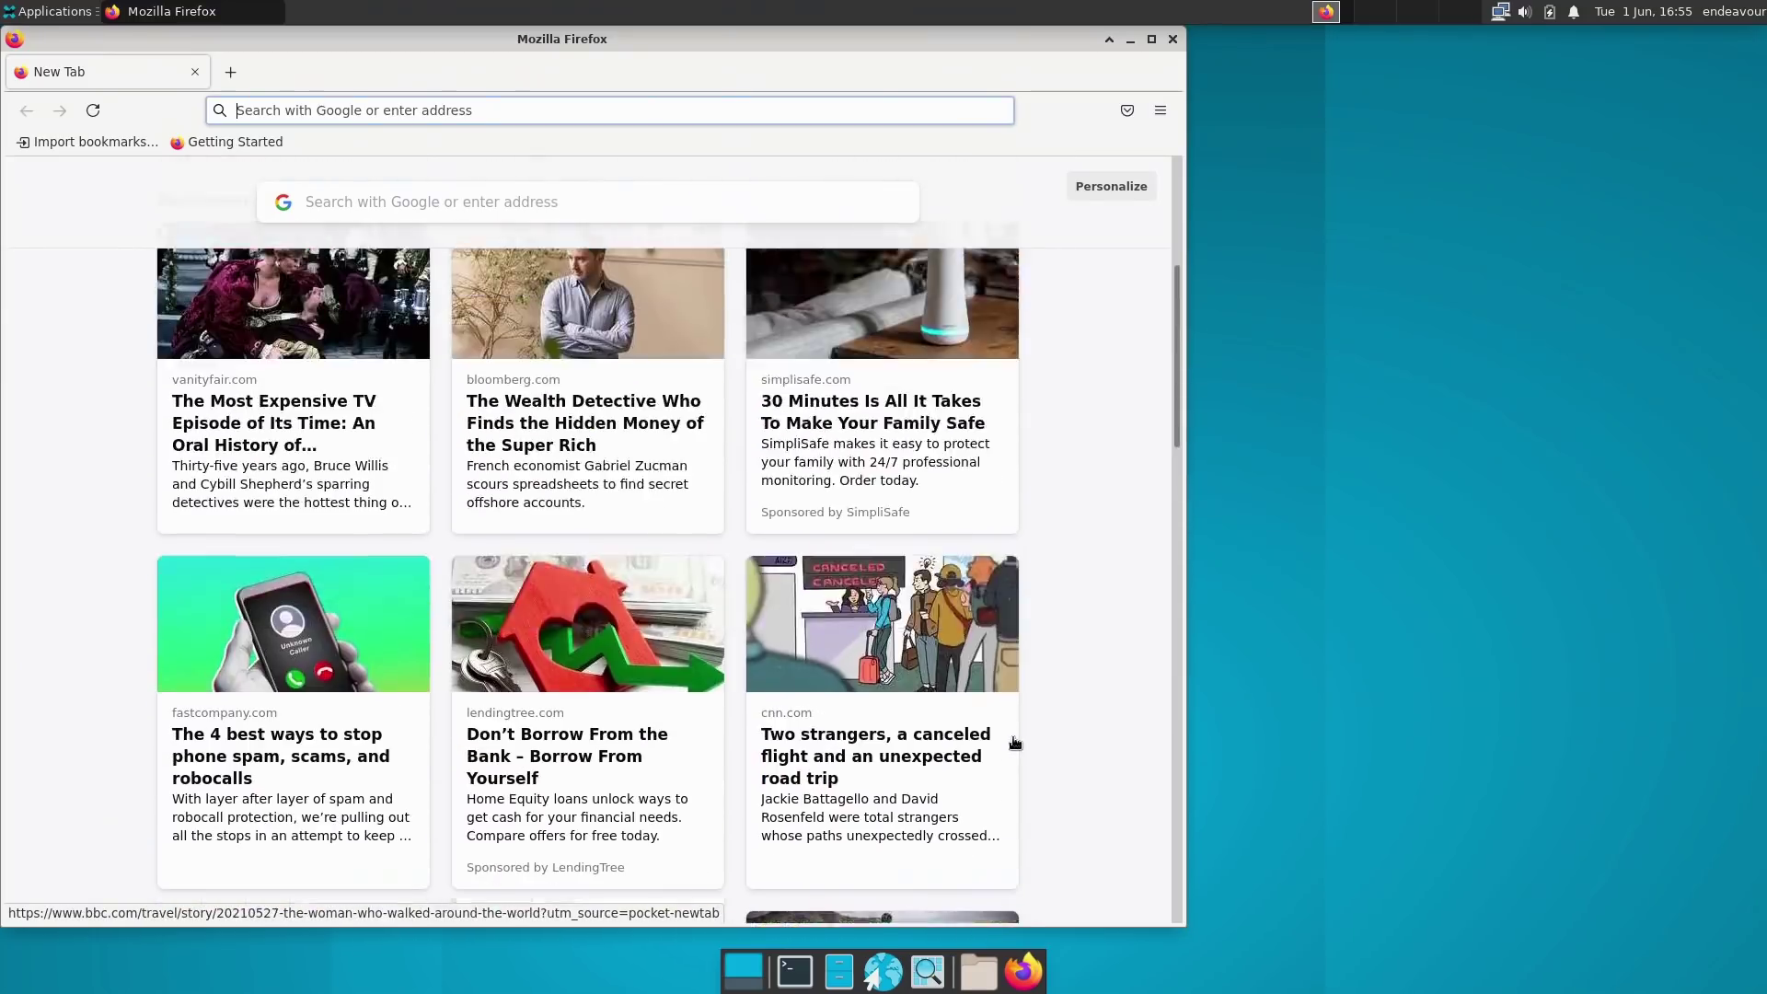
{"action": "scroll", "coordinate": [976, 742], "scroll_direction": "up", "scroll_amount": 4}
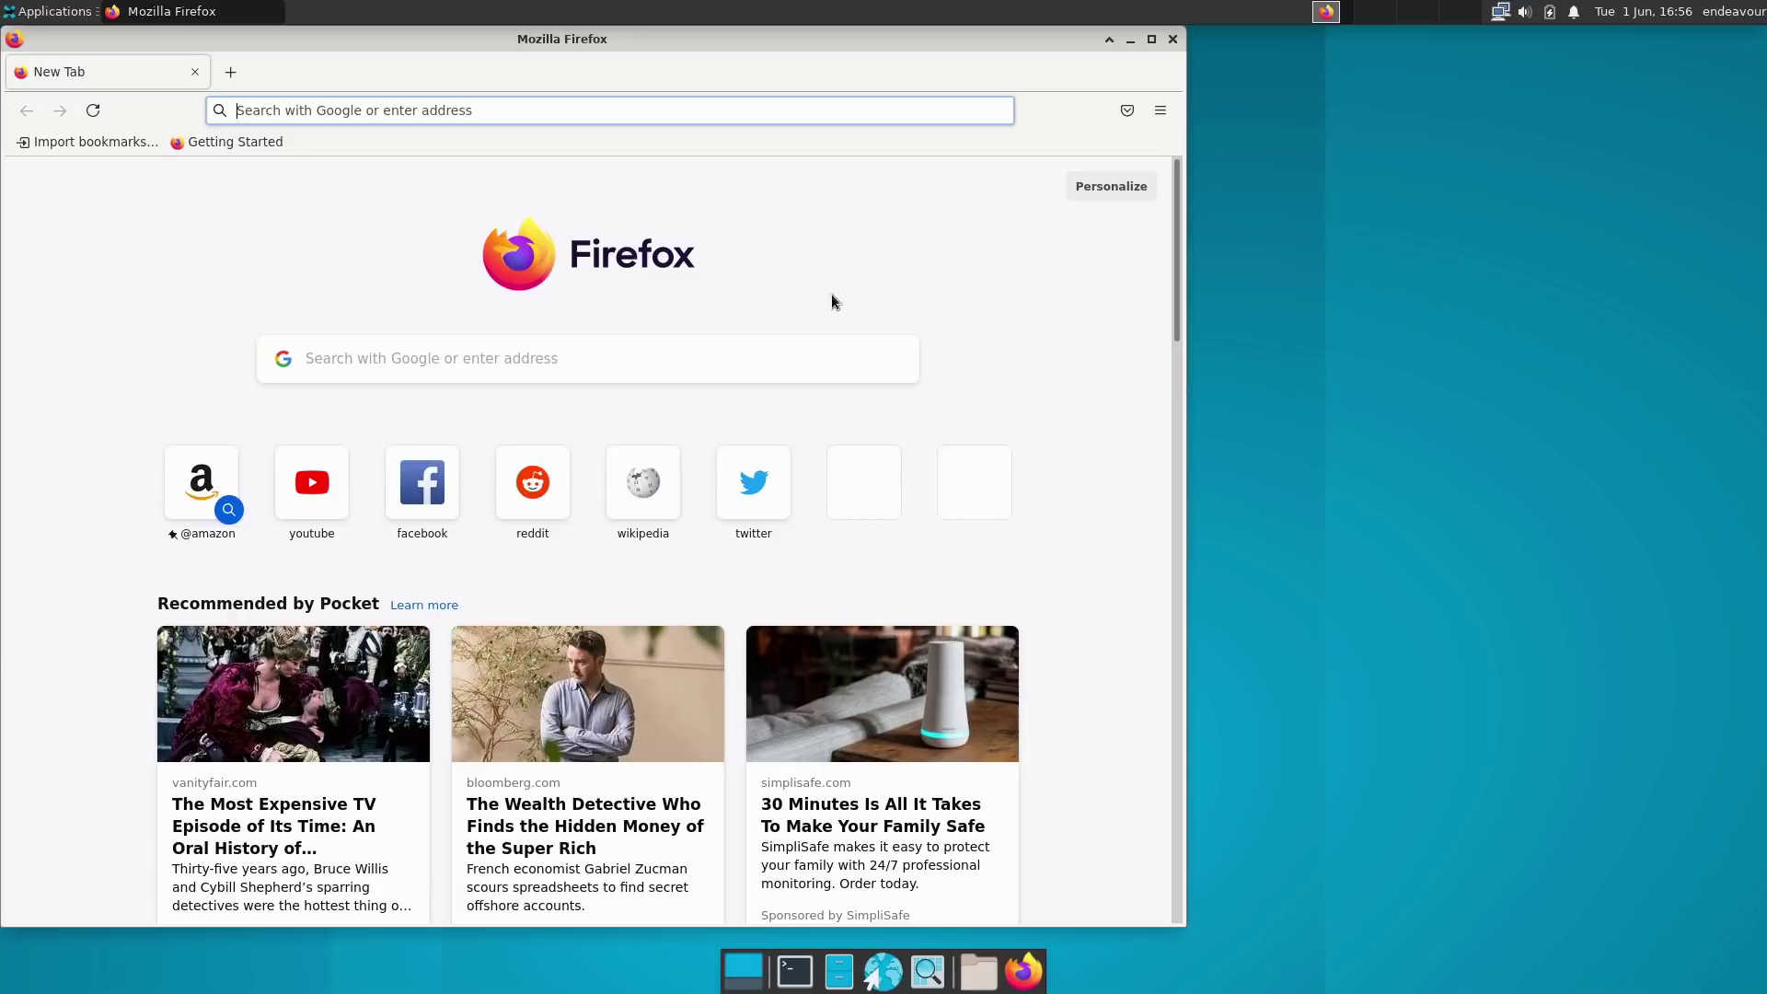
{"action": "left_click", "coordinate": [552, 359]}
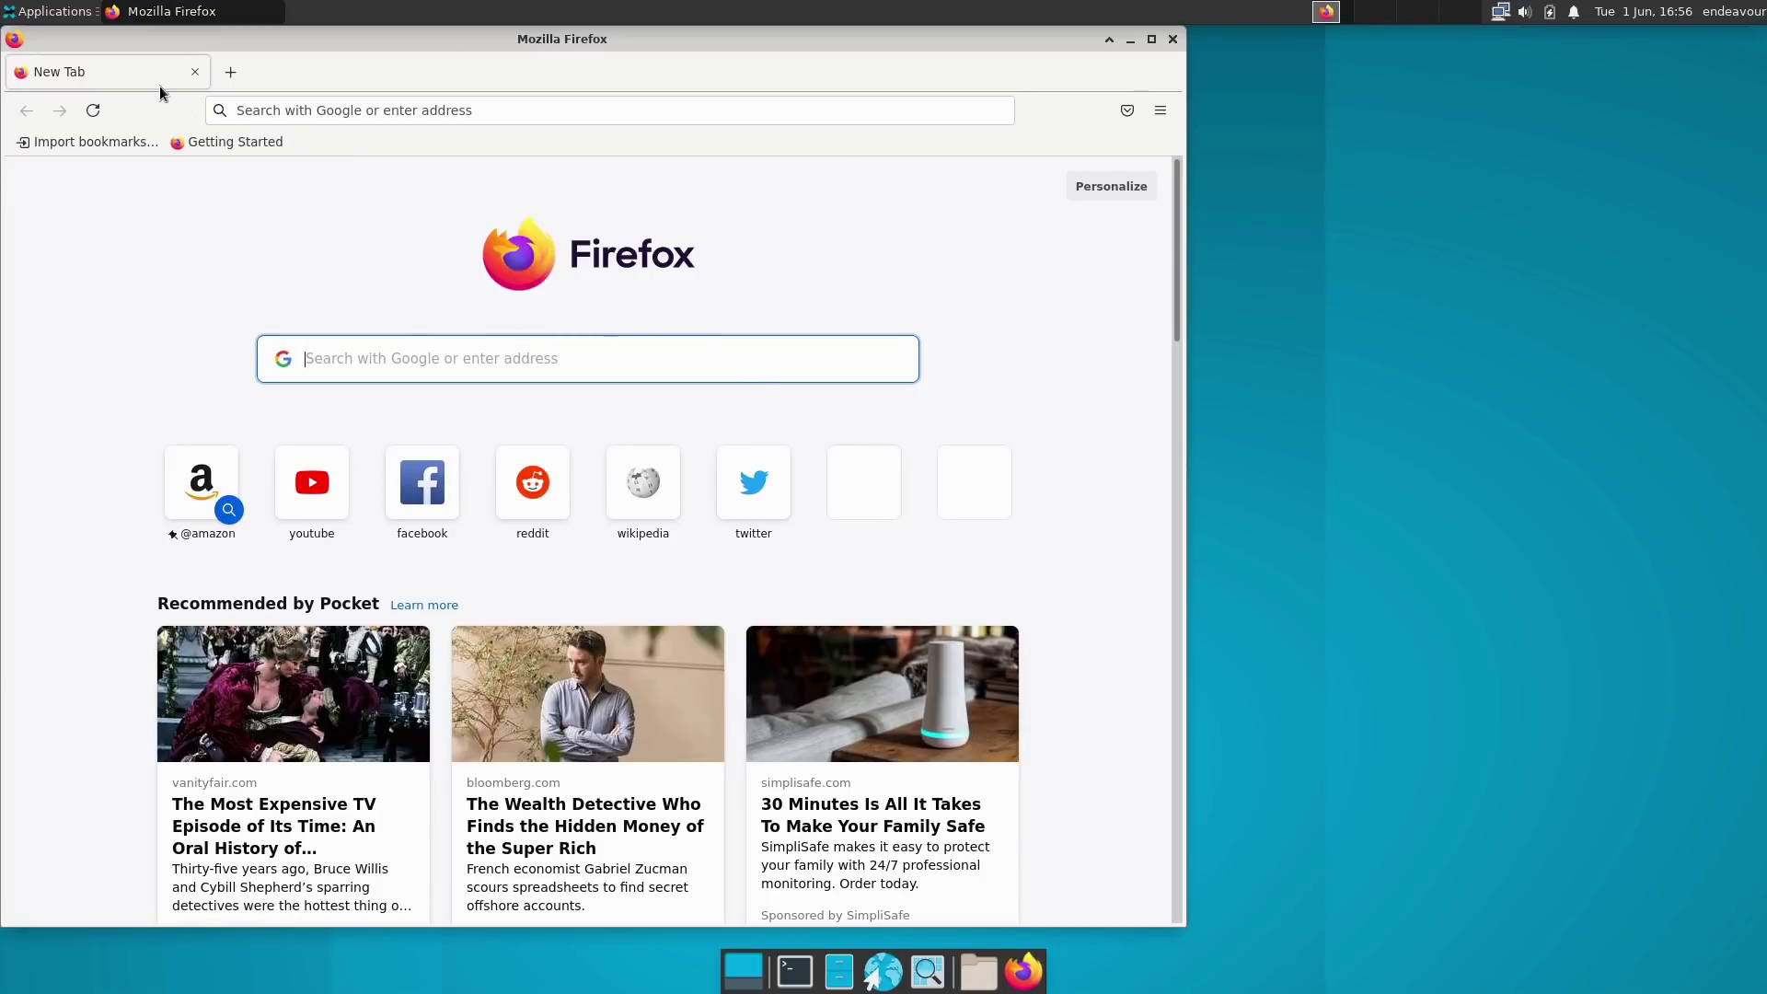
- Open two more new tabs, switch between them, and close the third tab
{"action": "left_click", "coordinate": [230, 72]}
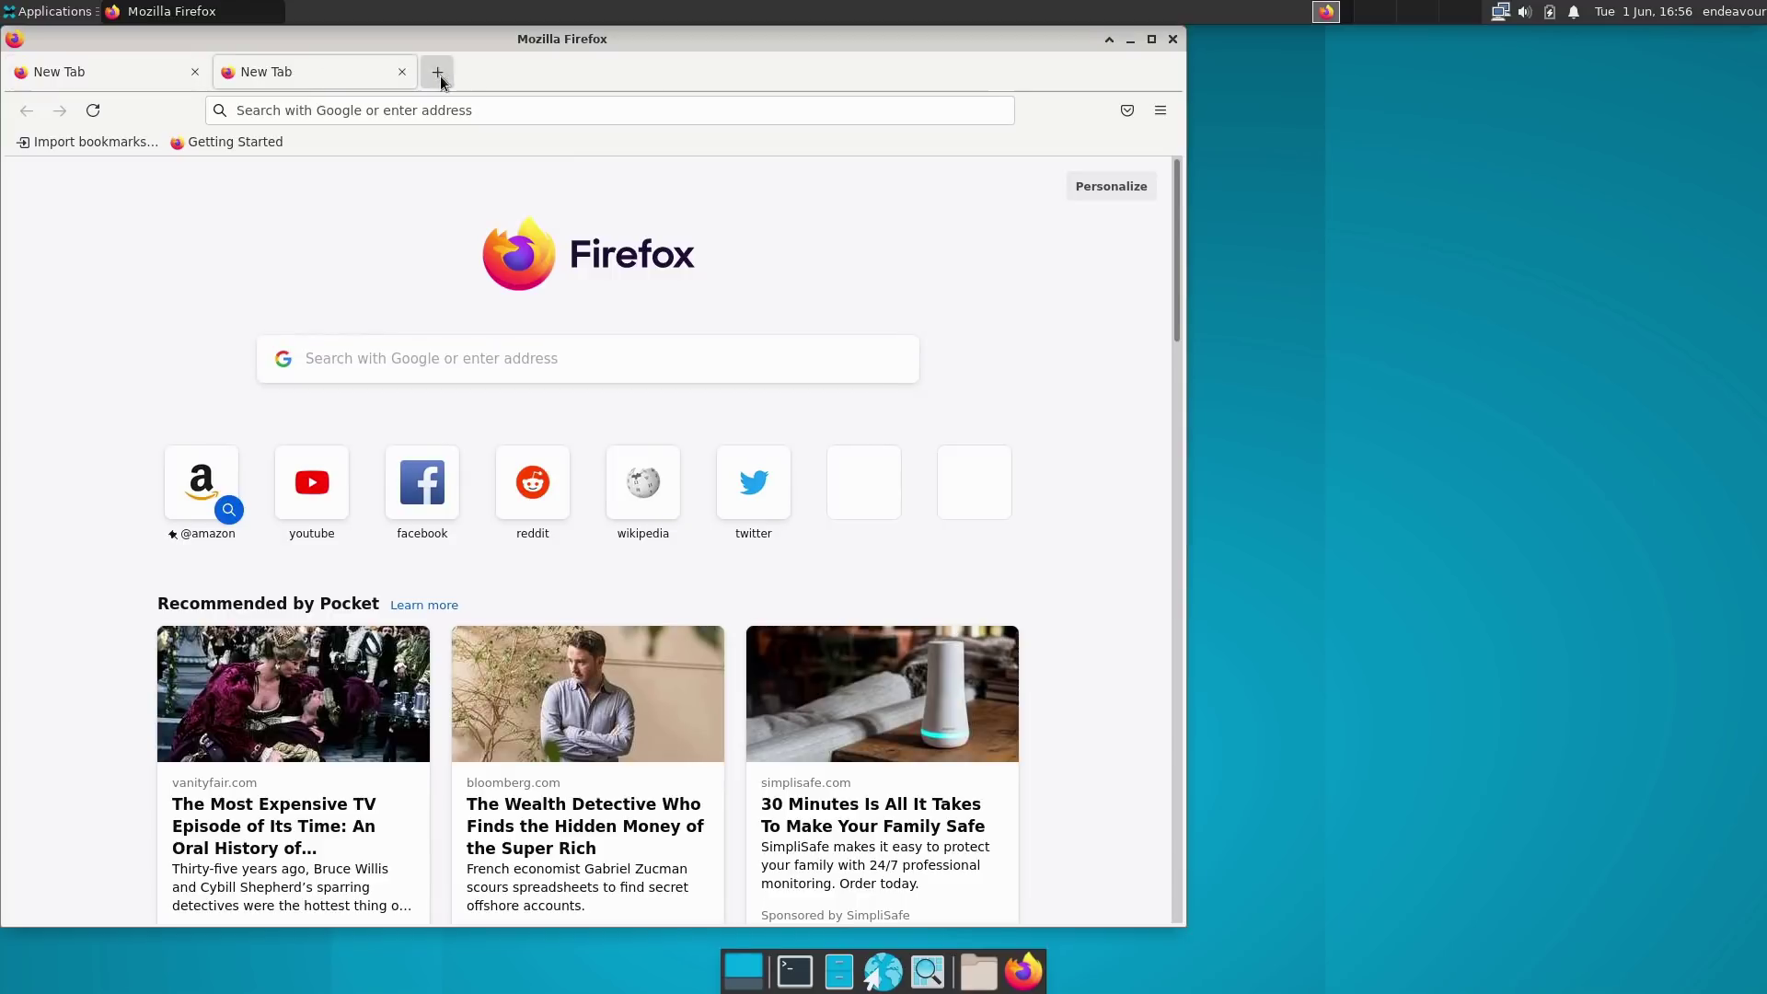
{"action": "left_click", "coordinate": [440, 74]}
{"action": "left_click", "coordinate": [79, 78]}
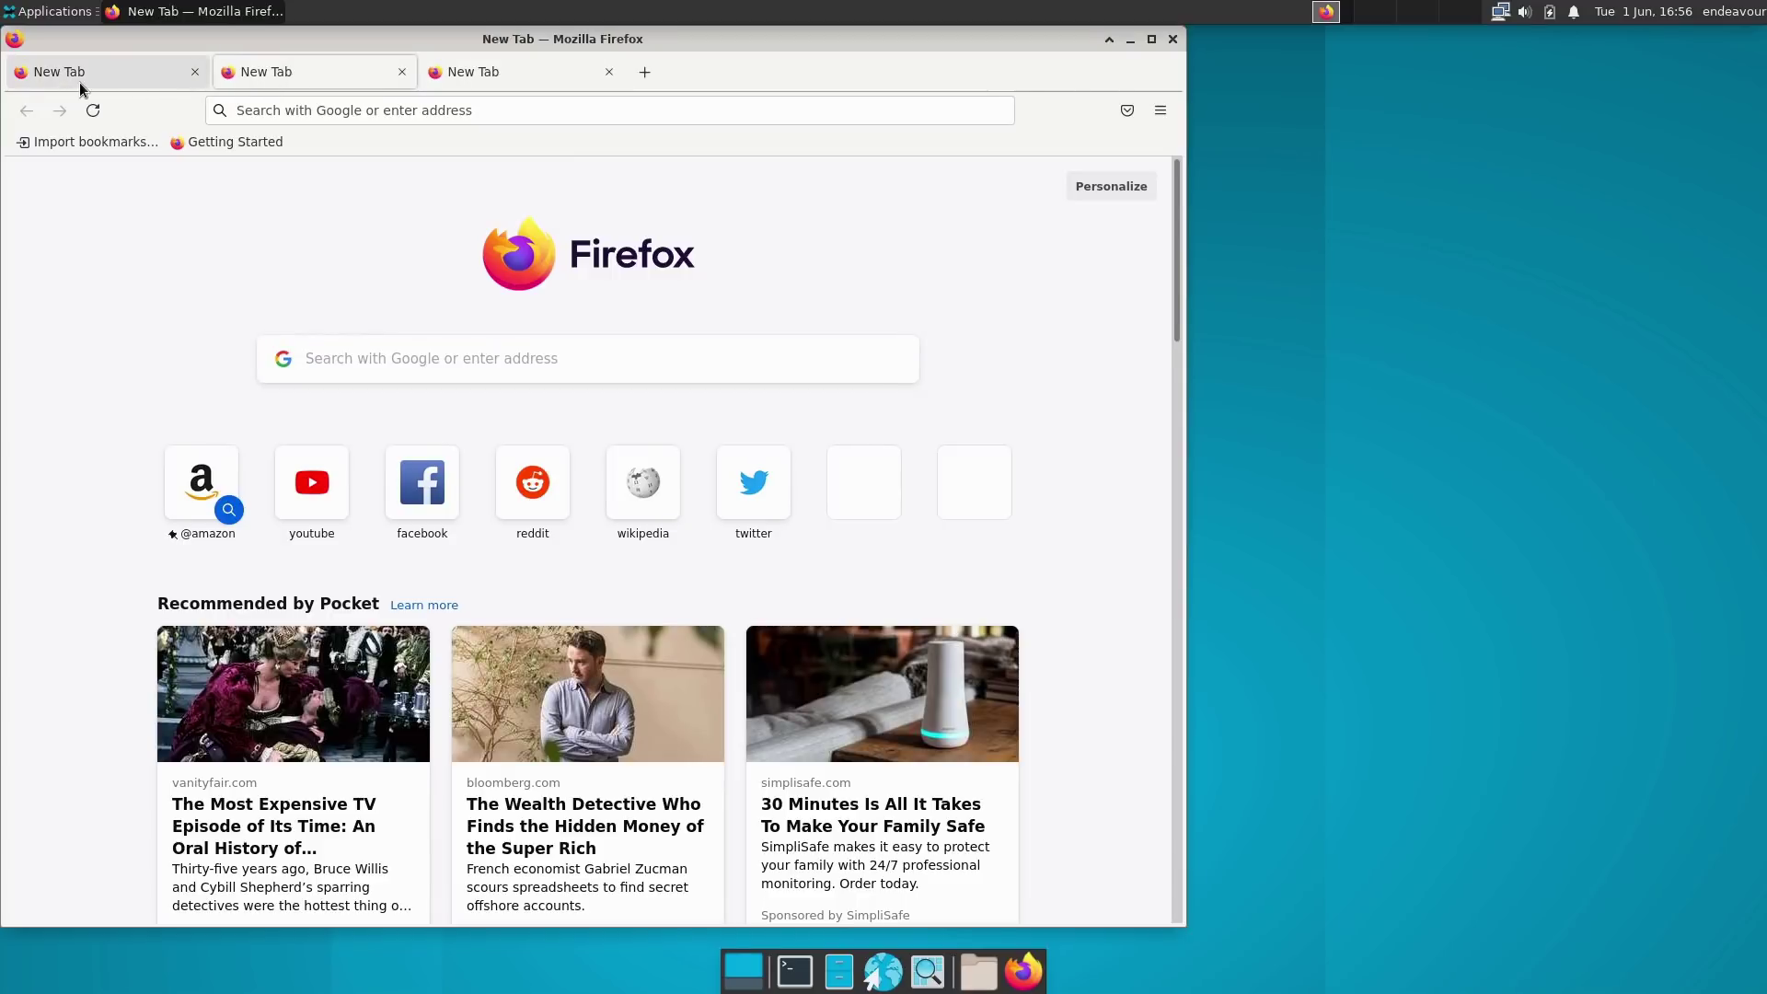
{"action": "left_click", "coordinate": [467, 72]}
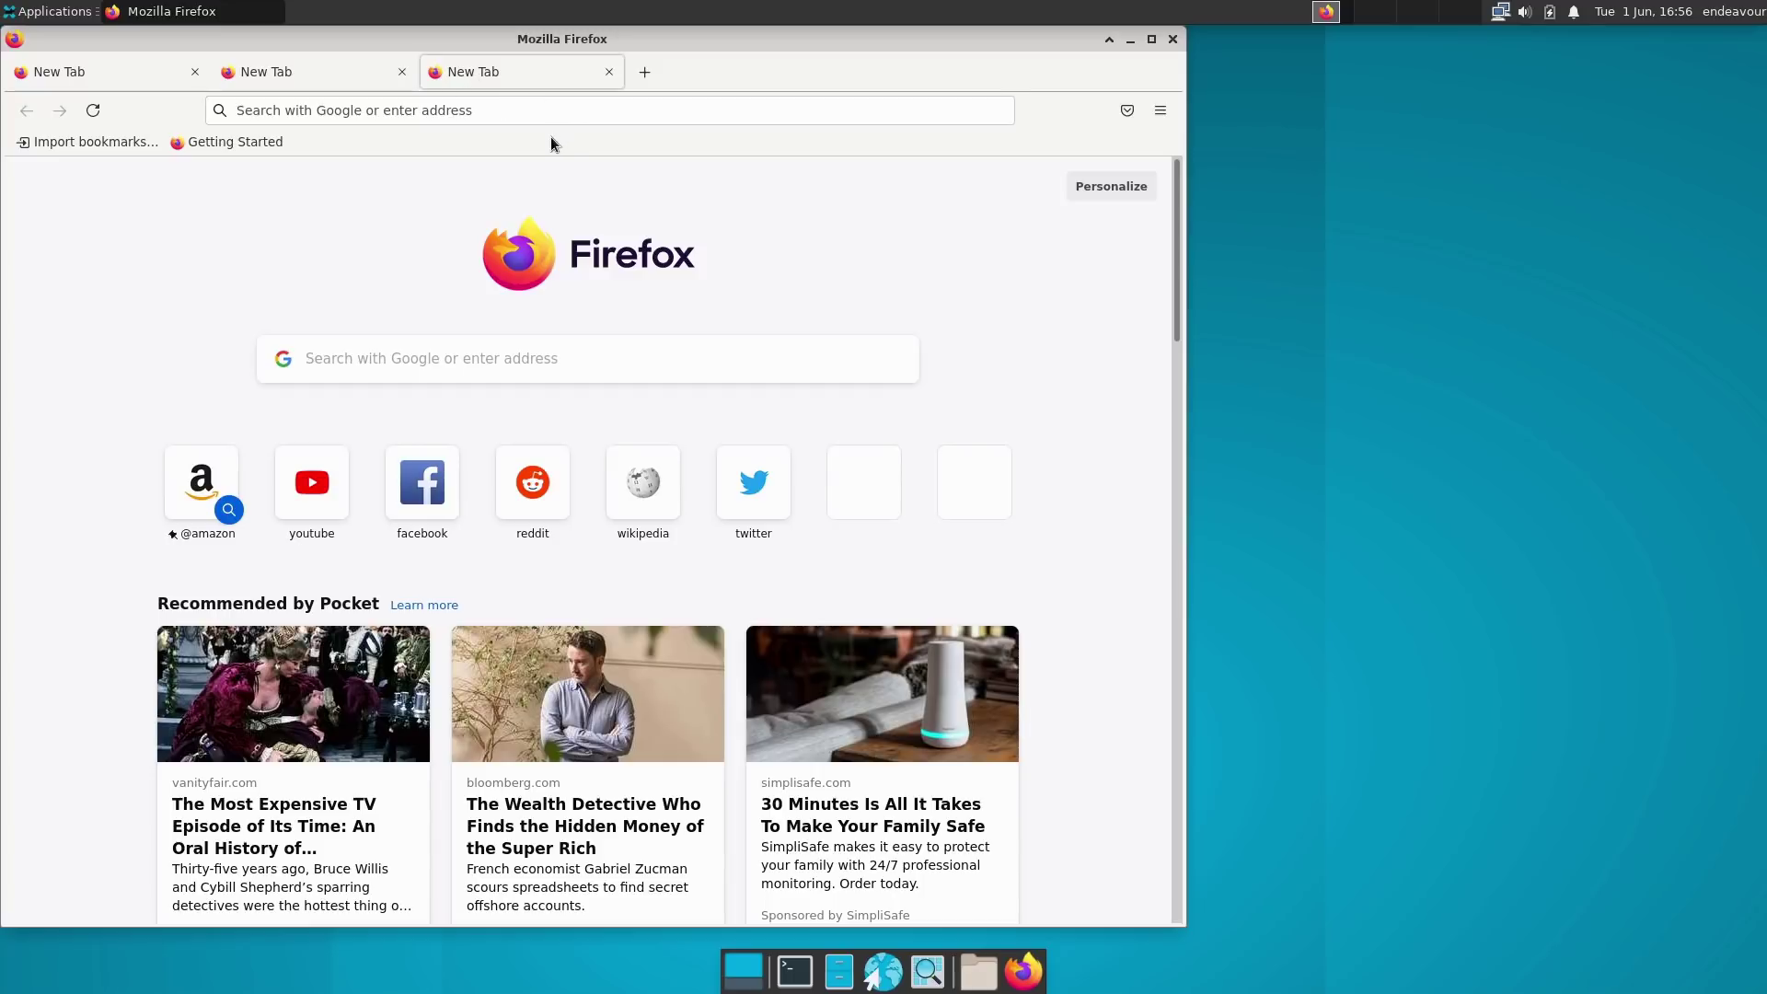
{"action": "left_click", "coordinate": [605, 74]}
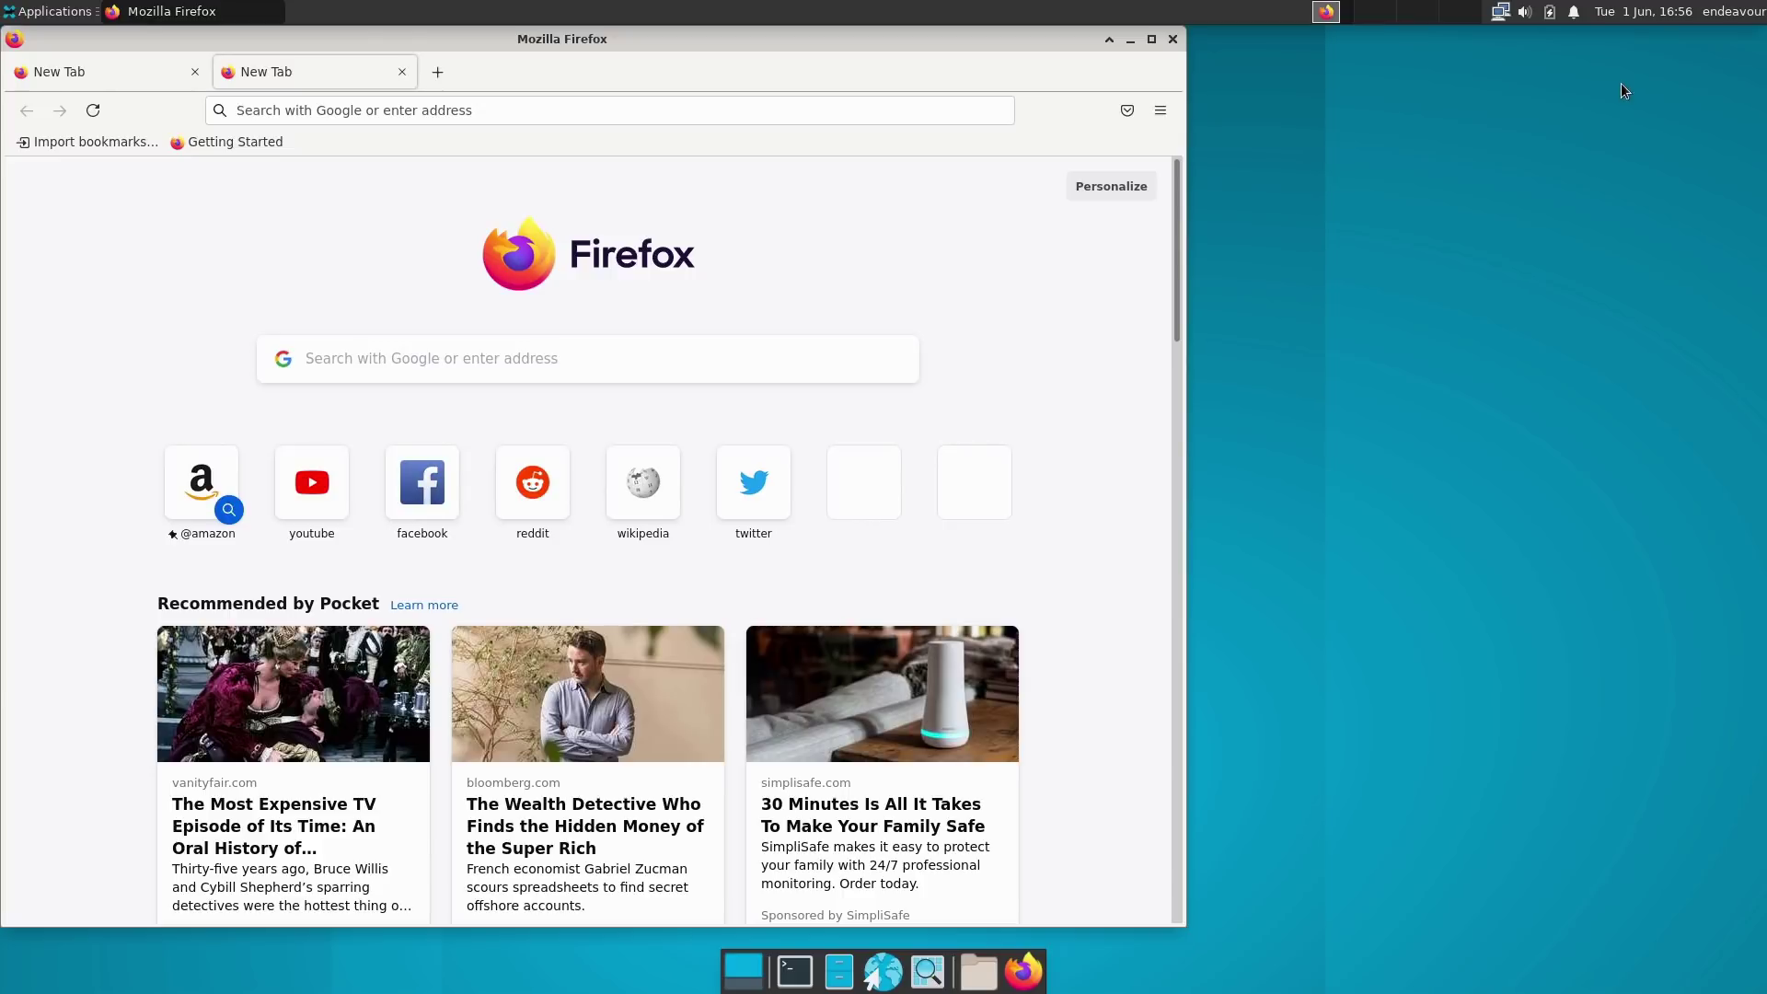
{"action": "left_click", "coordinate": [1152, 114]}
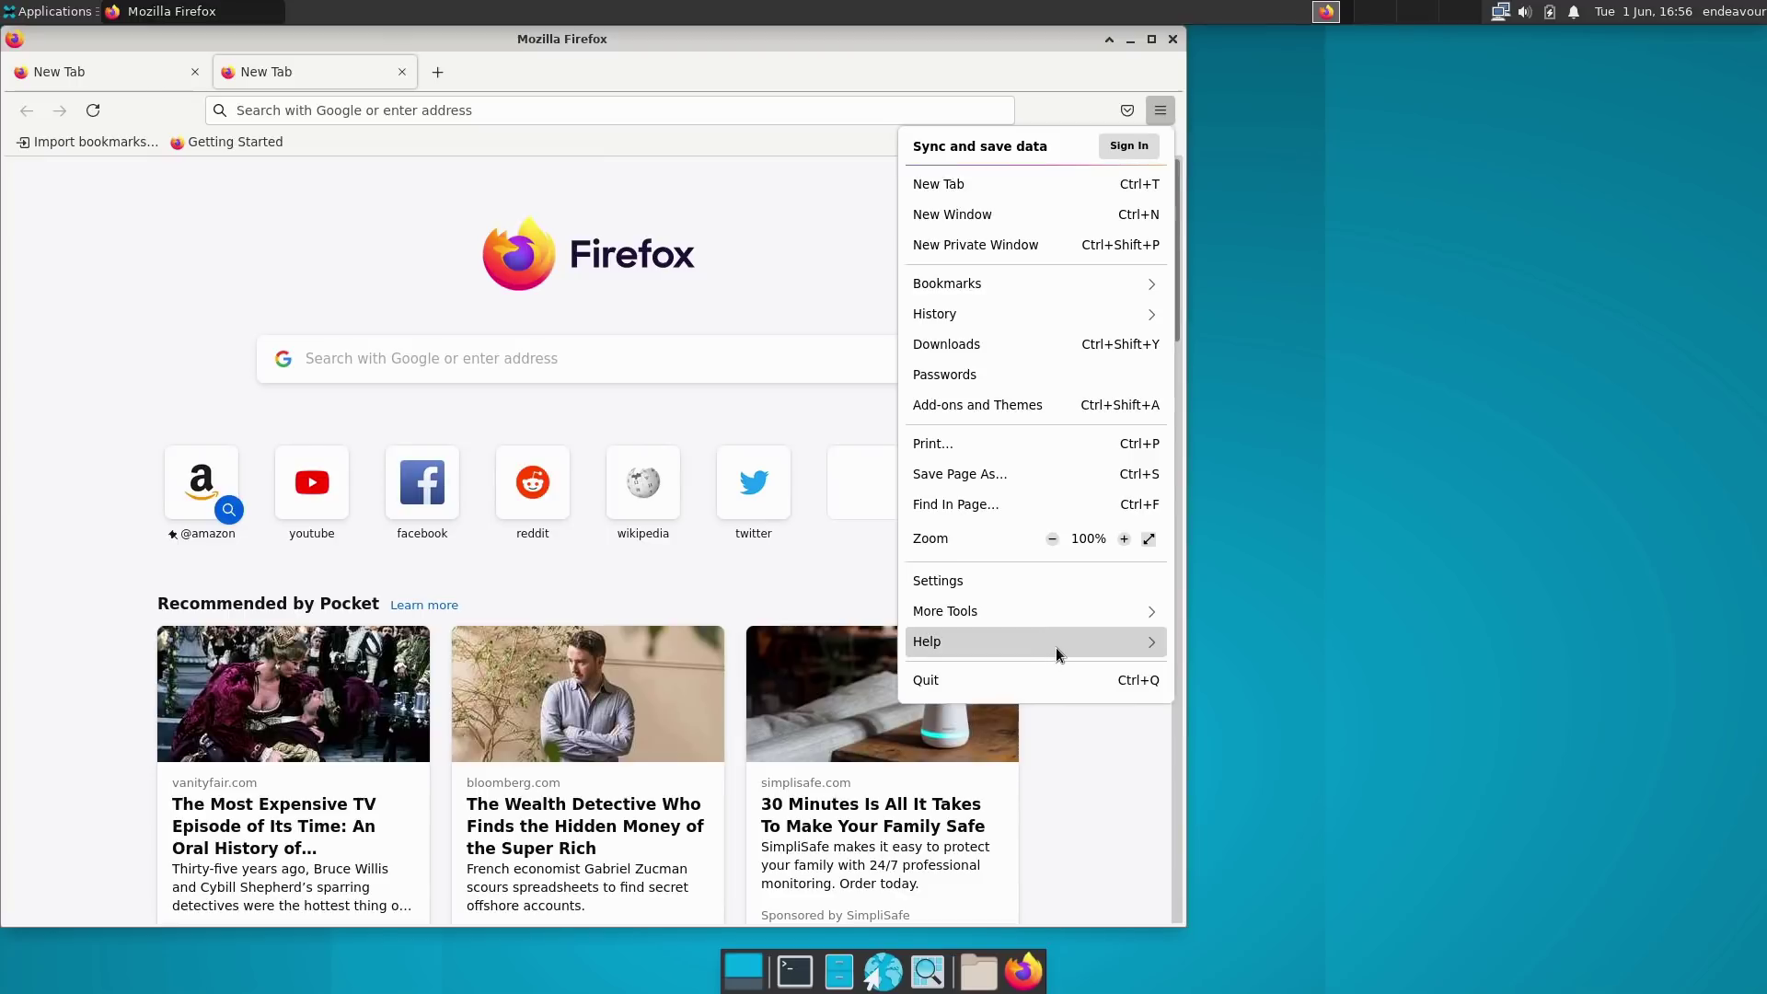
- Start toolbar customization and remove the flexible spaces on both sides of the address bar
{"action": "left_click", "coordinate": [976, 73]}
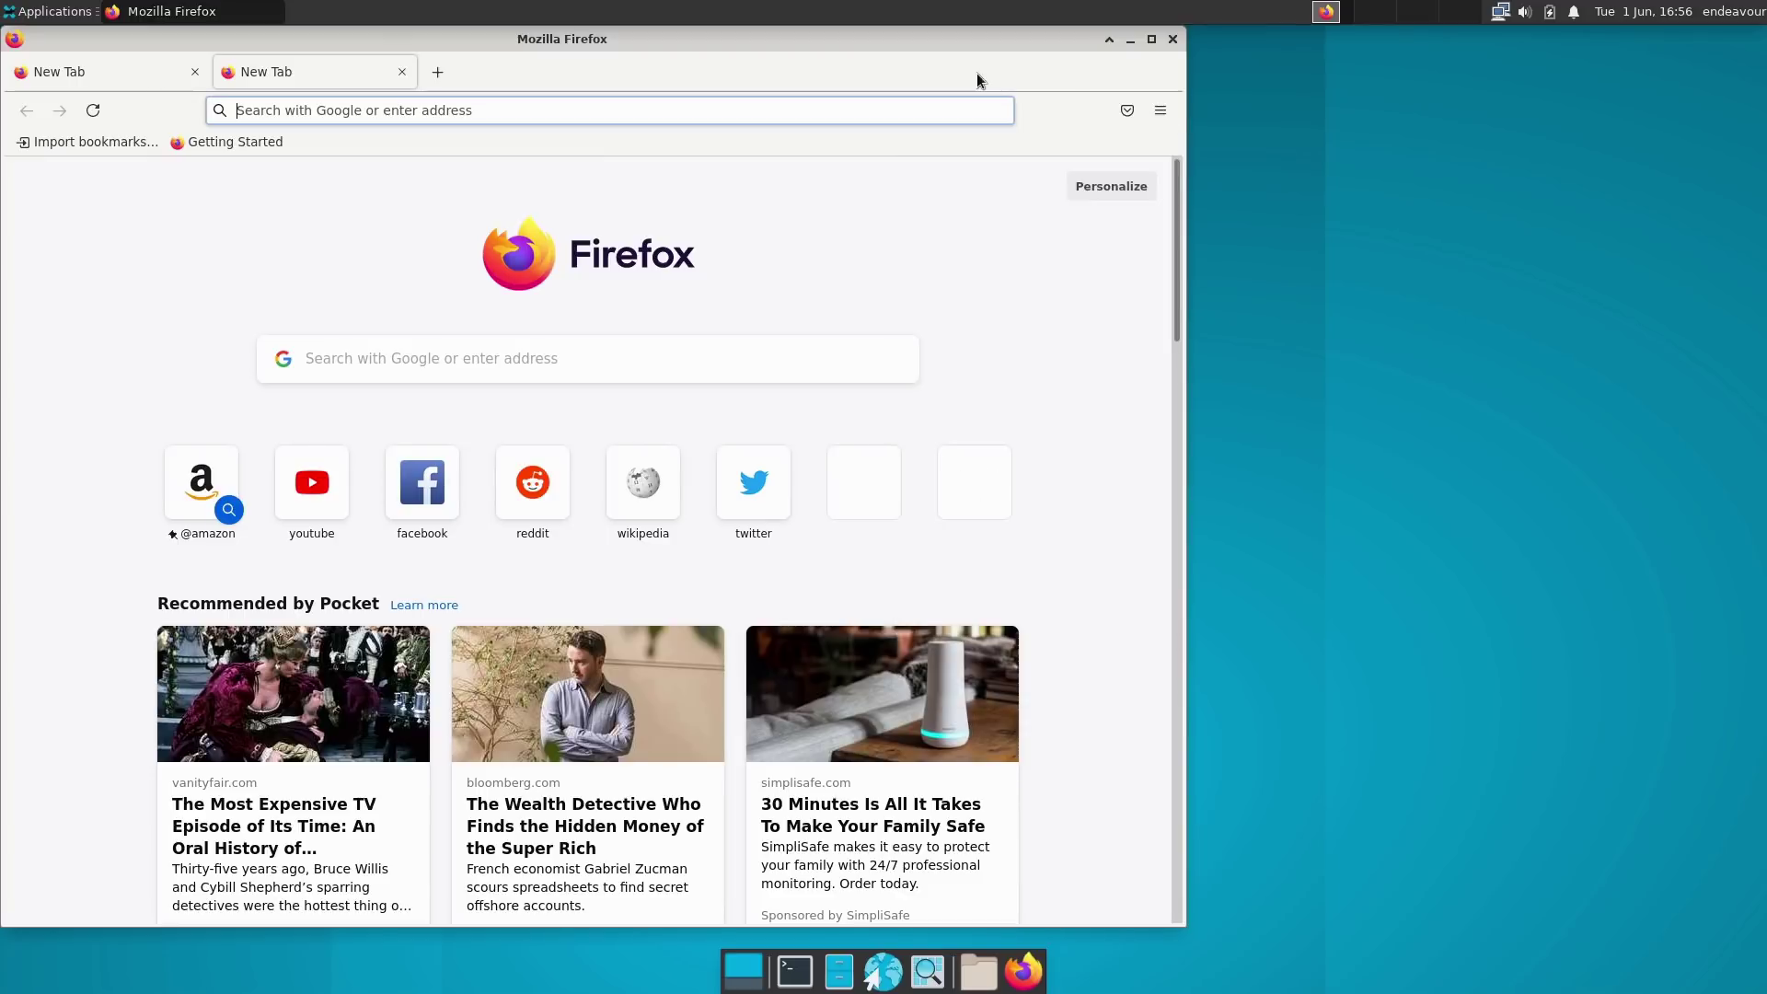
{"action": "right_click", "coordinate": [1074, 110]}
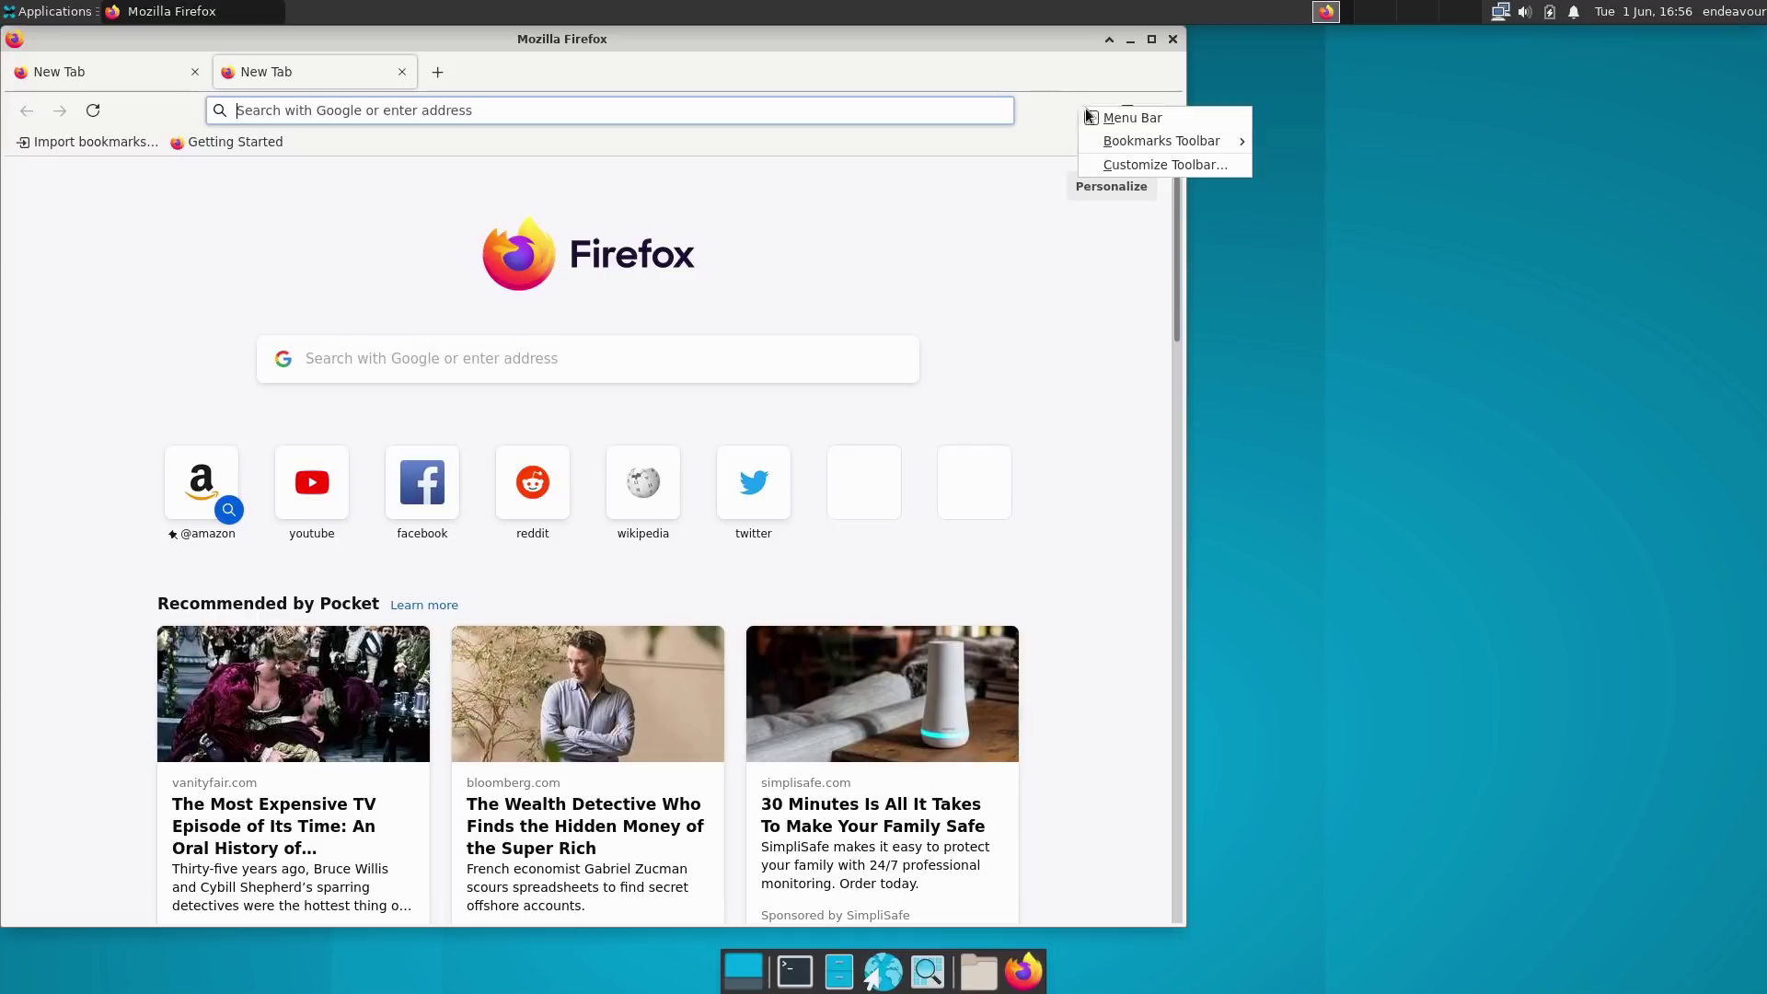
{"action": "left_click", "coordinate": [1147, 166]}
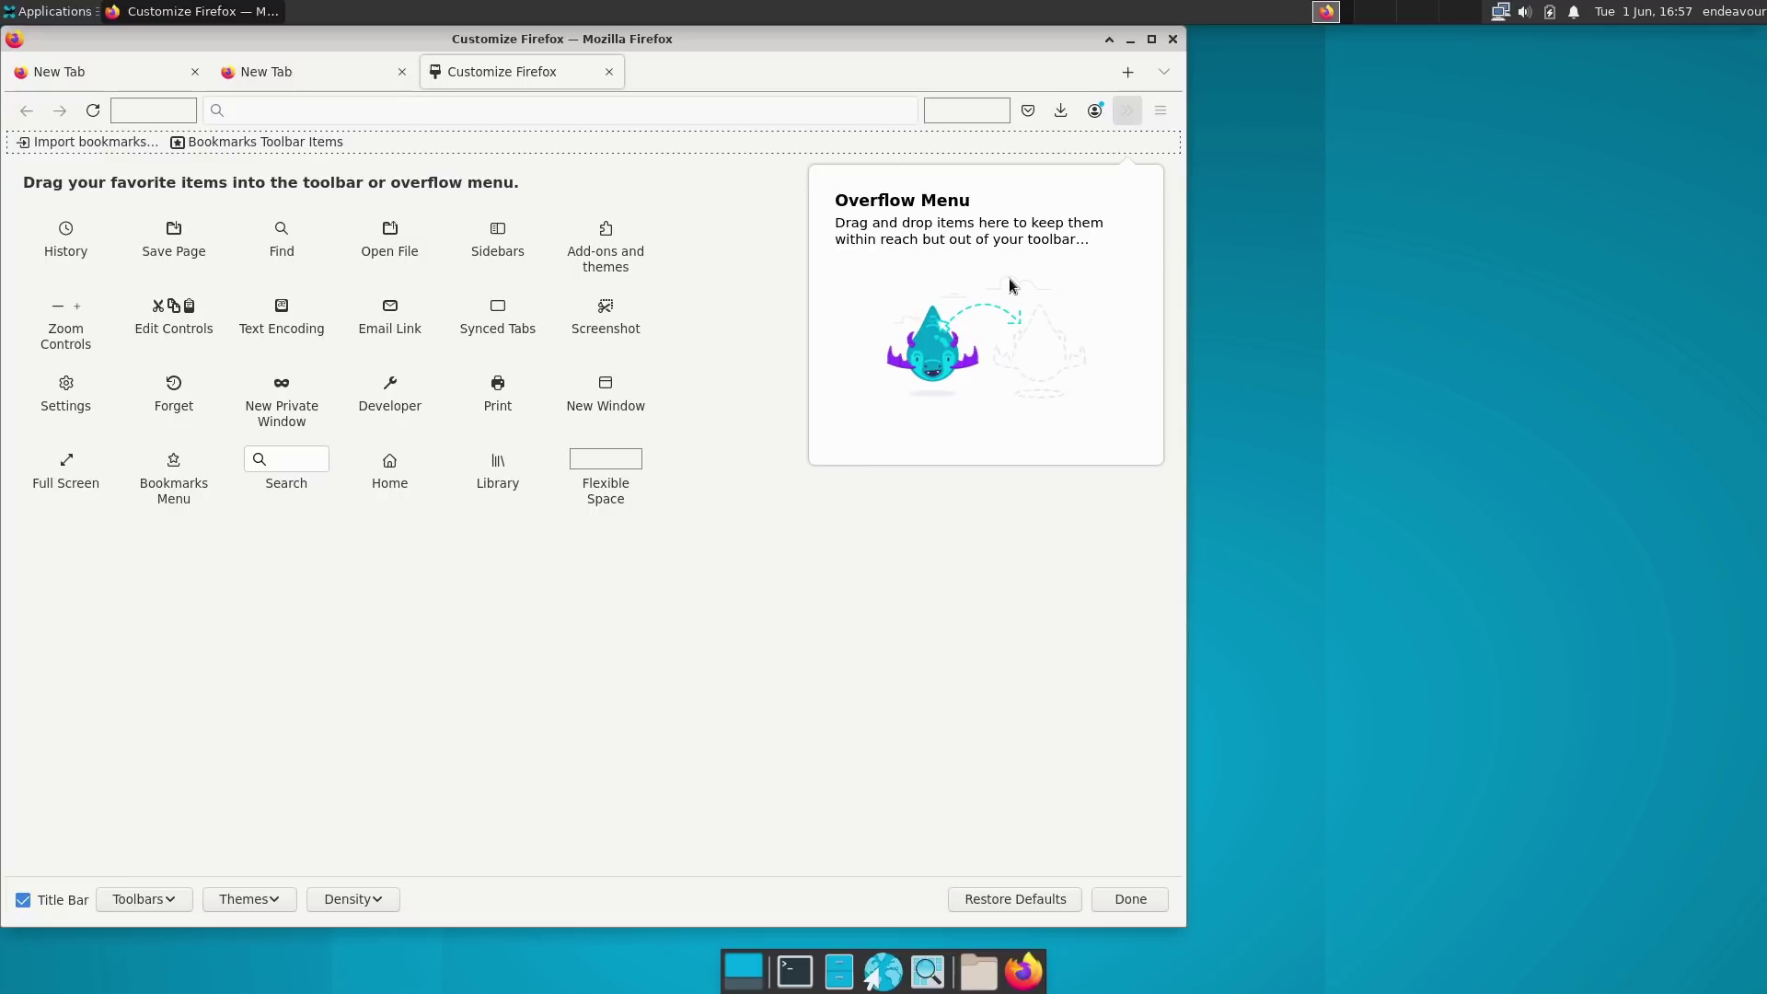
{"action": "left_click_drag", "start_coordinate": [153, 110], "coordinate": [746, 529]}
{"action": "left_click_drag", "start_coordinate": [963, 111], "coordinate": [734, 357]}
- Add Search box, New Private Window and Screenshot buttons; remove Pocket and account buttons
{"action": "left_click_drag", "start_coordinate": [304, 459], "coordinate": [939, 112]}
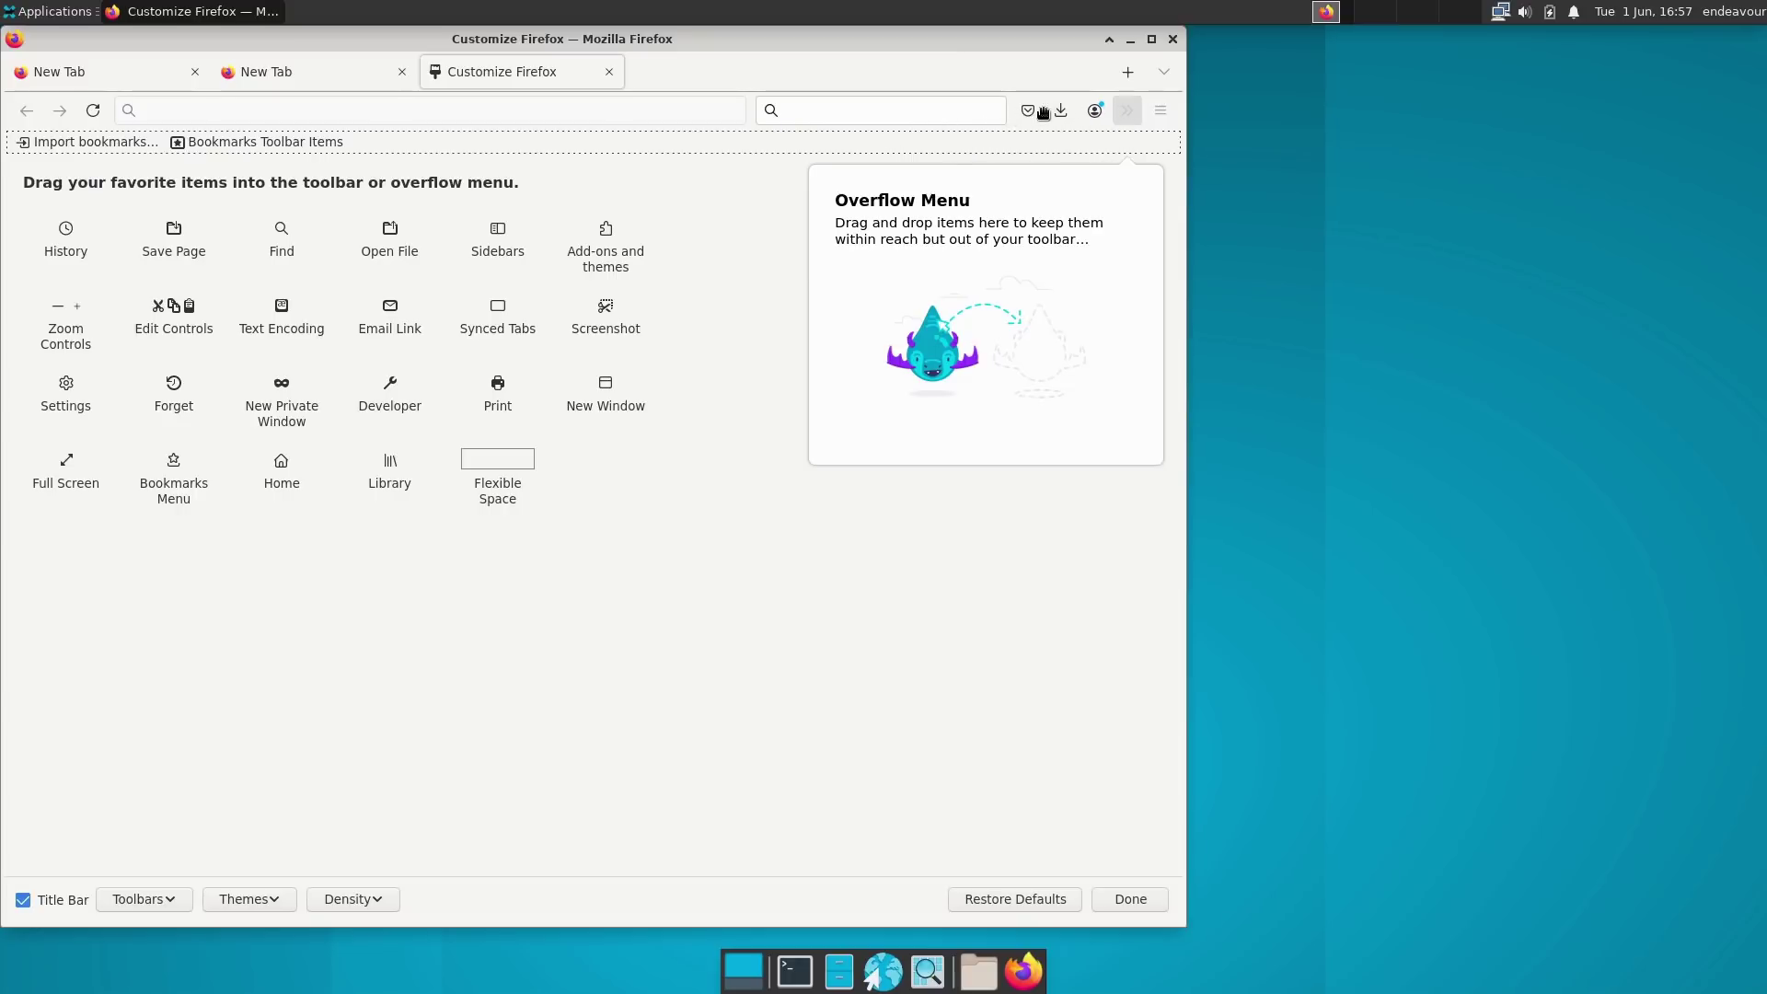
{"action": "left_click_drag", "start_coordinate": [1028, 111], "coordinate": [762, 516]}
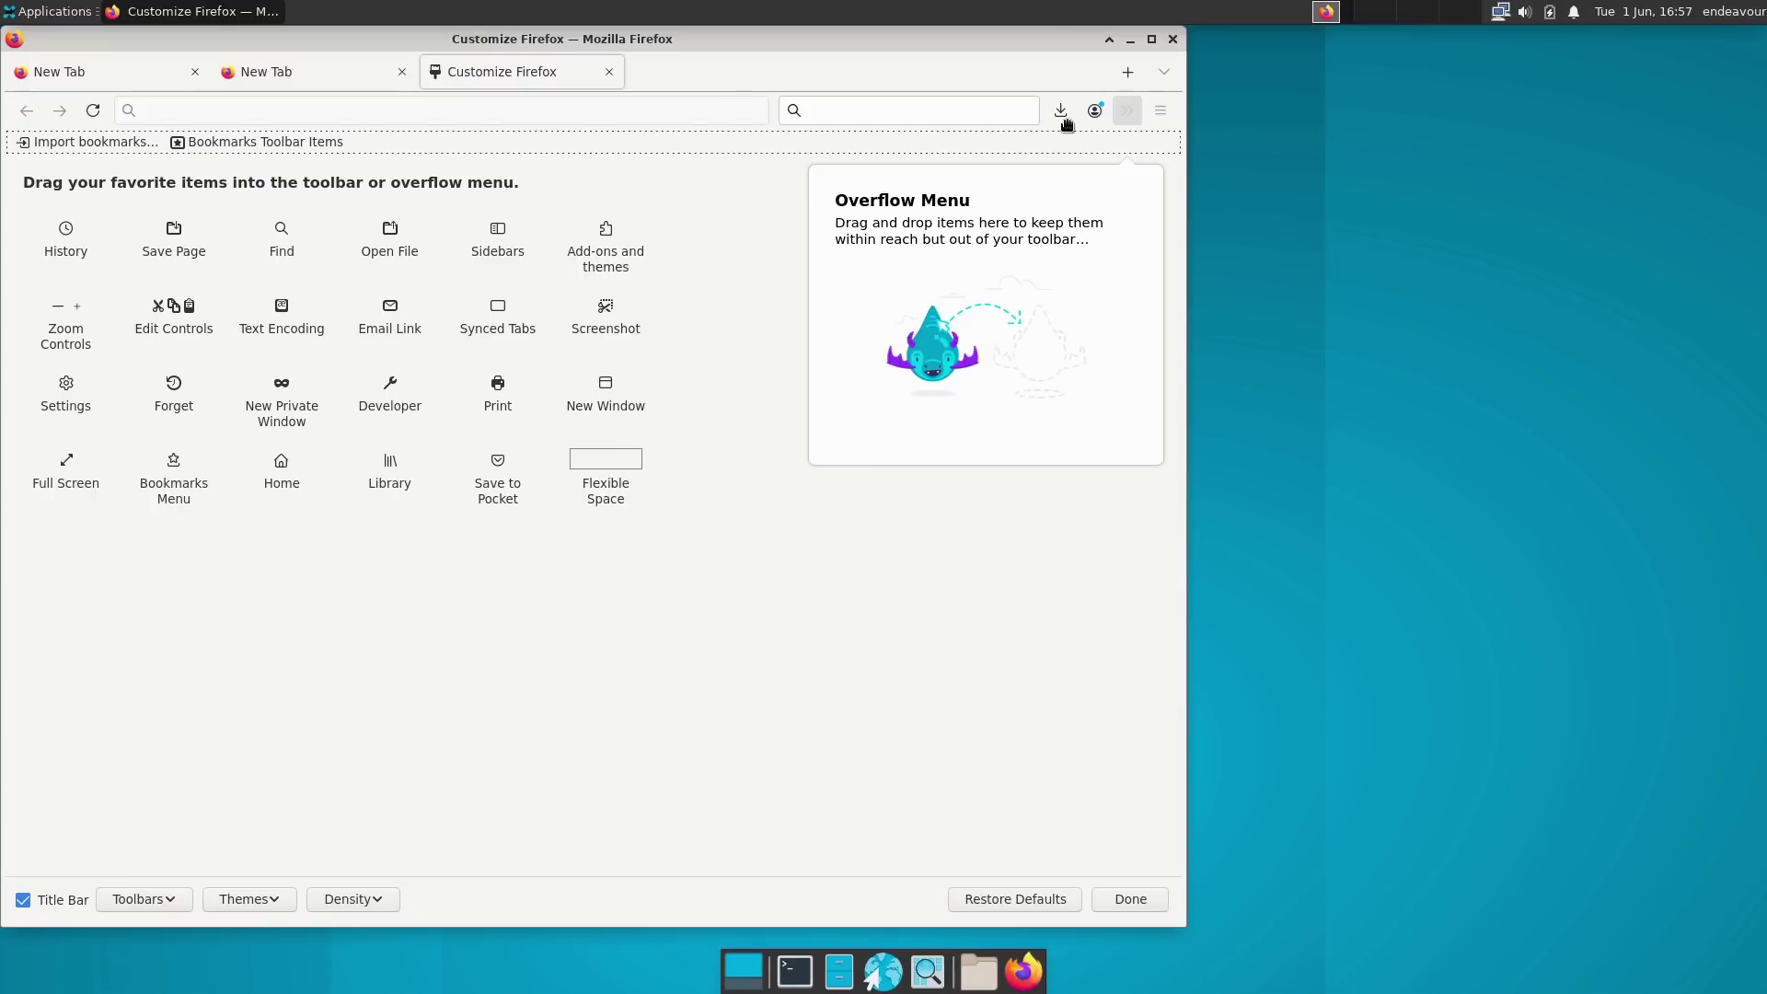
{"action": "left_click_drag", "start_coordinate": [1096, 111], "coordinate": [730, 623]}
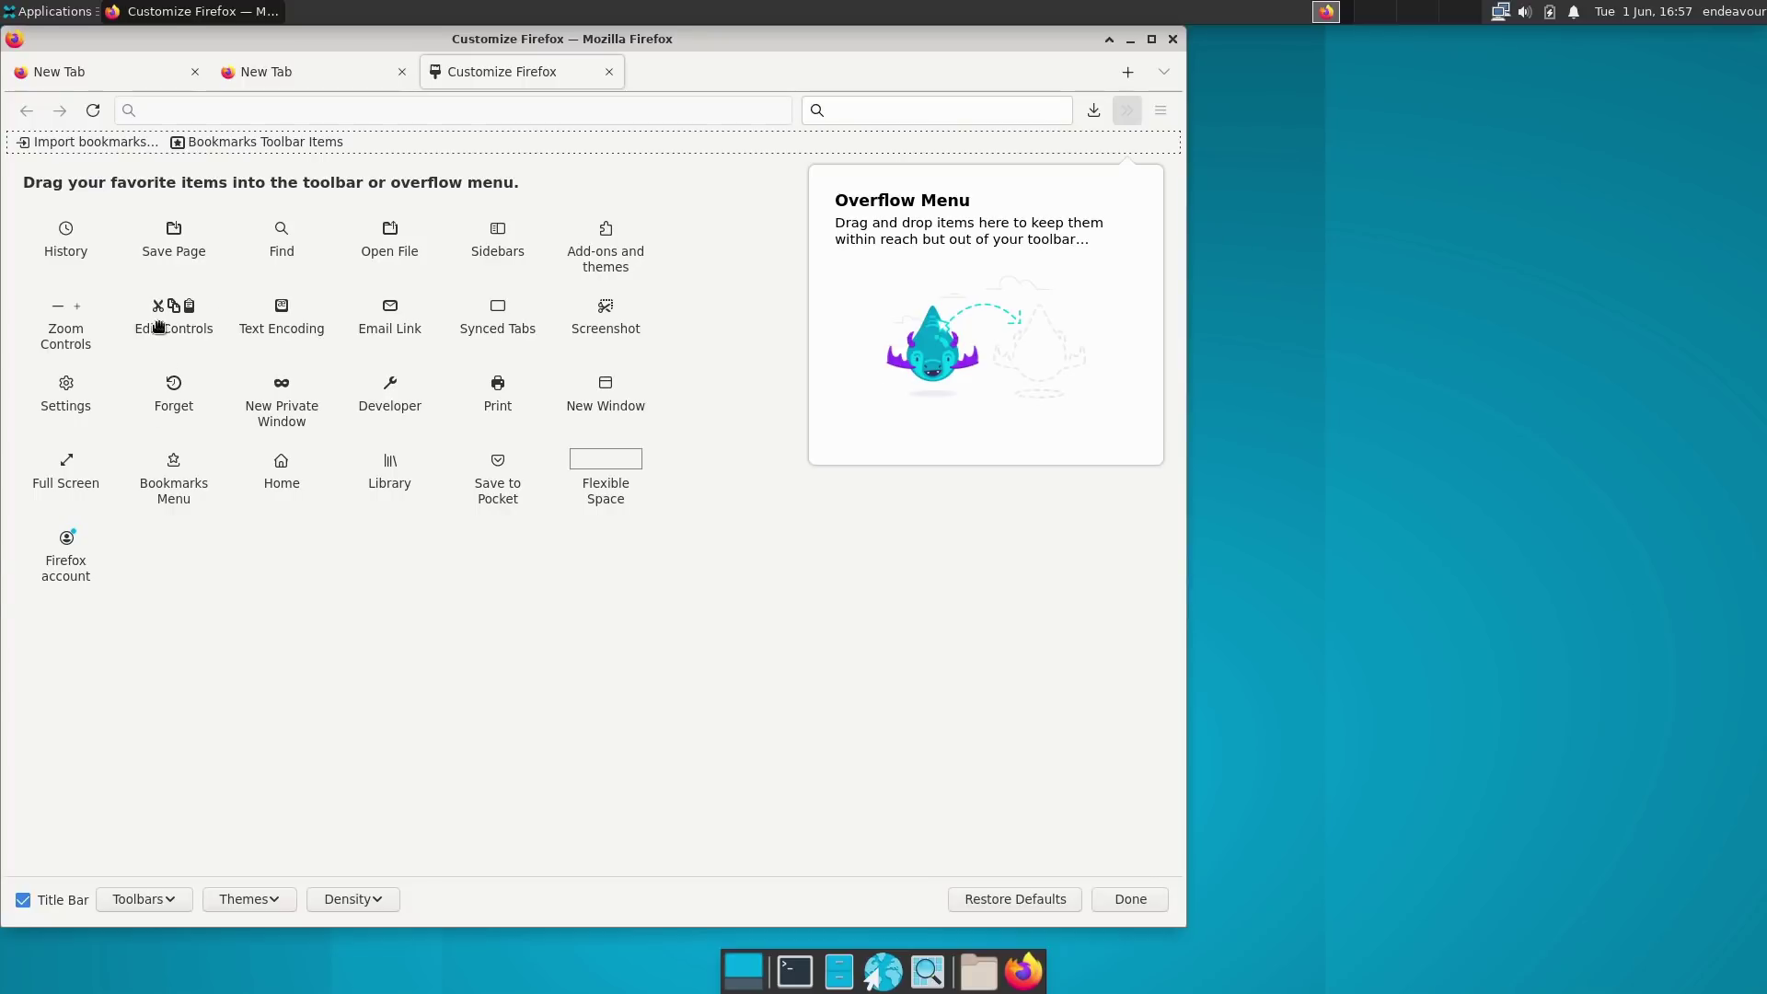
{"action": "left_click_drag", "start_coordinate": [282, 387], "coordinate": [1090, 113]}
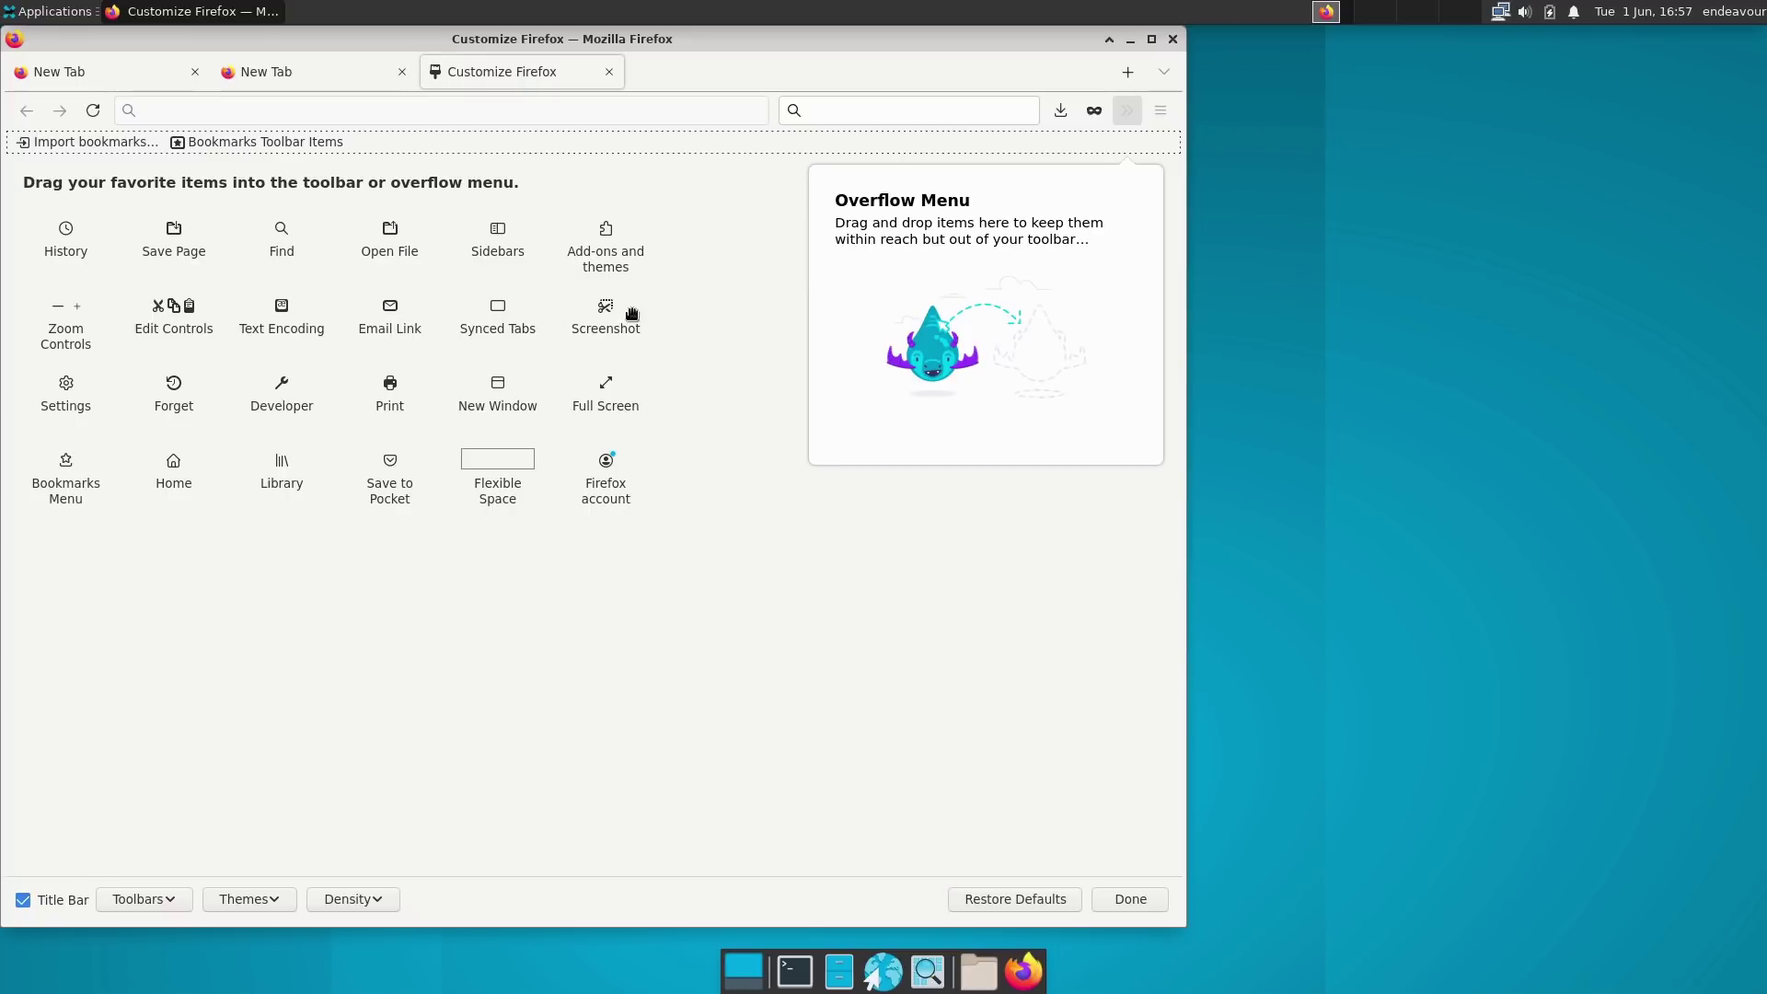
{"action": "left_click_drag", "start_coordinate": [604, 318], "coordinate": [1098, 121]}
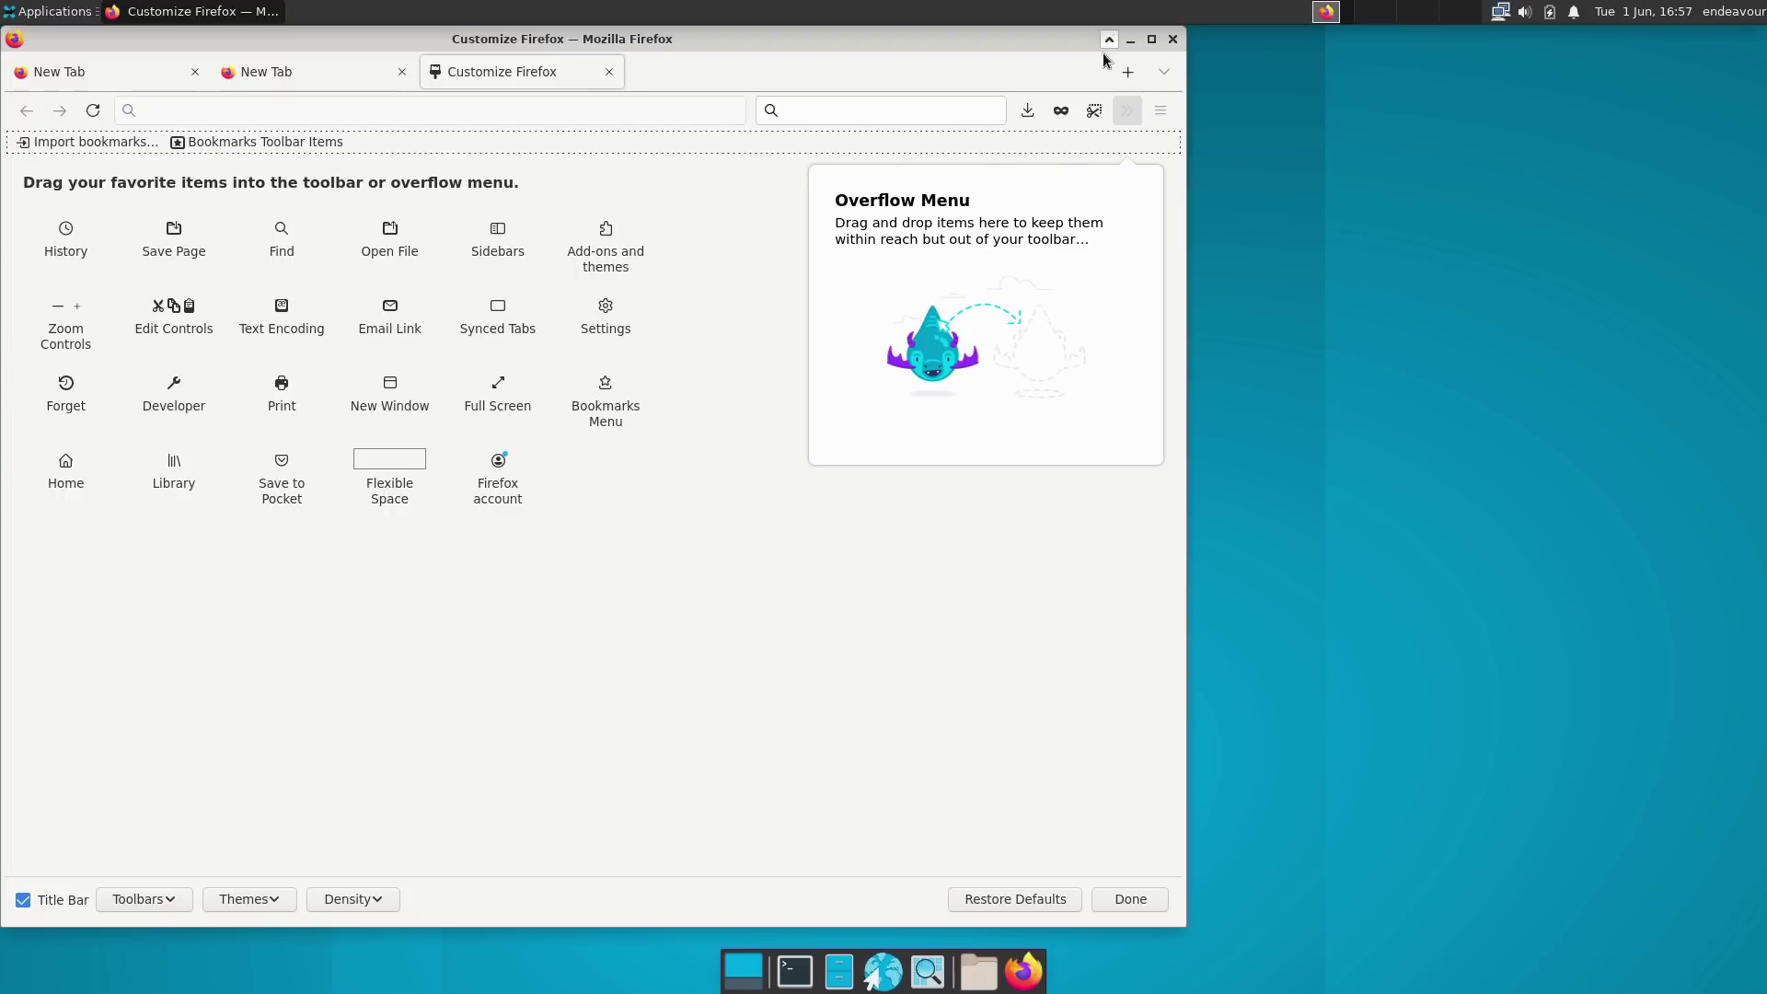
{"action": "left_click", "coordinate": [609, 72]}
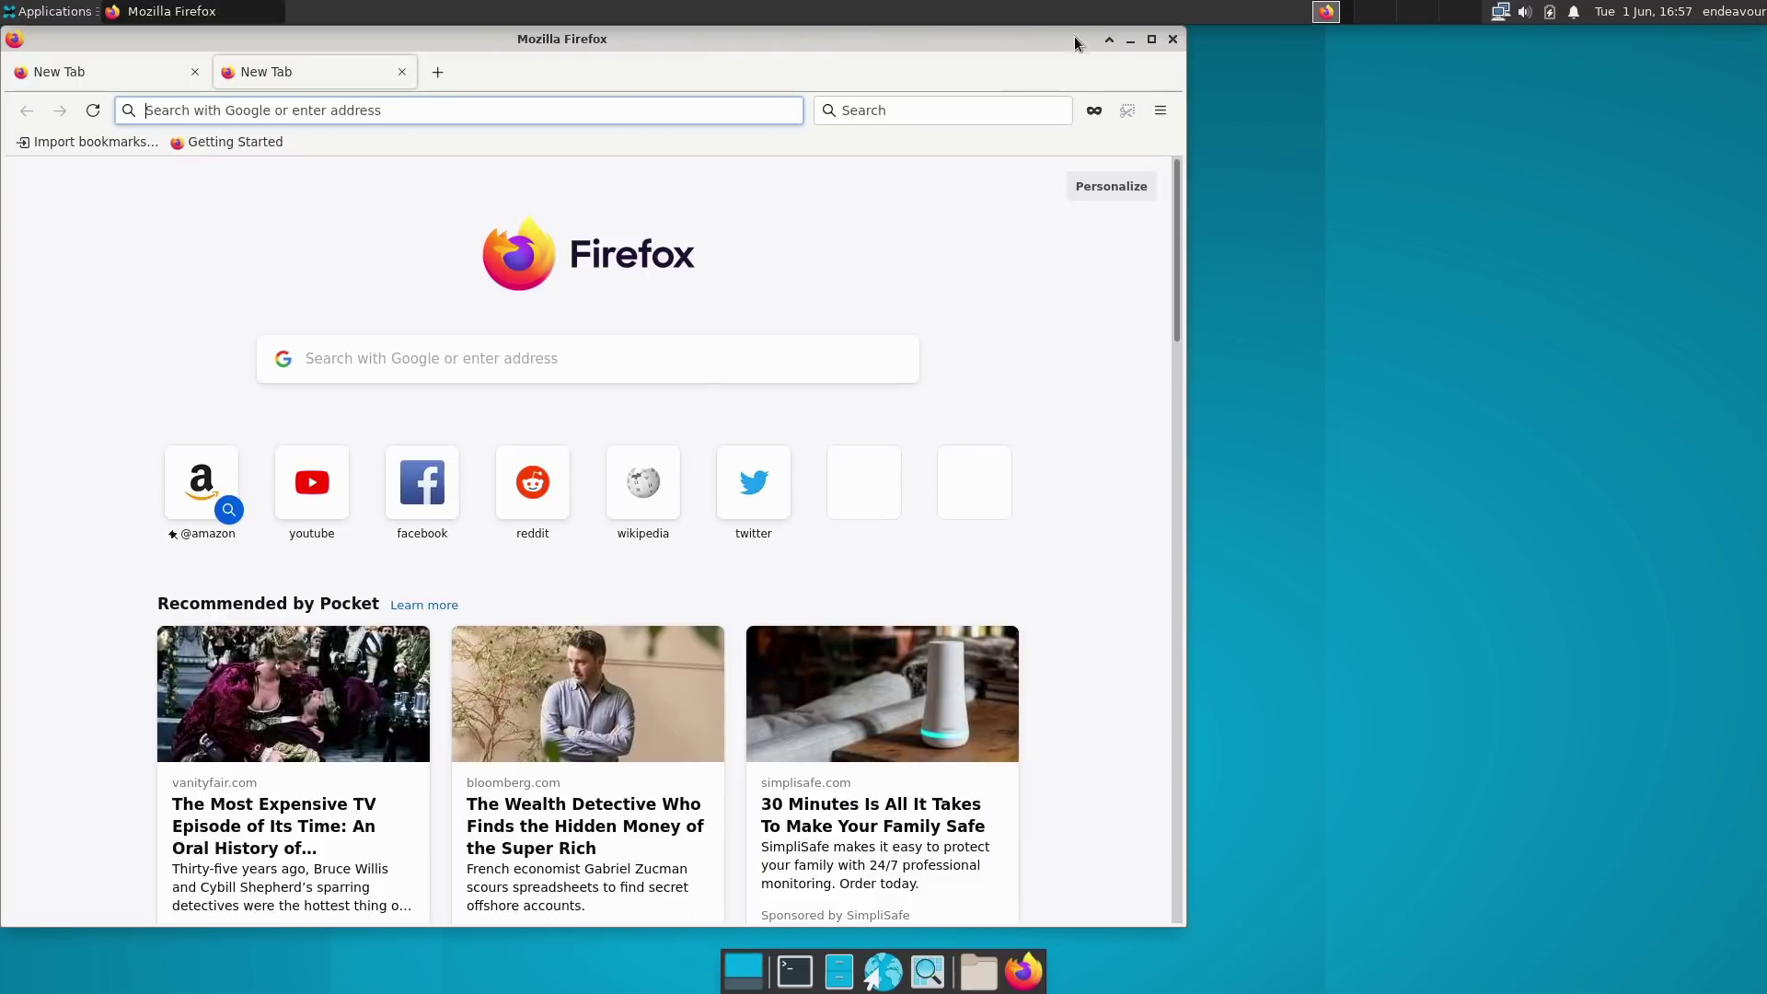
- Maximize the Firefox window and open Settings from the main menu
{"action": "left_click", "coordinate": [1151, 40]}
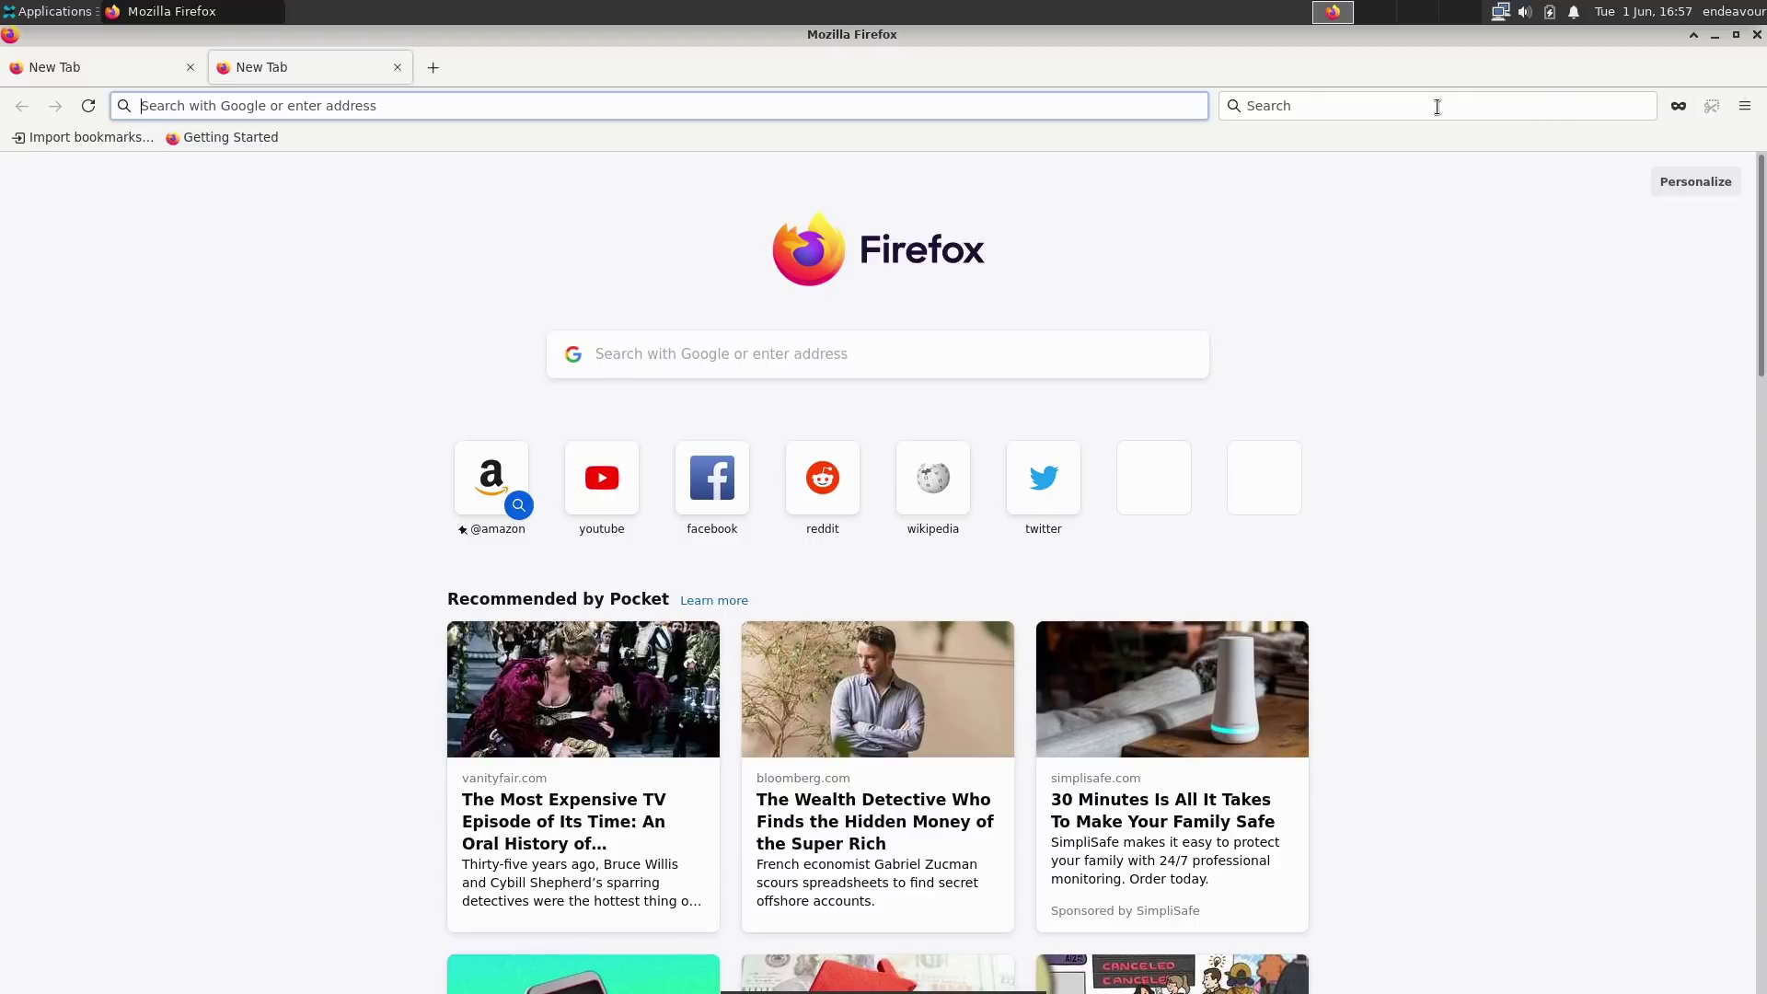
{"action": "left_click", "coordinate": [1744, 106]}
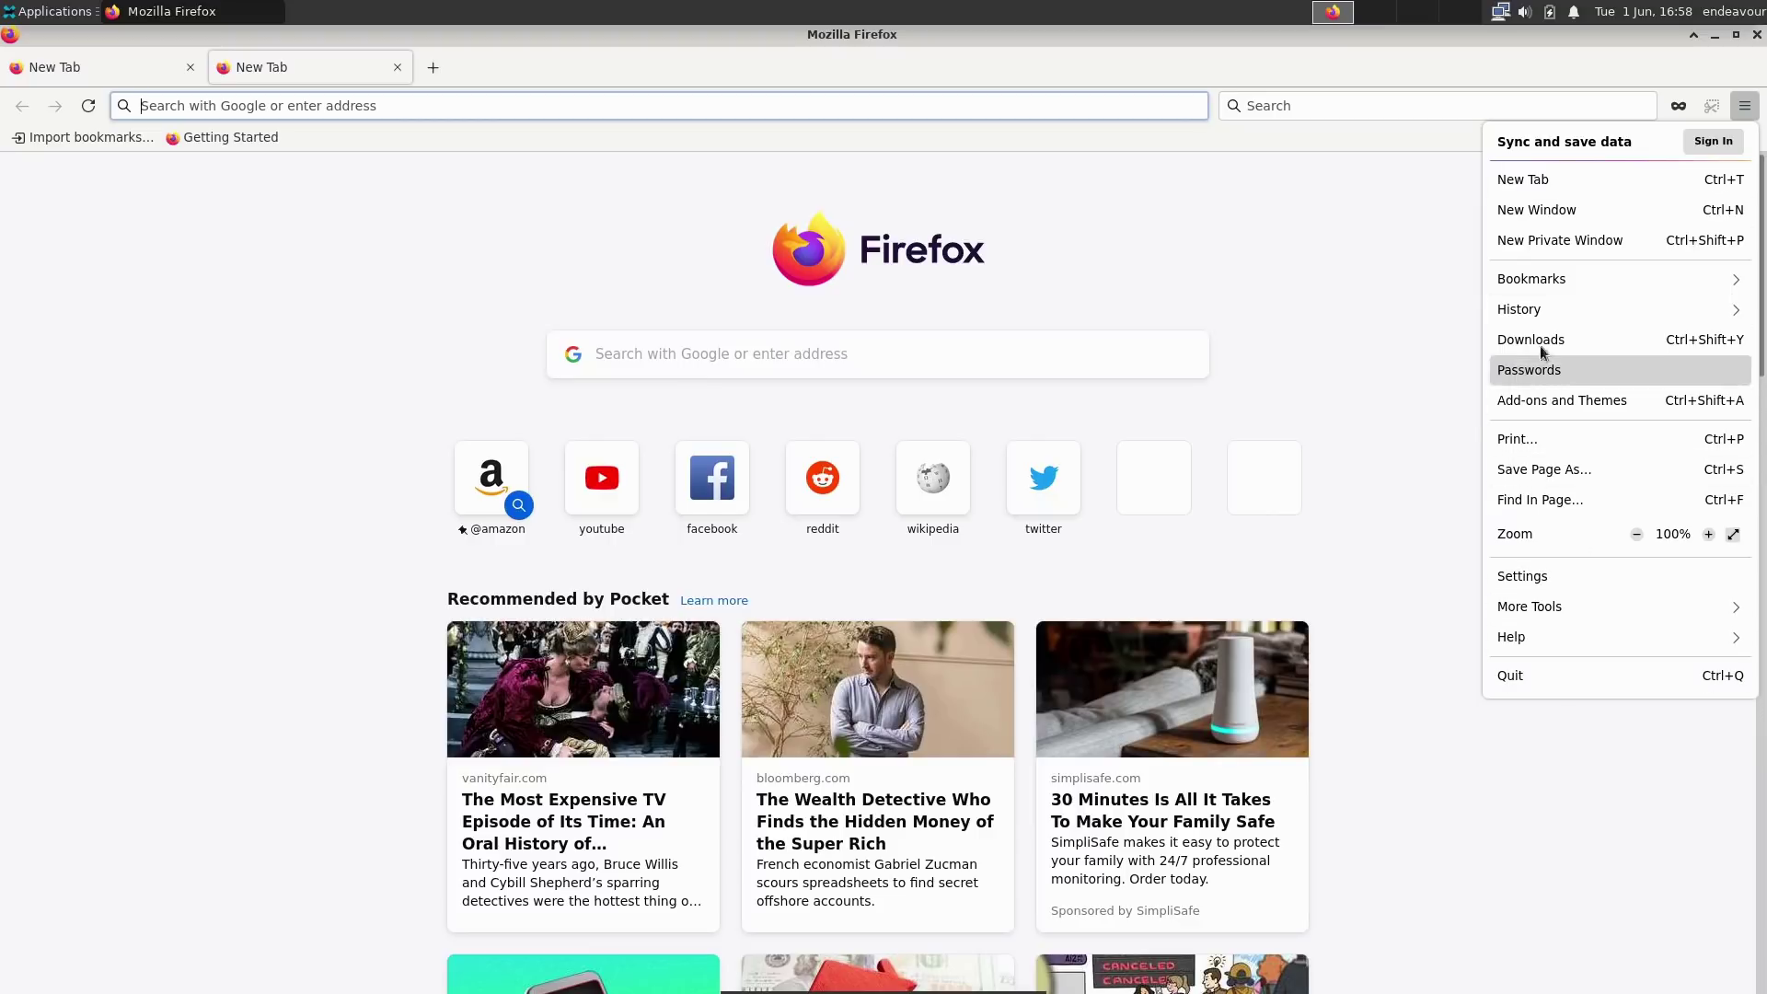
{"action": "left_click", "coordinate": [1158, 67]}
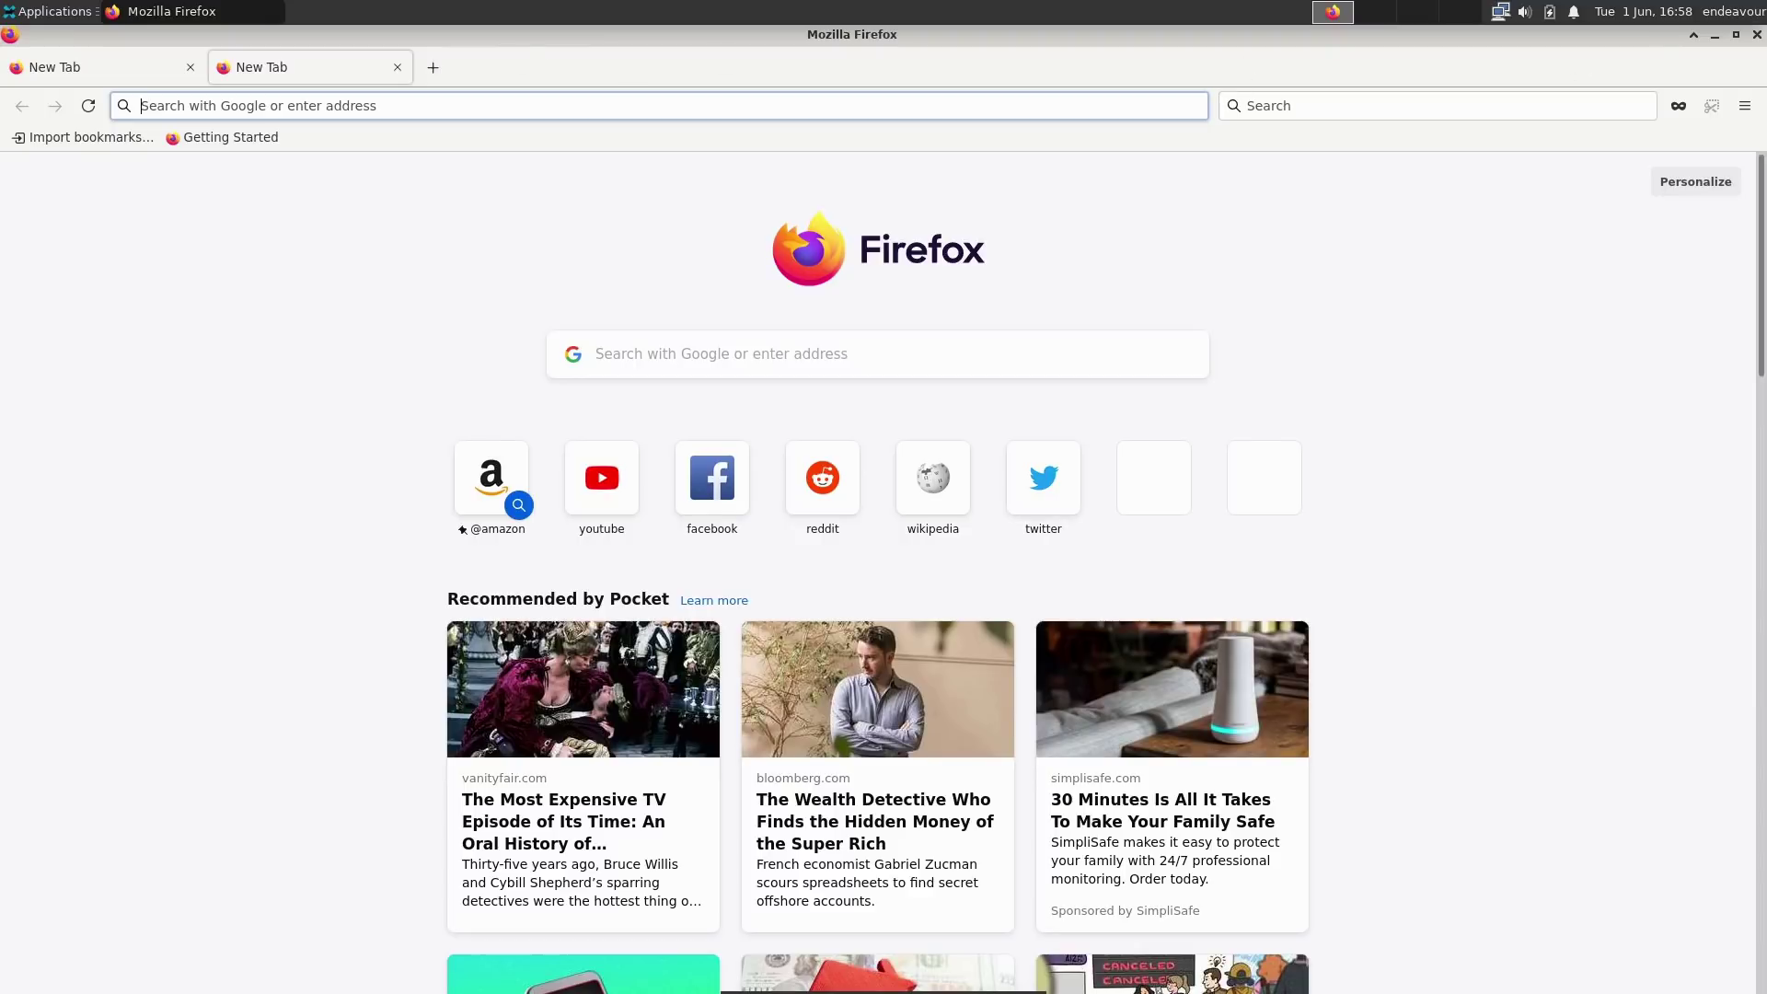
{"action": "left_click", "coordinate": [1740, 108]}
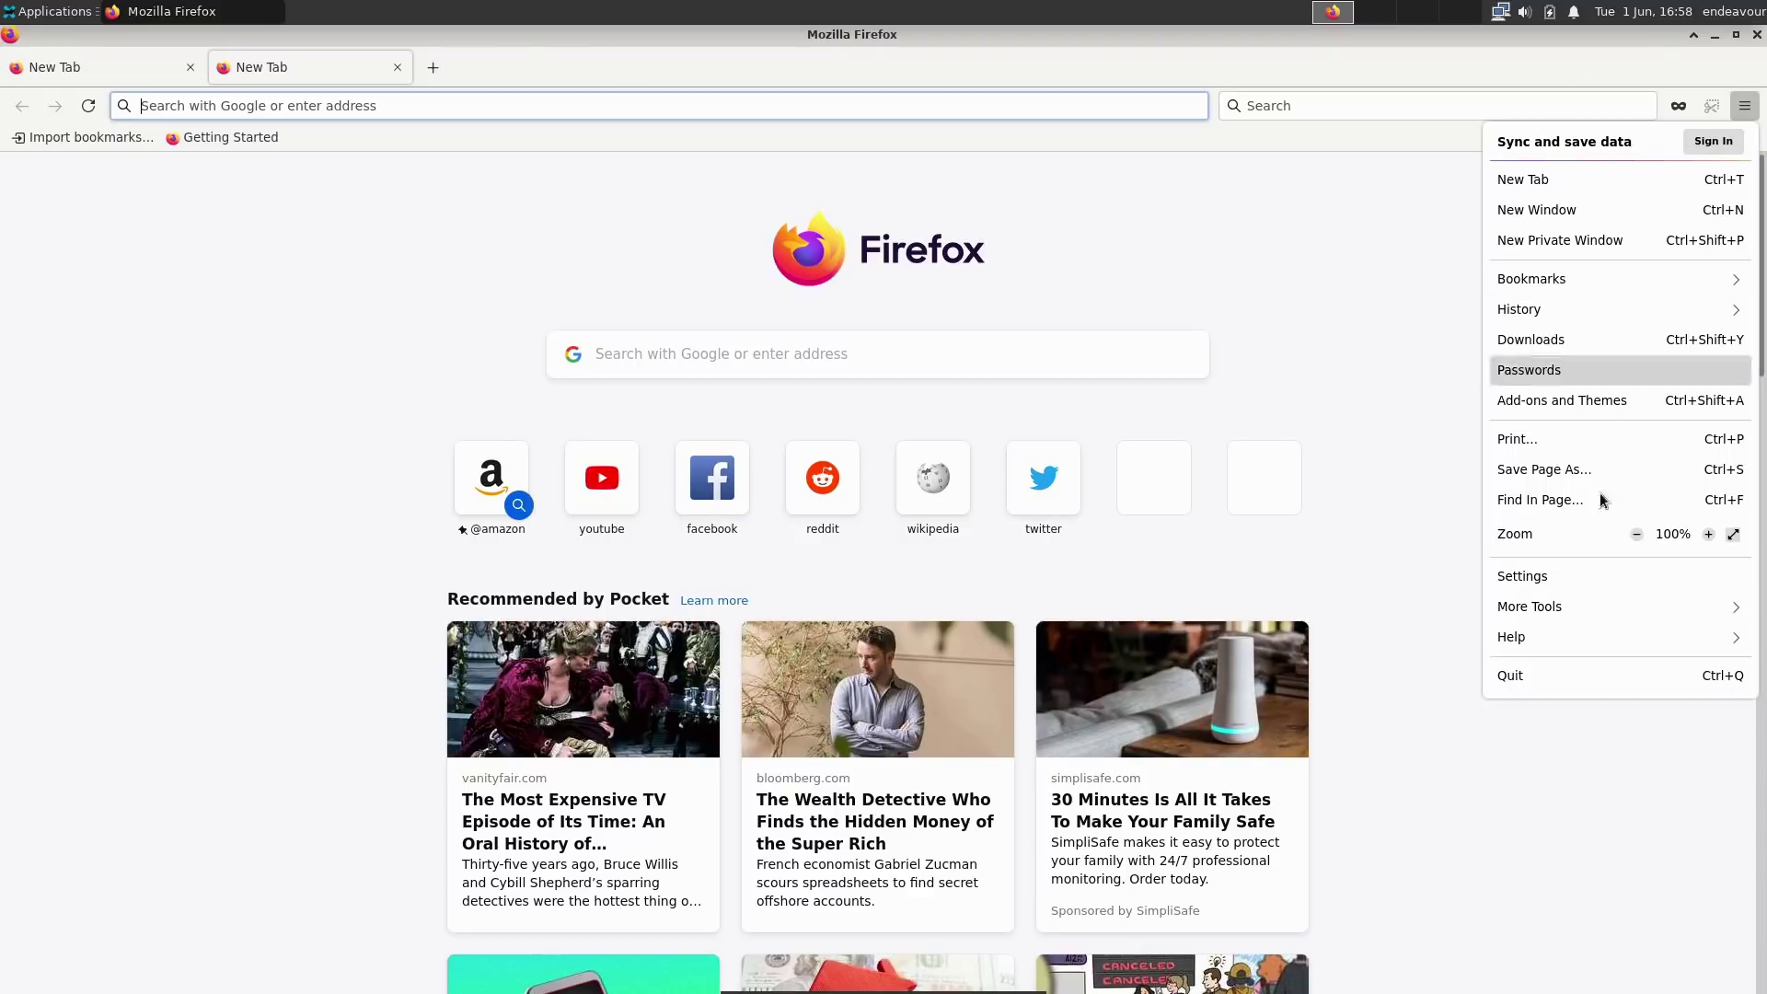
{"action": "left_click", "coordinate": [1569, 580]}
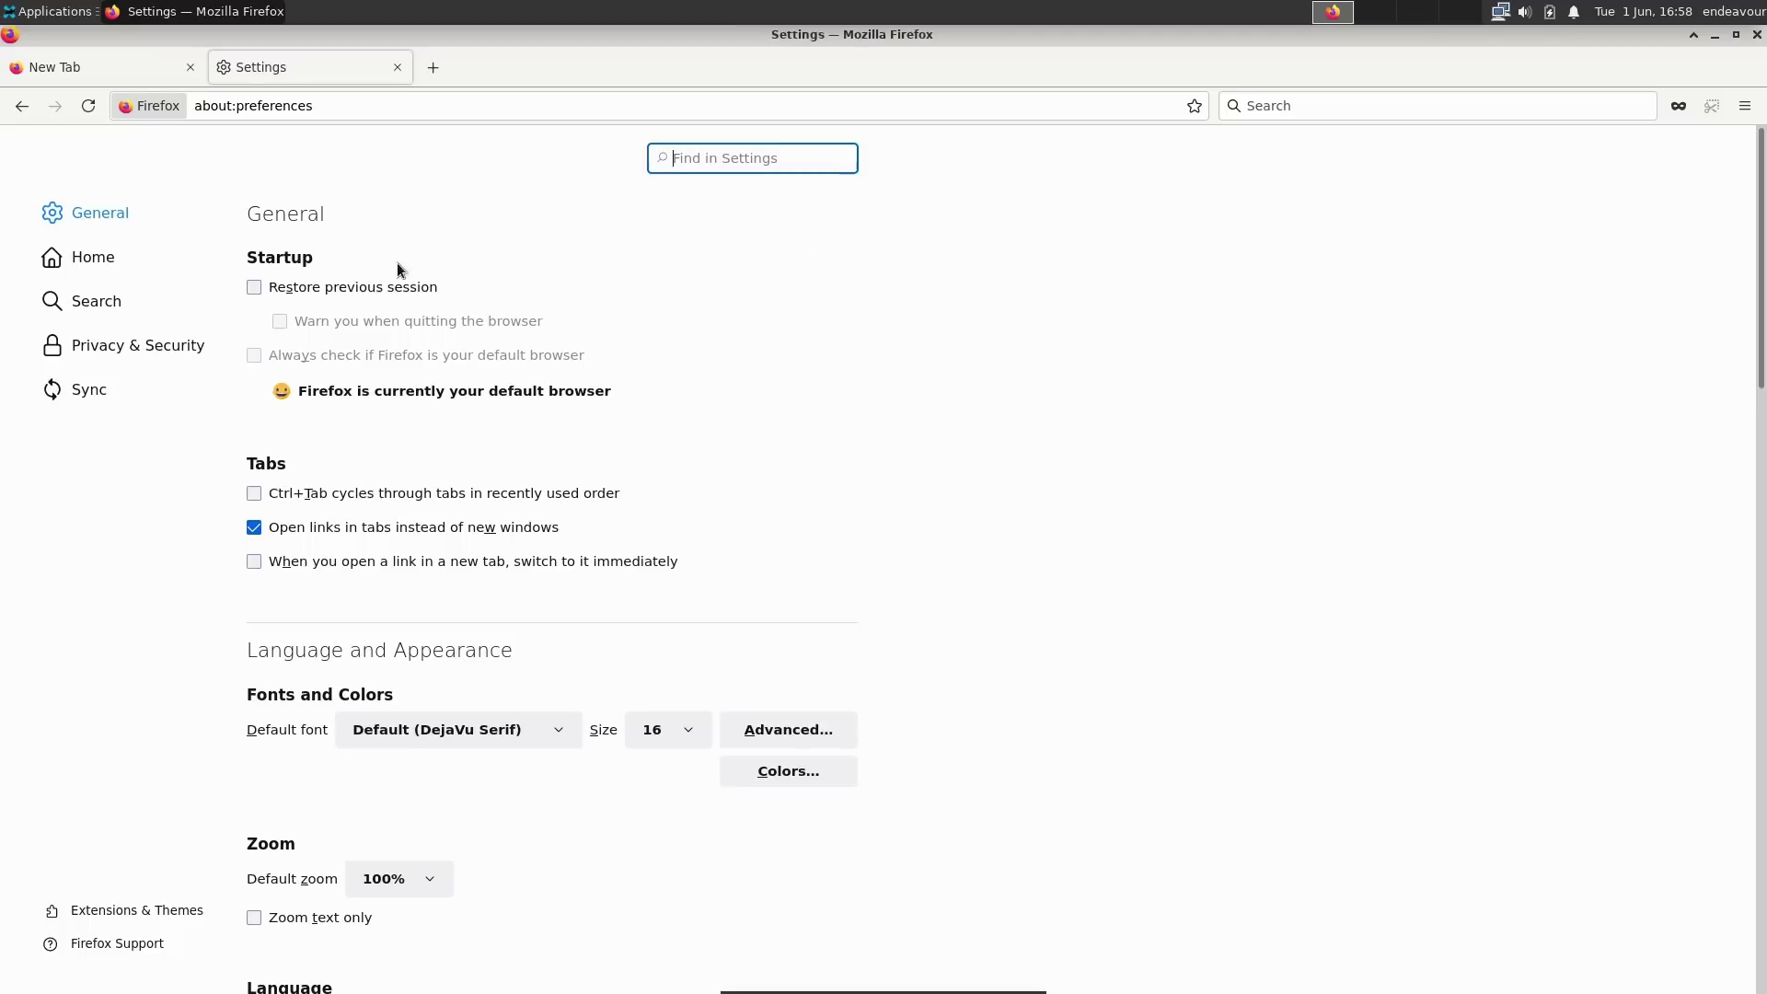
- Scroll to Browsing and uncheck Enable picture-in-picture video controls
{"action": "scroll", "coordinate": [420, 344], "scroll_direction": "down", "scroll_amount": 5}
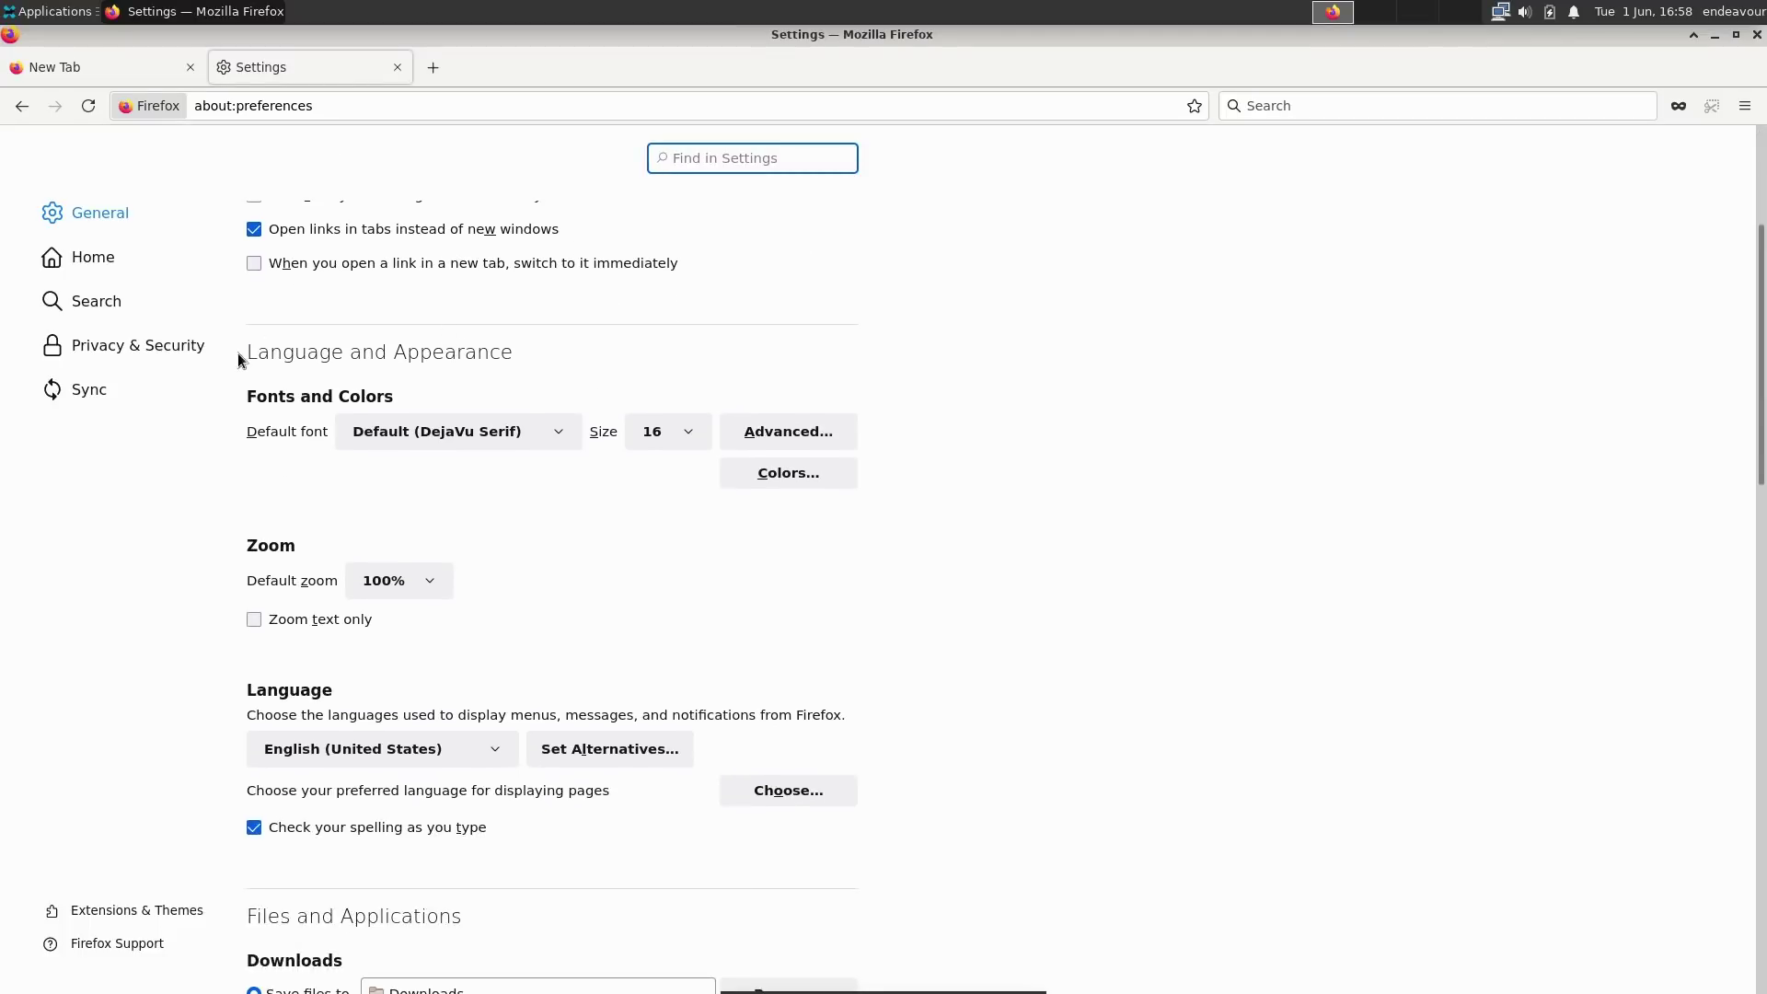
{"action": "scroll", "coordinate": [350, 420], "scroll_direction": "down", "scroll_amount": 4}
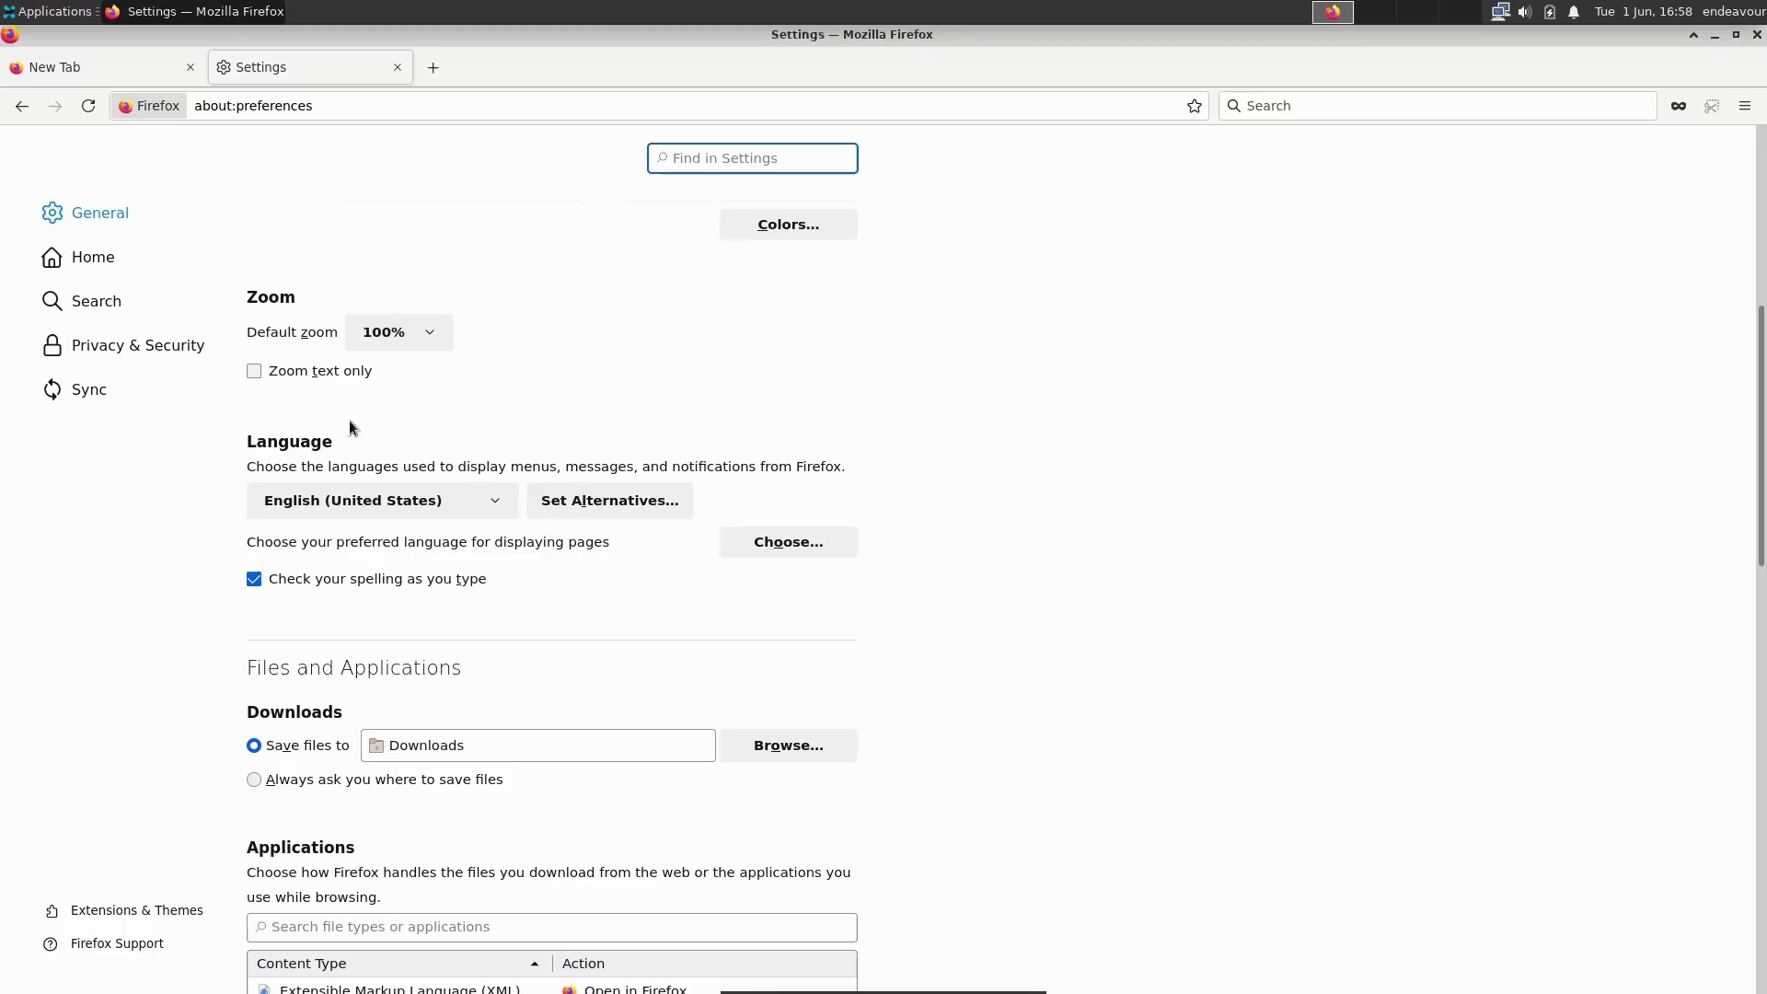
{"action": "scroll", "coordinate": [491, 585], "scroll_direction": "down", "scroll_amount": 4}
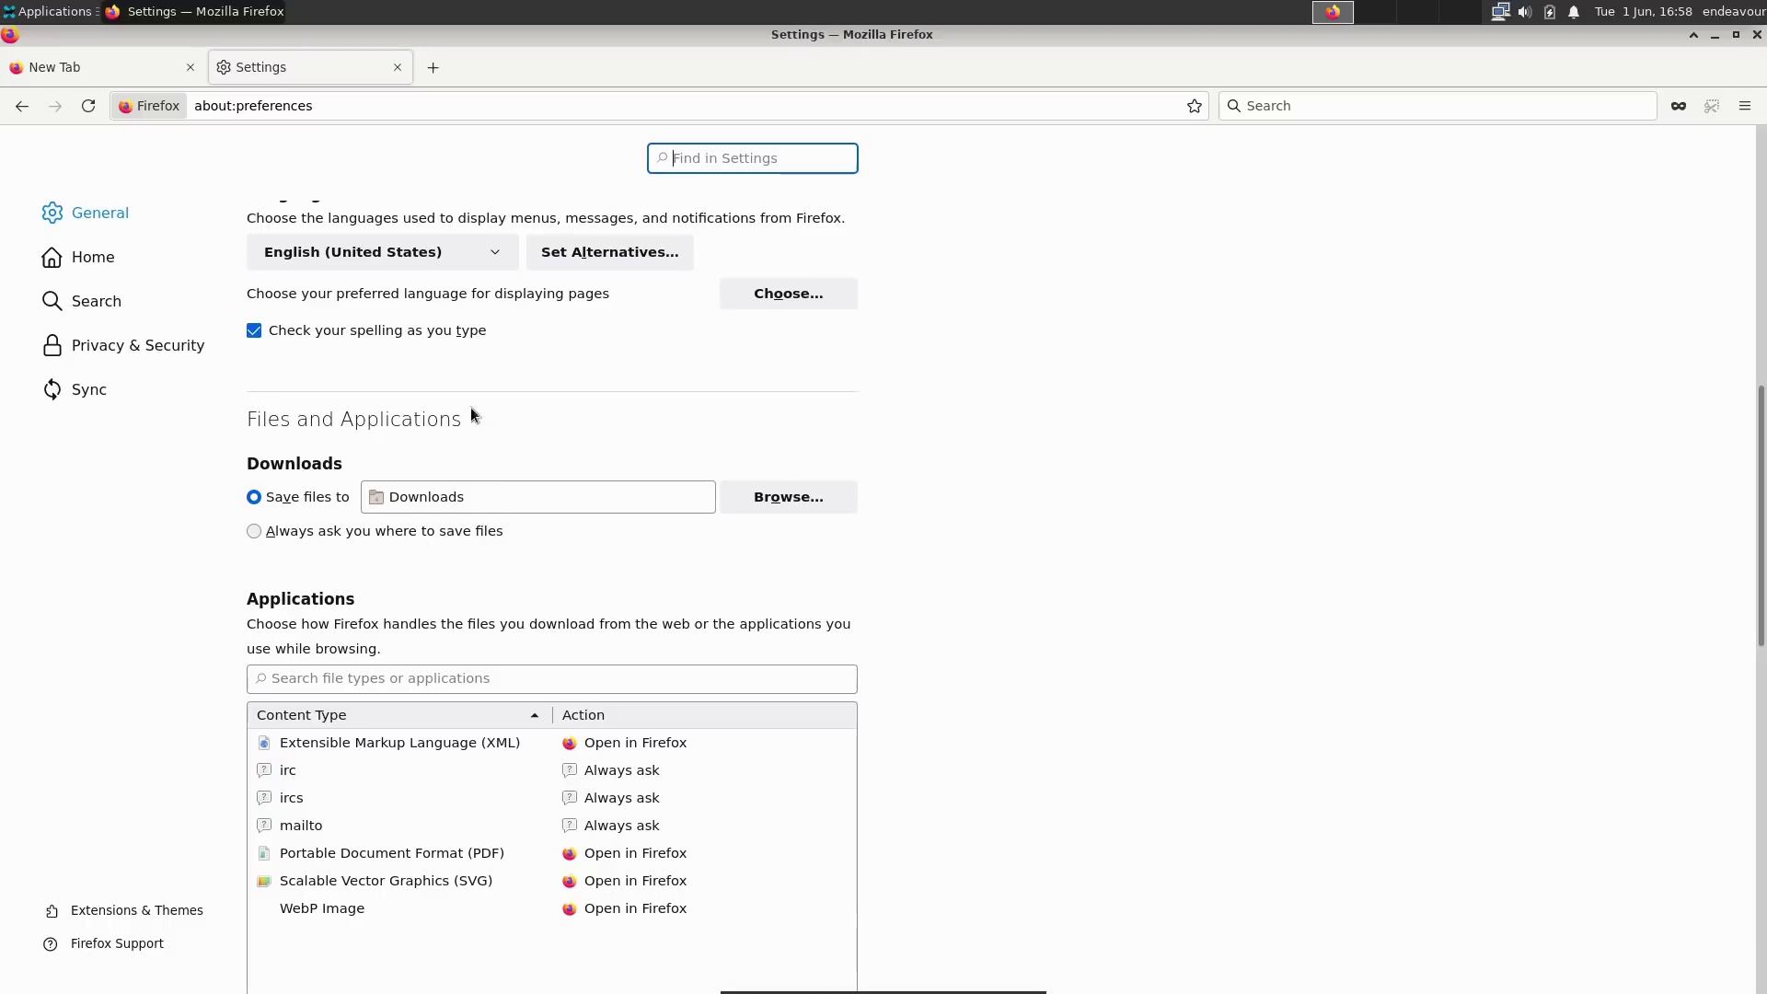
{"action": "scroll", "coordinate": [404, 507], "scroll_direction": "down", "scroll_amount": 10}
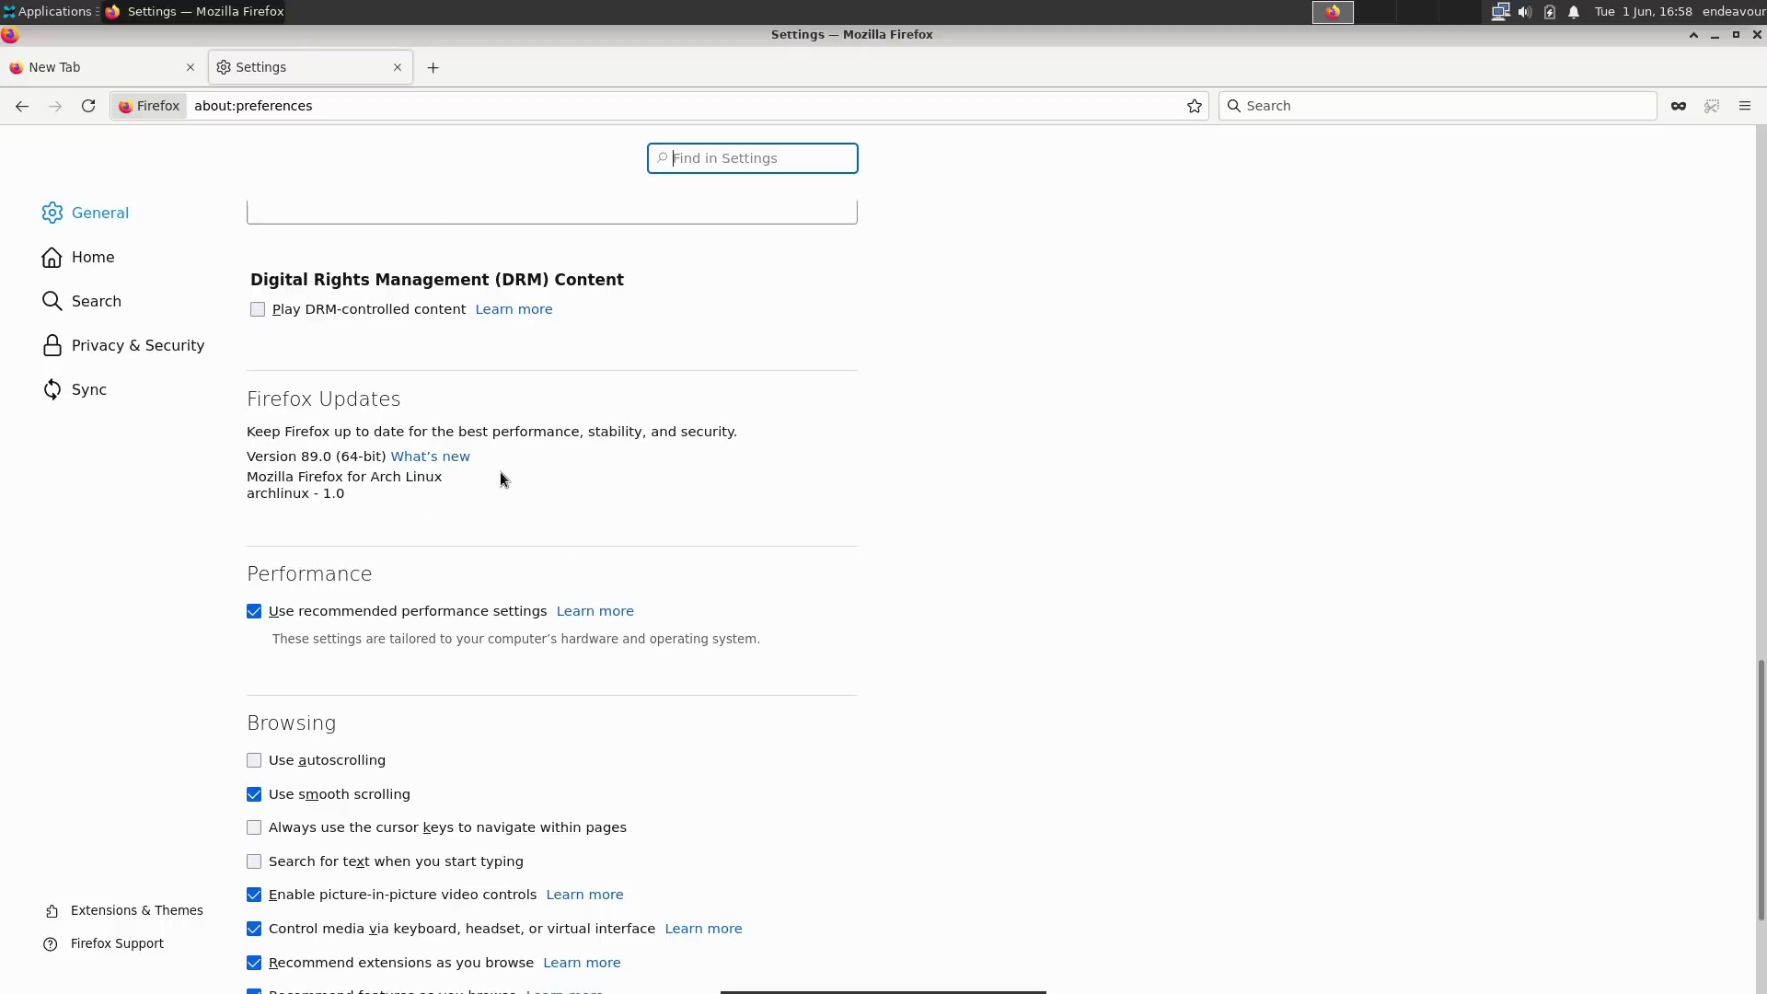
{"action": "scroll", "coordinate": [488, 559], "scroll_direction": "down", "scroll_amount": 3}
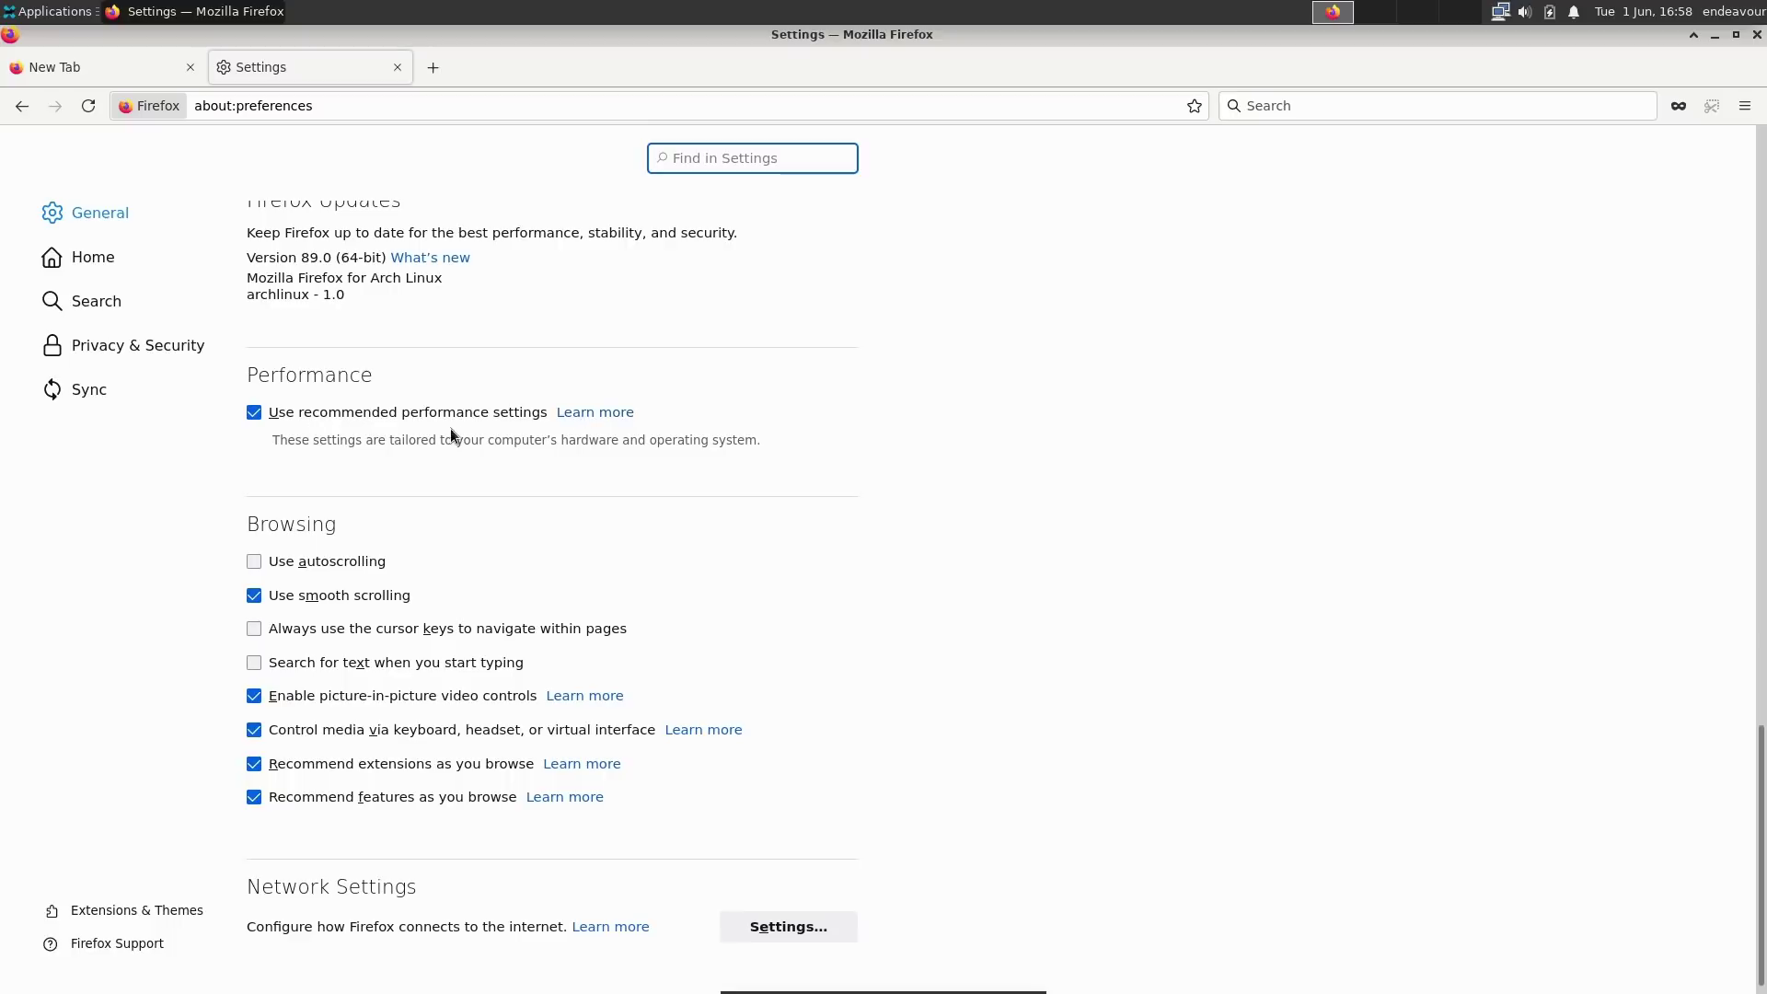
{"action": "scroll", "coordinate": [363, 483], "scroll_direction": "up", "scroll_amount": 3}
{"action": "scroll", "coordinate": [322, 456], "scroll_direction": "down", "scroll_amount": 3}
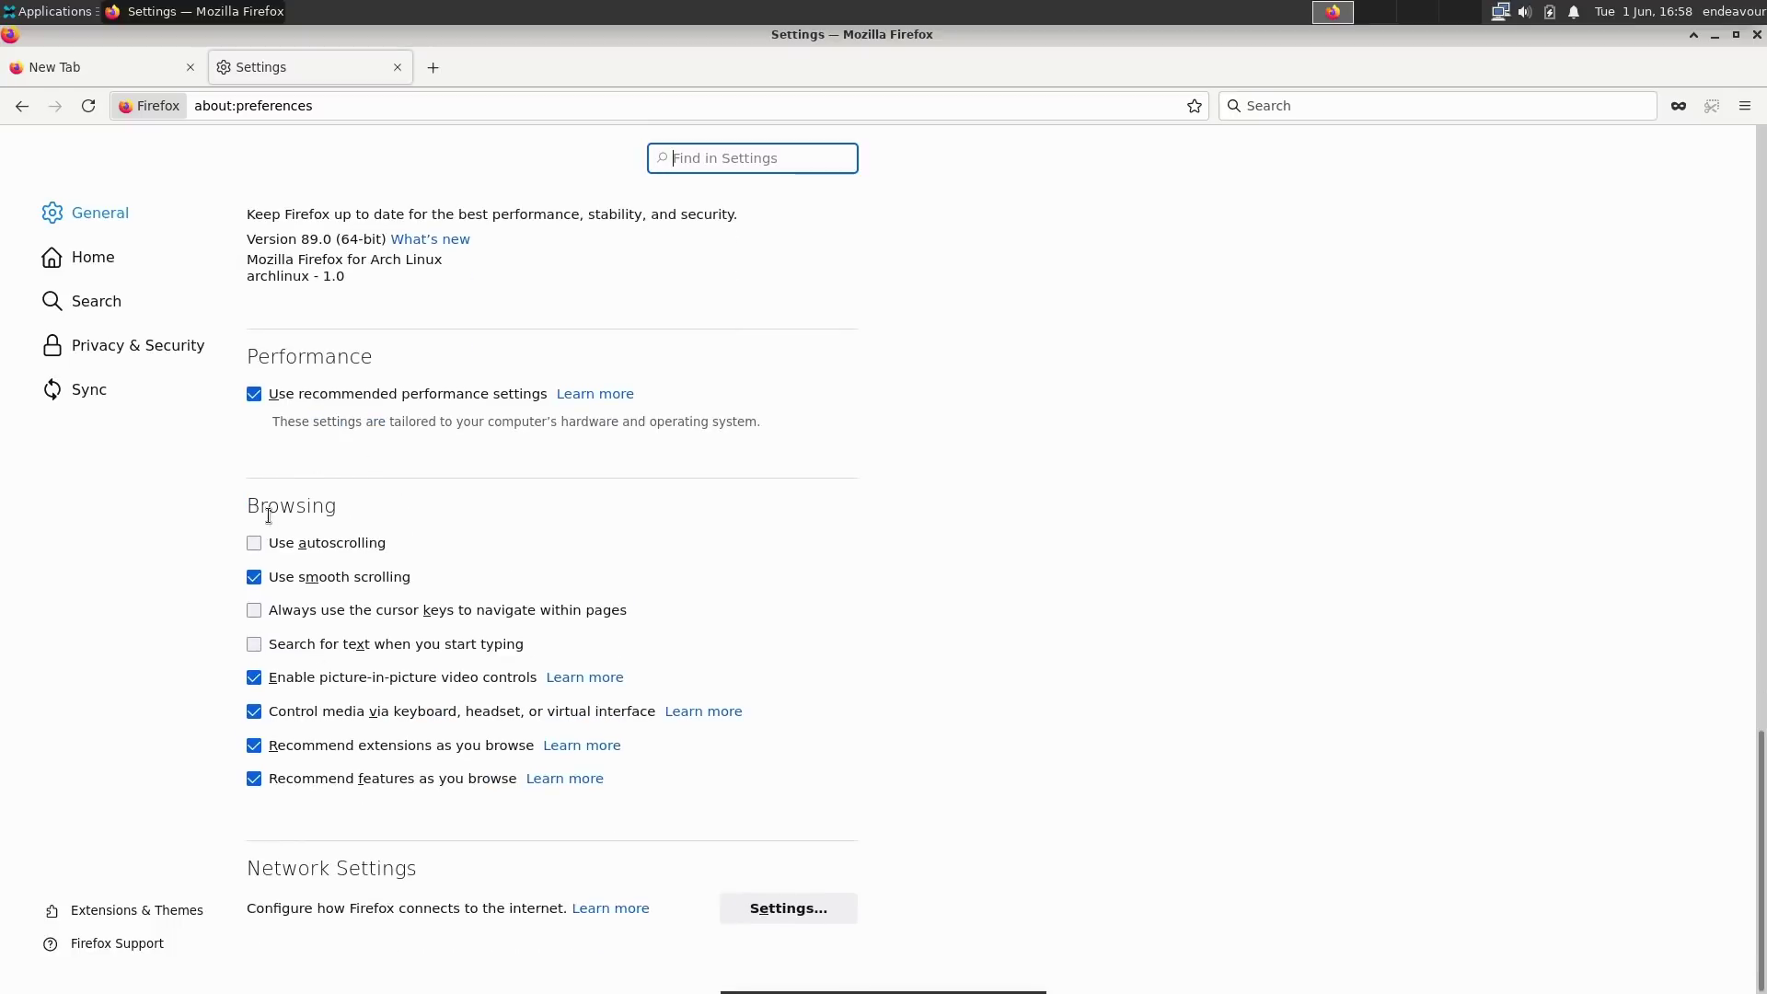
{"action": "left_click", "coordinate": [257, 678]}
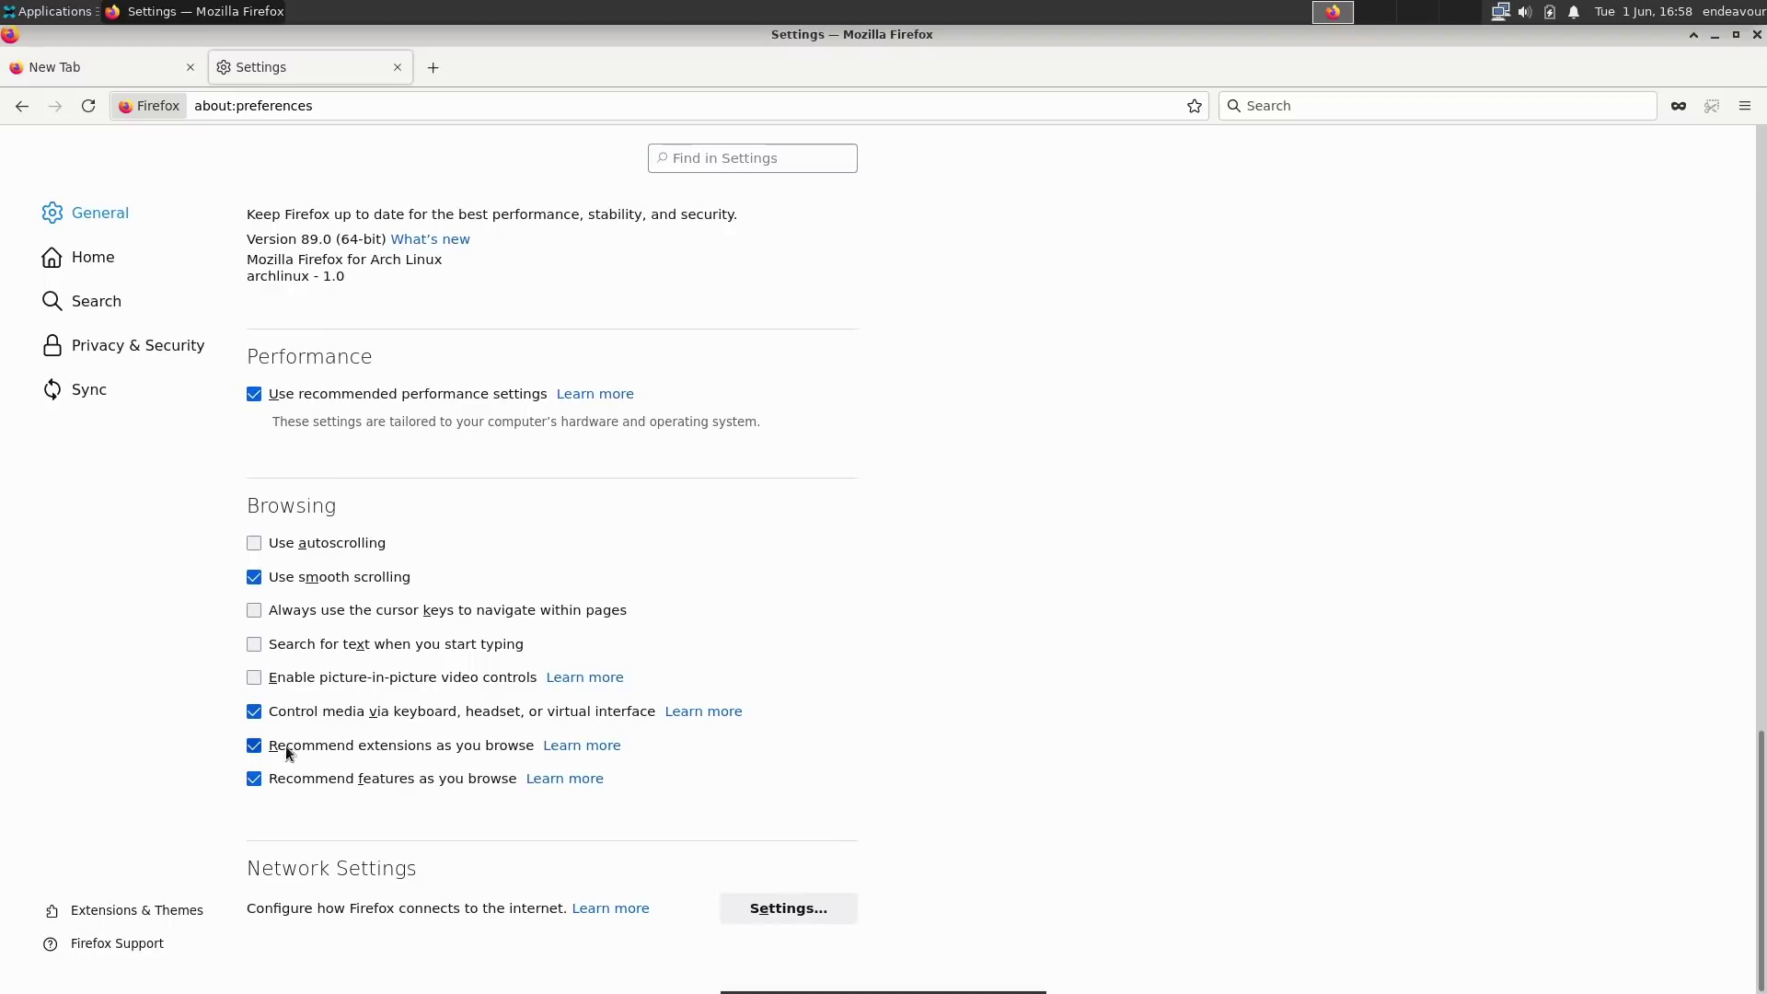
- Turn off DNS over HTTPS in Connection Settings and apply the change
{"action": "left_click", "coordinate": [798, 905]}
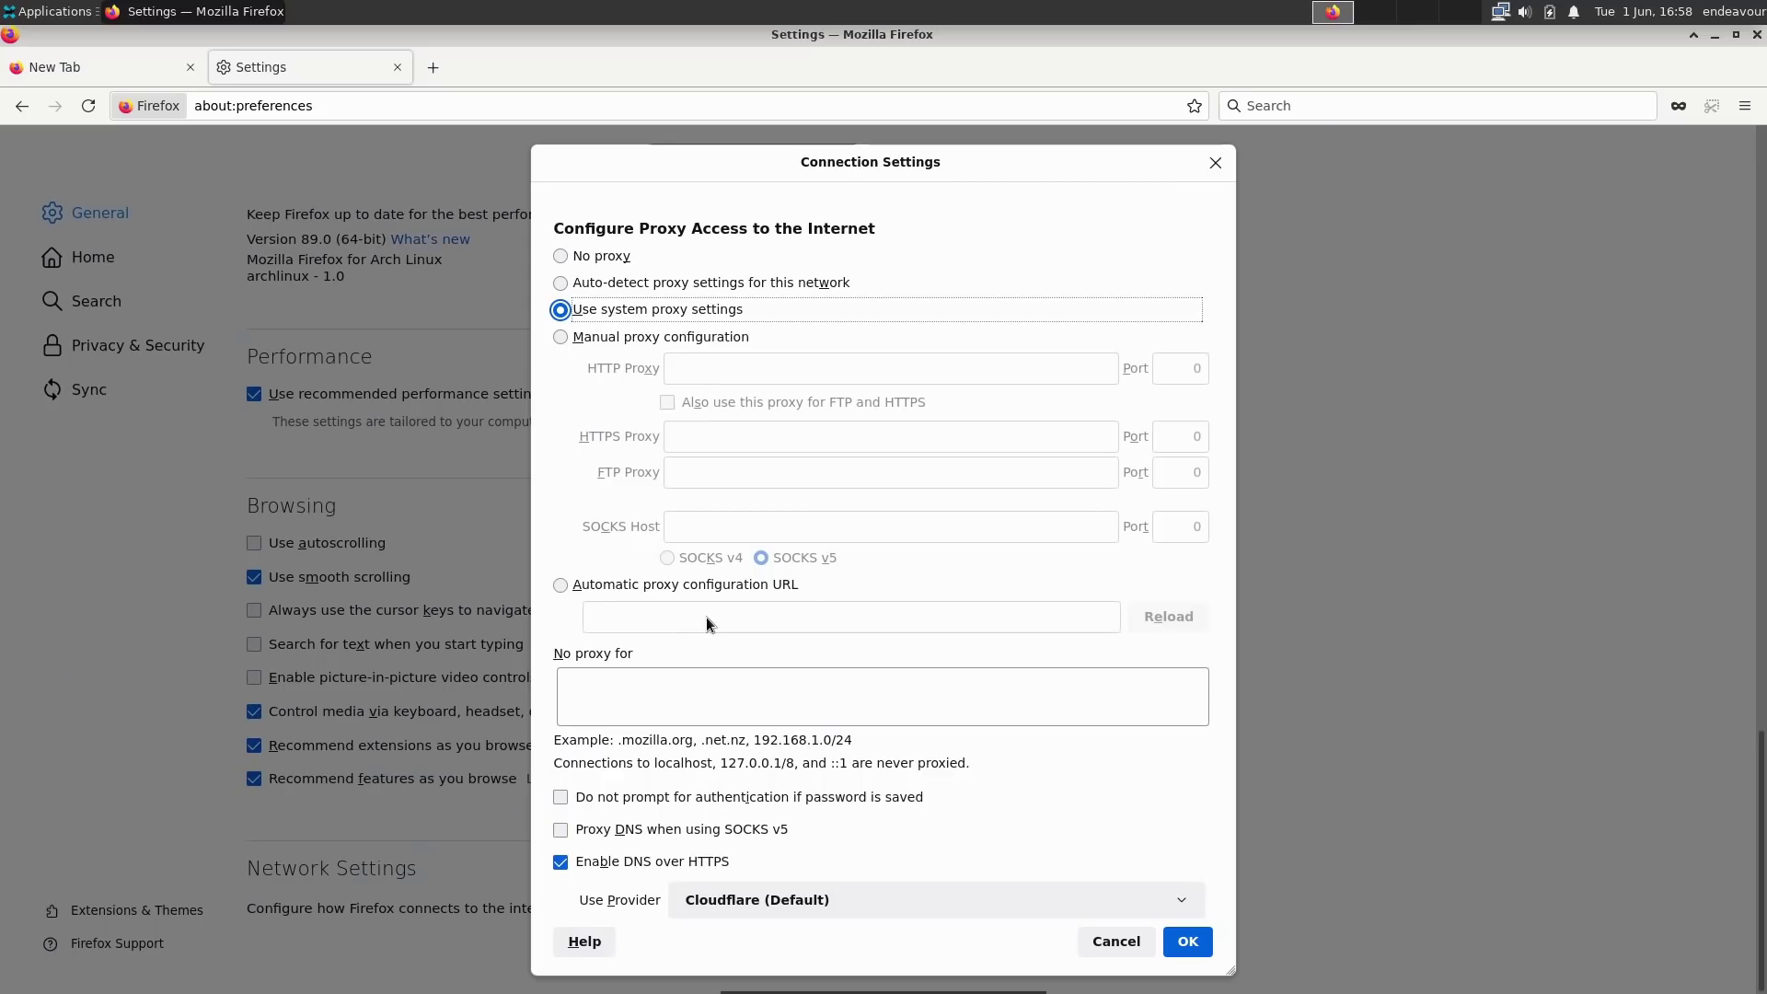
{"action": "left_click", "coordinate": [561, 861]}
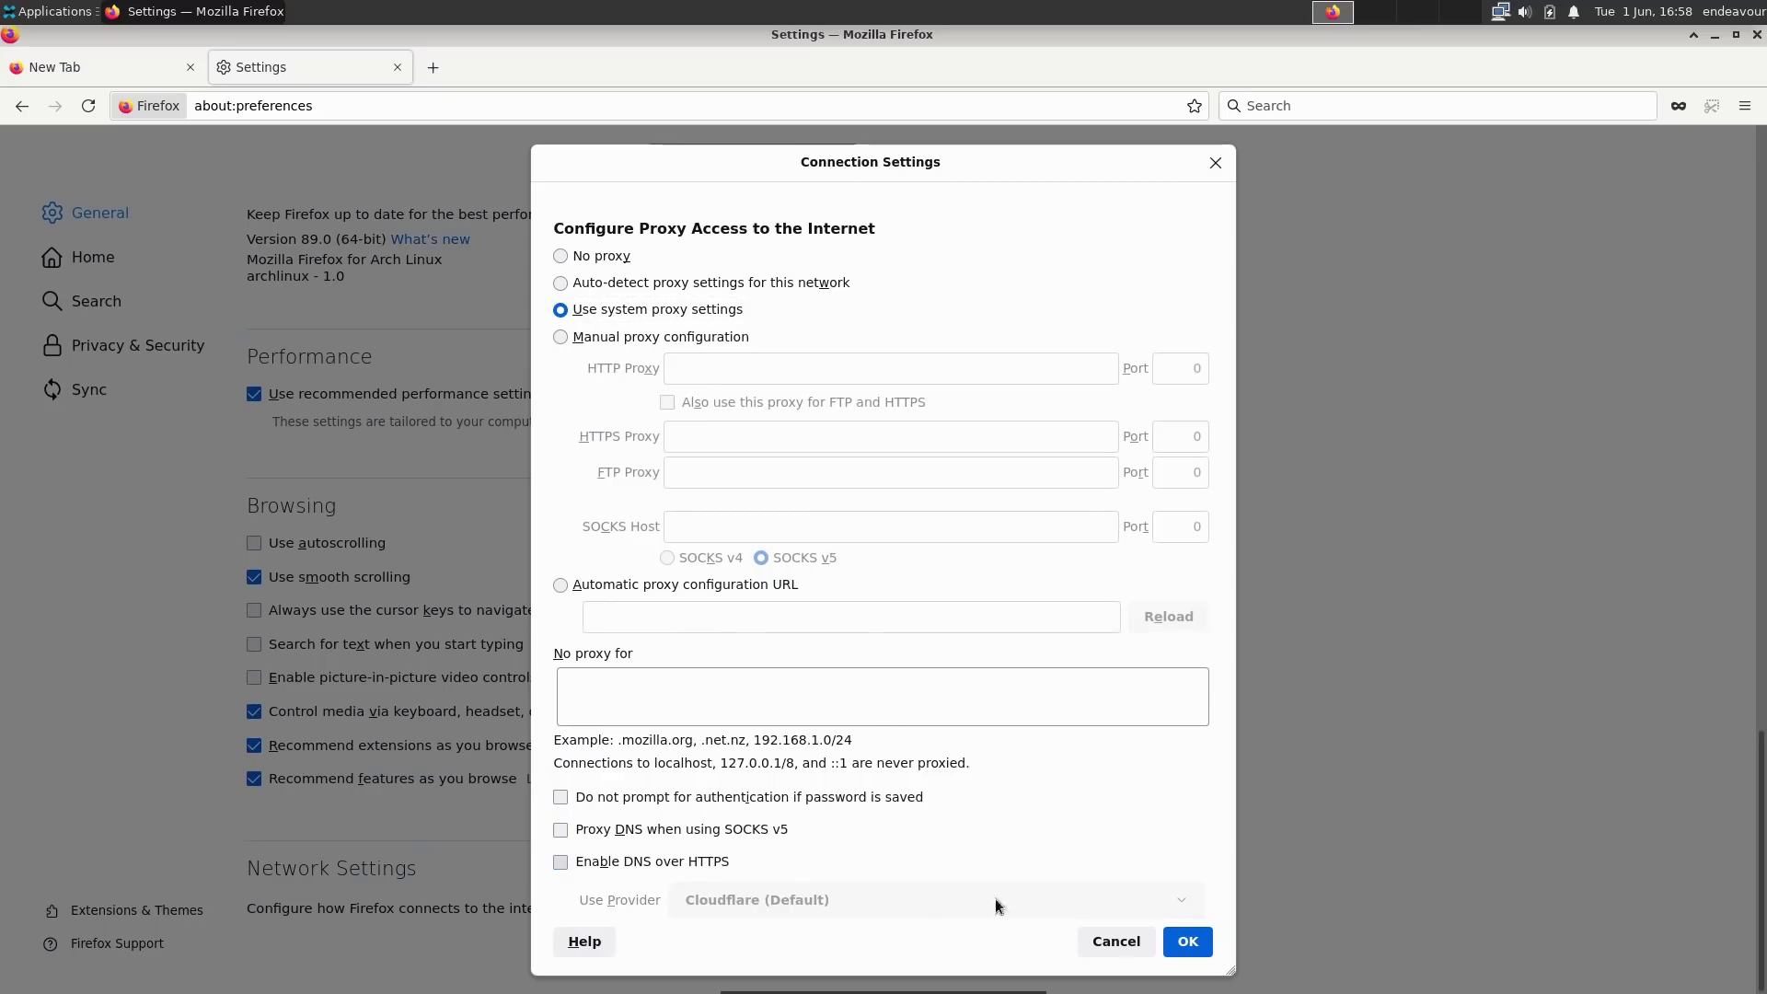
{"action": "left_click", "coordinate": [1186, 942]}
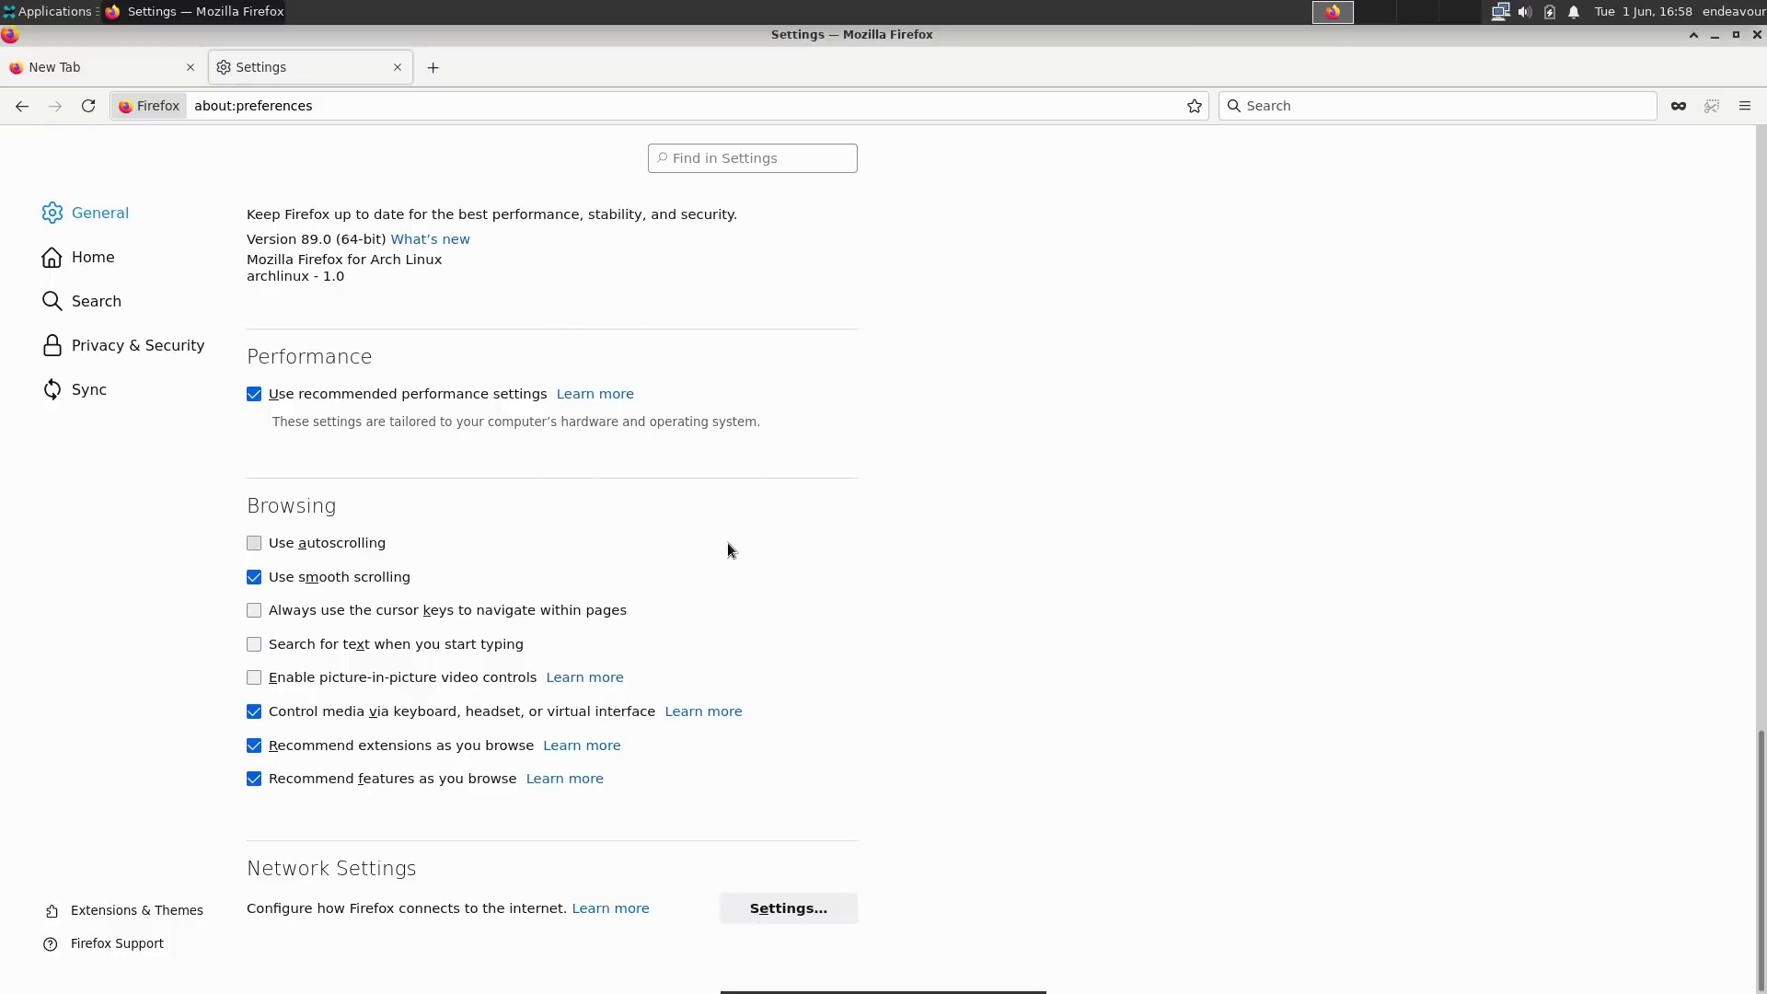
- Quit Firefox, closing both tabs, and relaunch it from the dock
{"action": "left_click", "coordinate": [1758, 37]}
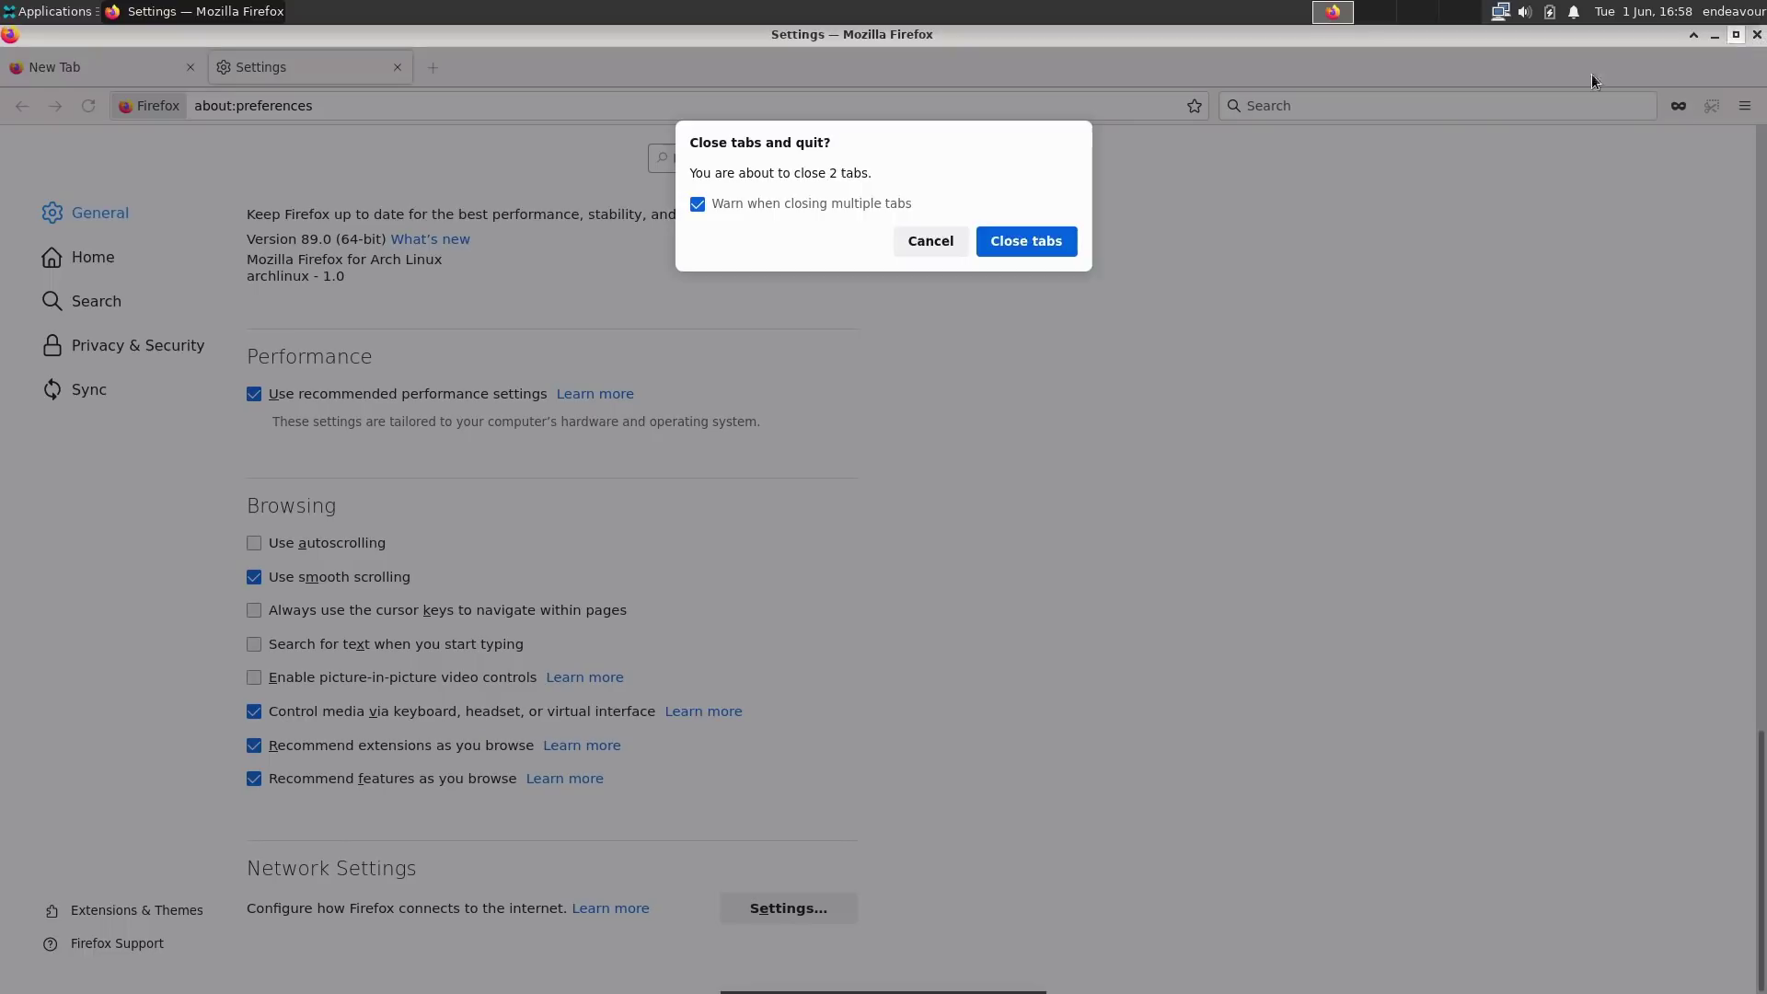
{"action": "left_click", "coordinate": [989, 240]}
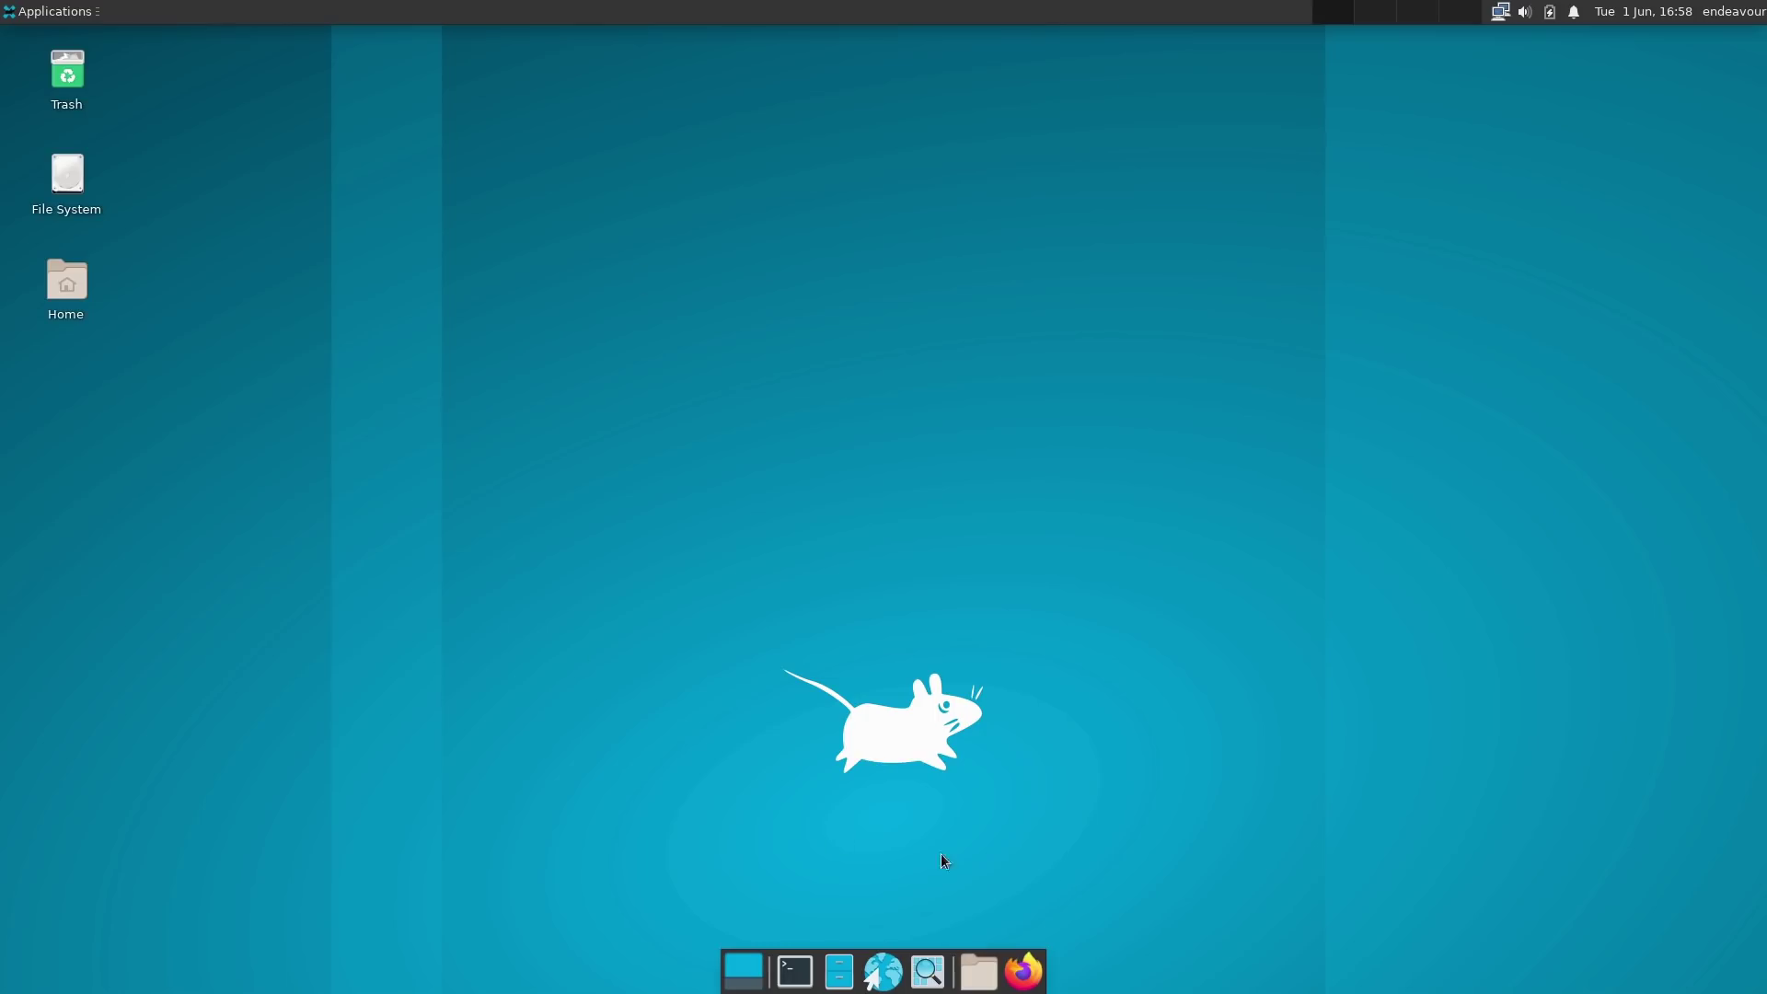
{"action": "left_click", "coordinate": [1023, 971]}
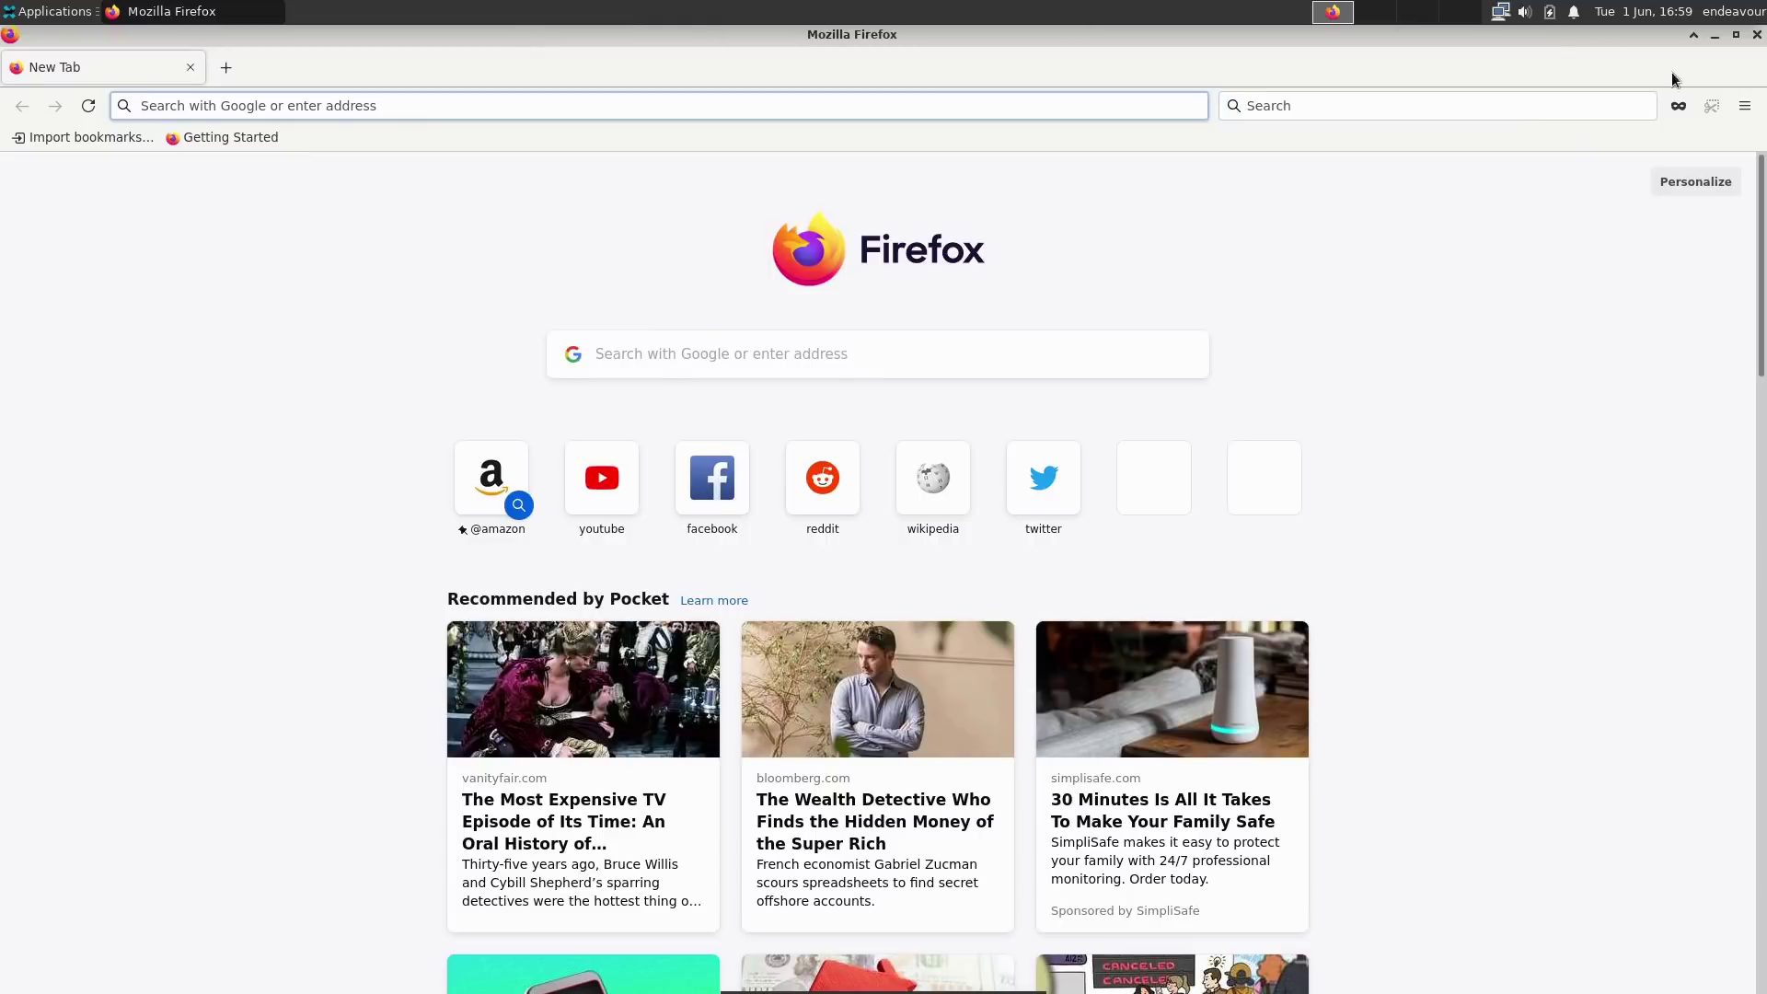
- Open Settings, check Network connection settings without changes, then view the Home section
{"action": "left_click", "coordinate": [1746, 107]}
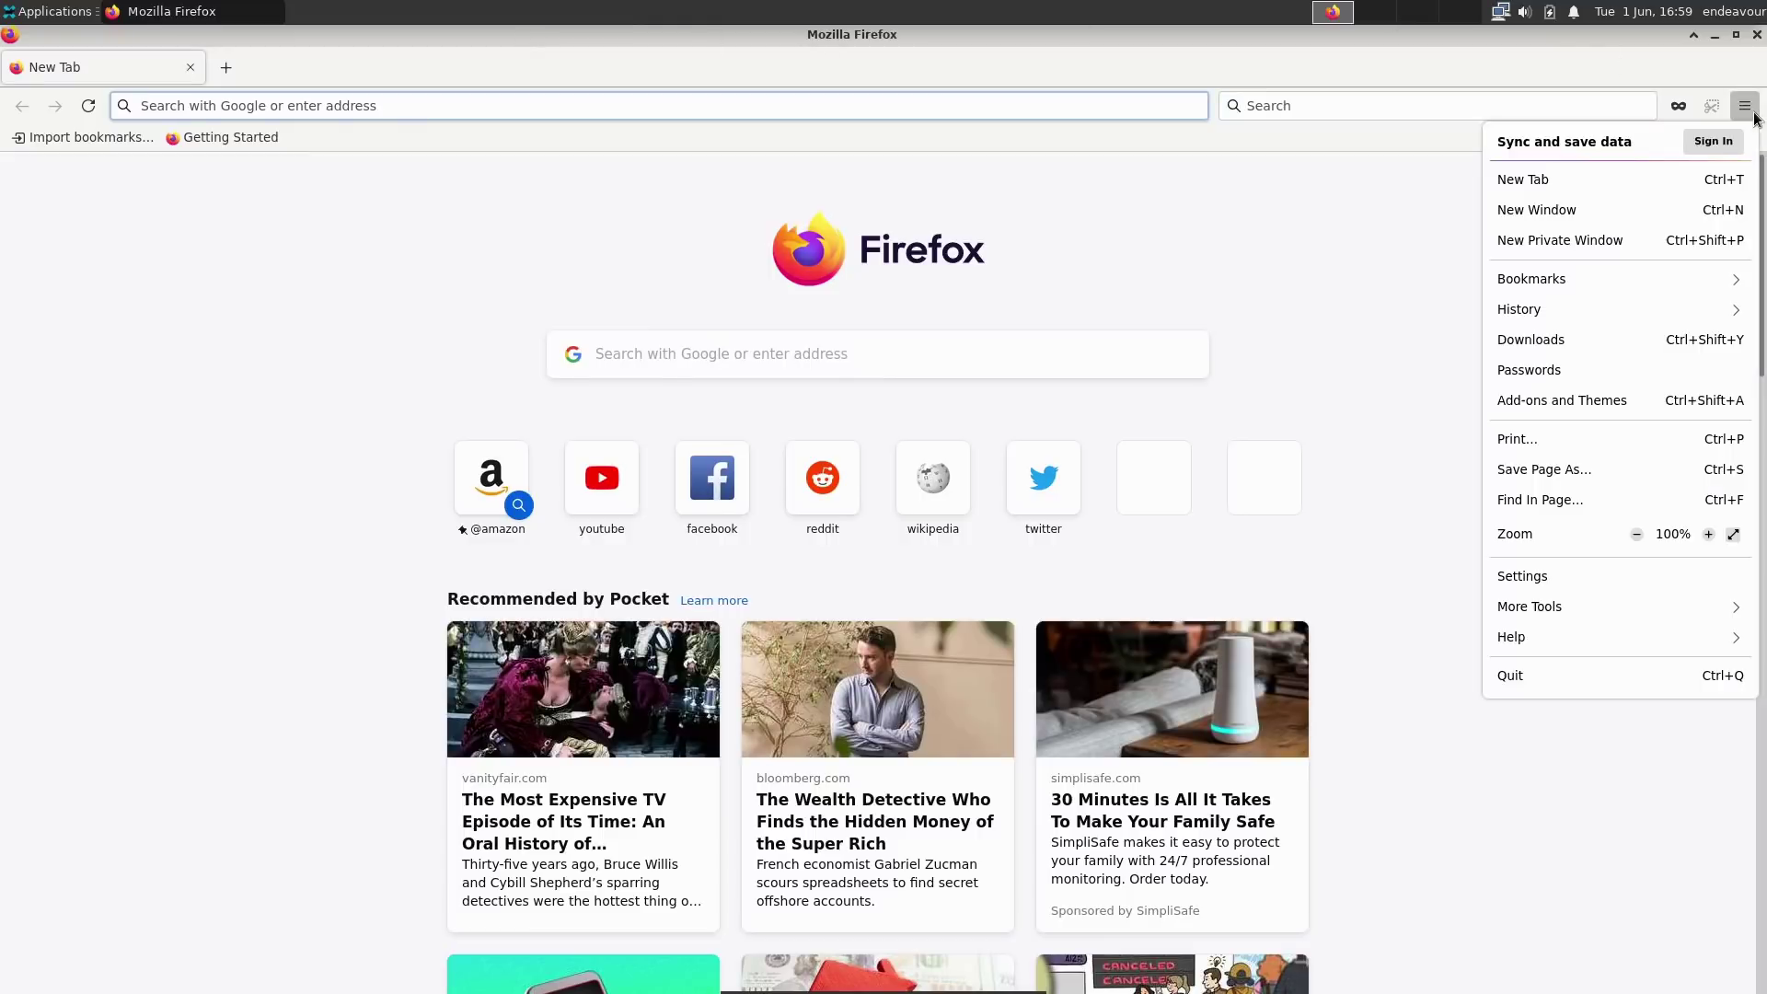
{"action": "left_click", "coordinate": [1620, 578]}
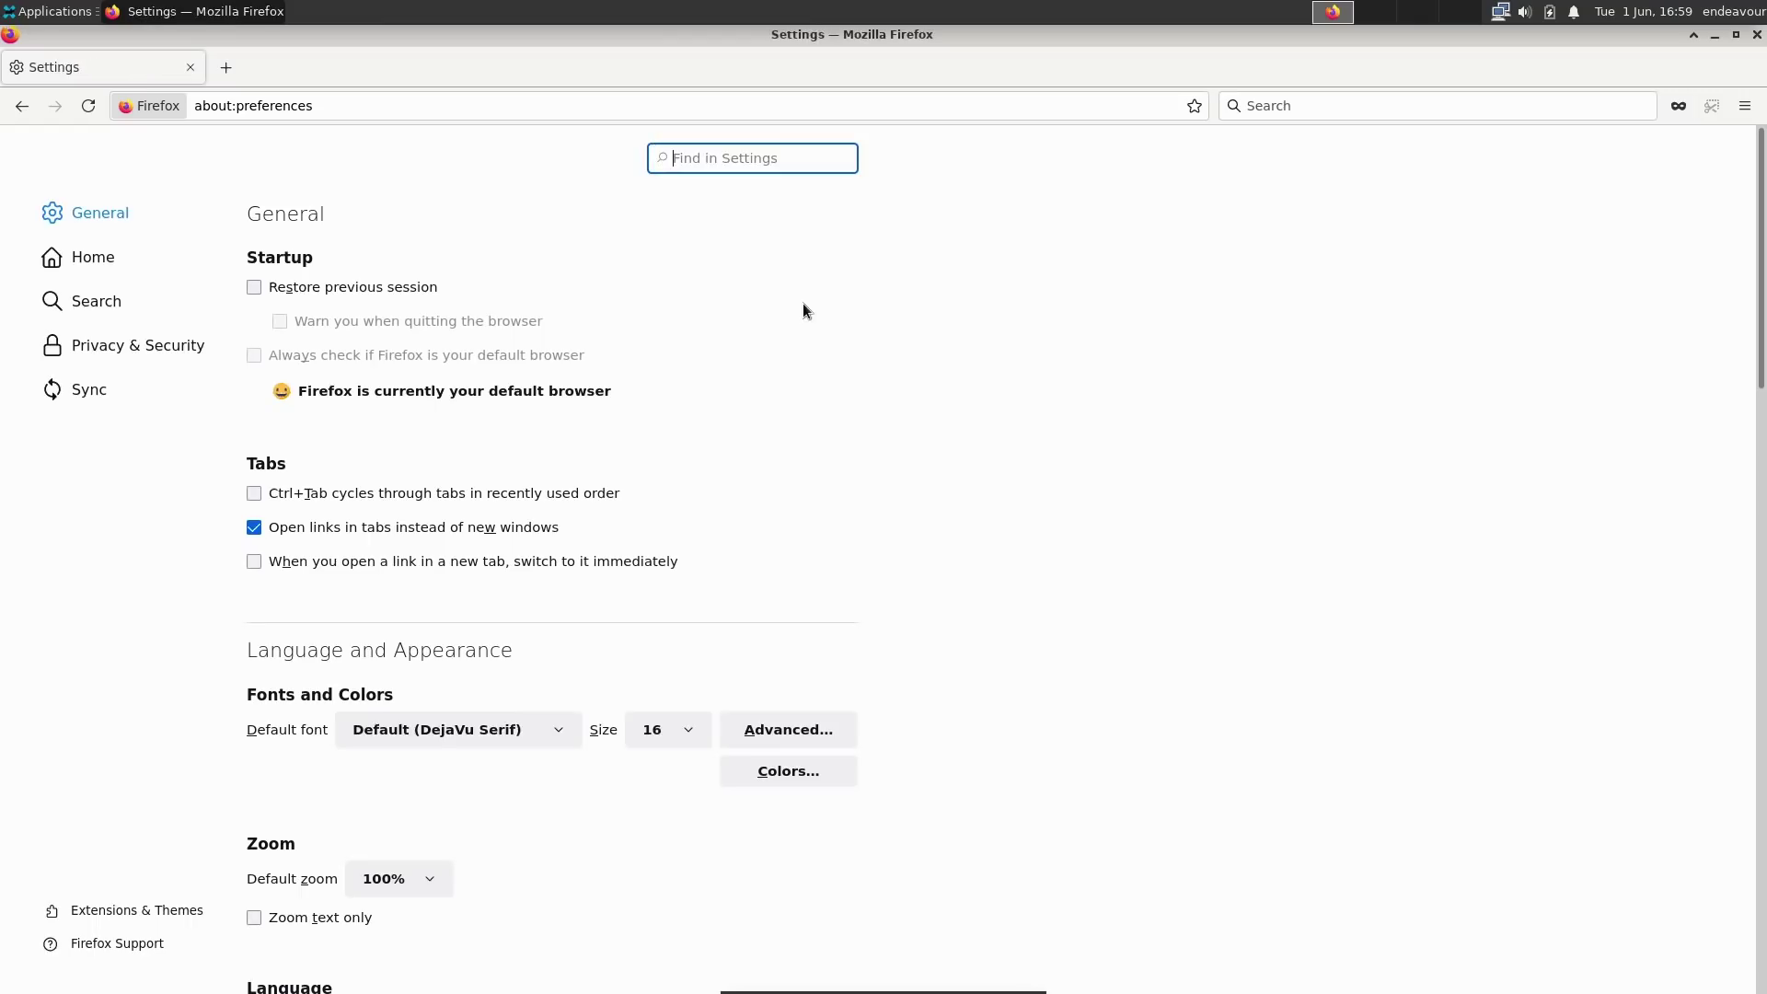
{"action": "scroll", "coordinate": [802, 311], "scroll_direction": "down", "scroll_amount": 20}
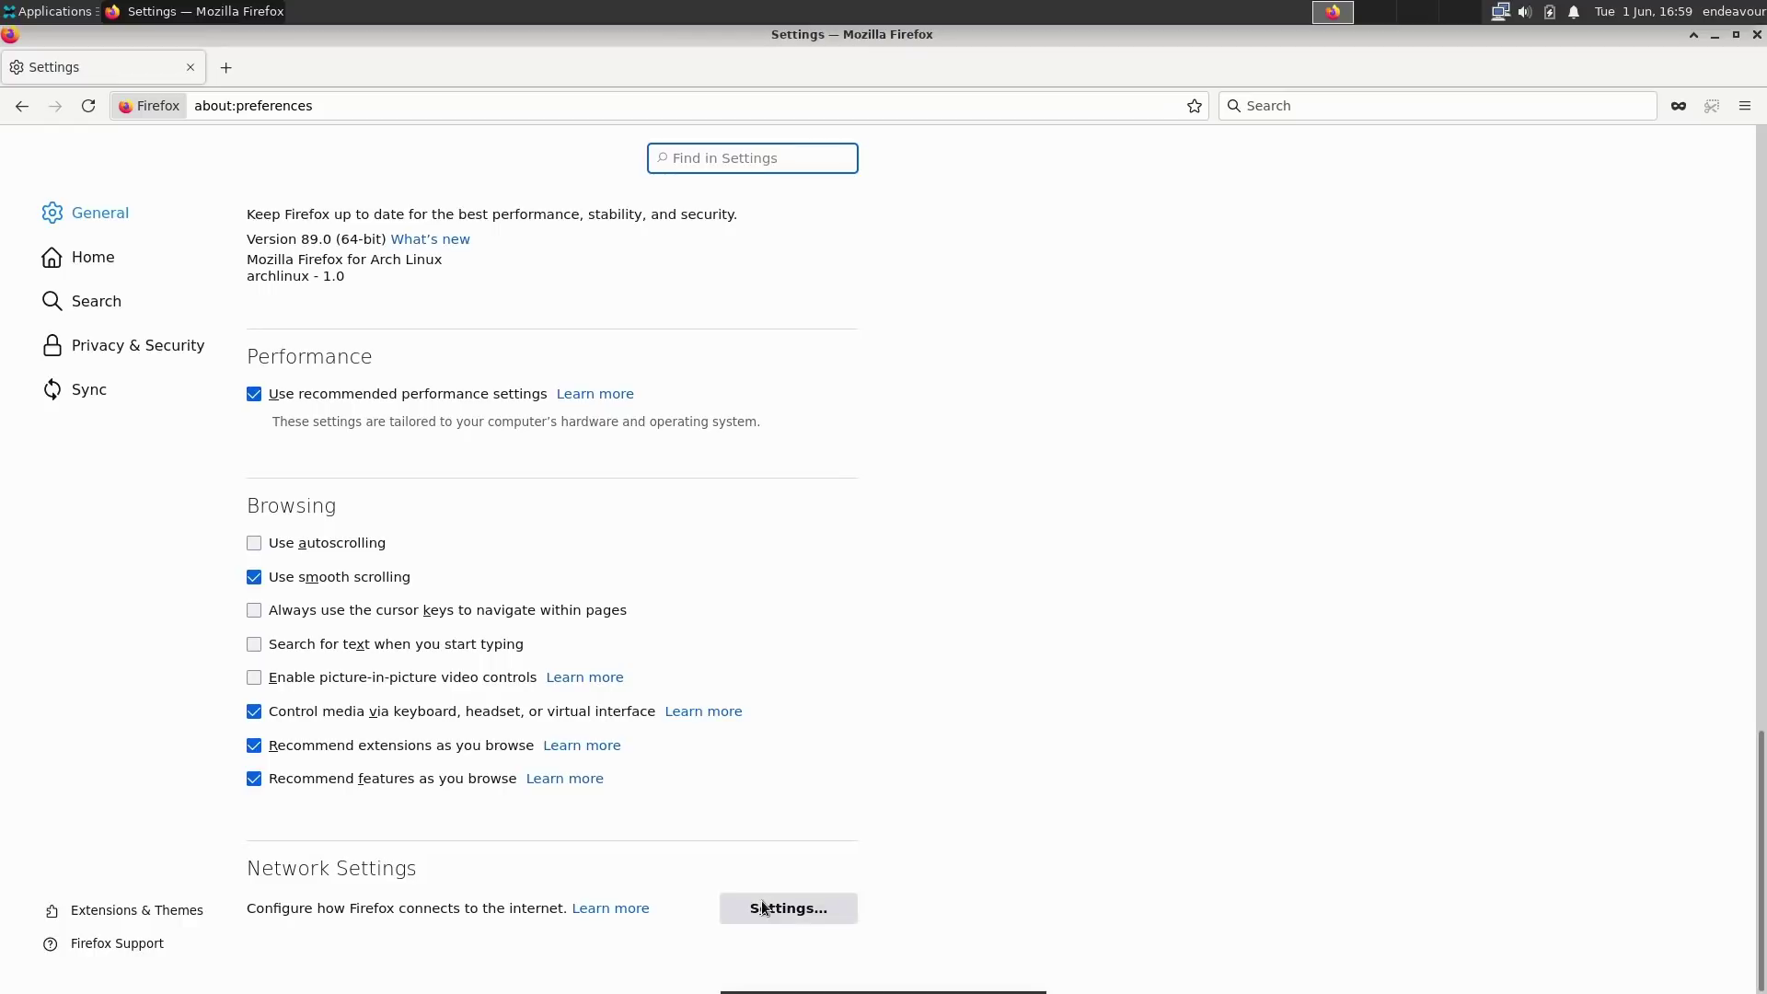
{"action": "left_click", "coordinate": [762, 909]}
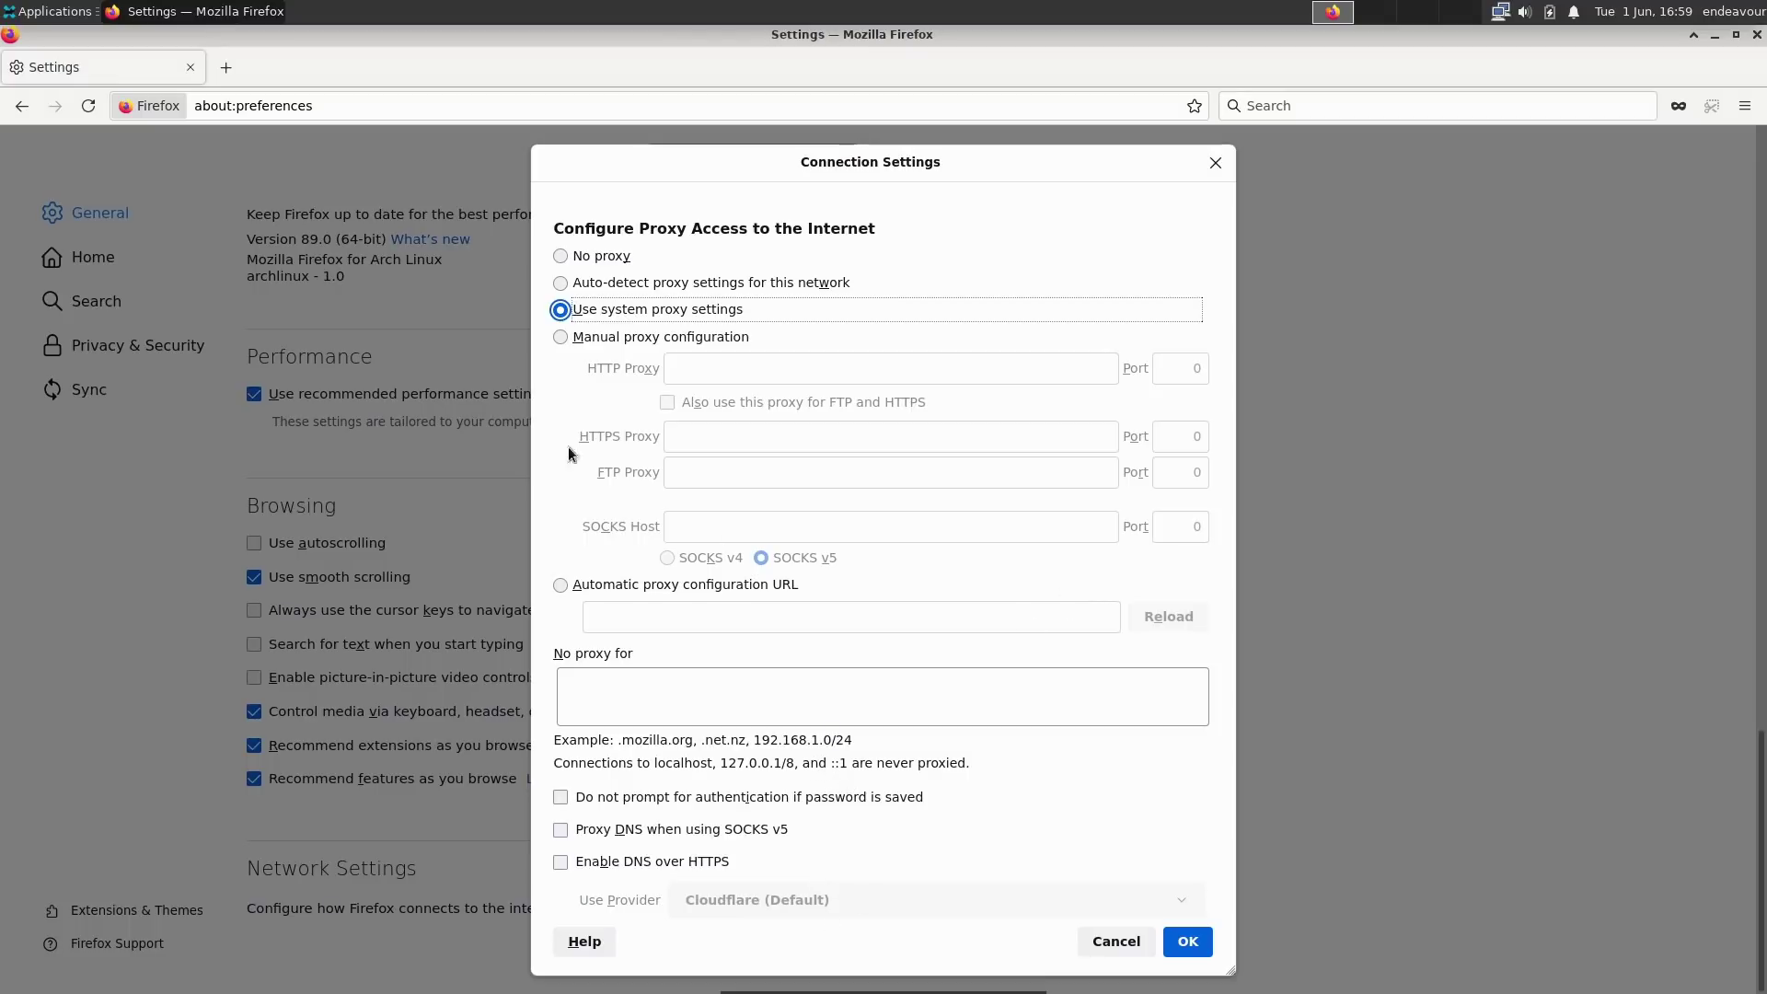
{"action": "left_click", "coordinate": [1215, 162]}
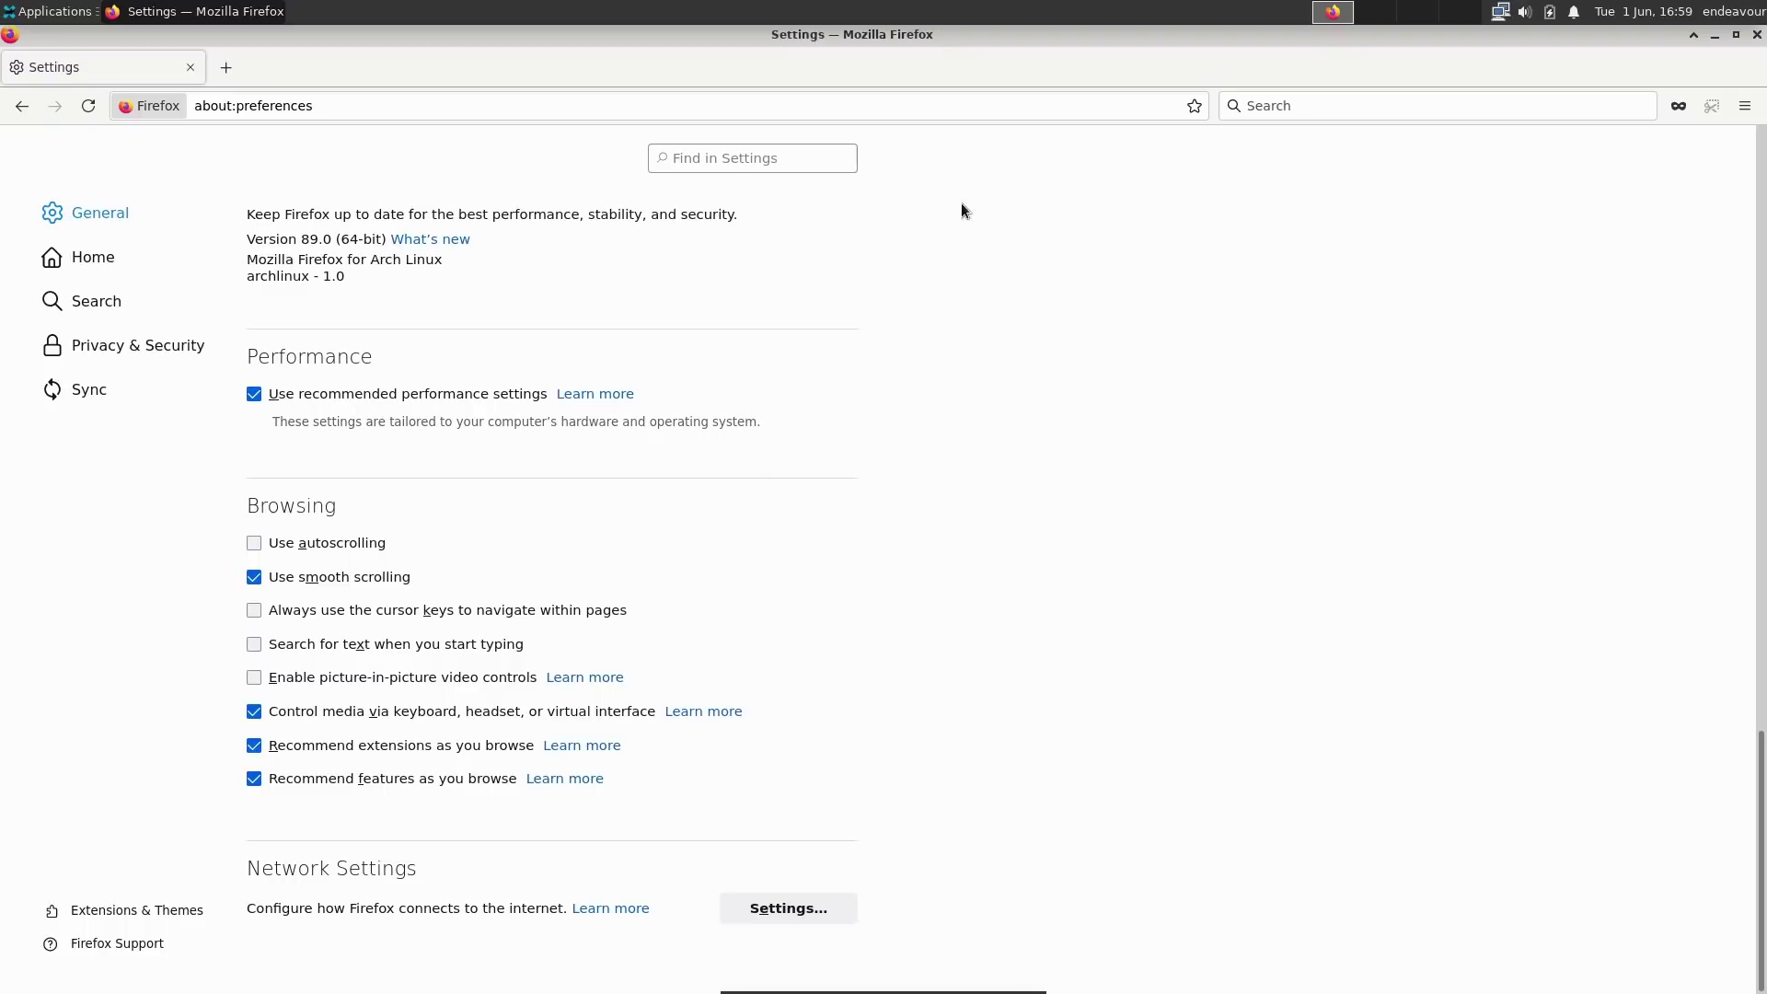
{"action": "left_click", "coordinate": [90, 255]}
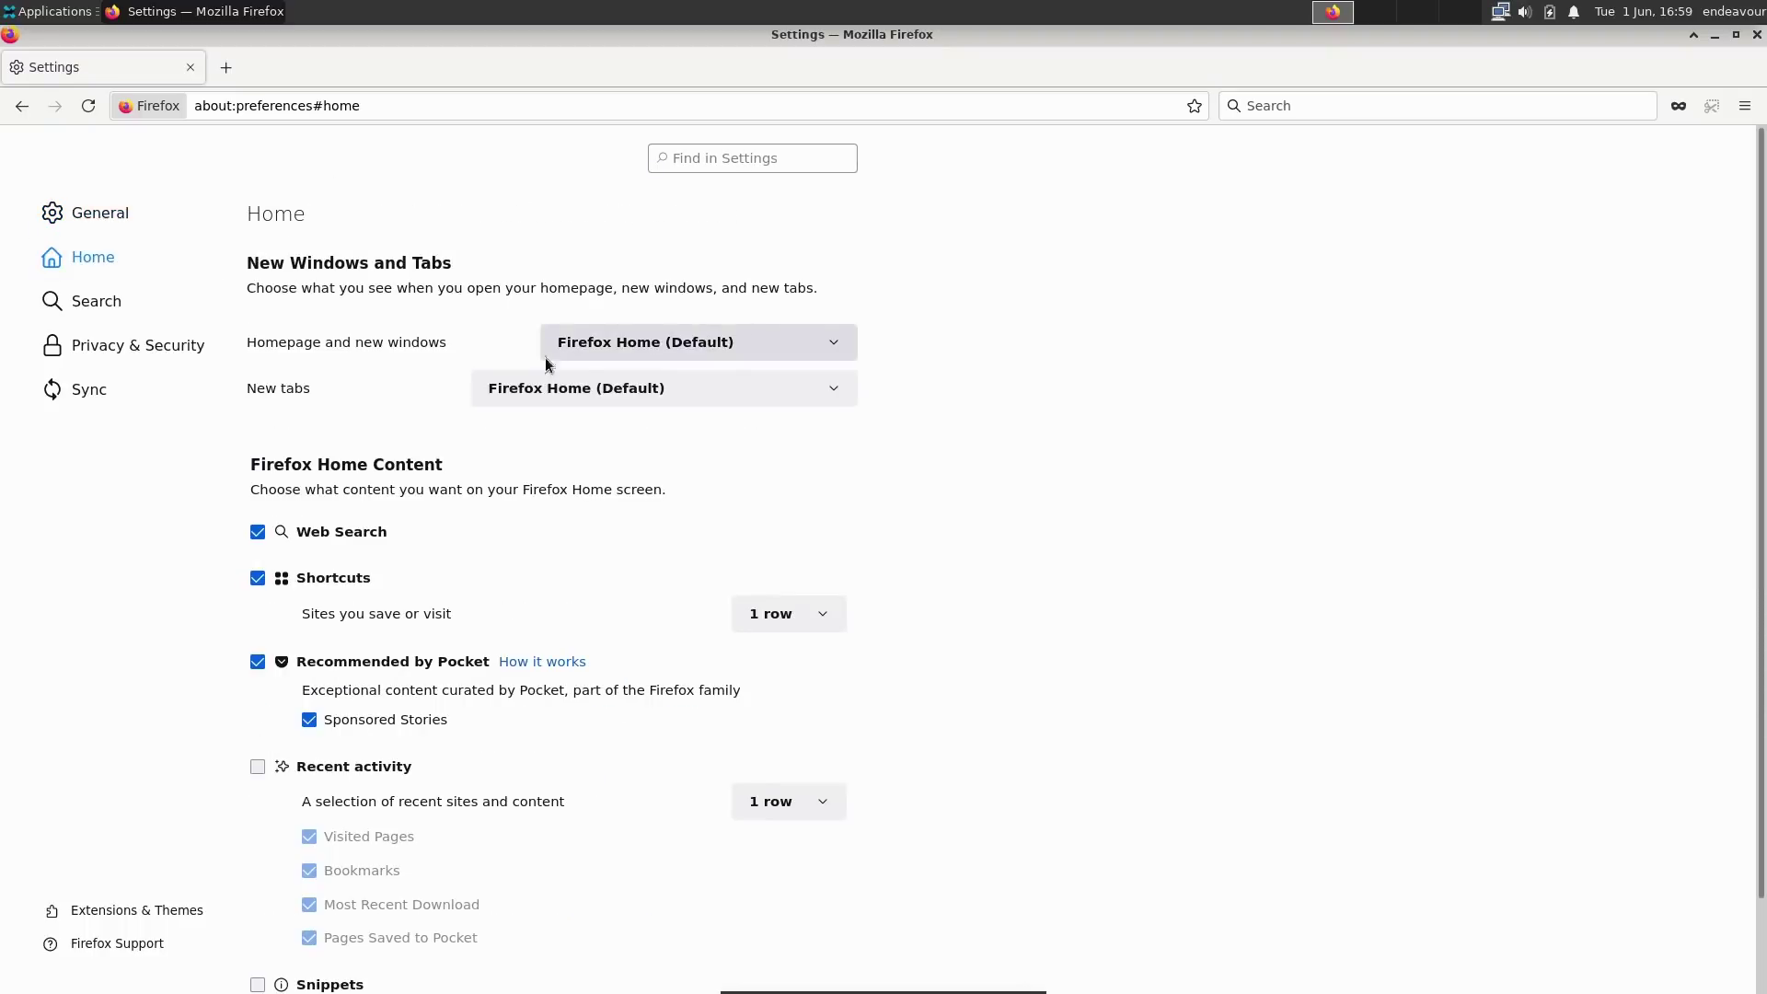
- Uncheck Recommended by Pocket and Shortcuts in Firefox Home Content, leaving only Web Search
{"action": "left_click", "coordinate": [257, 662]}
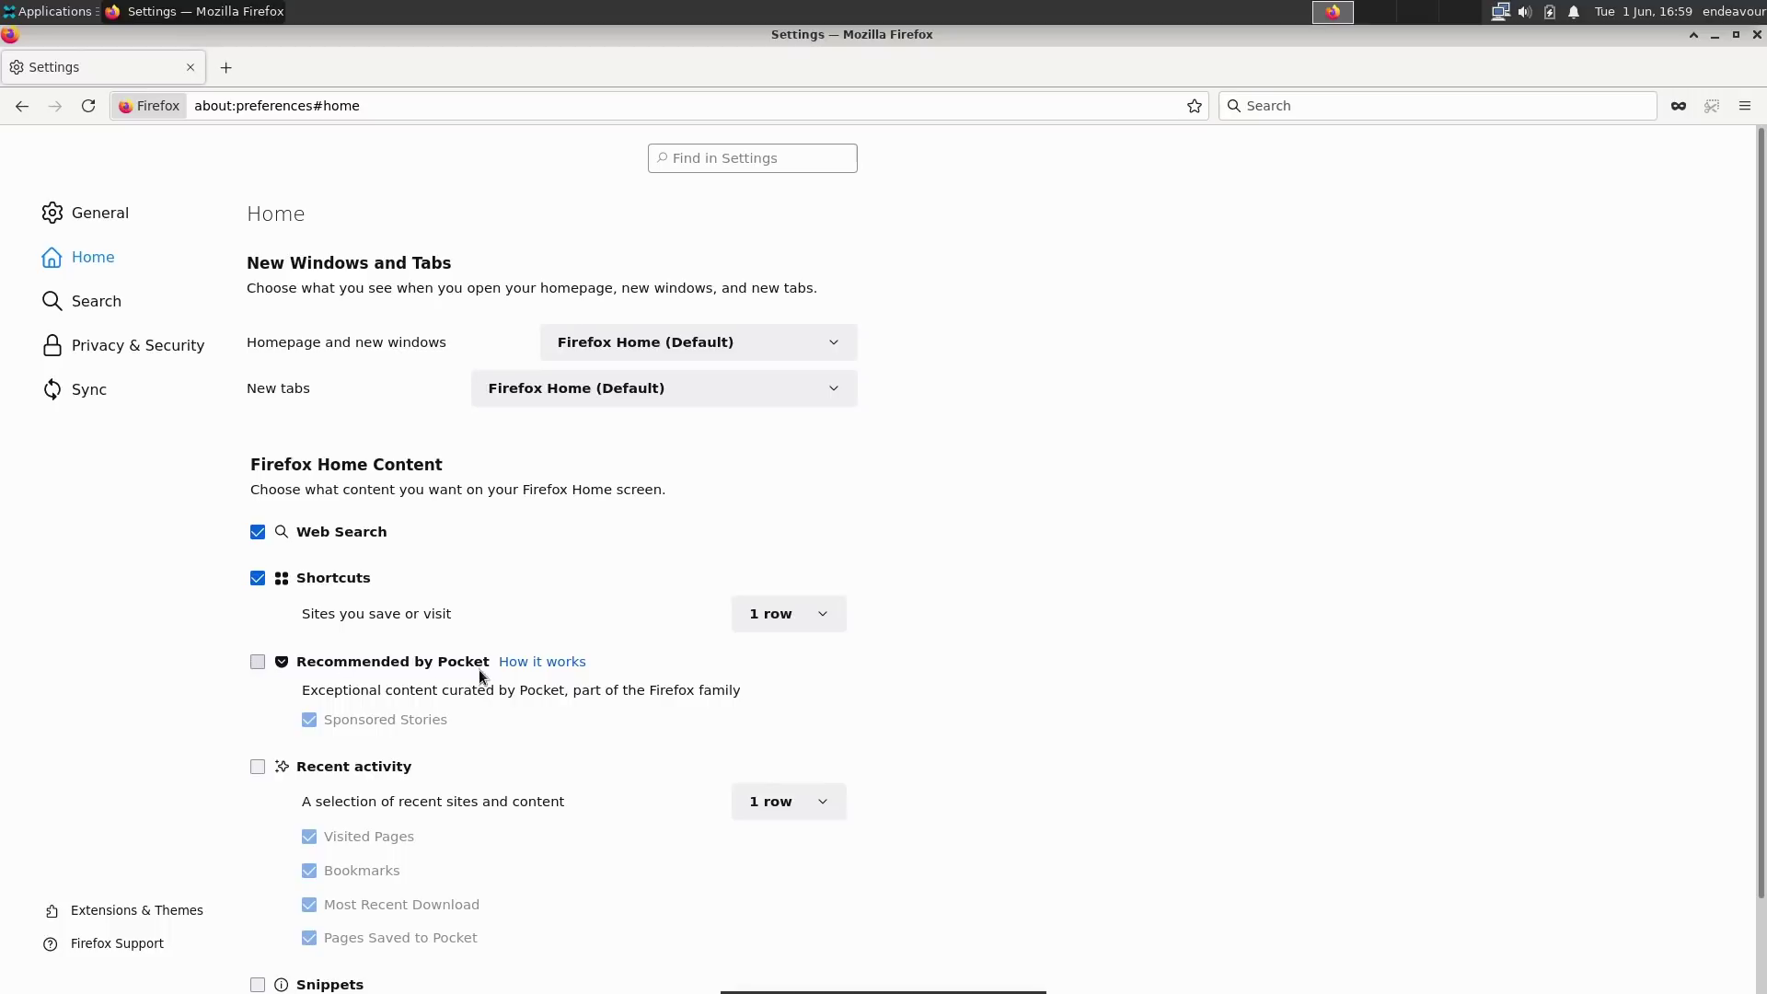
{"action": "left_click", "coordinate": [257, 659]}
{"action": "left_click", "coordinate": [259, 662]}
{"action": "left_click", "coordinate": [256, 577]}
{"action": "scroll", "coordinate": [506, 708], "scroll_direction": "down", "scroll_amount": 2}
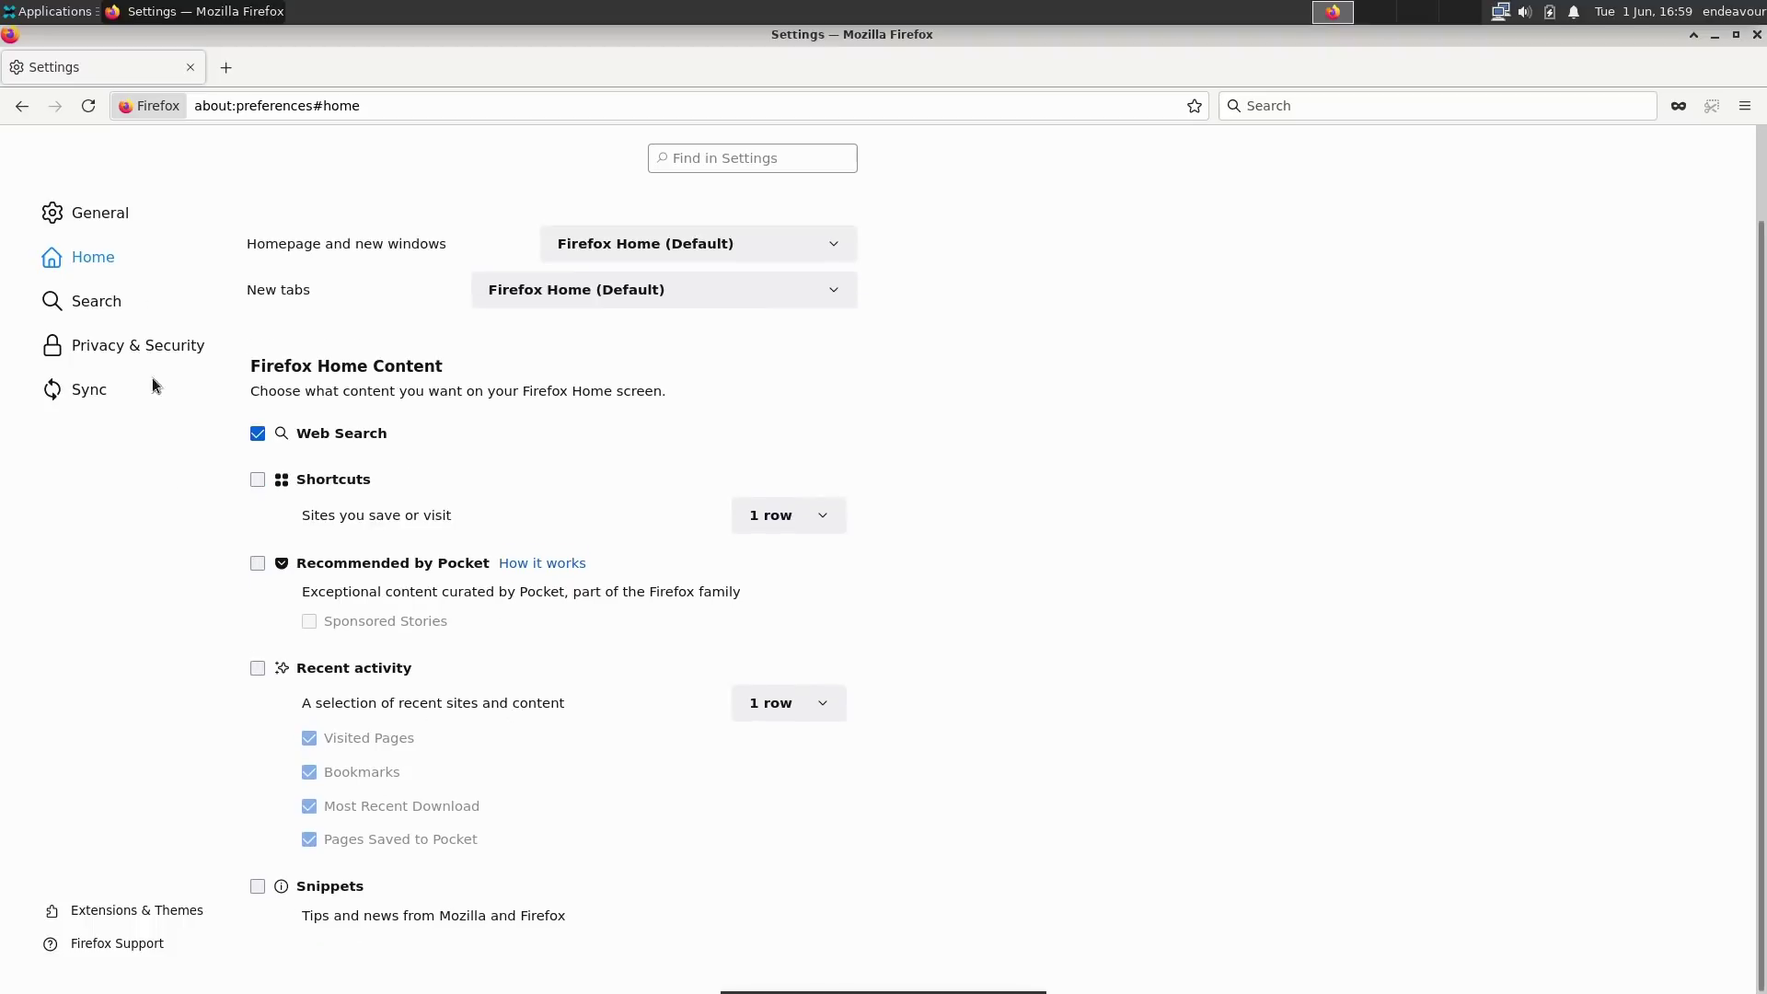
{"action": "left_click", "coordinate": [97, 300]}
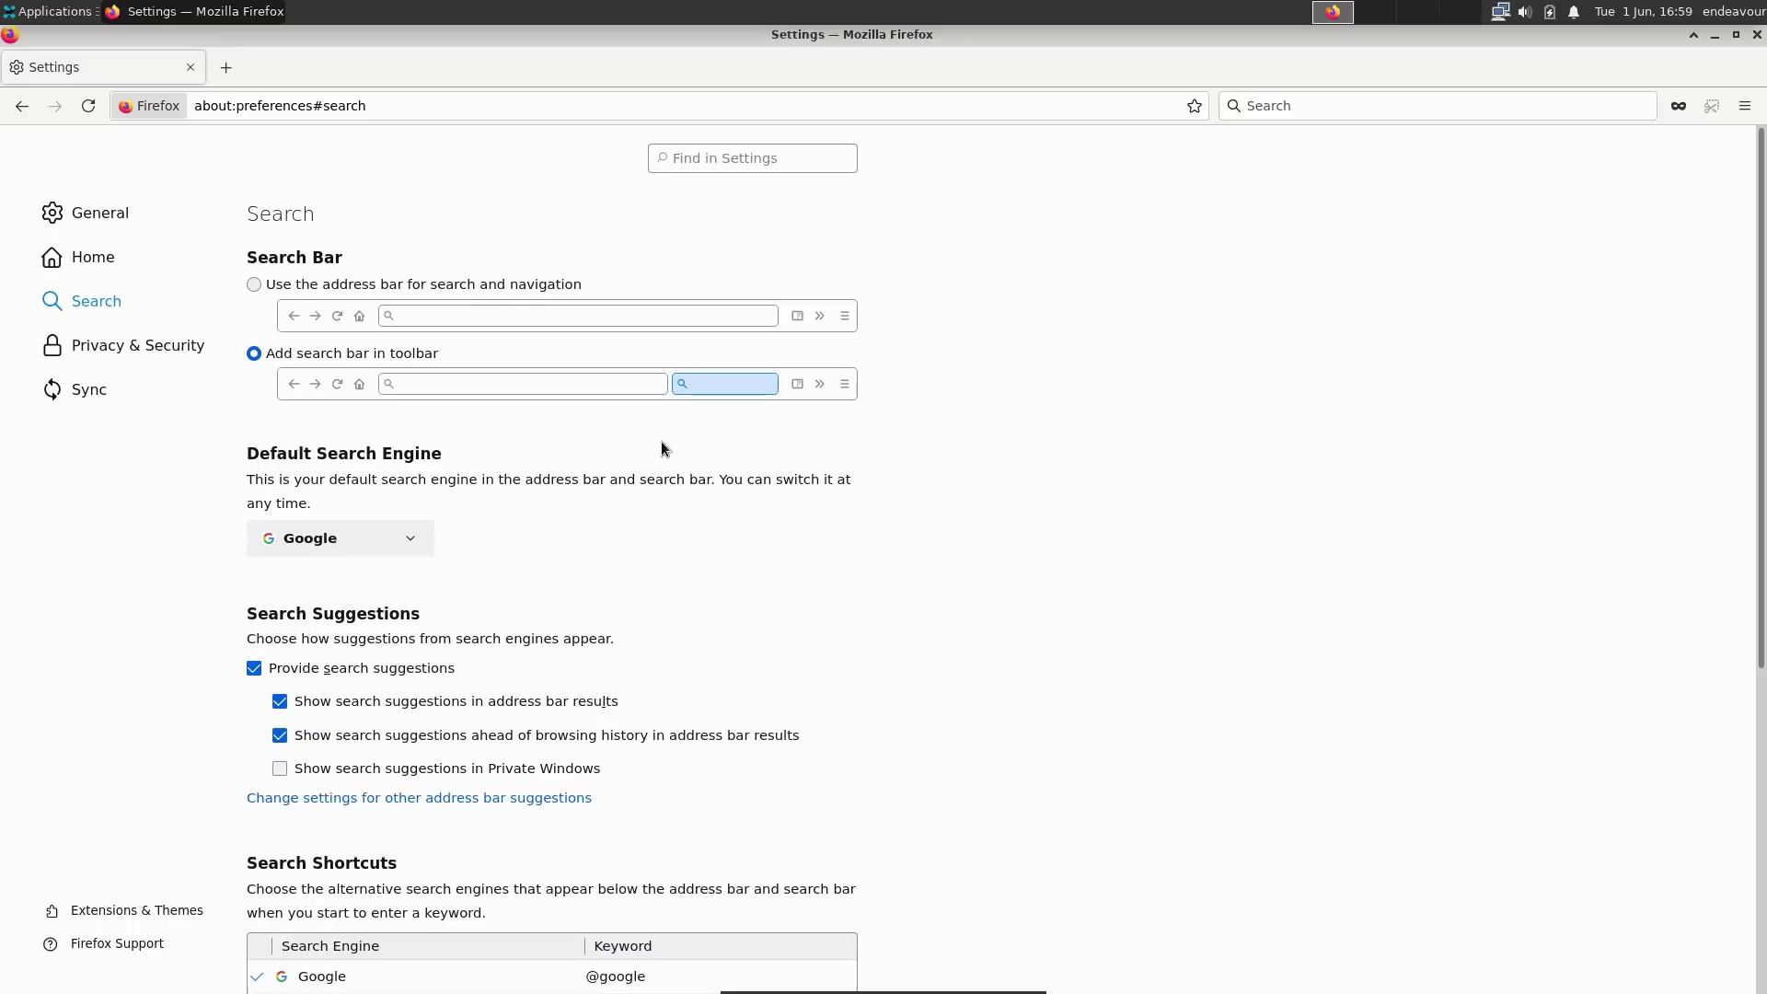
- Look through the Search settings, briefly revisiting Home, to find the Search Shortcuts list
{"action": "left_click", "coordinate": [427, 535]}
{"action": "left_click", "coordinate": [426, 796]}
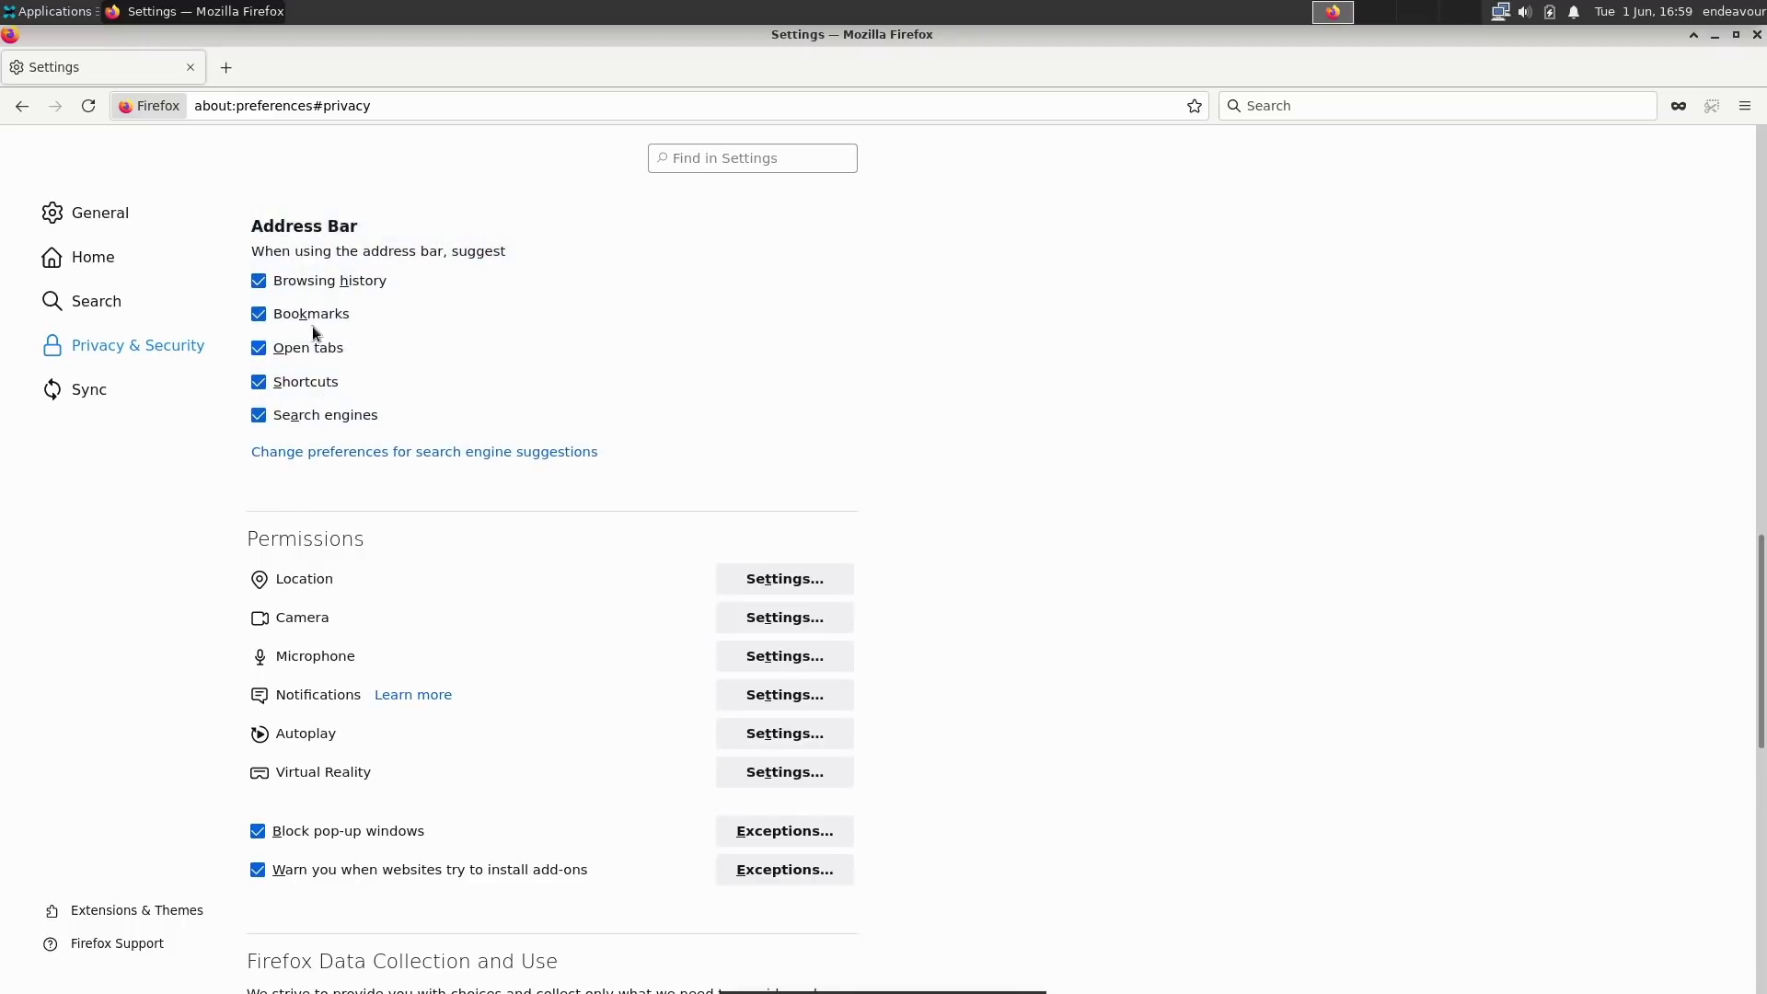
{"action": "scroll", "coordinate": [608, 448], "scroll_direction": "up", "scroll_amount": 15}
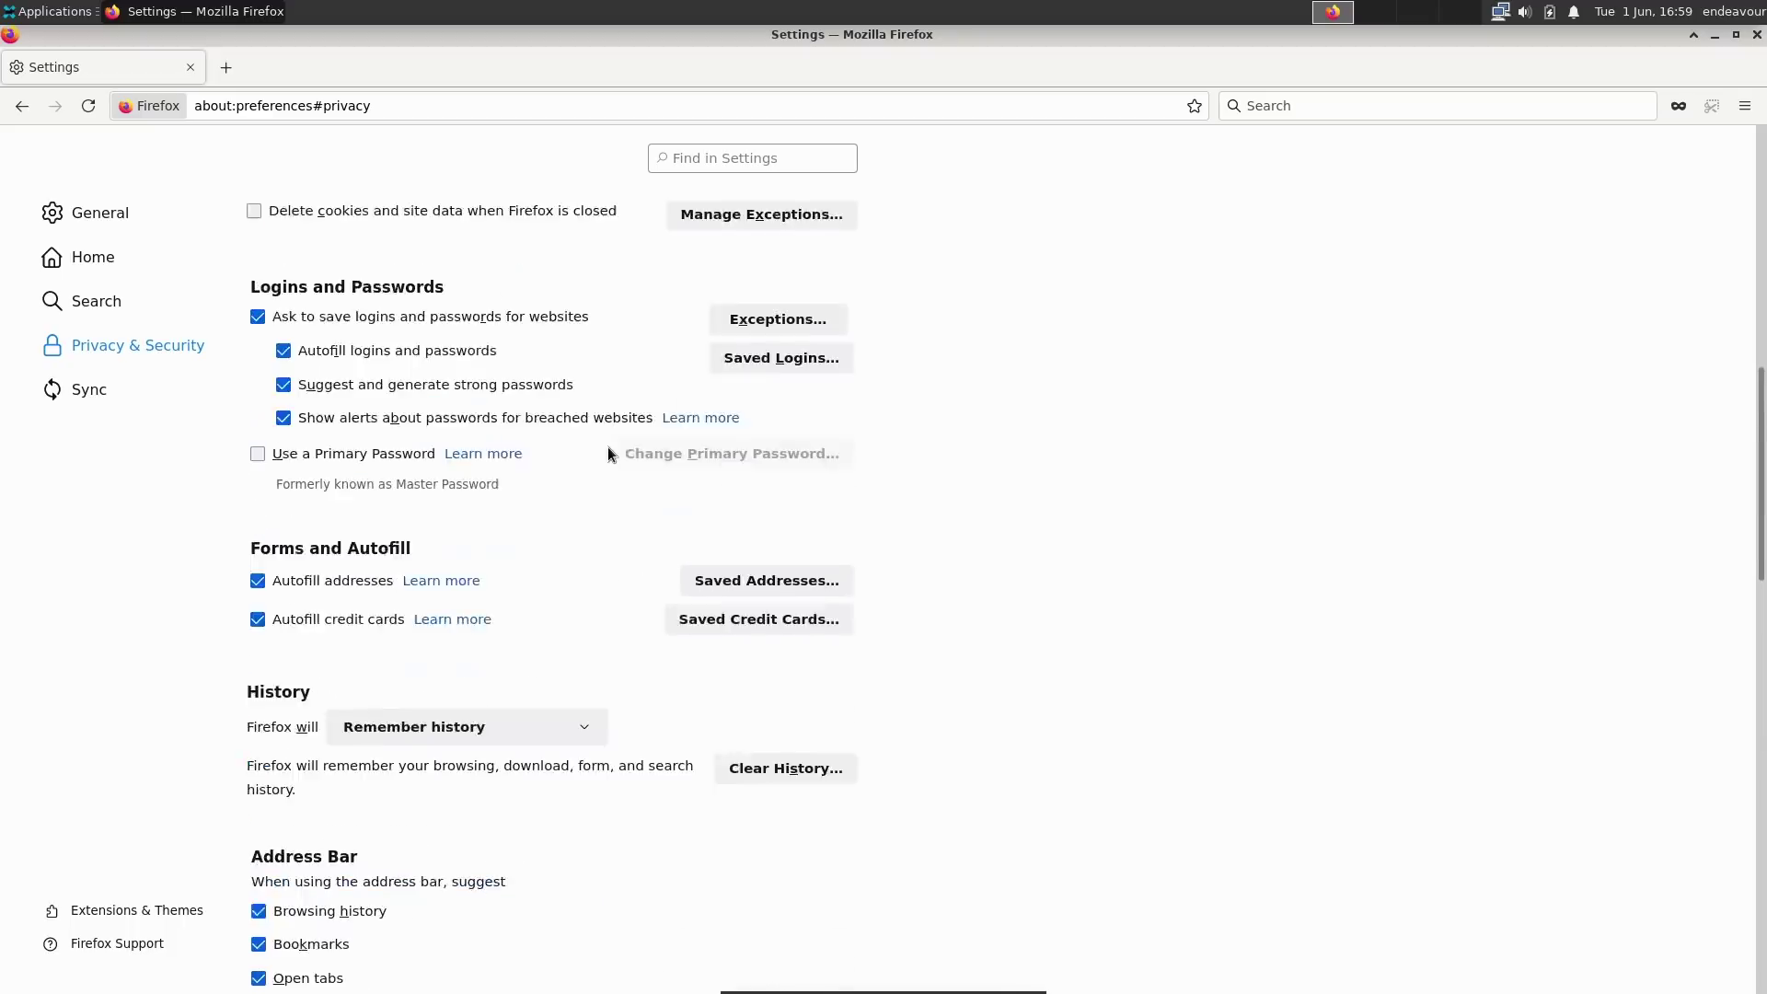
{"action": "scroll", "coordinate": [340, 322], "scroll_direction": "down", "scroll_amount": 5}
{"action": "scroll", "coordinate": [348, 320], "scroll_direction": "up", "scroll_amount": 5}
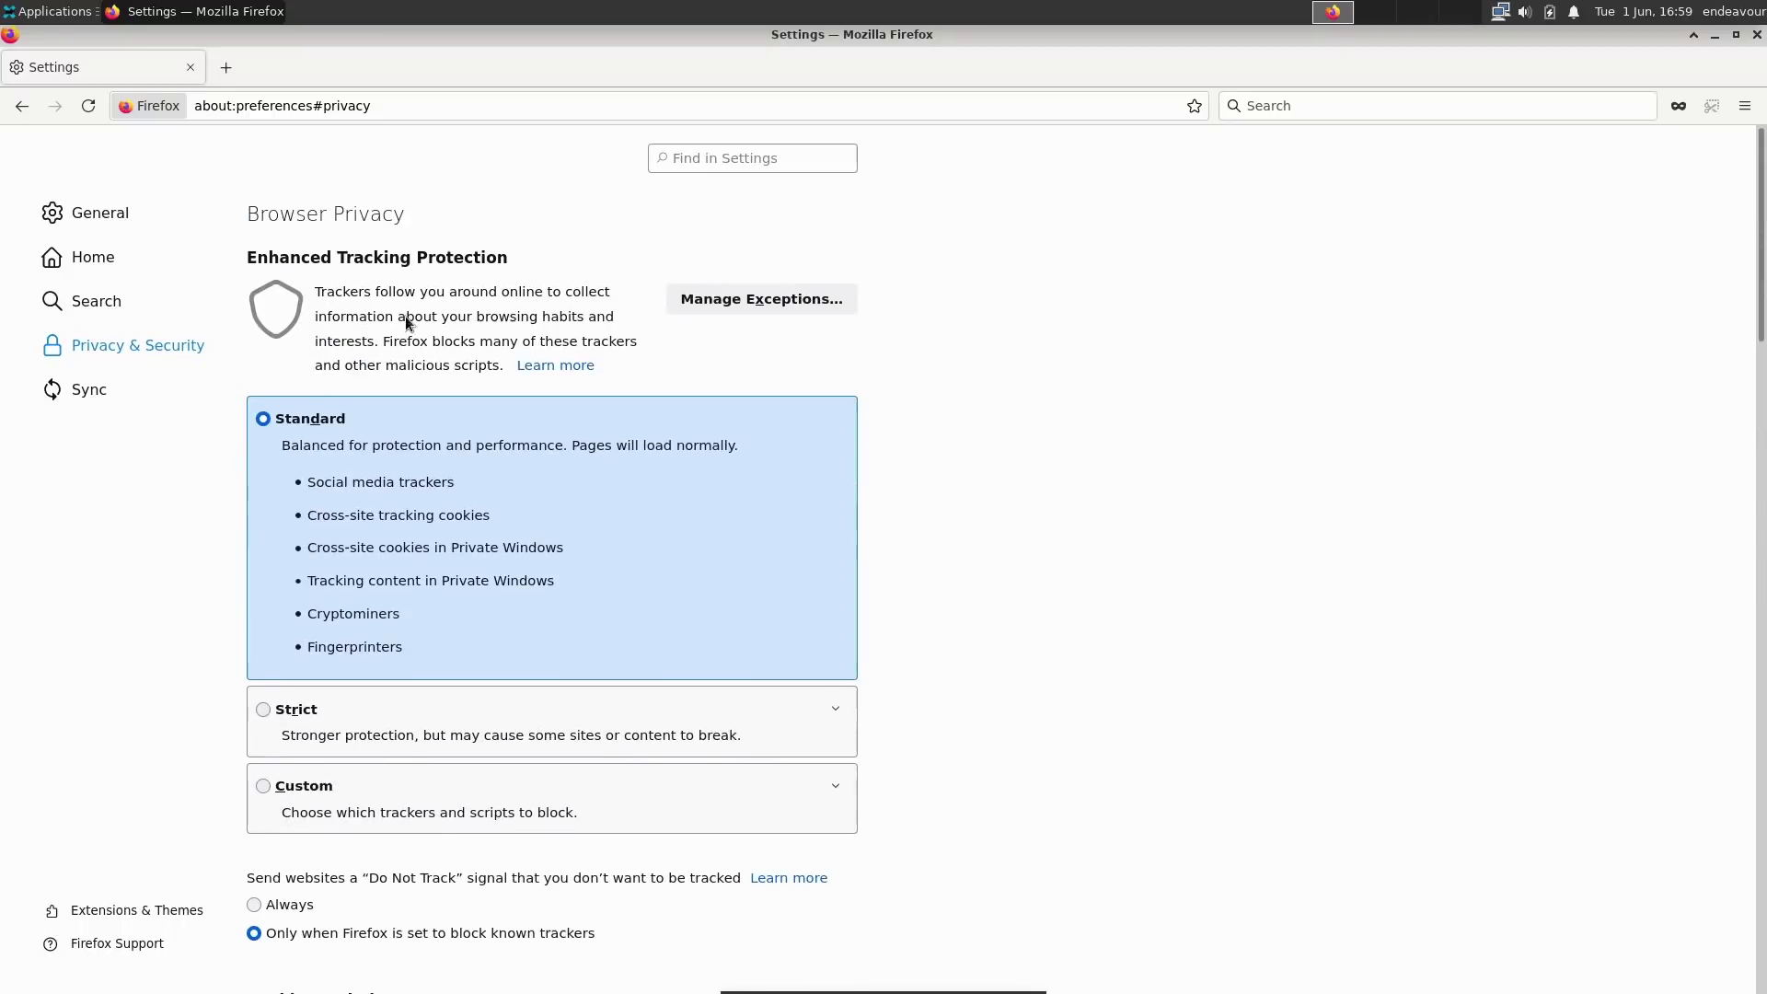
{"action": "left_click", "coordinate": [98, 261]}
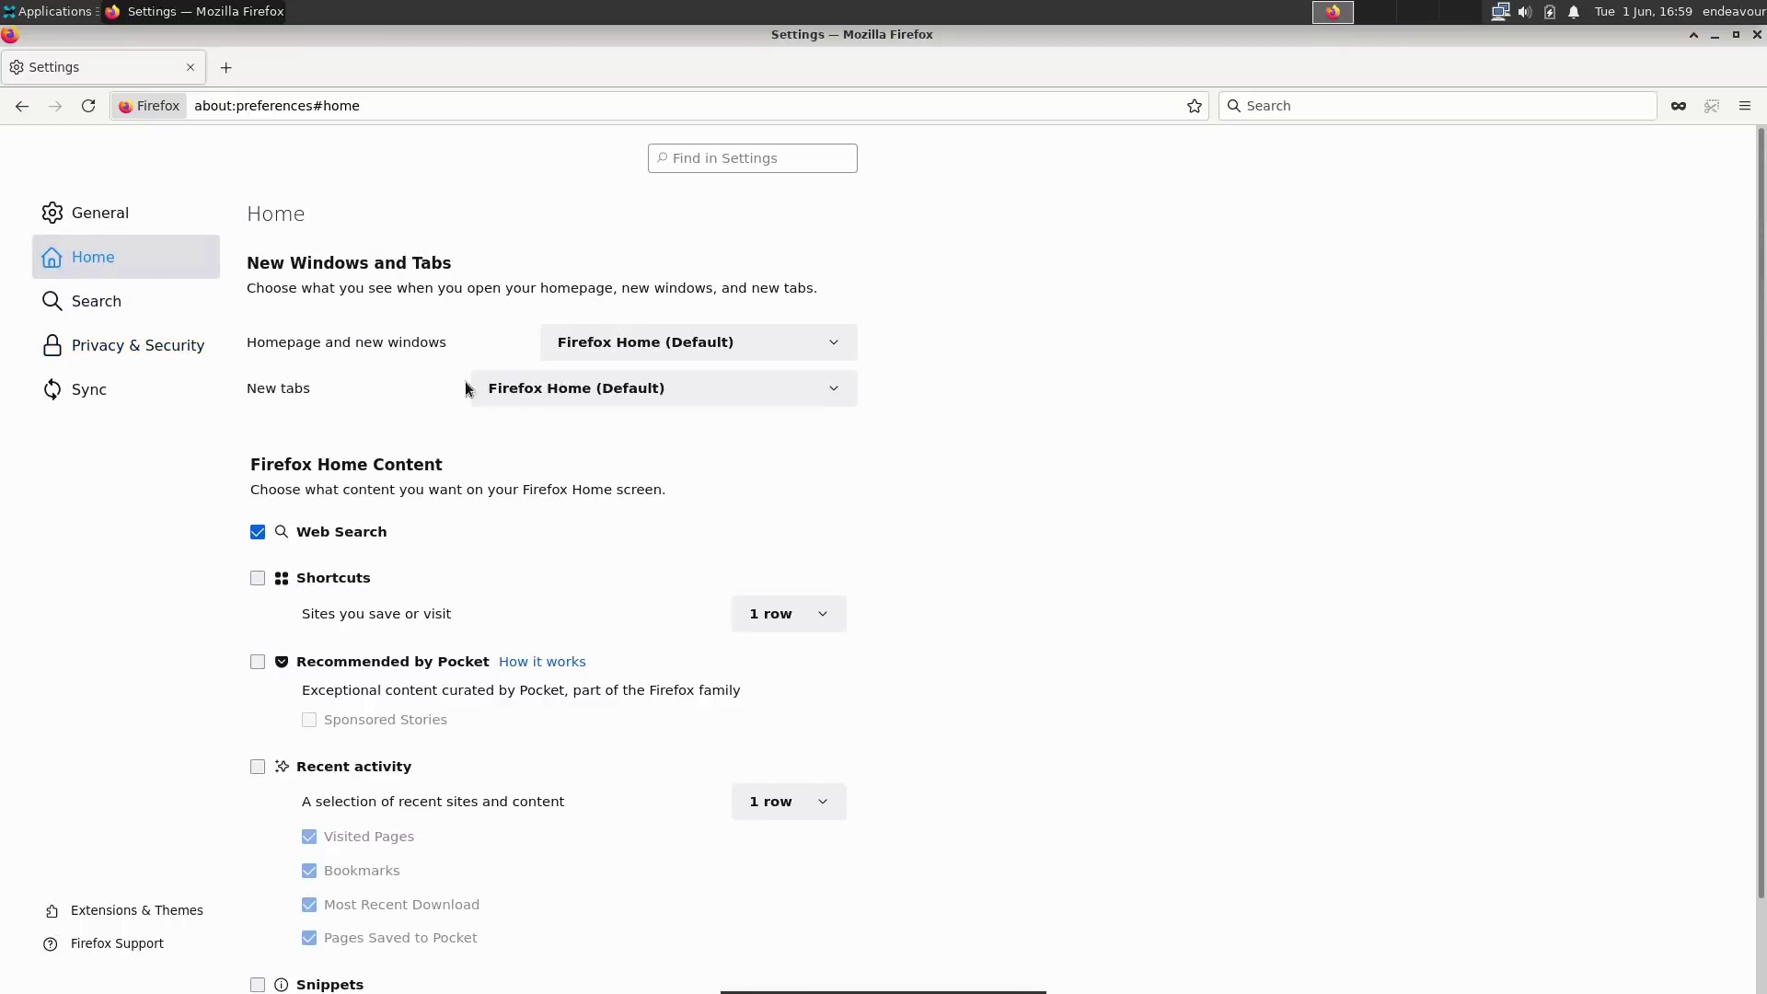
{"action": "scroll", "coordinate": [497, 405], "scroll_direction": "down", "scroll_amount": 2}
{"action": "left_click", "coordinate": [129, 309]}
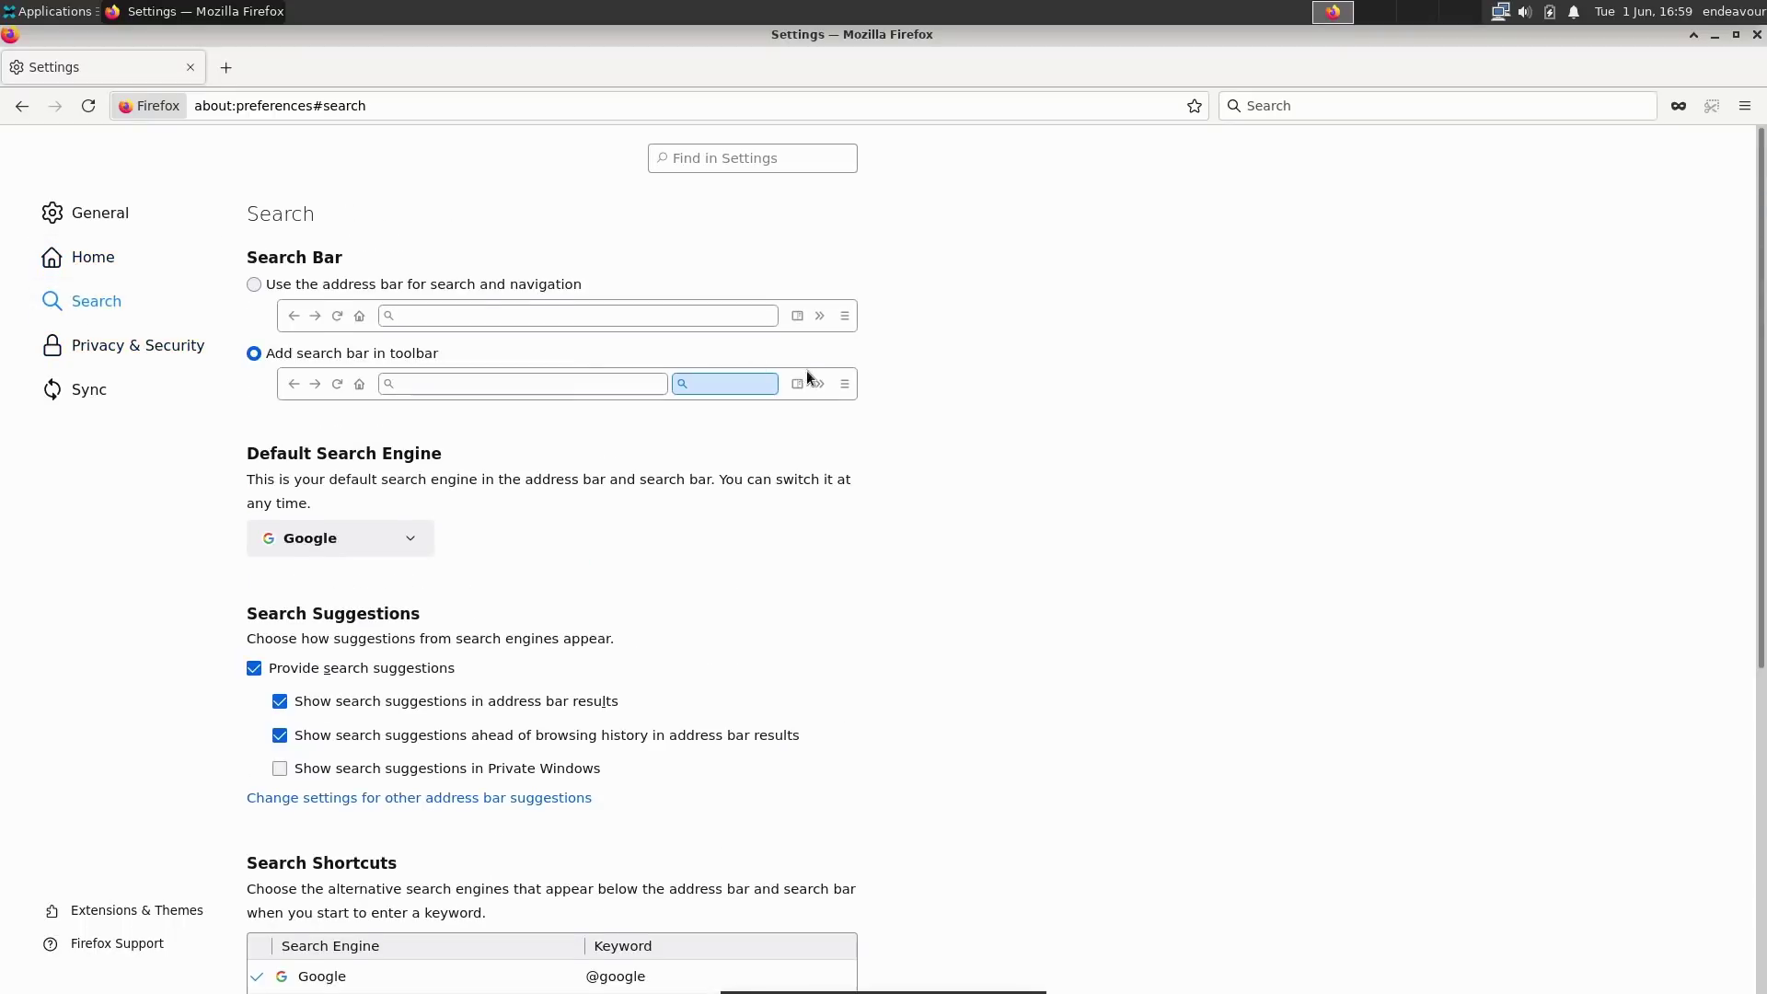
{"action": "scroll", "coordinate": [547, 389], "scroll_direction": "down", "scroll_amount": 10}
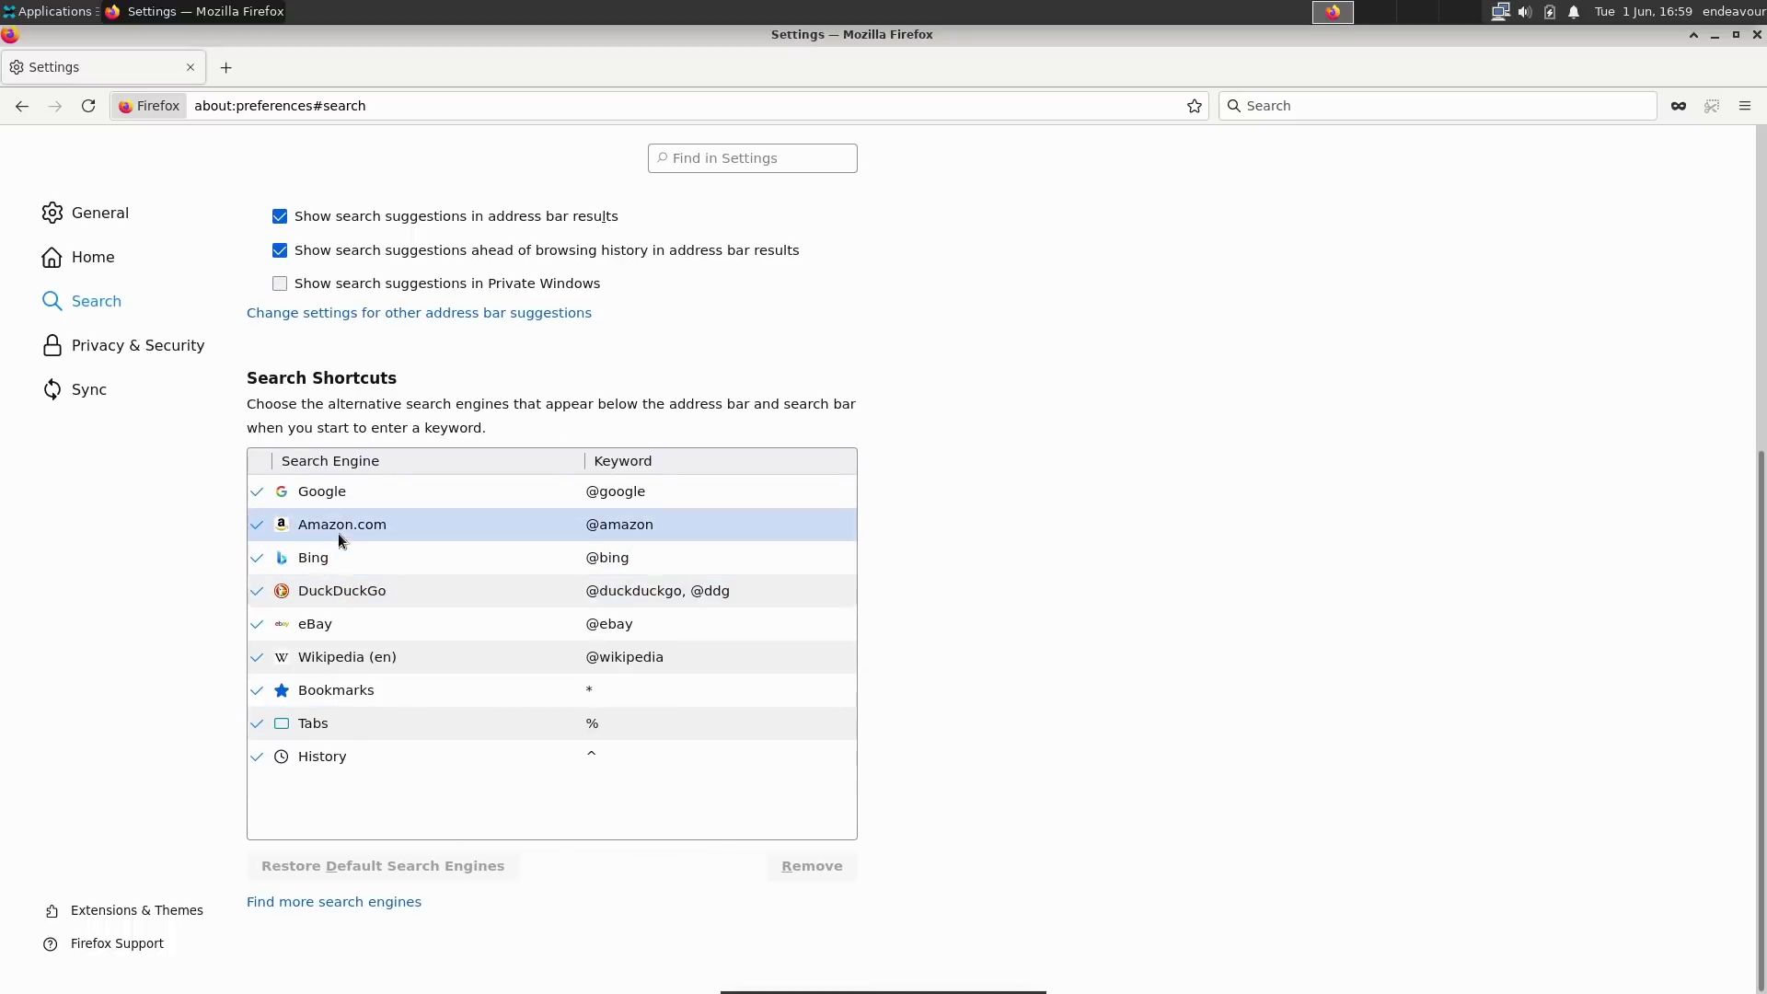
- Remove Bing from the search shortcuts
{"action": "left_click", "coordinate": [339, 558]}
{"action": "left_click", "coordinate": [789, 863]}
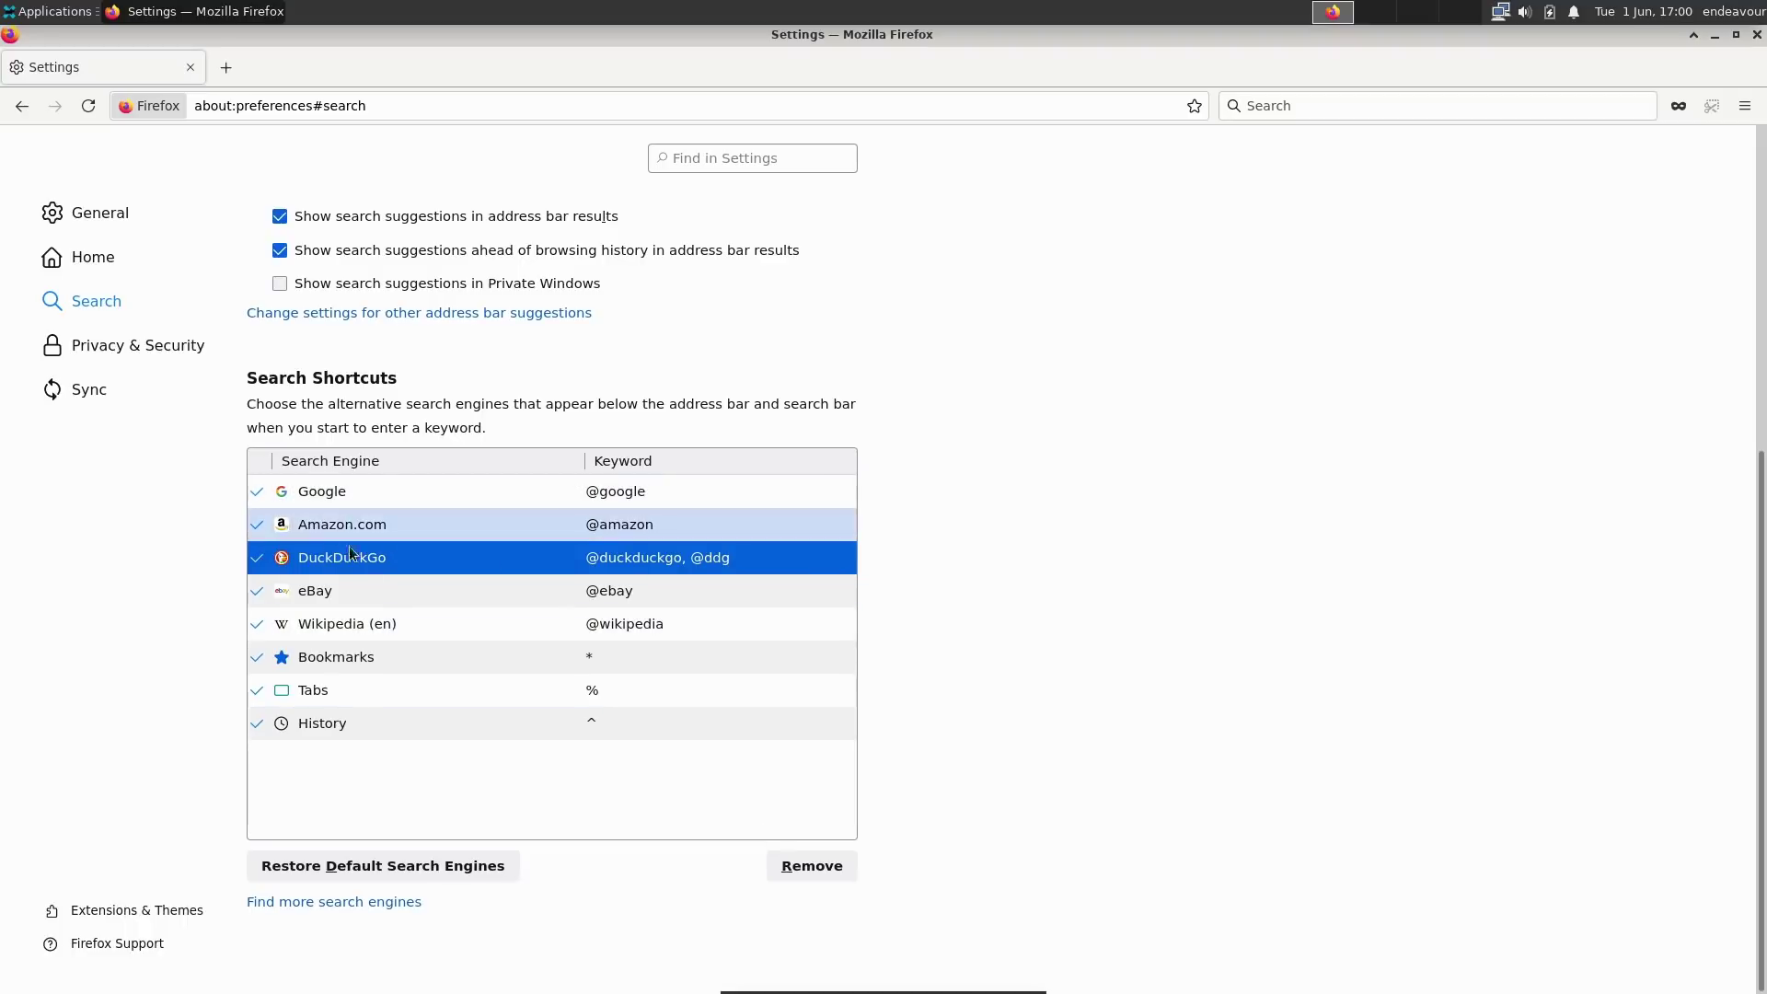
{"action": "scroll", "coordinate": [402, 410], "scroll_direction": "up", "scroll_amount": 5}
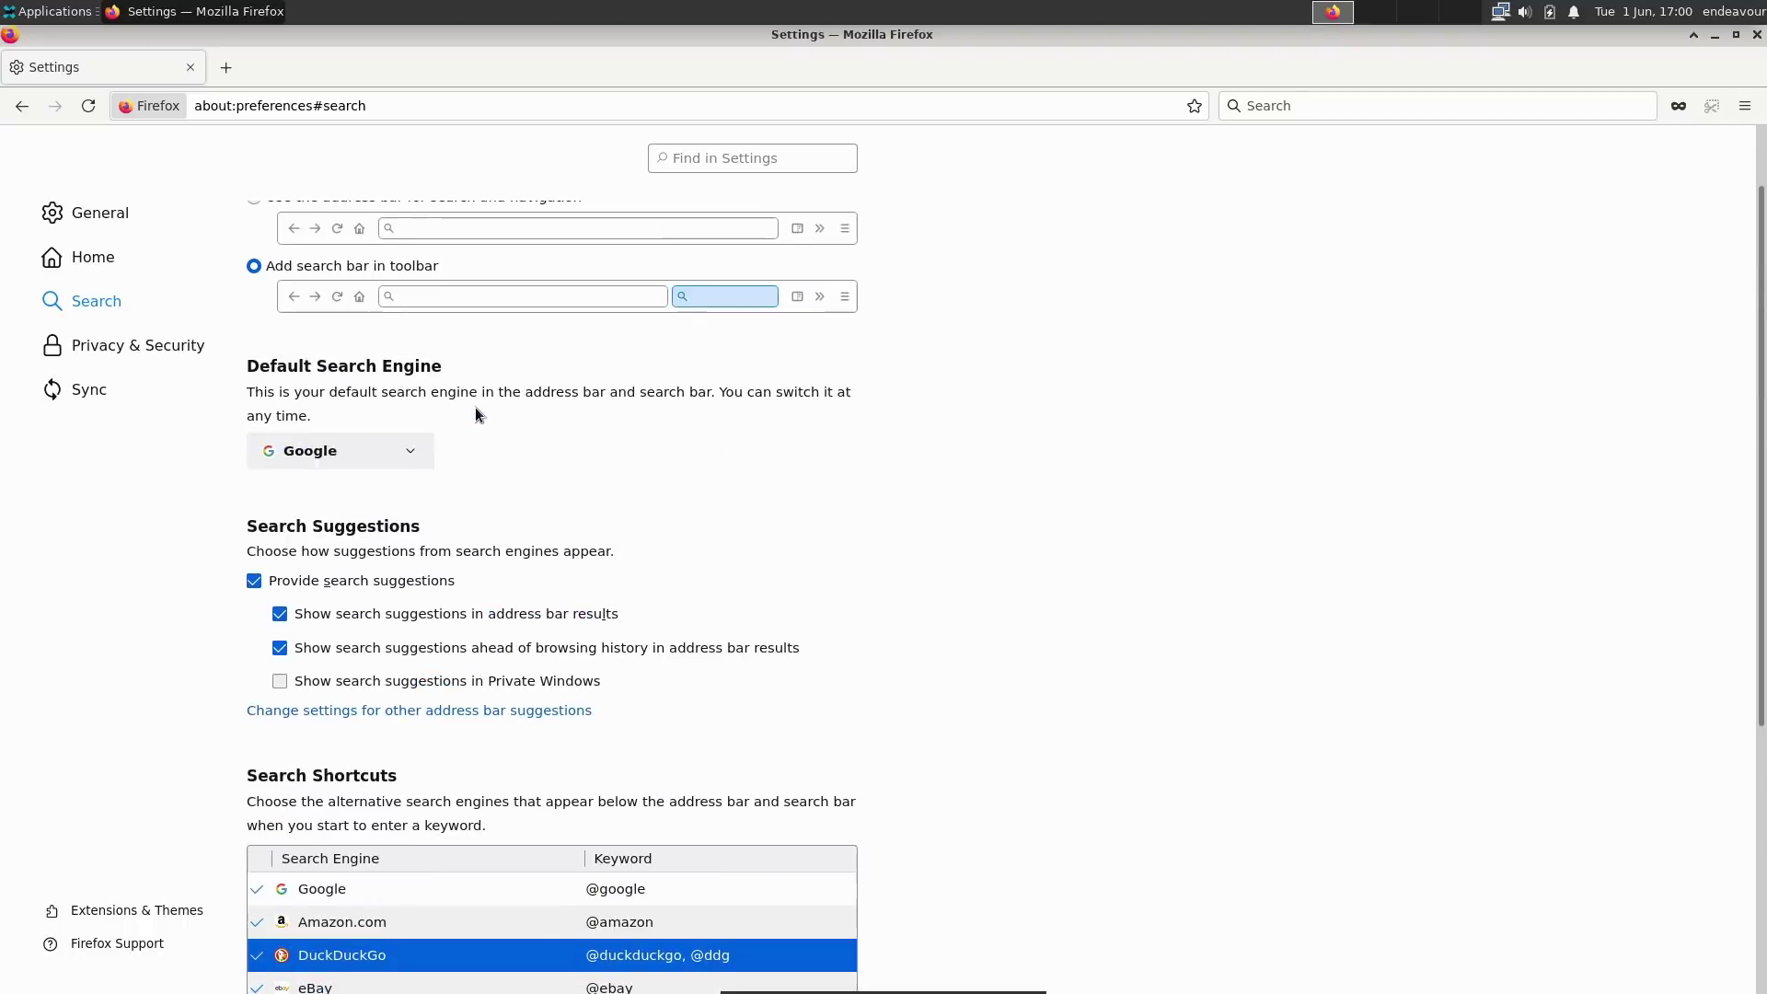
{"action": "scroll", "coordinate": [459, 499], "scroll_direction": "down", "scroll_amount": 3}
- Make DuckDuckGo the default search engine, then move on to Privacy & Security settings
{"action": "left_click", "coordinate": [410, 251]}
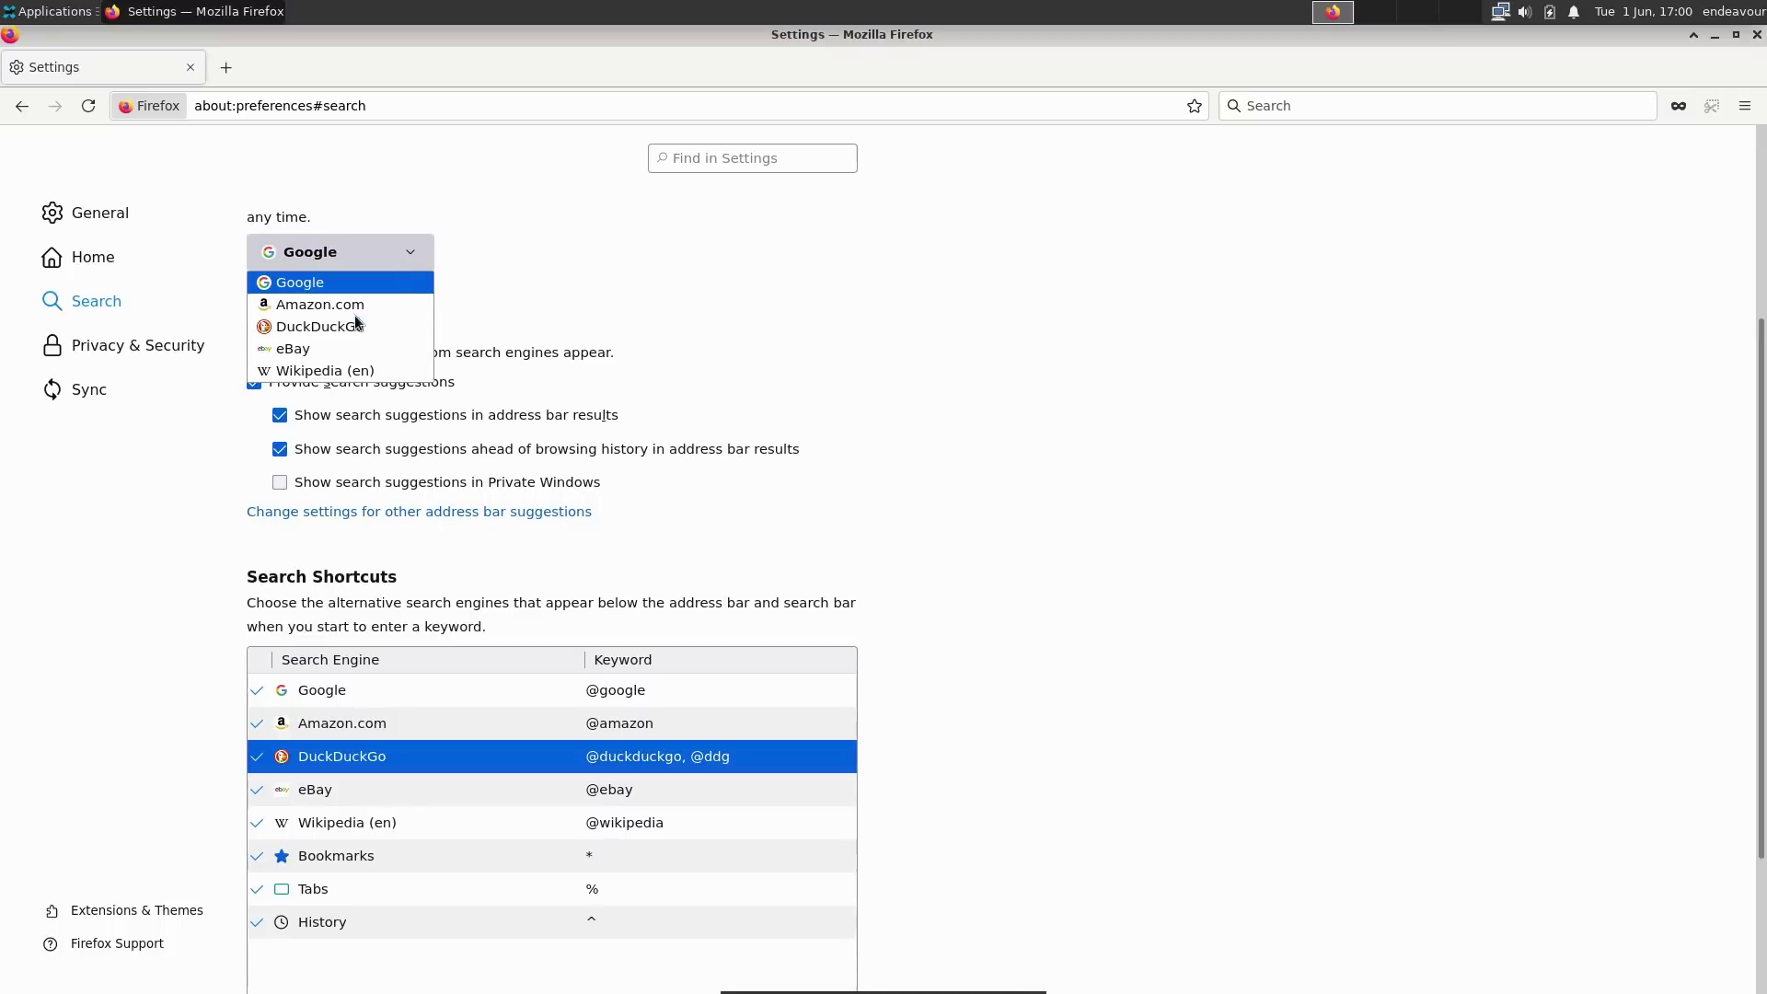
{"action": "left_click", "coordinate": [343, 331]}
{"action": "scroll", "coordinate": [828, 423], "scroll_direction": "down", "scroll_amount": 2}
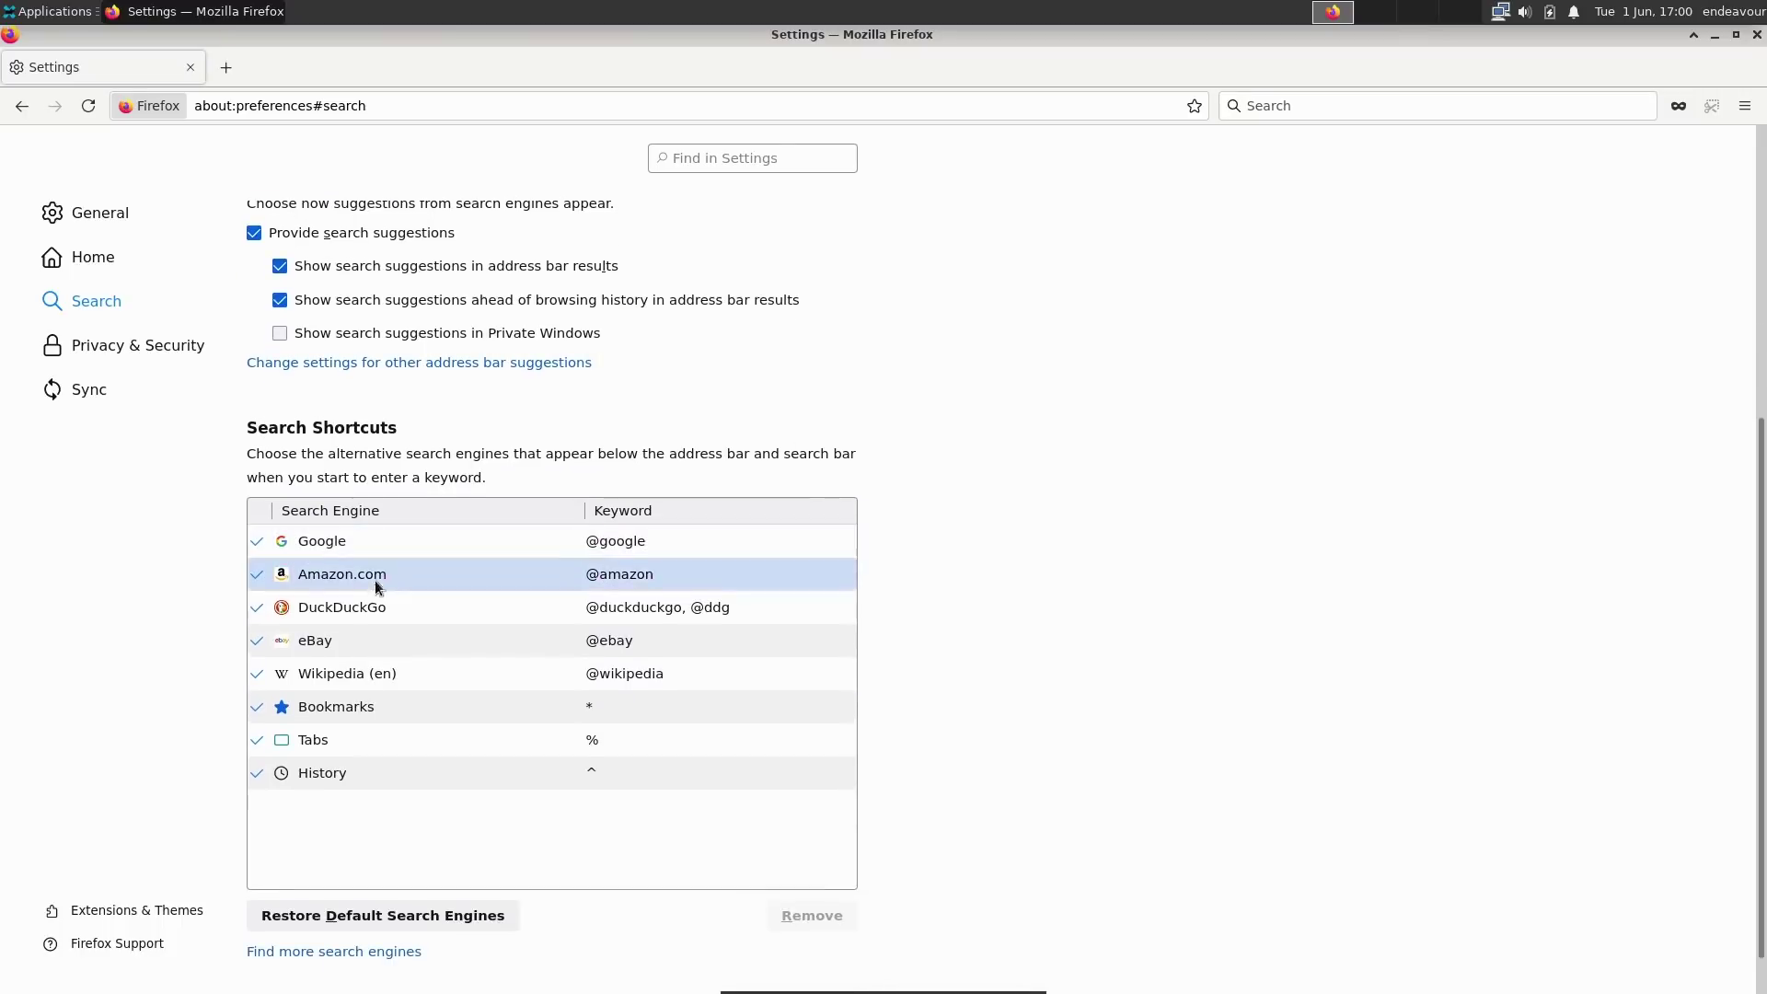
{"action": "scroll", "coordinate": [432, 763], "scroll_direction": "down", "scroll_amount": 1}
{"action": "left_click", "coordinate": [89, 390]}
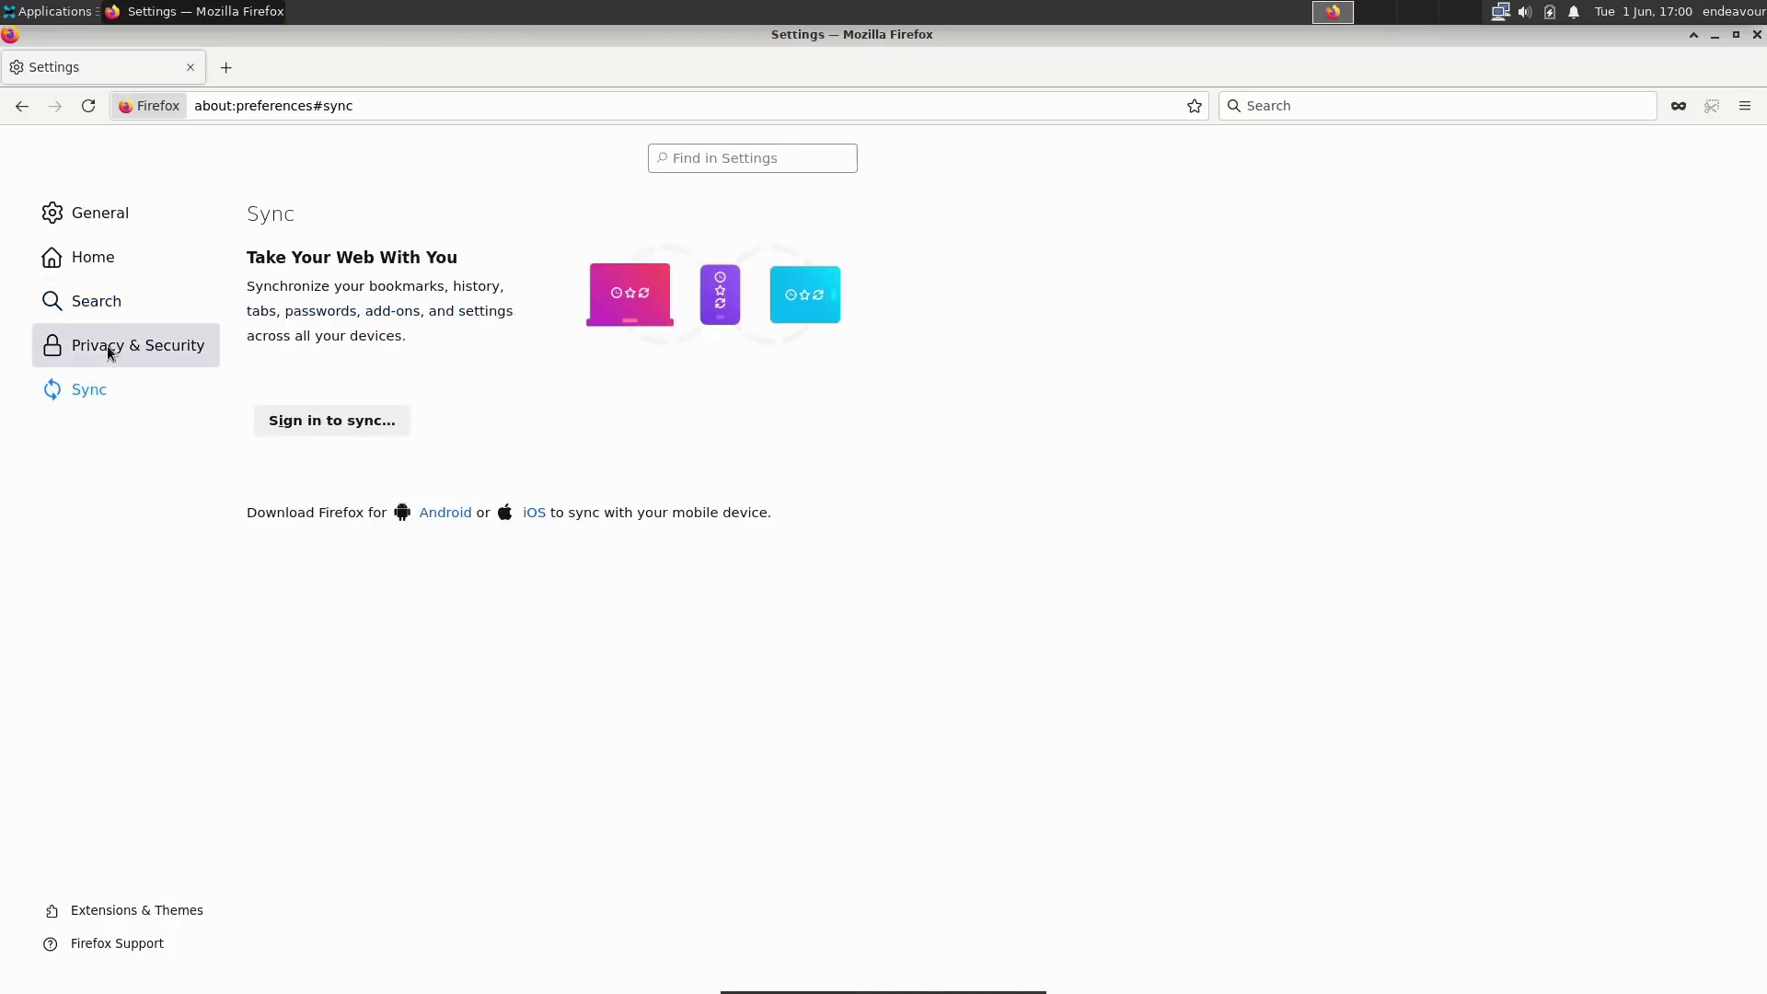
{"action": "left_click", "coordinate": [109, 347]}
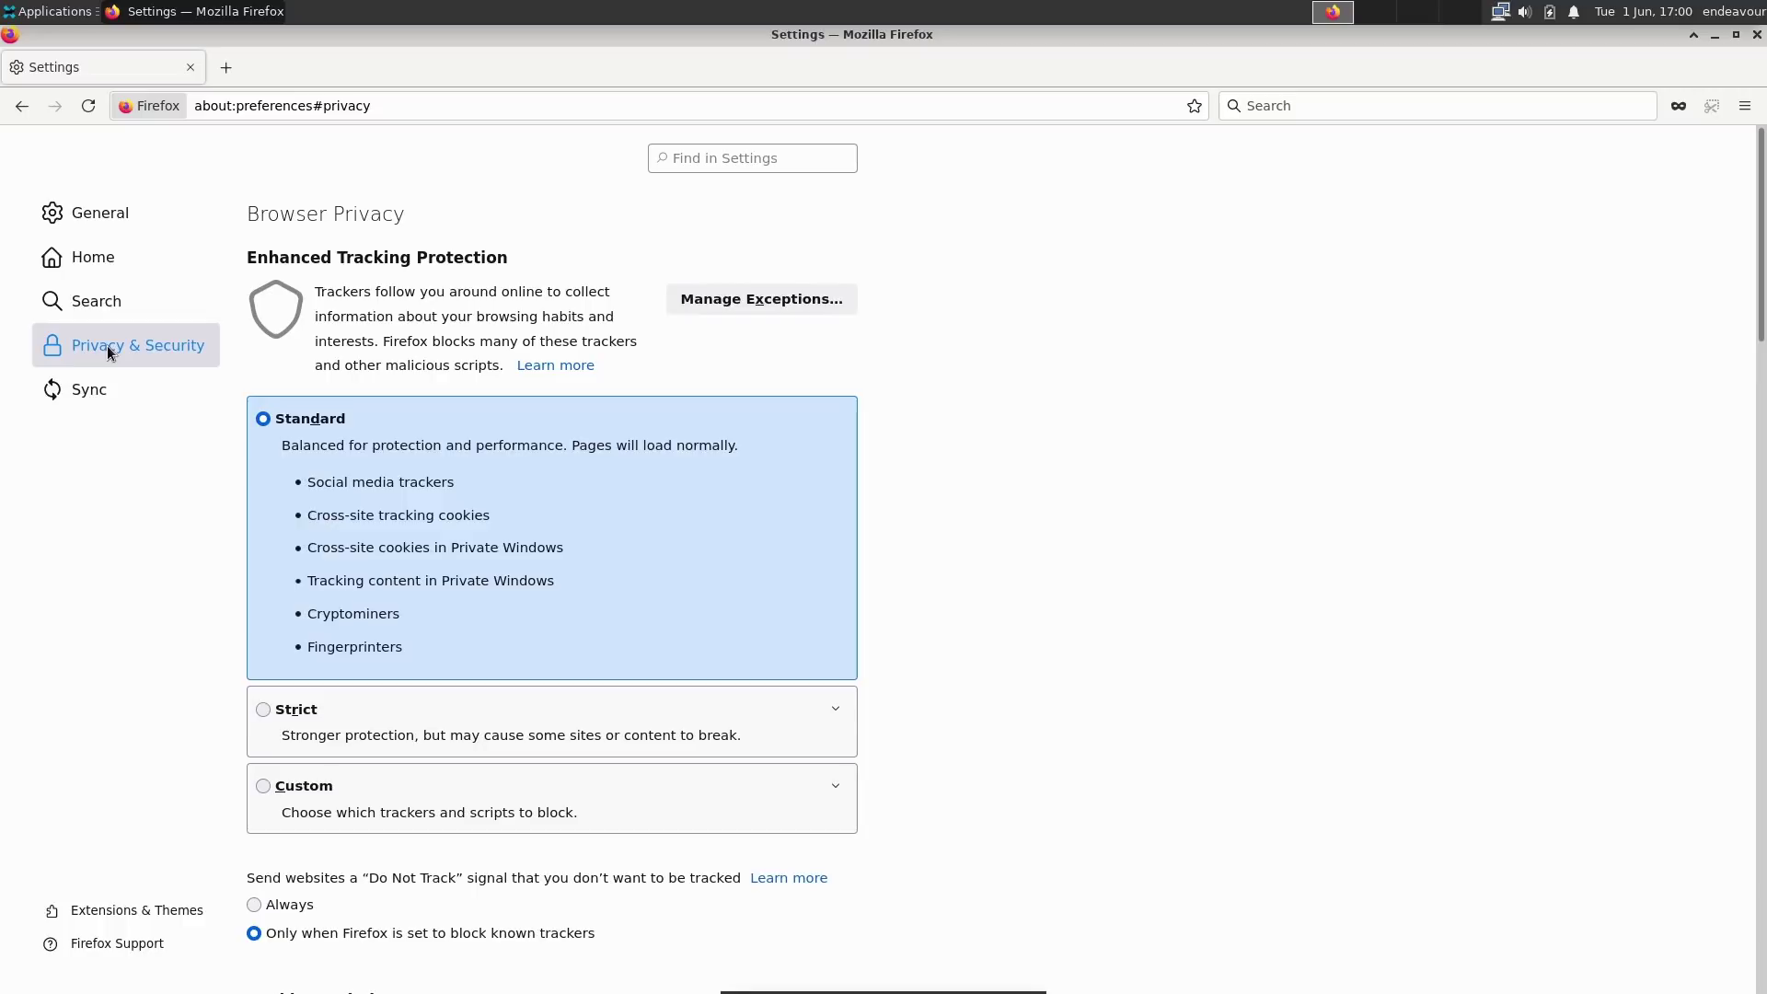
- Switch Enhanced Tracking Protection to Custom and set Cookies to 'All cookies'
{"action": "left_click", "coordinate": [265, 785]}
{"action": "scroll", "coordinate": [736, 625], "scroll_direction": "down", "scroll_amount": 5}
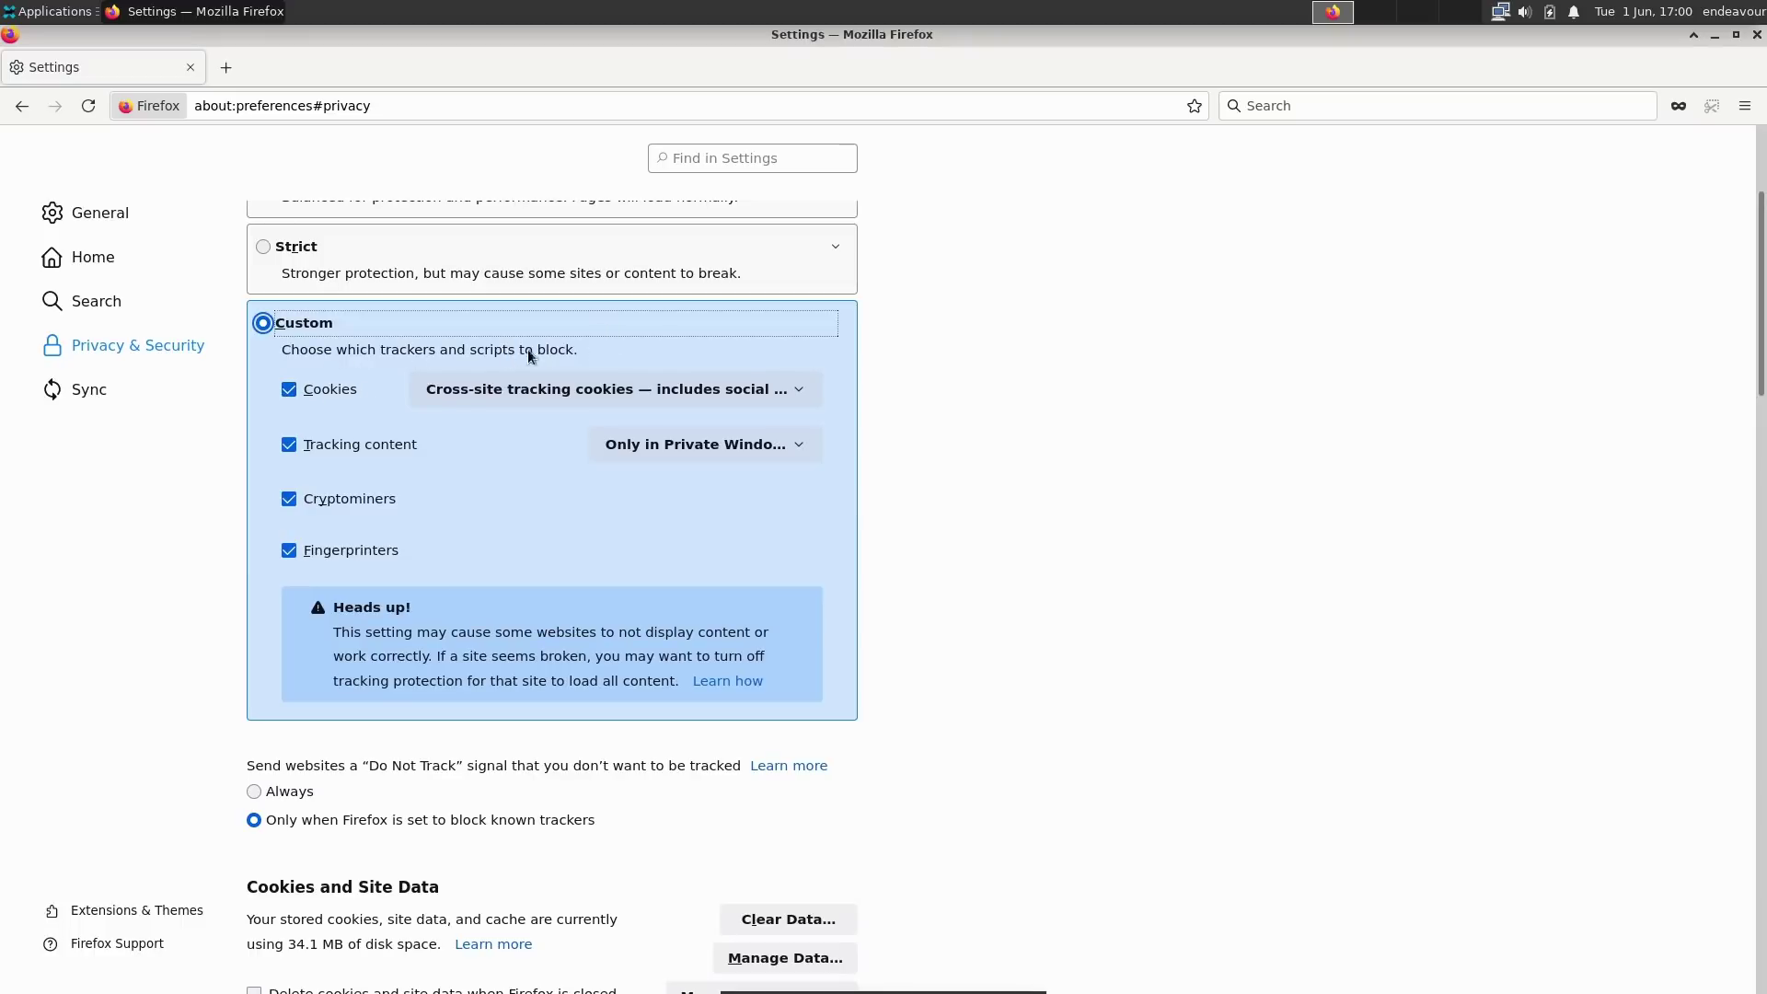
{"action": "left_click_drag", "start_coordinate": [508, 350], "coordinate": [558, 351]}
{"action": "left_click", "coordinate": [355, 391]}
{"action": "left_click", "coordinate": [344, 386]}
{"action": "left_click", "coordinate": [705, 395]}
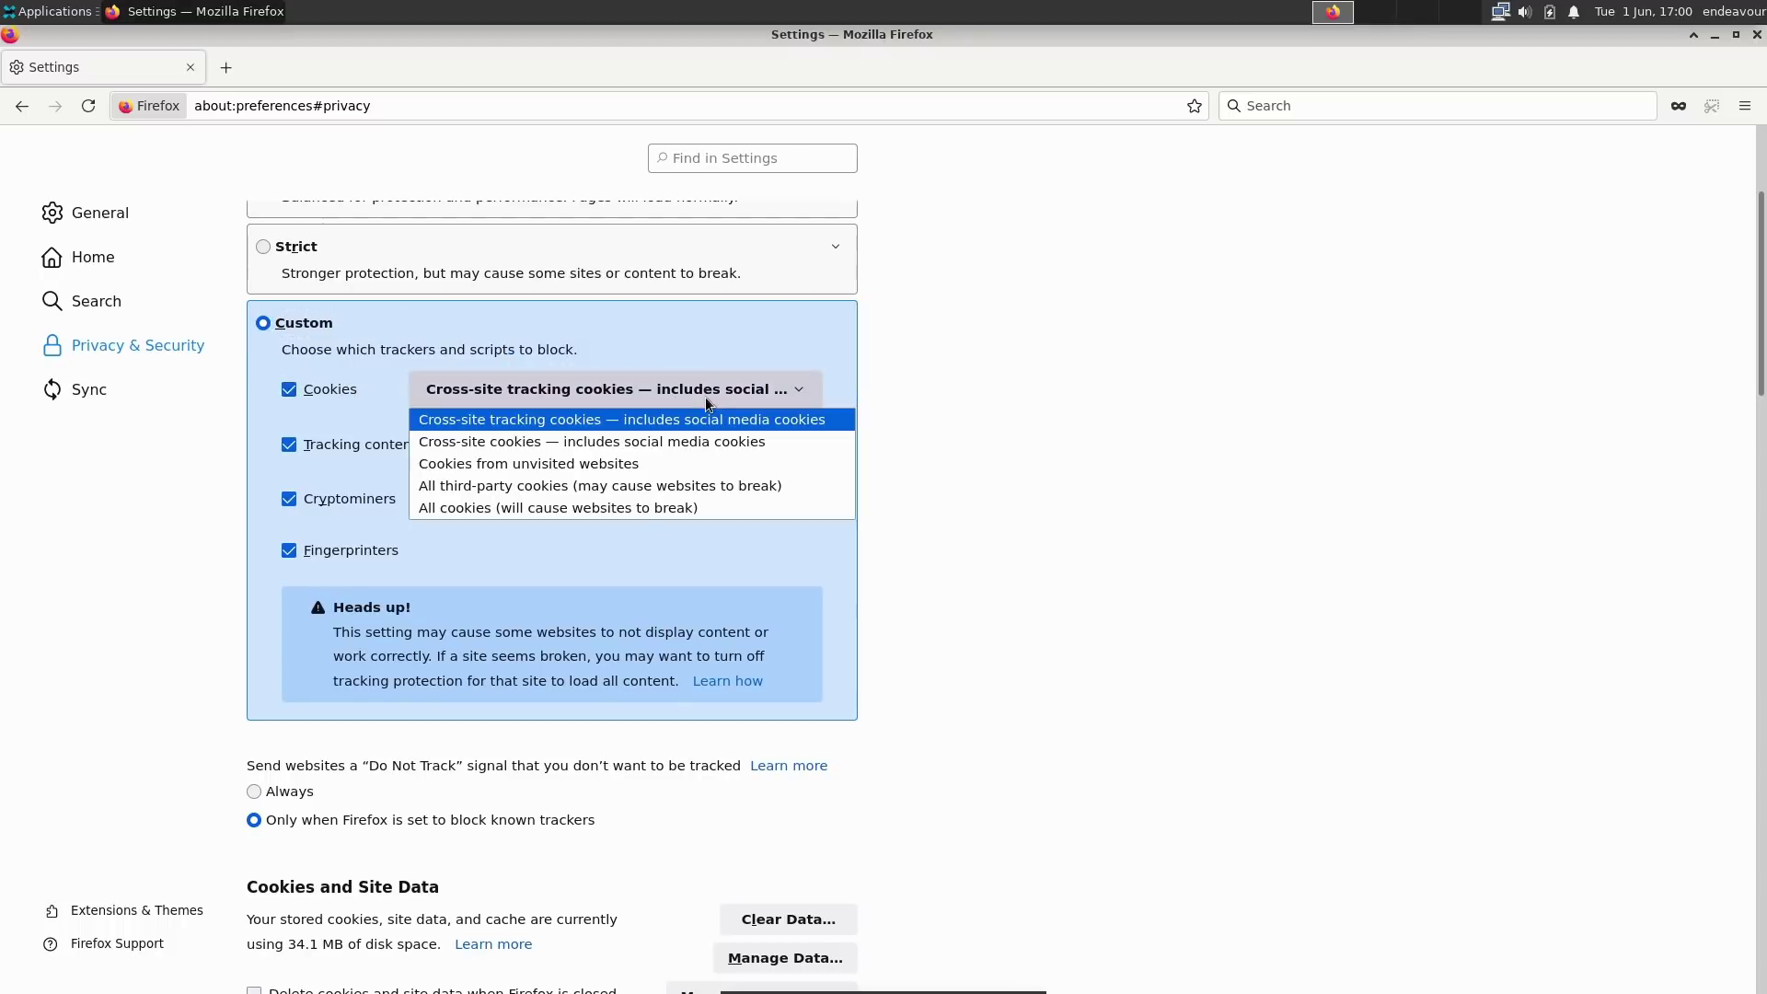
{"action": "left_click", "coordinate": [557, 508]}
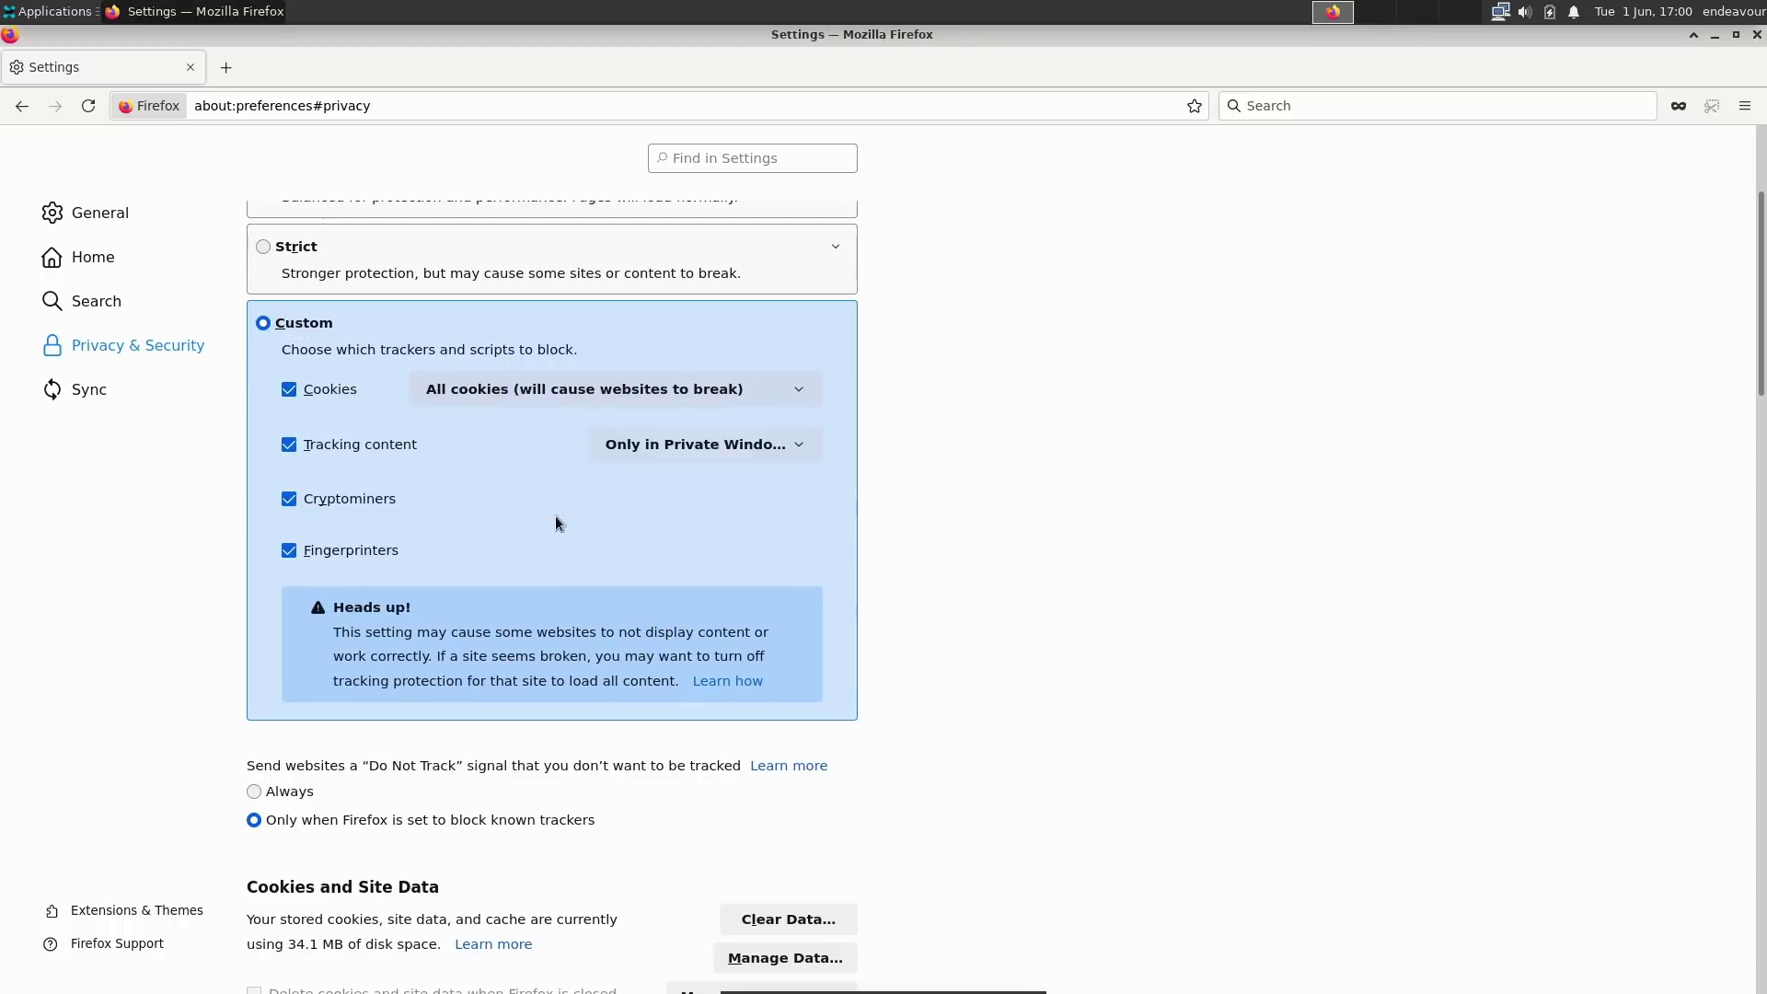
{"action": "left_click", "coordinate": [690, 400]}
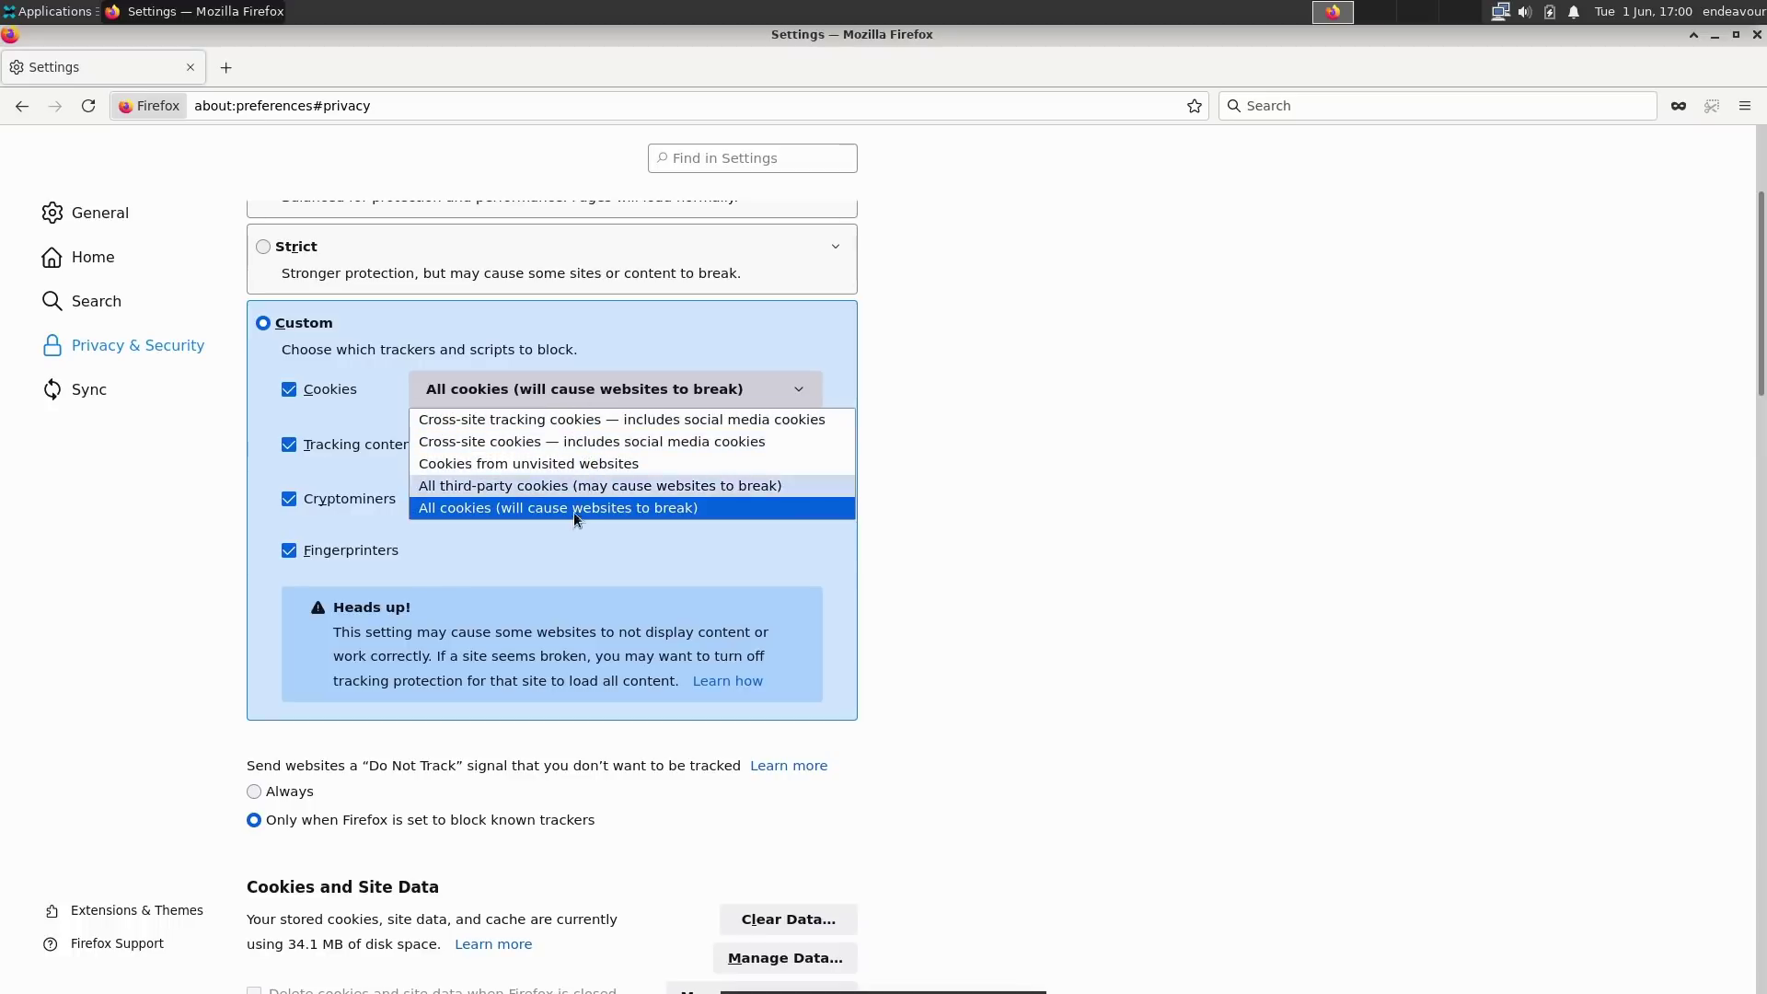
{"action": "left_click", "coordinate": [567, 549]}
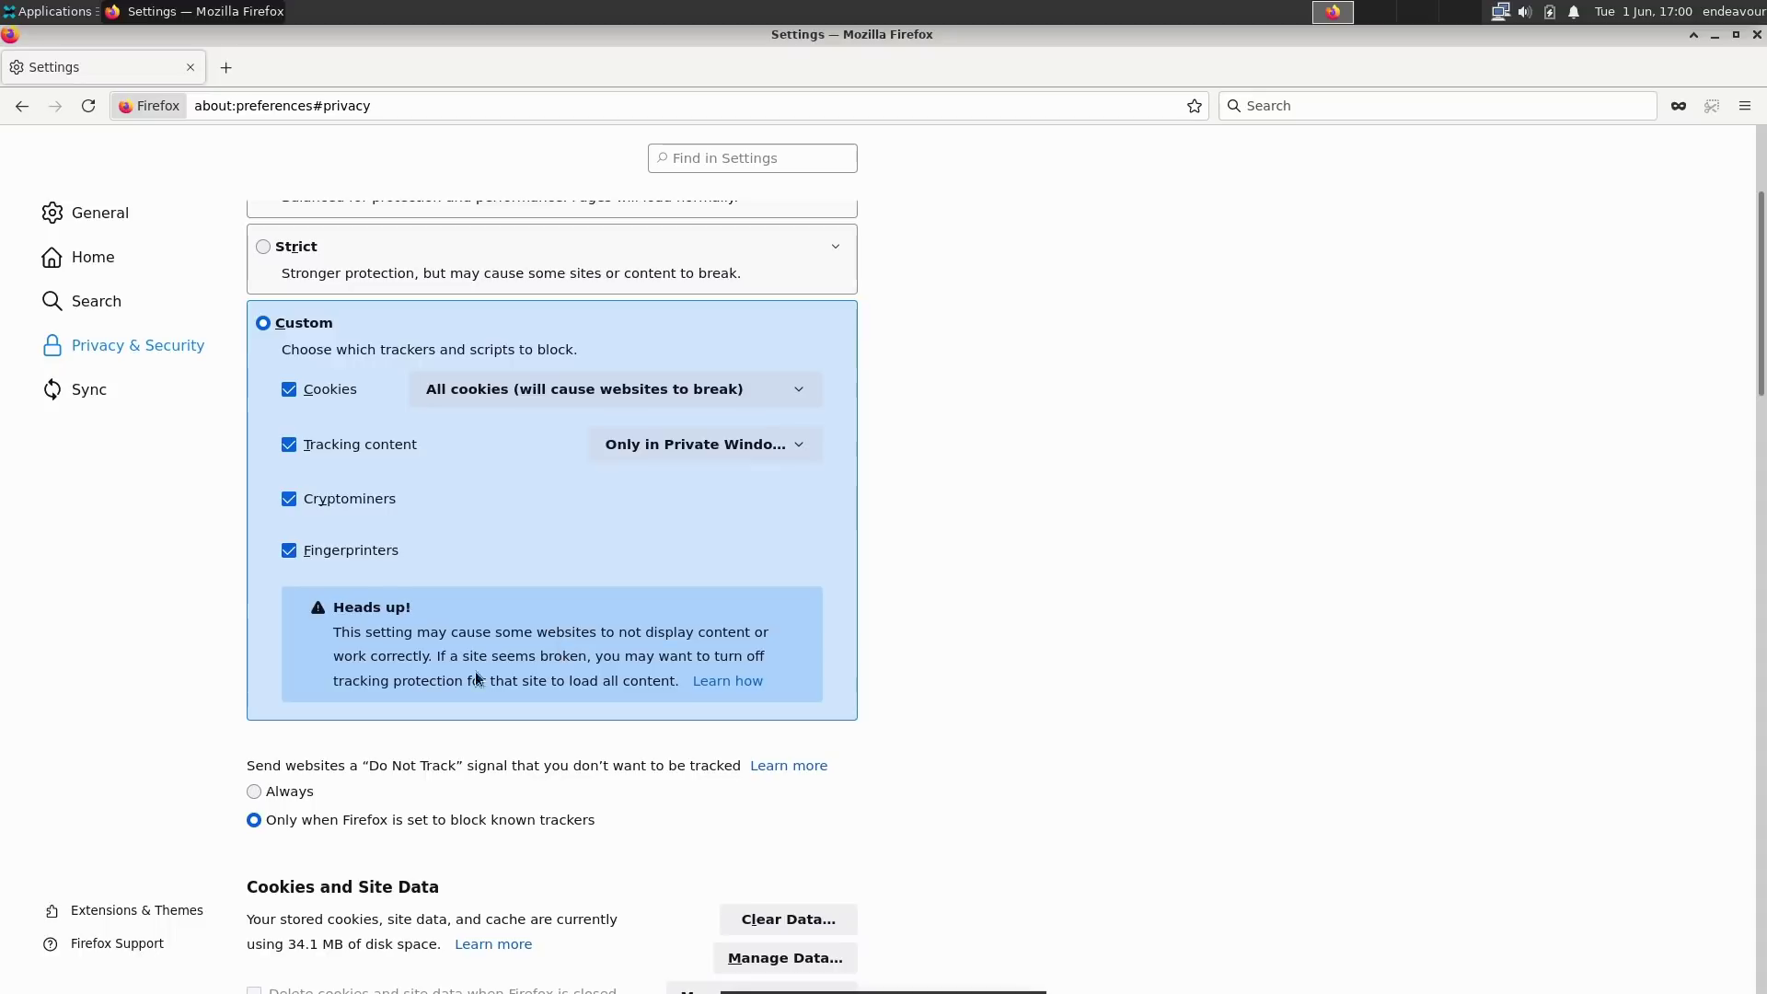
- Select 'Enable HTTPS-Only Mode in all windows', then go to the Sync settings
{"action": "scroll", "coordinate": [449, 656], "scroll_direction": "down", "scroll_amount": 3}
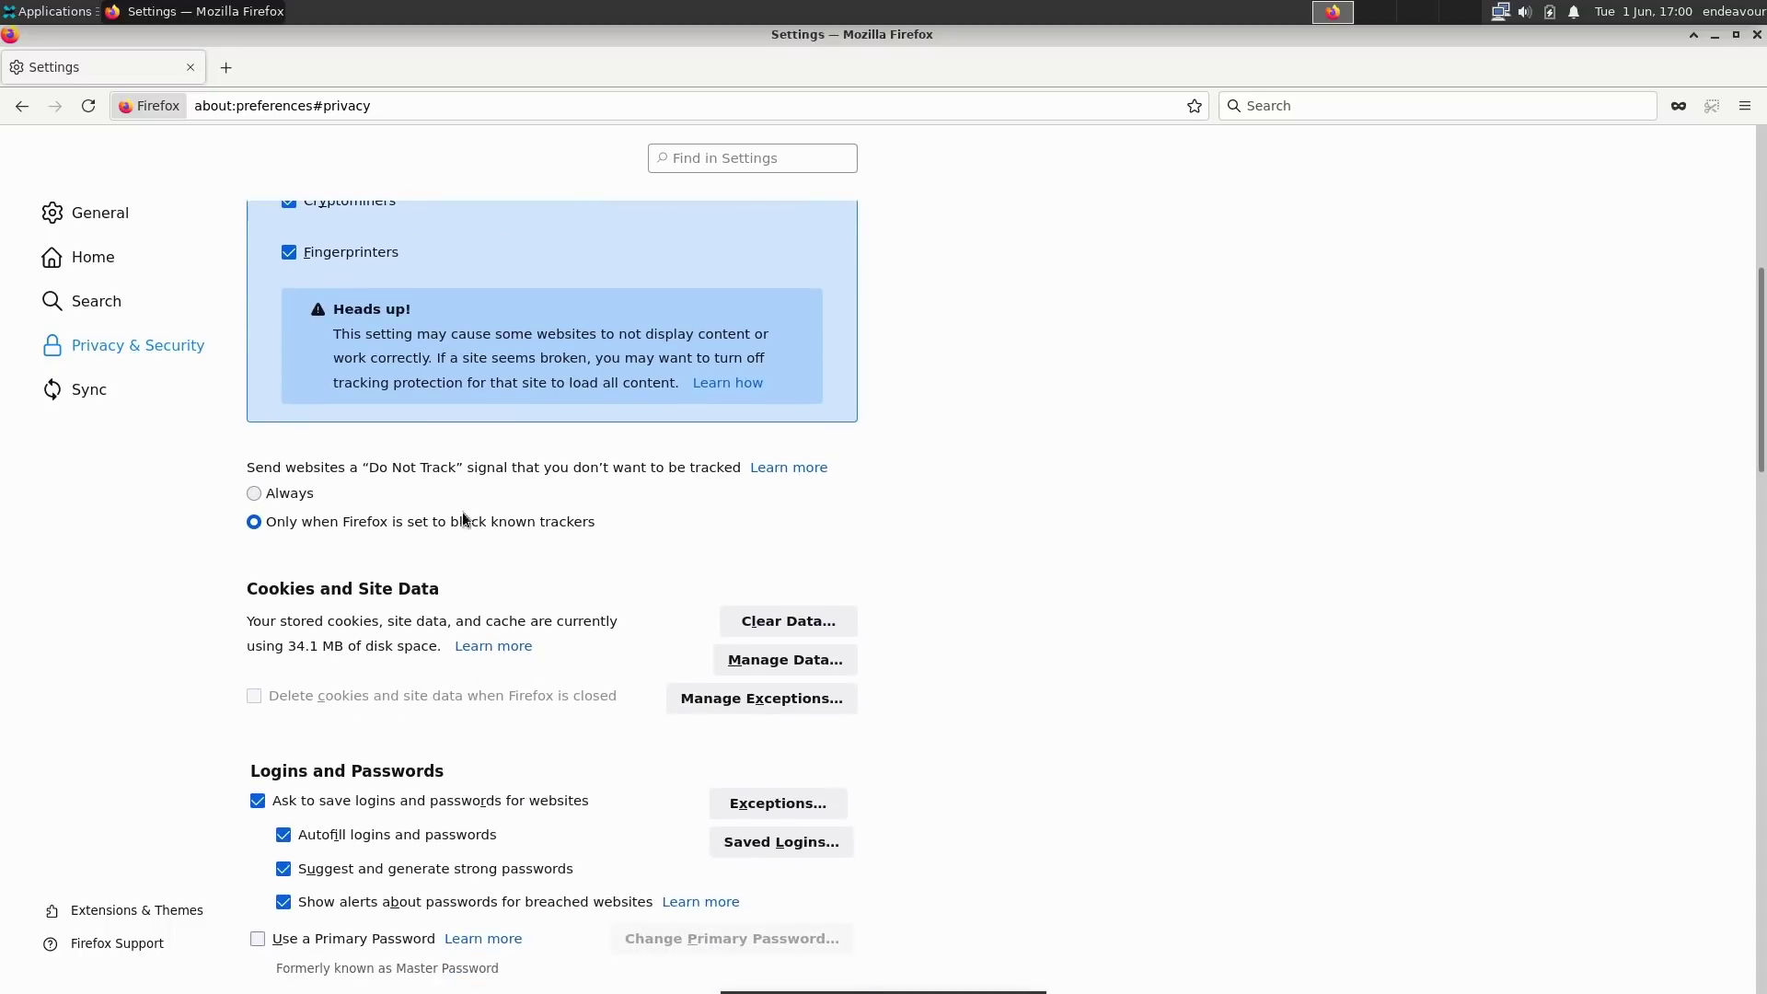
{"action": "scroll", "coordinate": [466, 477], "scroll_direction": "up", "scroll_amount": 3}
{"action": "scroll", "coordinate": [479, 451], "scroll_direction": "down", "scroll_amount": 3}
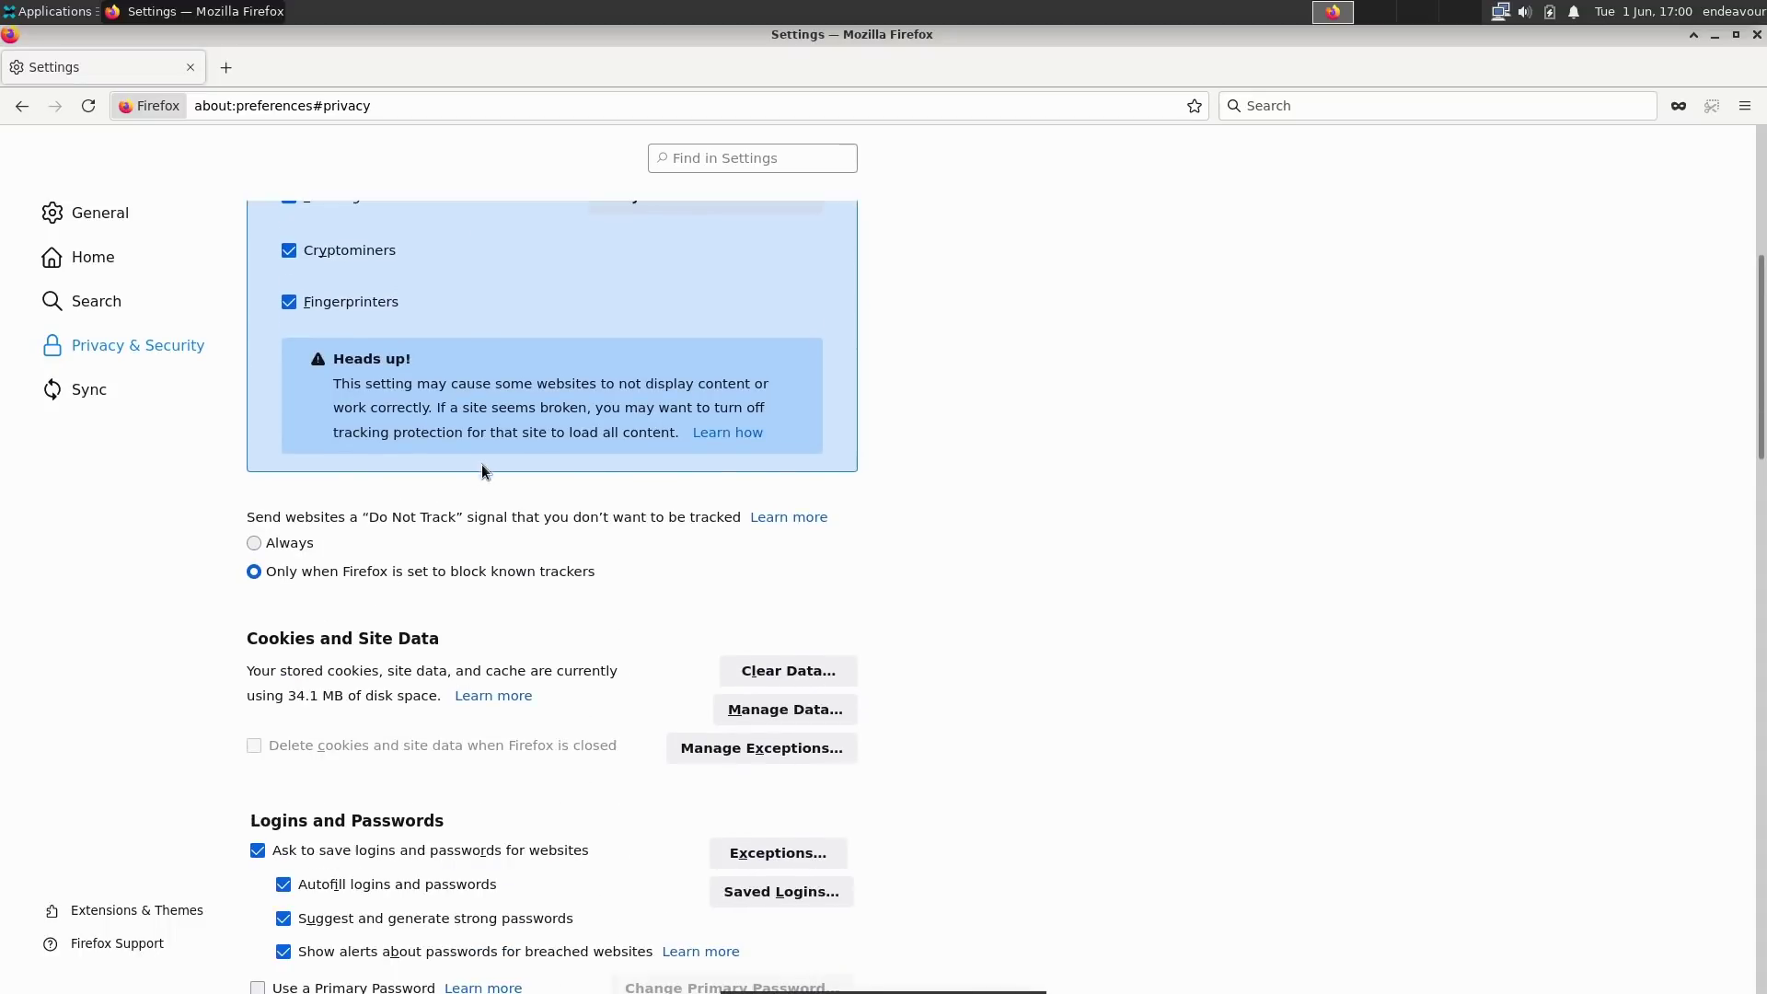
{"action": "scroll", "coordinate": [516, 633], "scroll_direction": "down", "scroll_amount": 2}
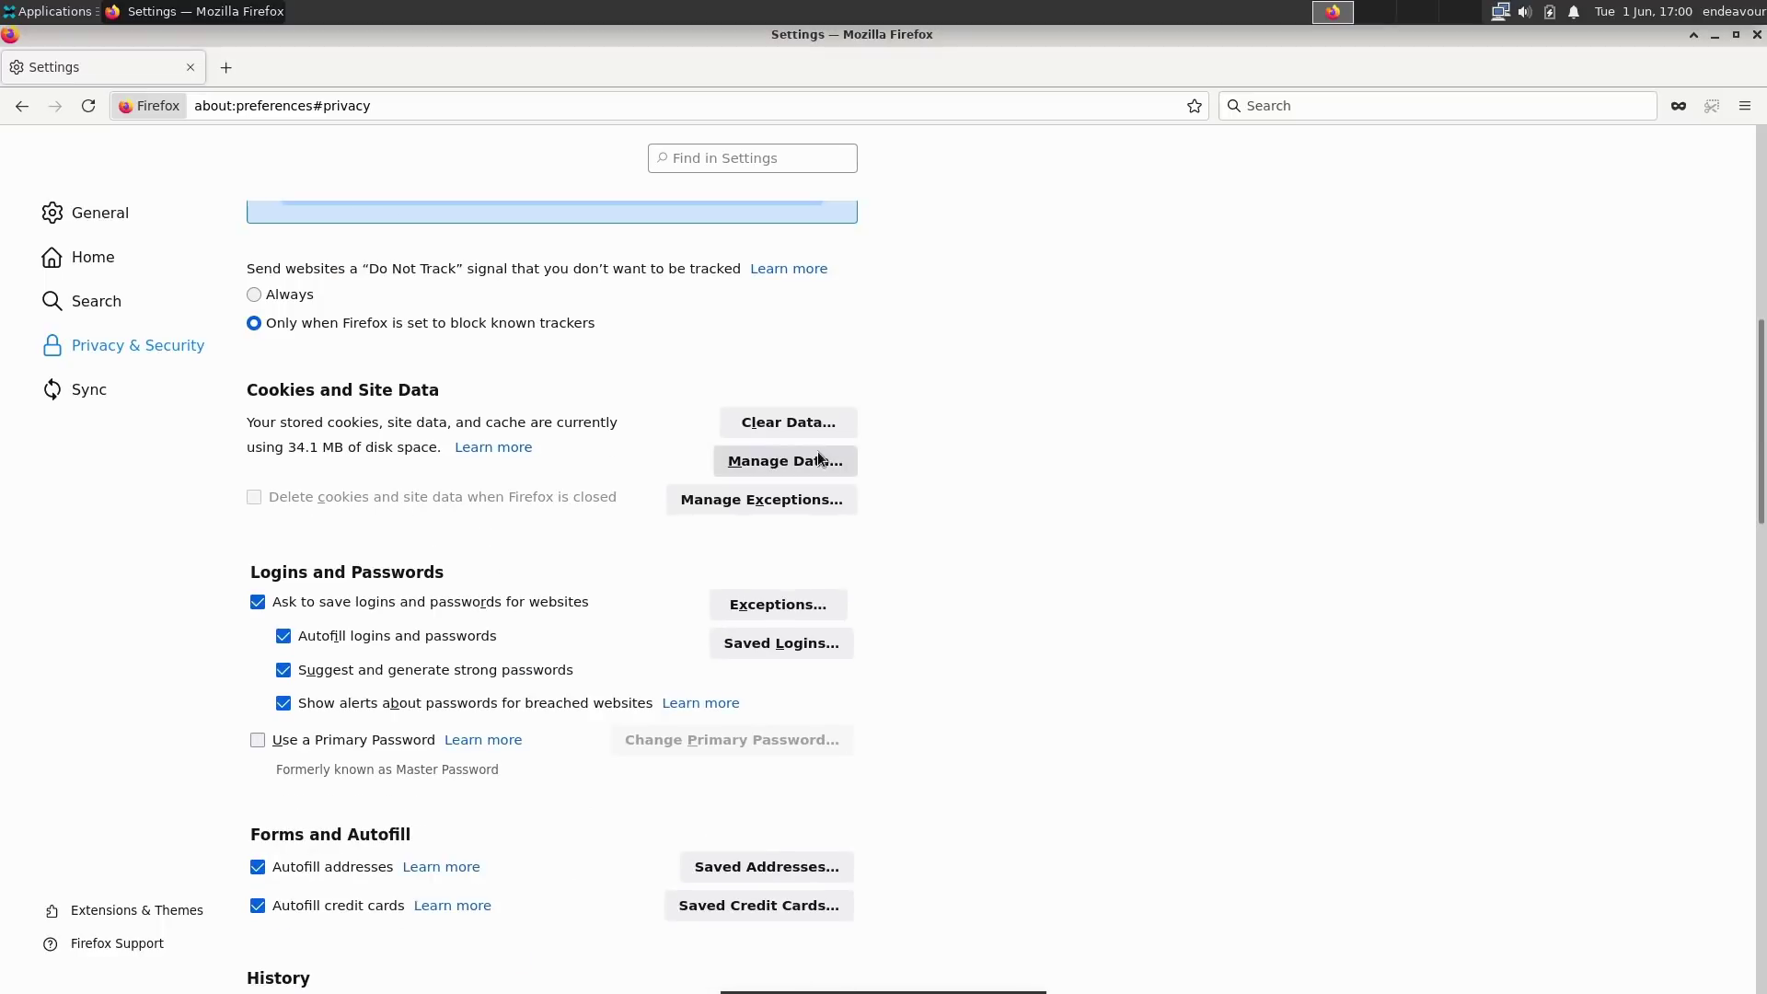
{"action": "scroll", "coordinate": [765, 656], "scroll_direction": "down", "scroll_amount": 18}
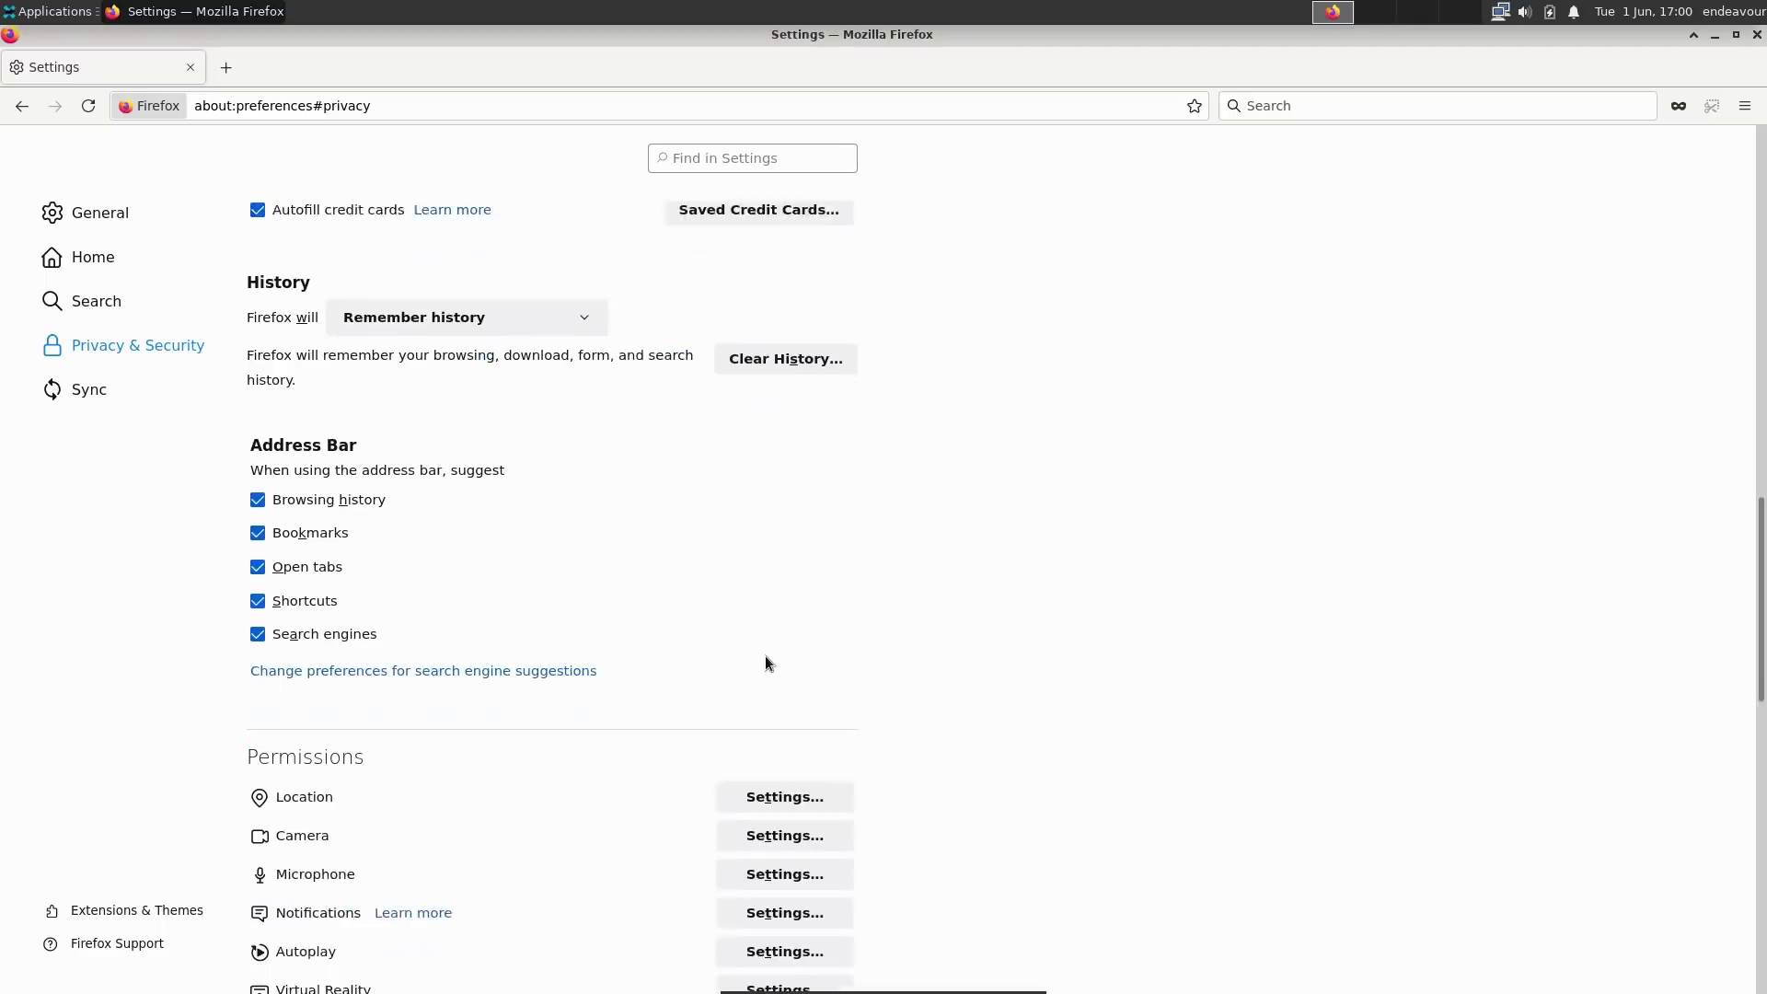
{"action": "scroll", "coordinate": [765, 657], "scroll_direction": "down", "scroll_amount": 1}
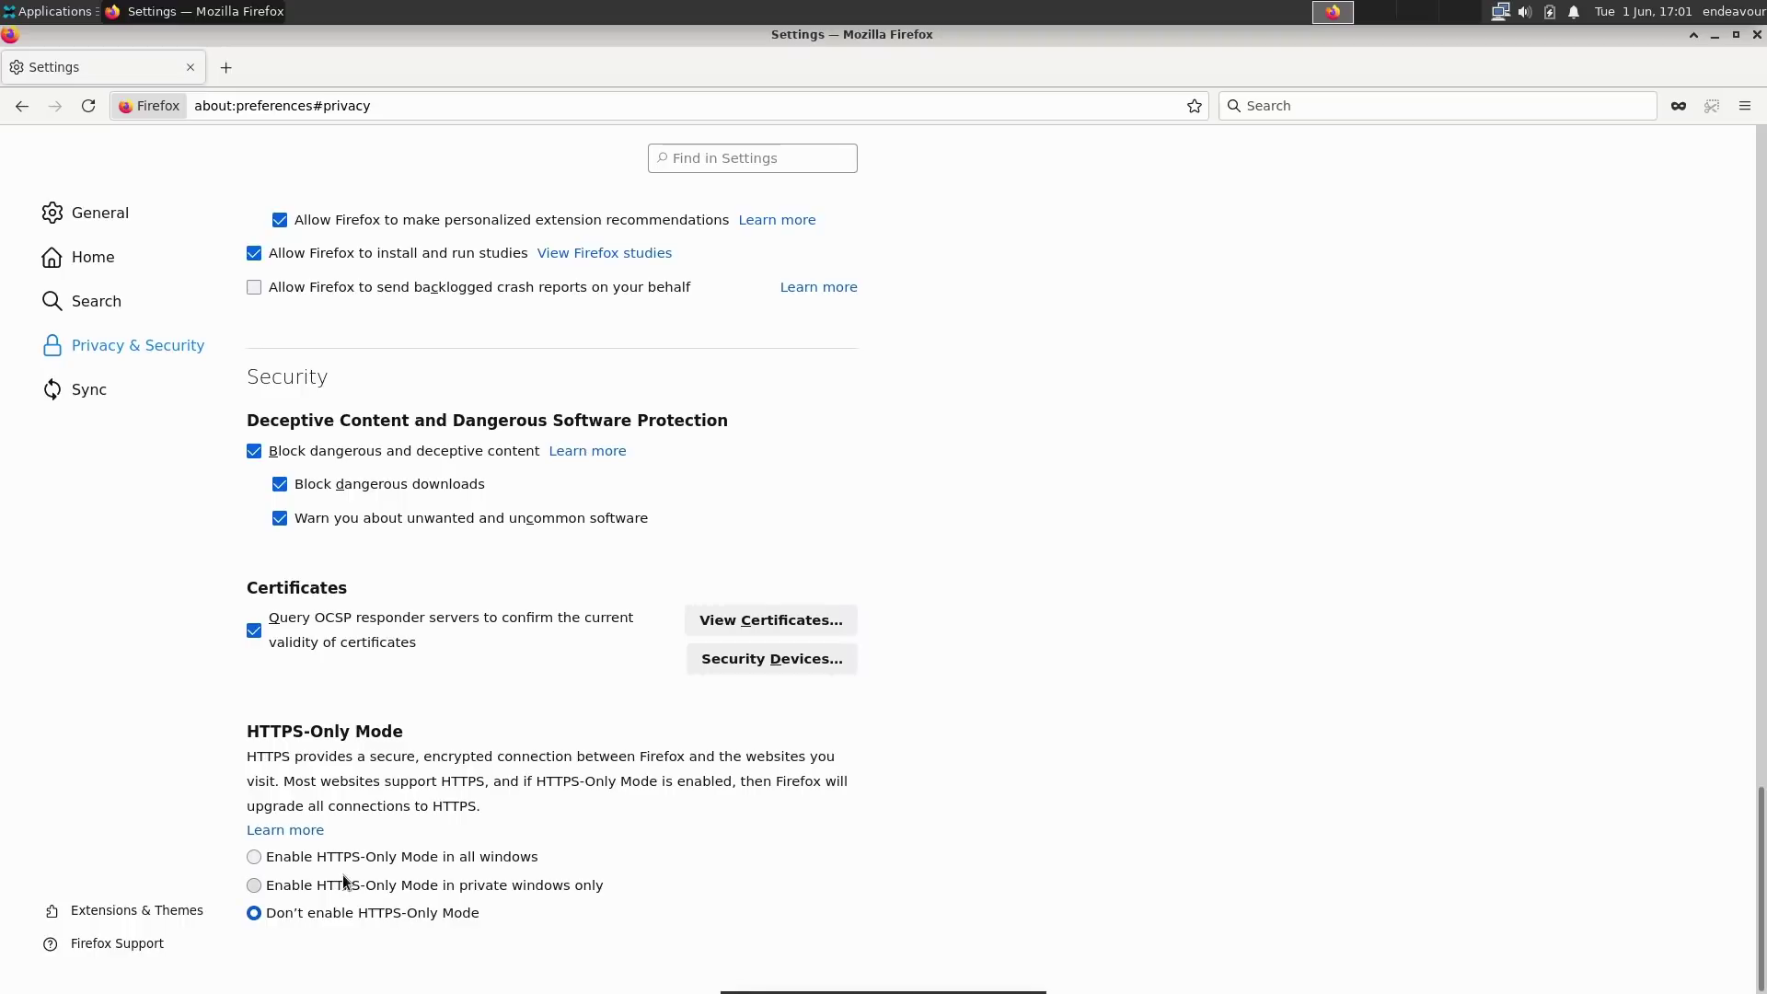
{"action": "left_click", "coordinate": [322, 858]}
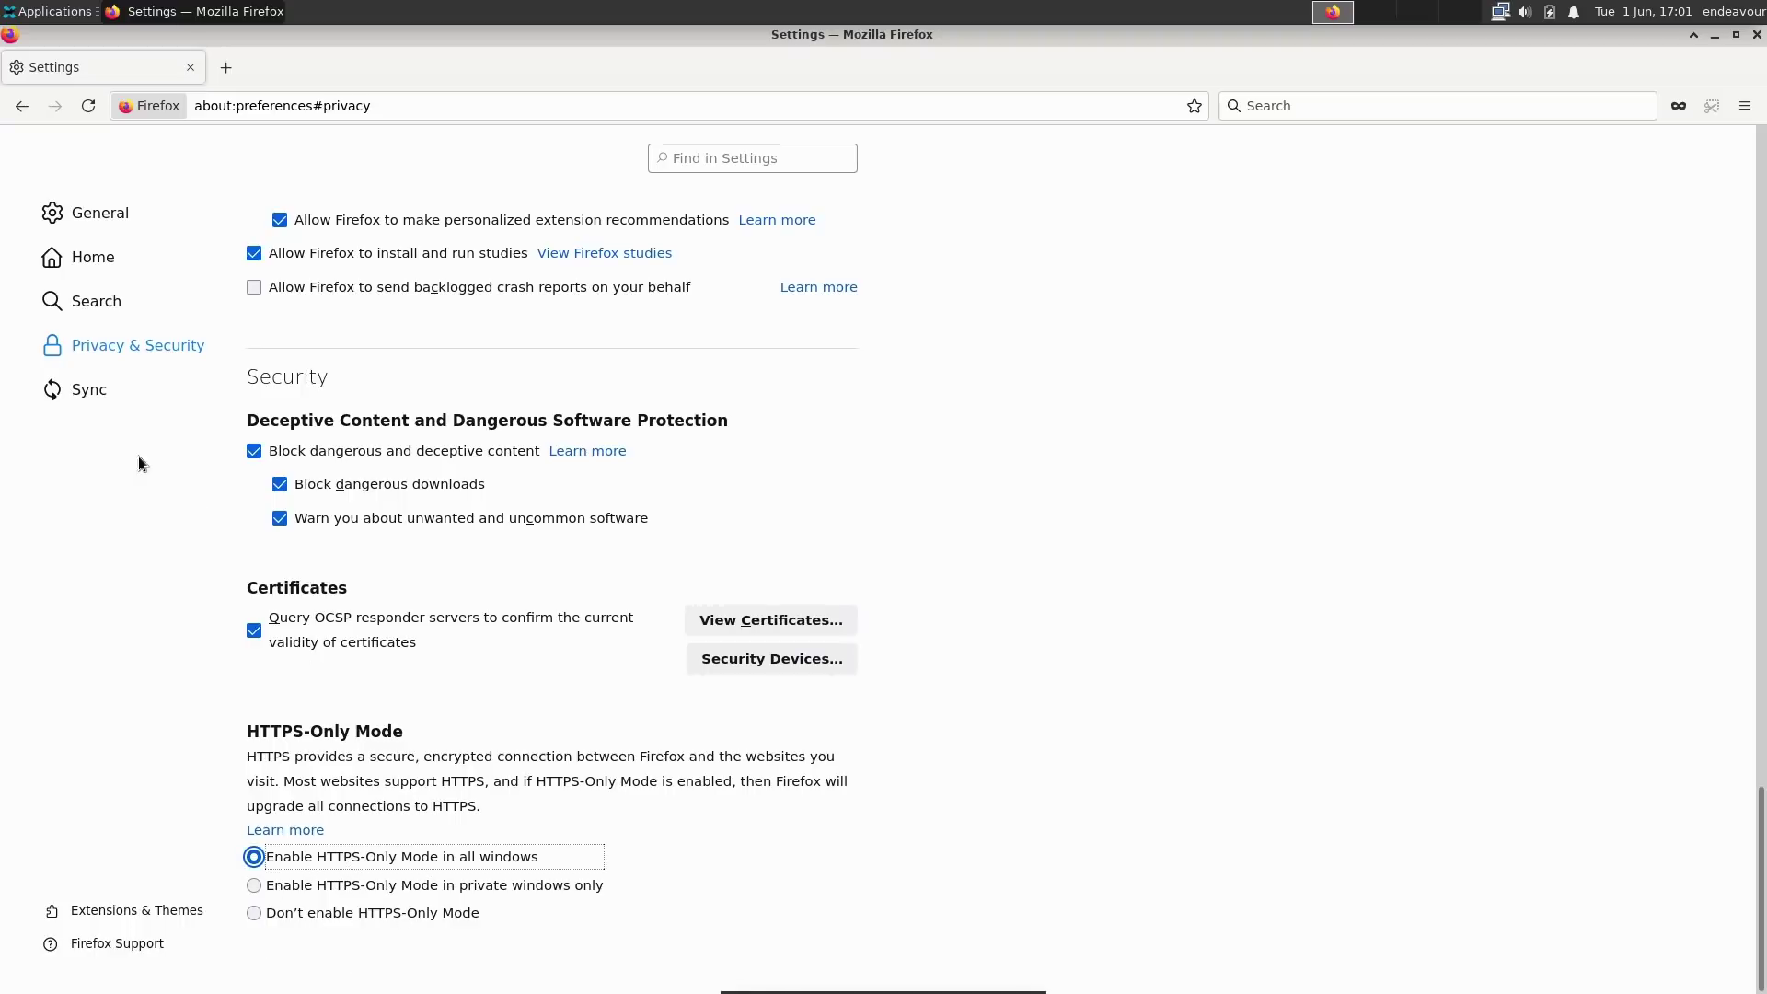
{"action": "left_click", "coordinate": [91, 392]}
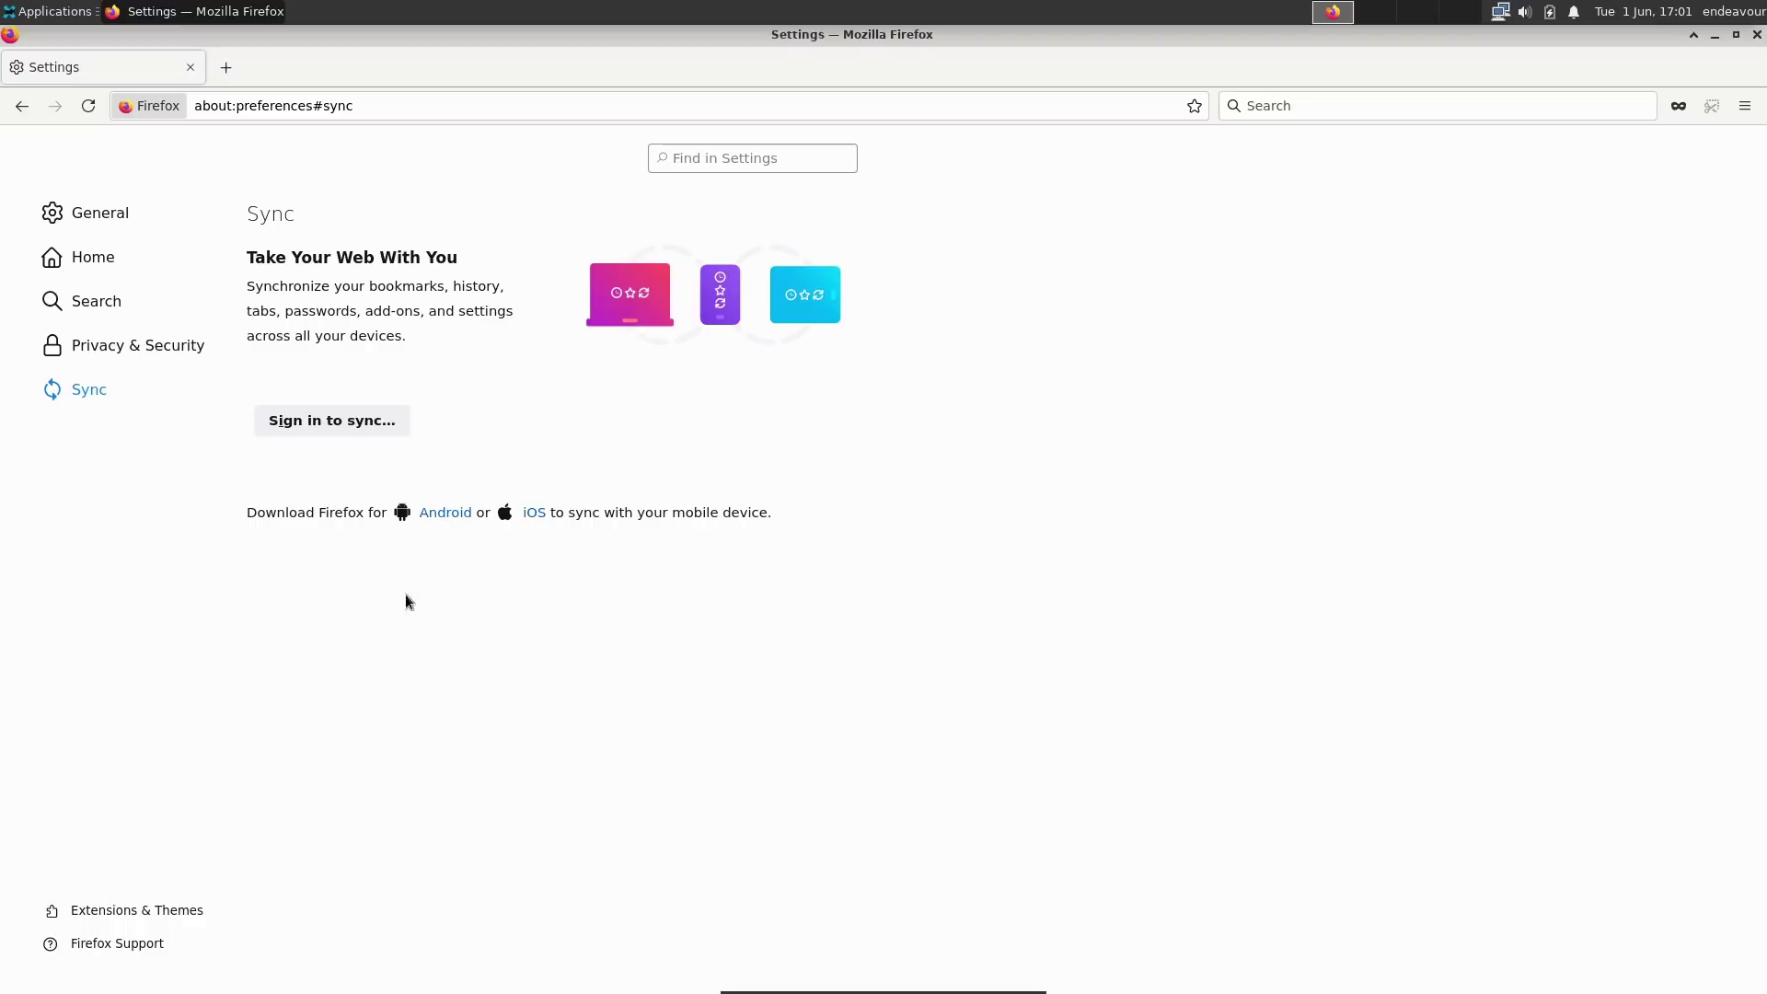
- In Extensions & Themes, install and add the Fairytale Of Nature theme
{"action": "left_click", "coordinate": [178, 909]}
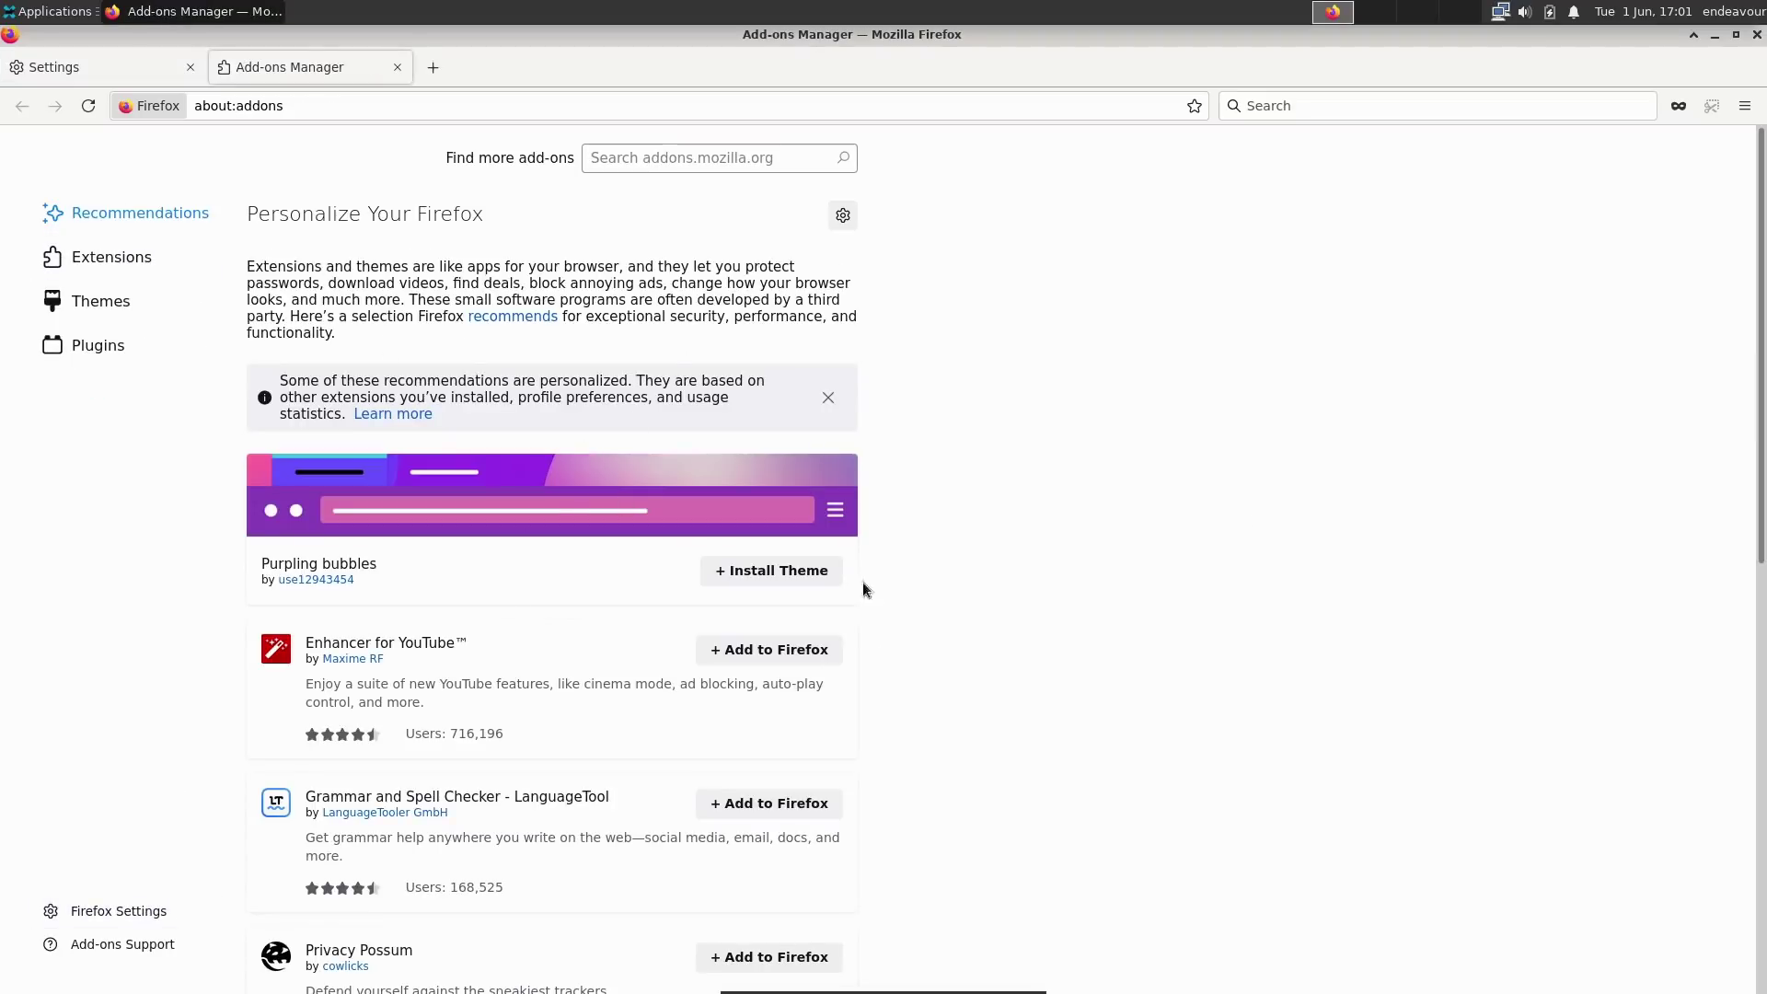
{"action": "left_click", "coordinate": [97, 302]}
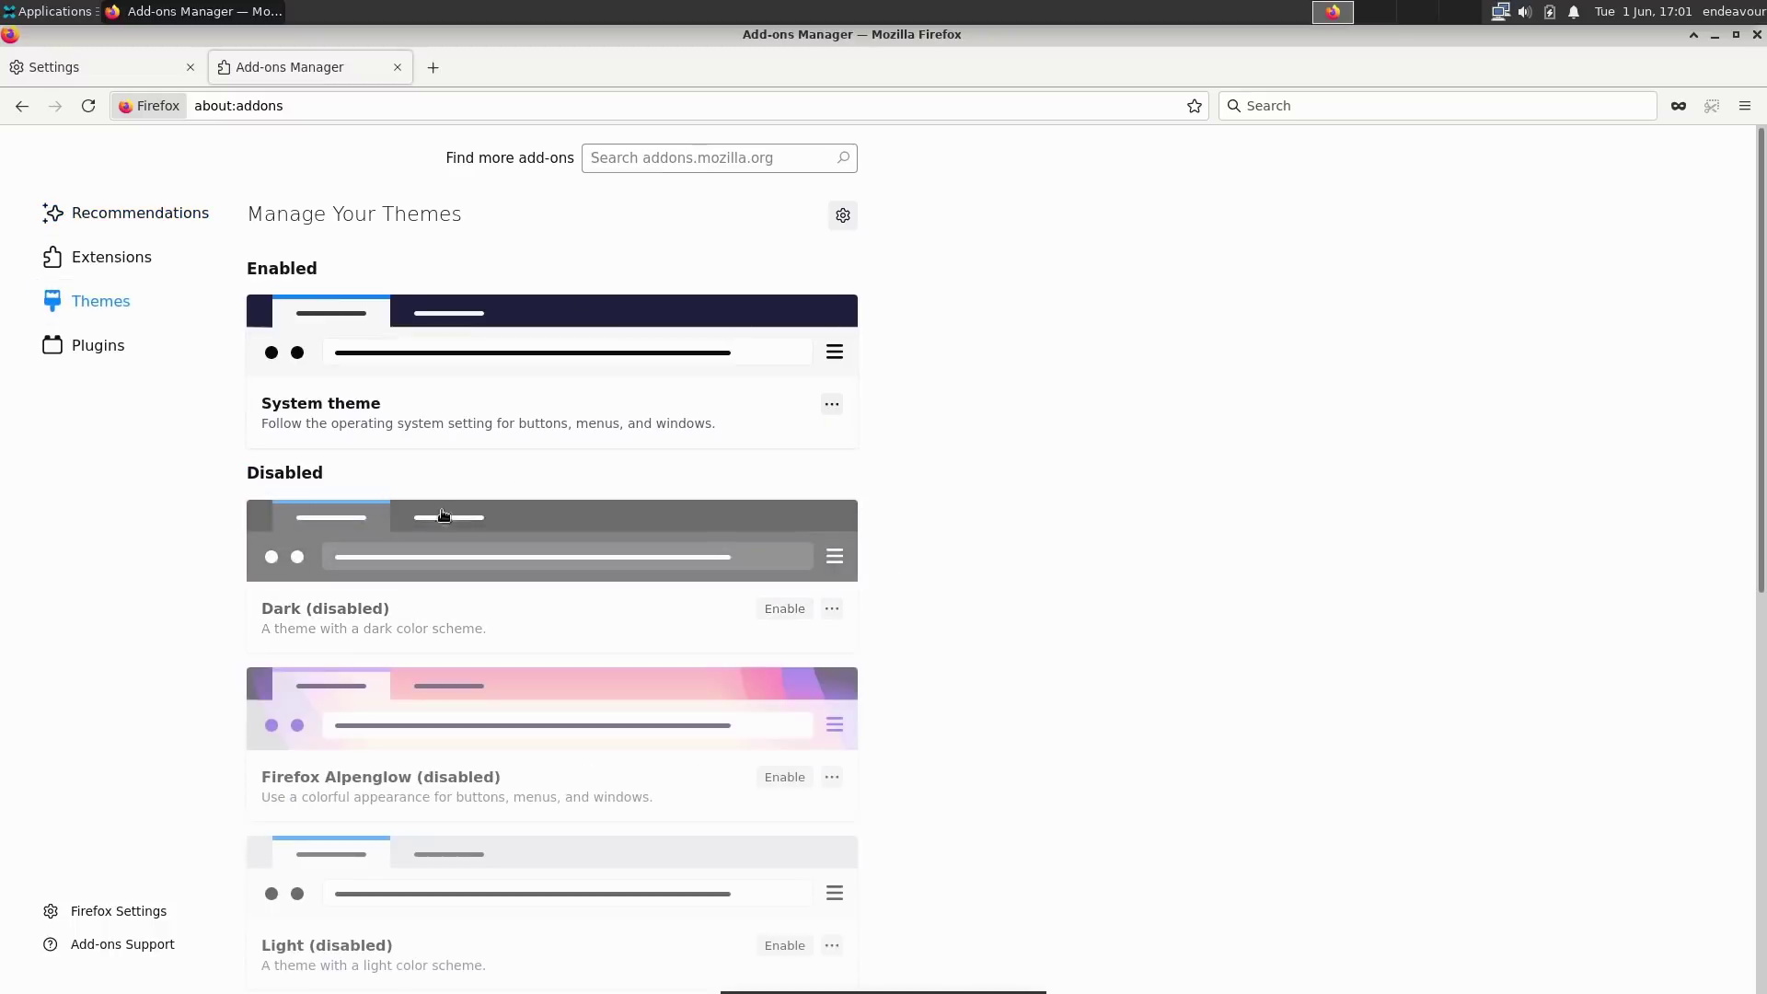
{"action": "scroll", "coordinate": [651, 572], "scroll_direction": "down", "scroll_amount": 7}
{"action": "scroll", "coordinate": [726, 659], "scroll_direction": "up", "scroll_amount": 1}
{"action": "scroll", "coordinate": [726, 658], "scroll_direction": "down", "scroll_amount": 6}
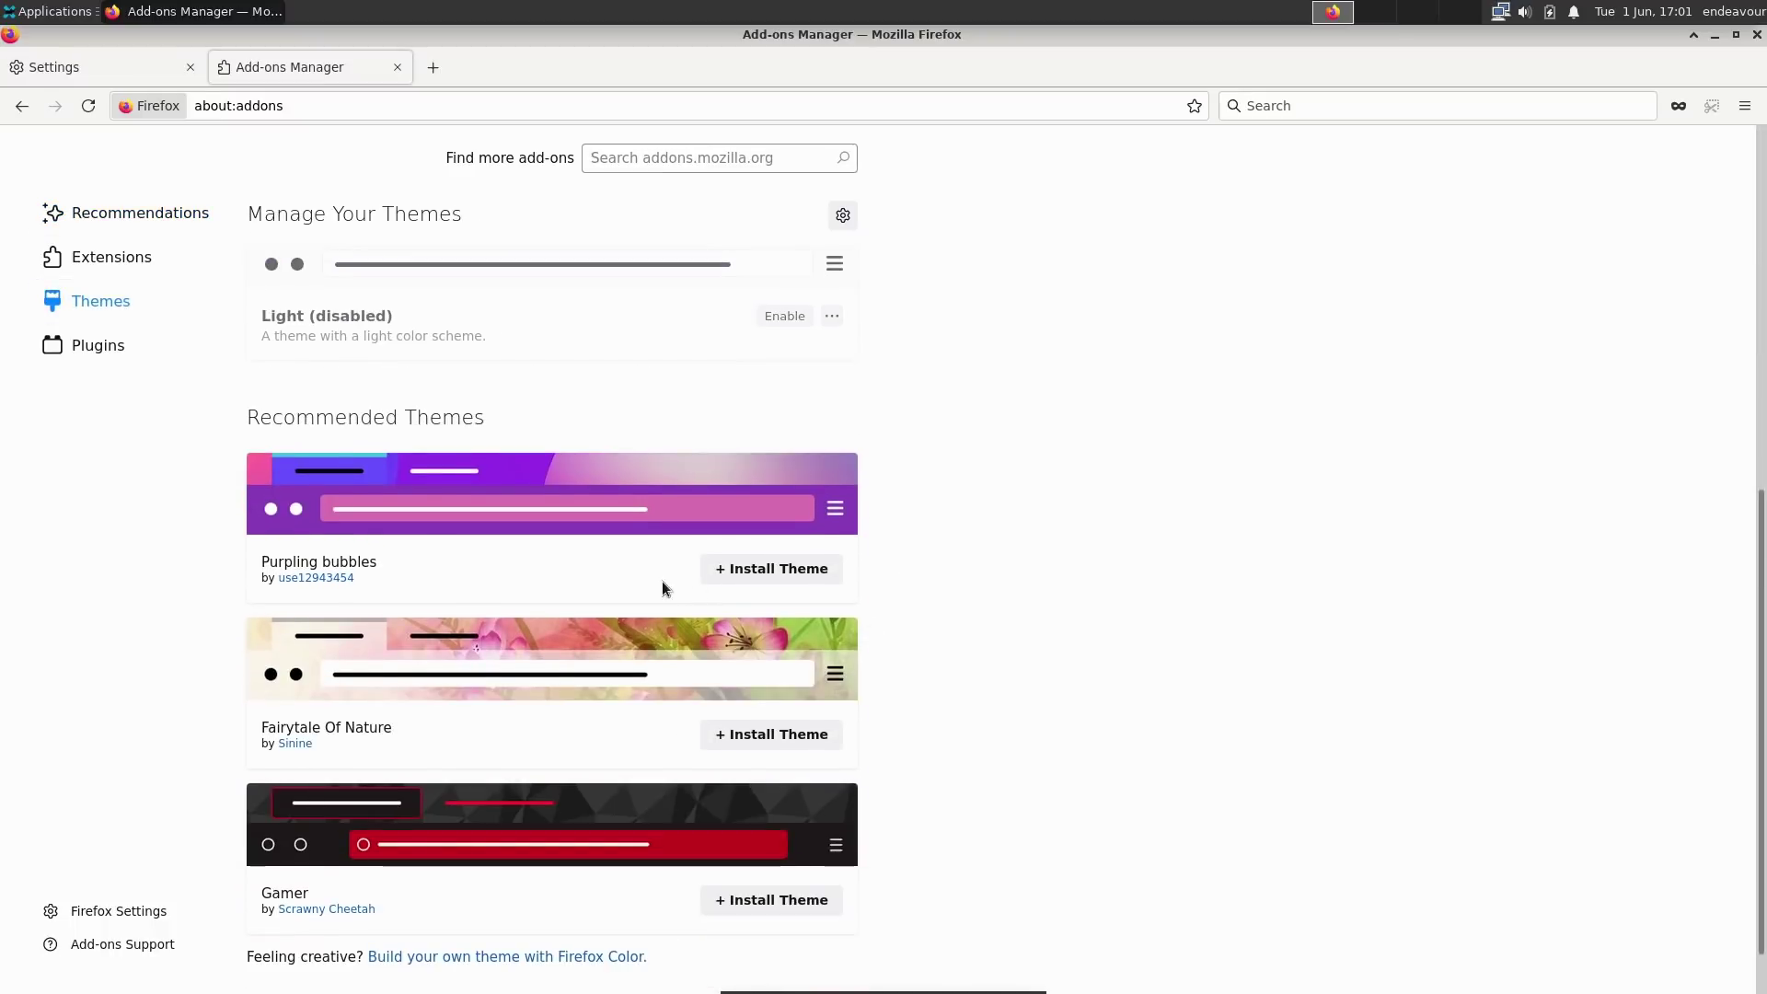
{"action": "left_click", "coordinate": [773, 734]}
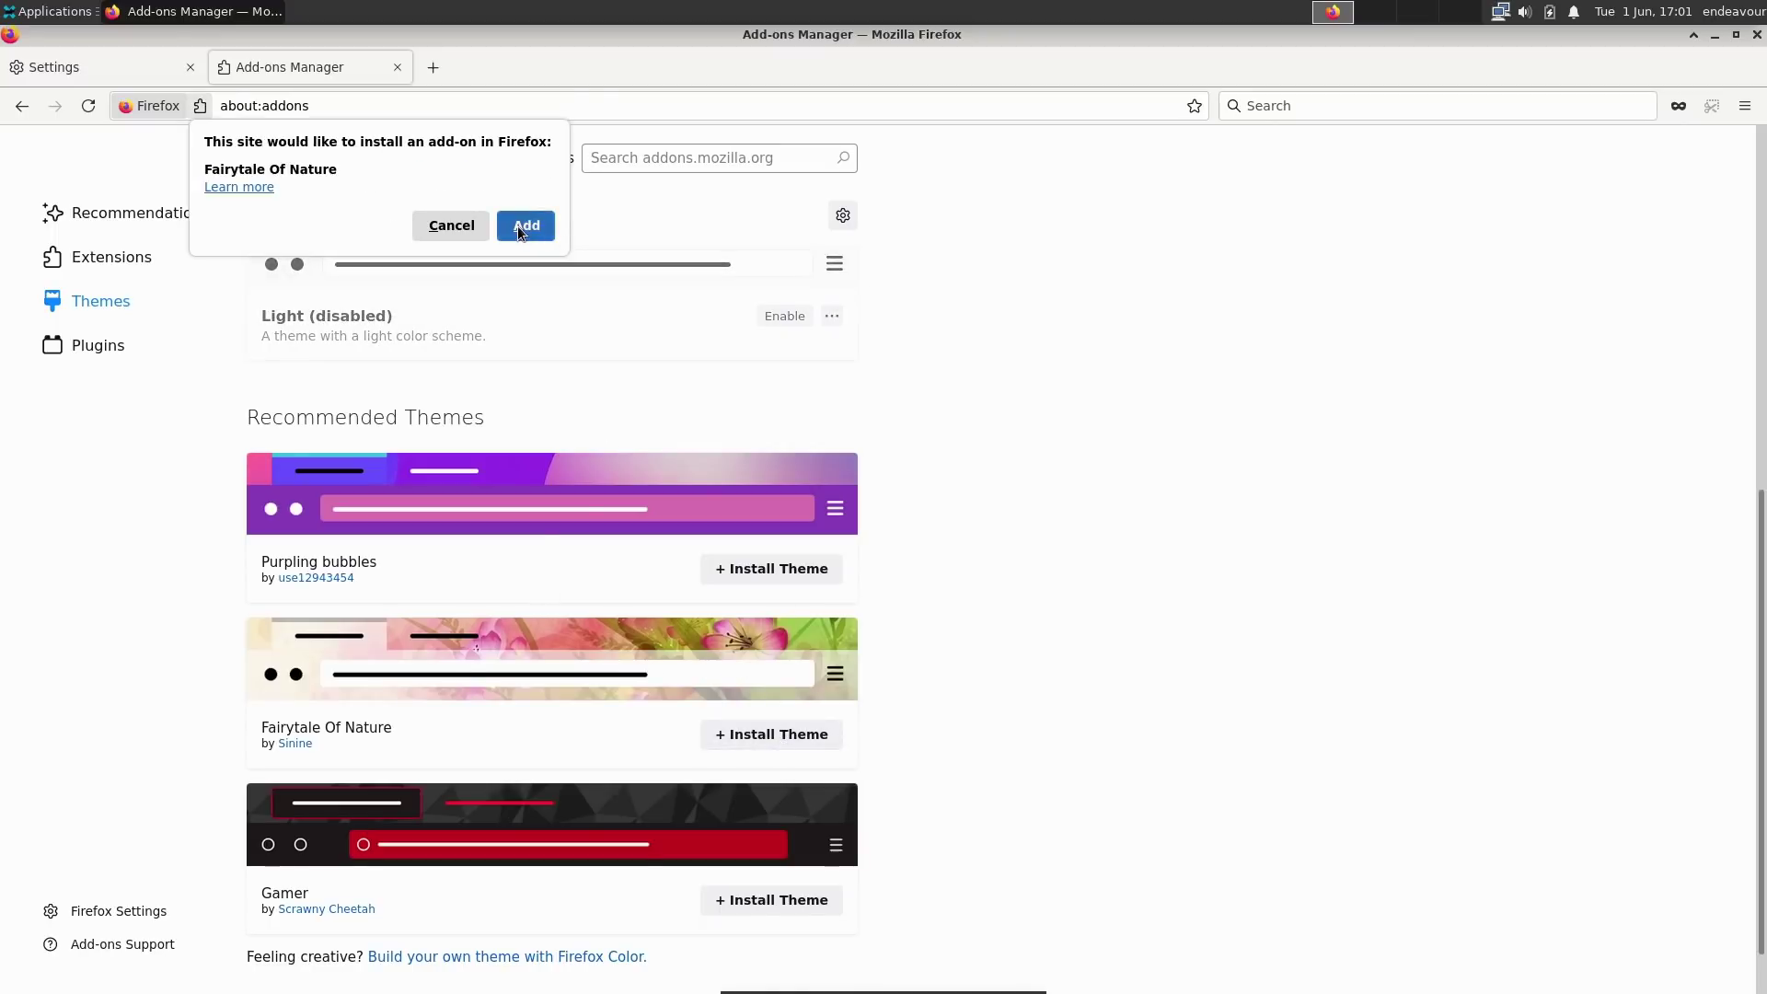
{"action": "left_click", "coordinate": [520, 225]}
- Install and add the Gamer theme, then close the Add-ons Manager tab
{"action": "scroll", "coordinate": [764, 479], "scroll_direction": "down", "scroll_amount": 1}
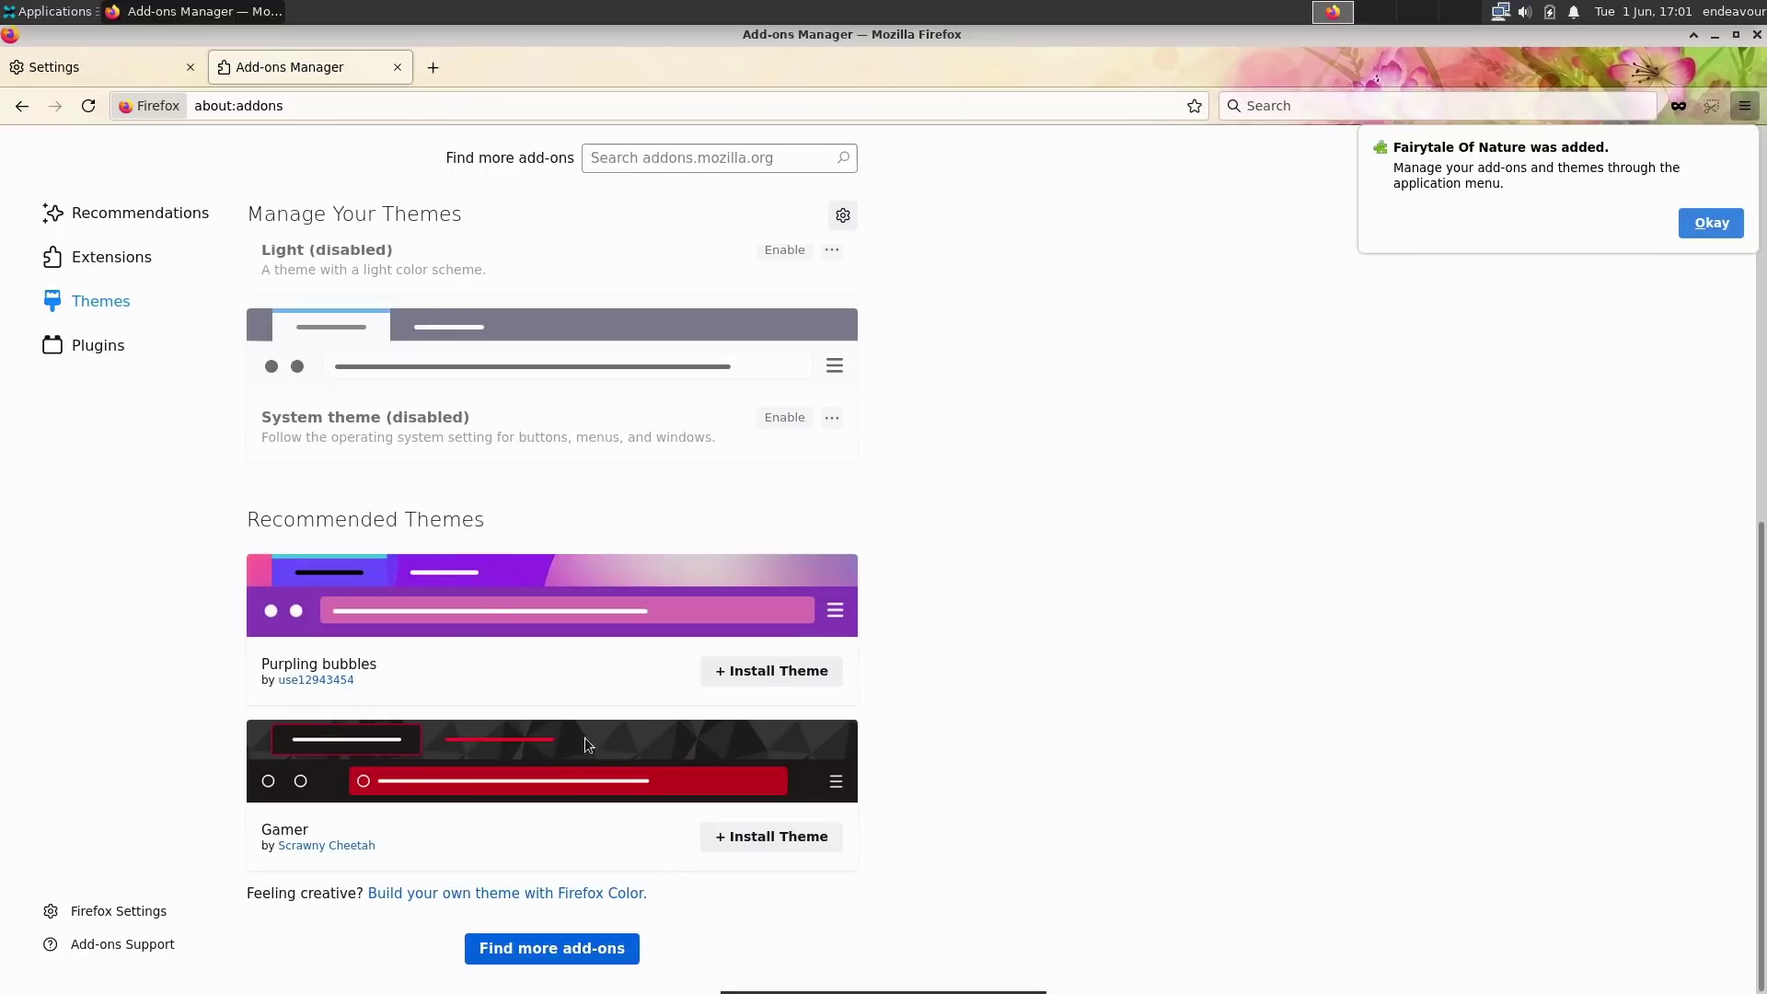
{"action": "left_click", "coordinate": [779, 837]}
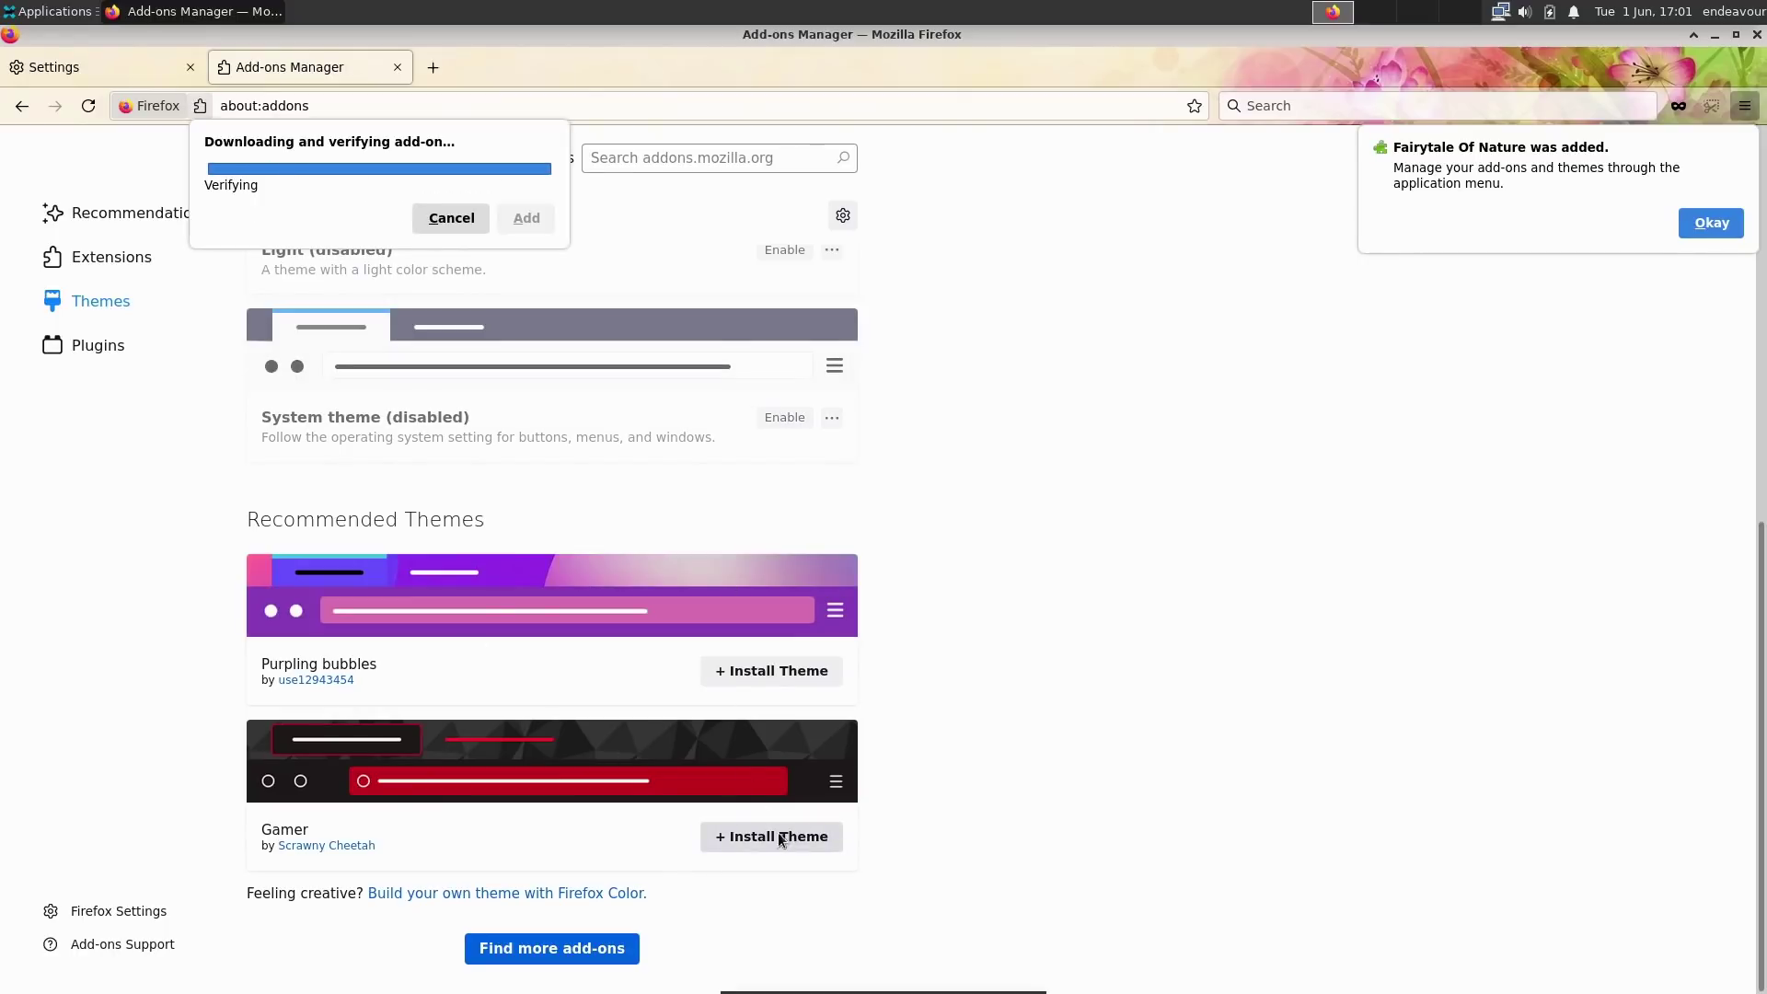
{"action": "left_click", "coordinate": [526, 221]}
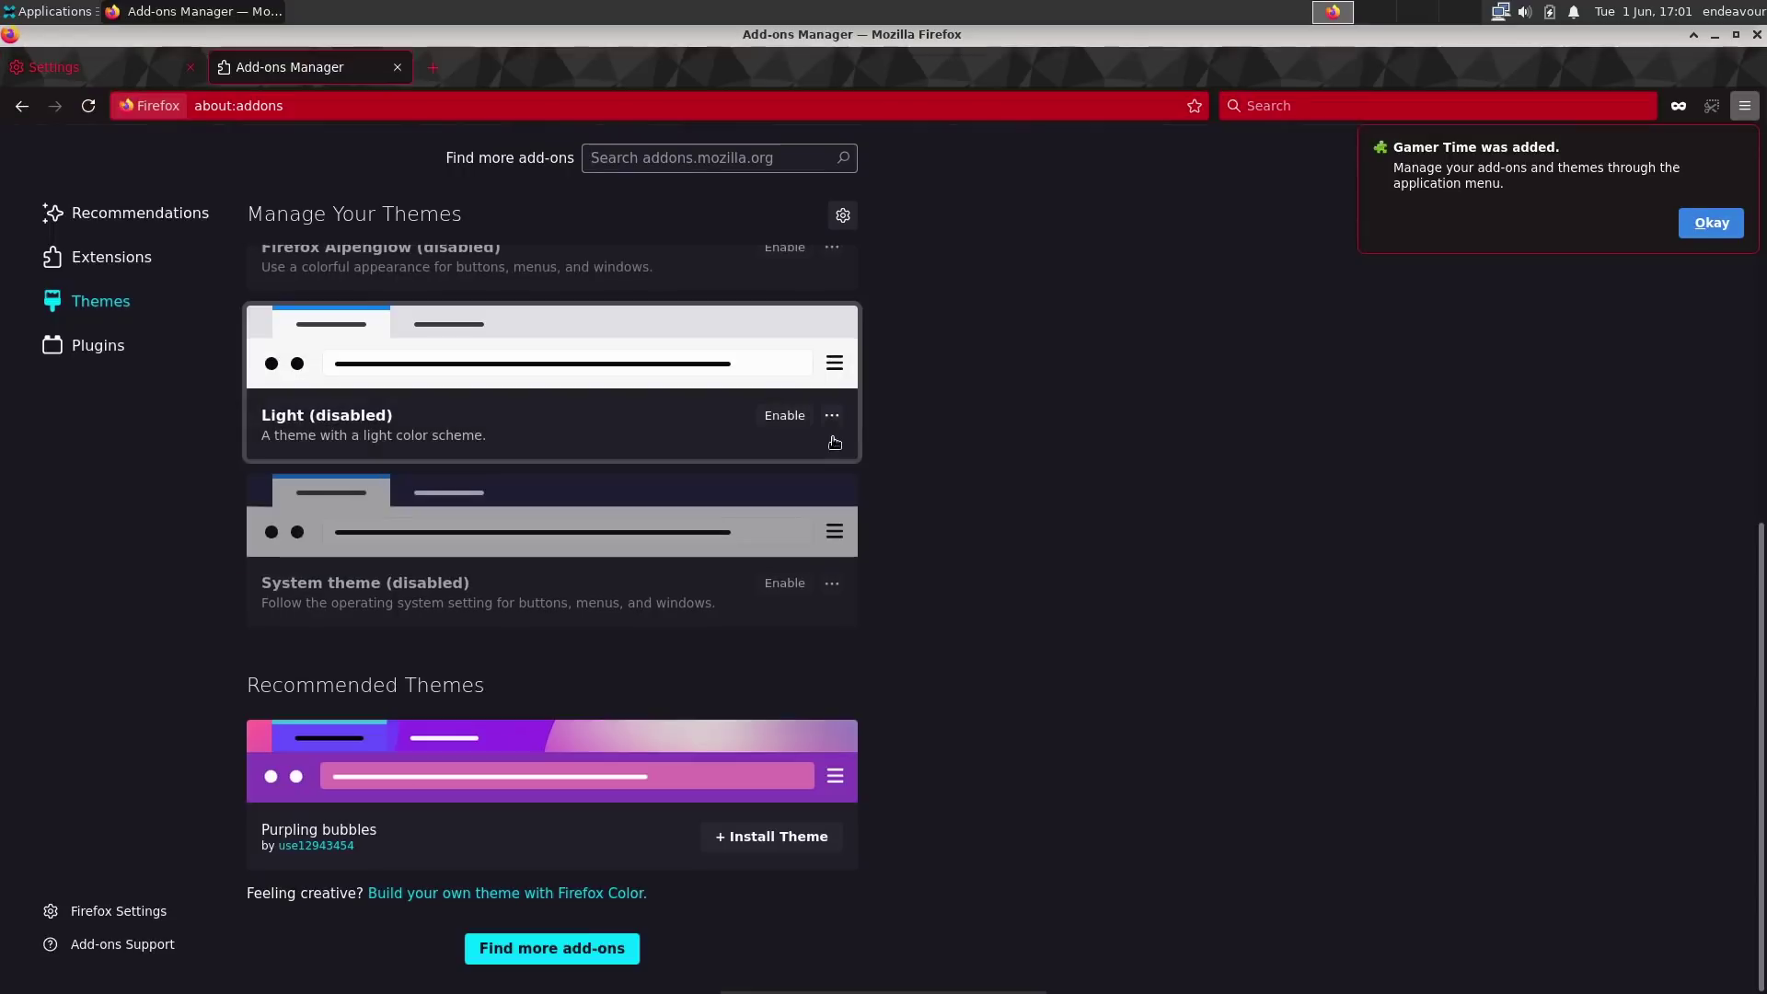
{"action": "left_click", "coordinate": [164, 69]}
{"action": "left_click", "coordinate": [292, 71]}
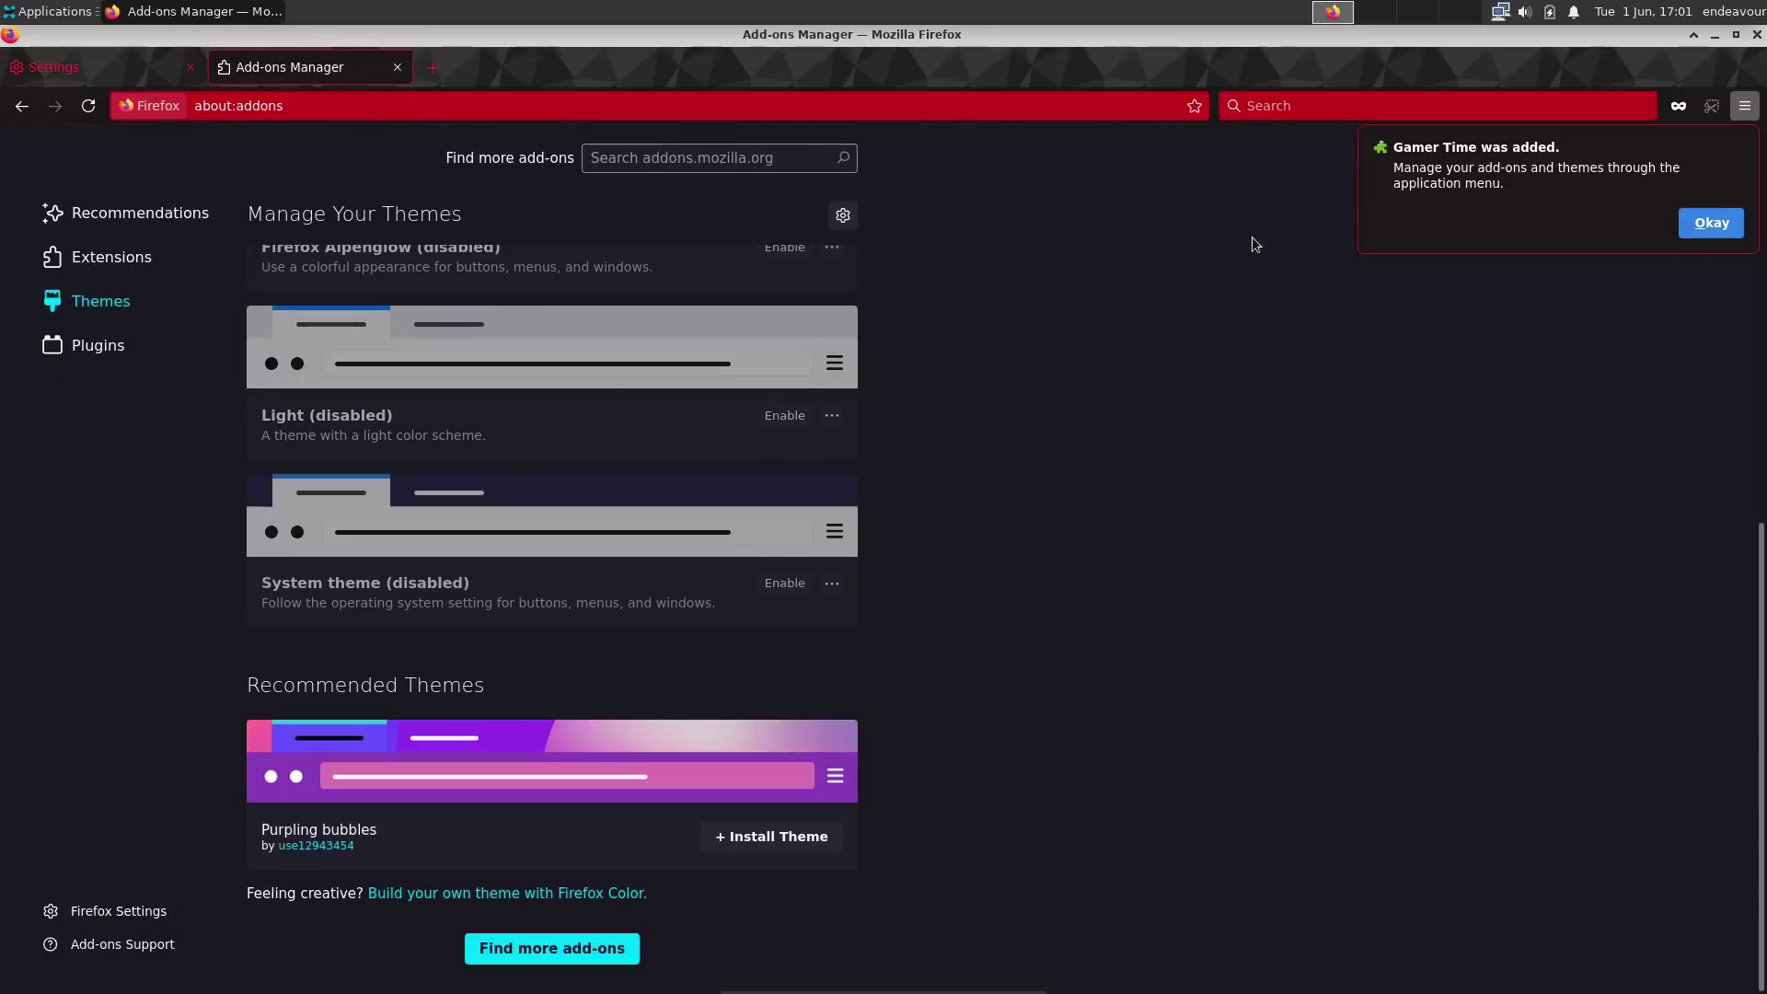
{"action": "left_click", "coordinate": [397, 67]}
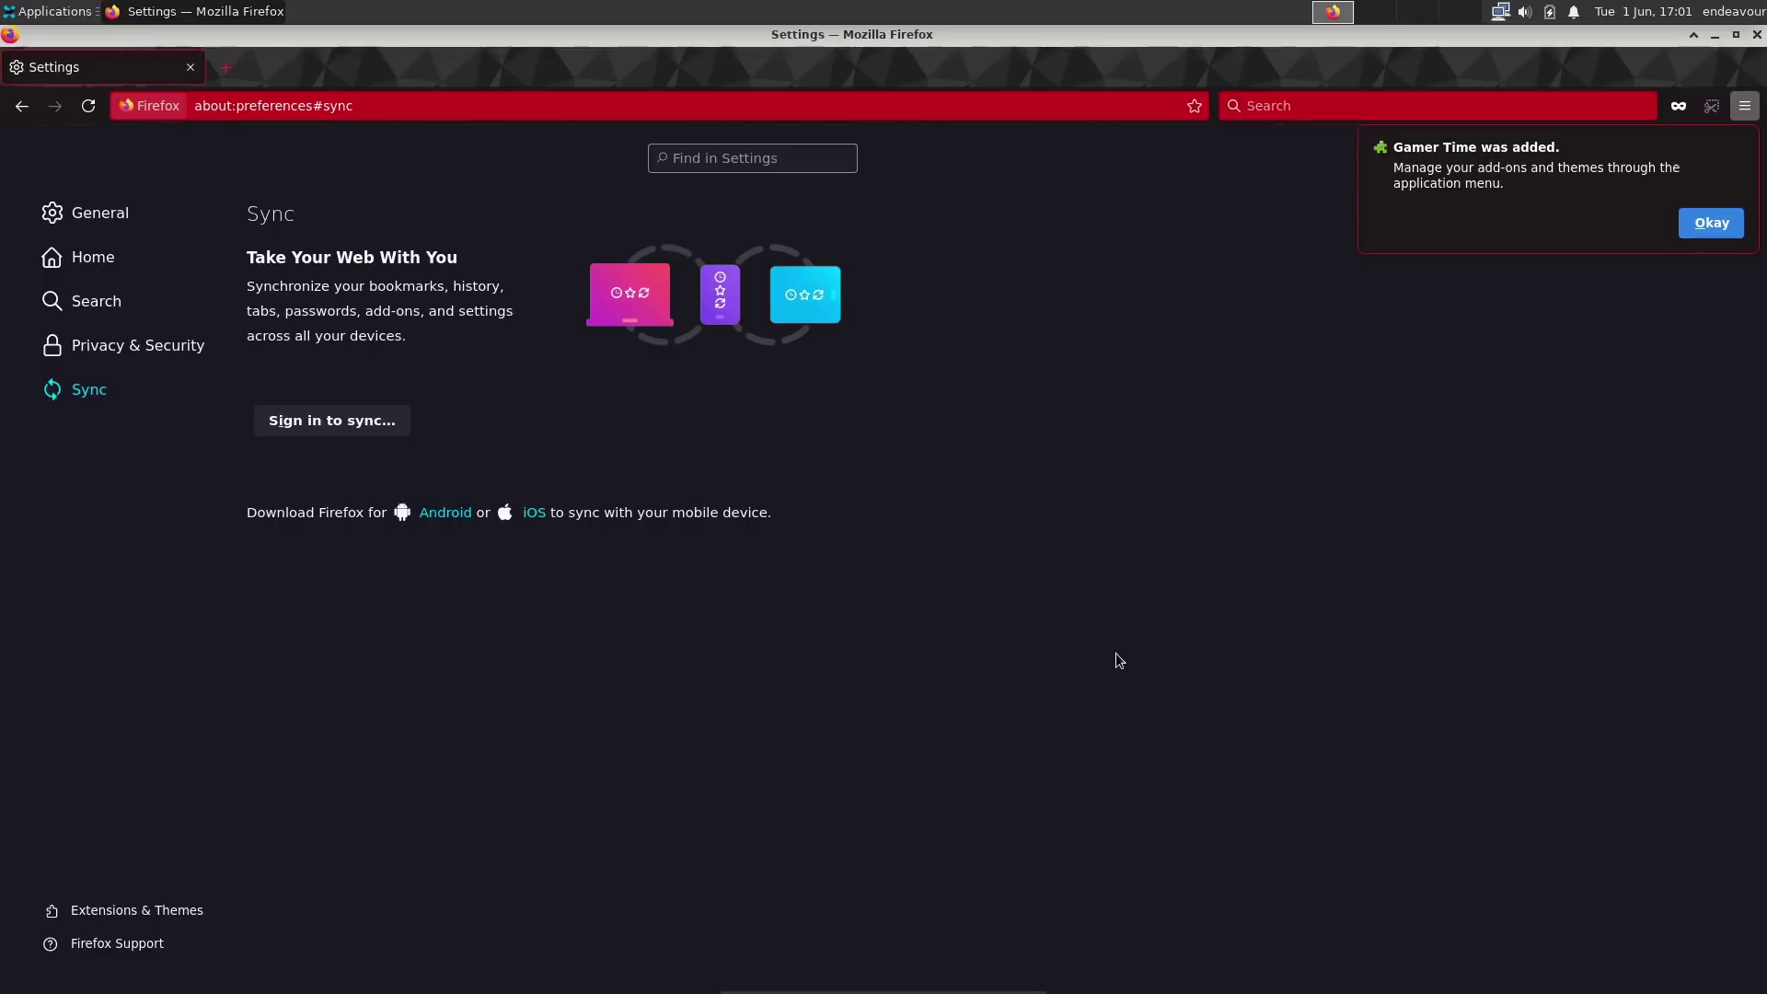
- Open a New Tab from the main menu, then return to the Settings tab
{"action": "left_click", "coordinate": [1746, 106]}
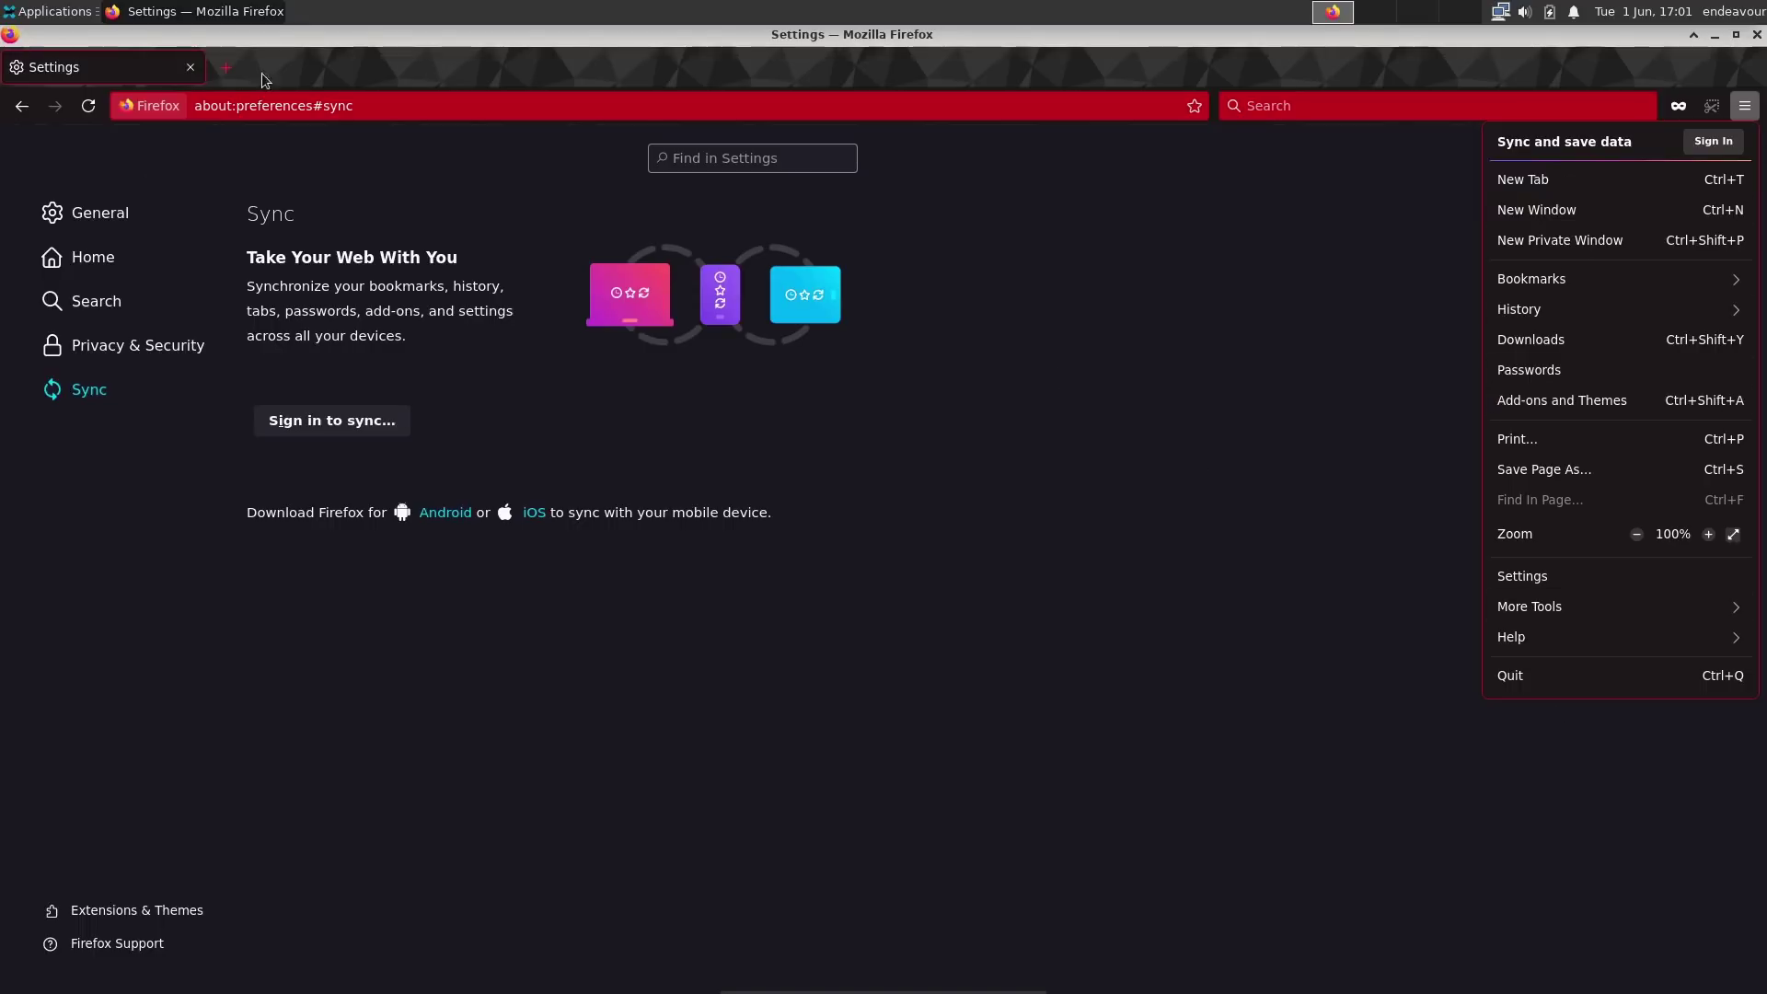
{"action": "left_click", "coordinate": [223, 75]}
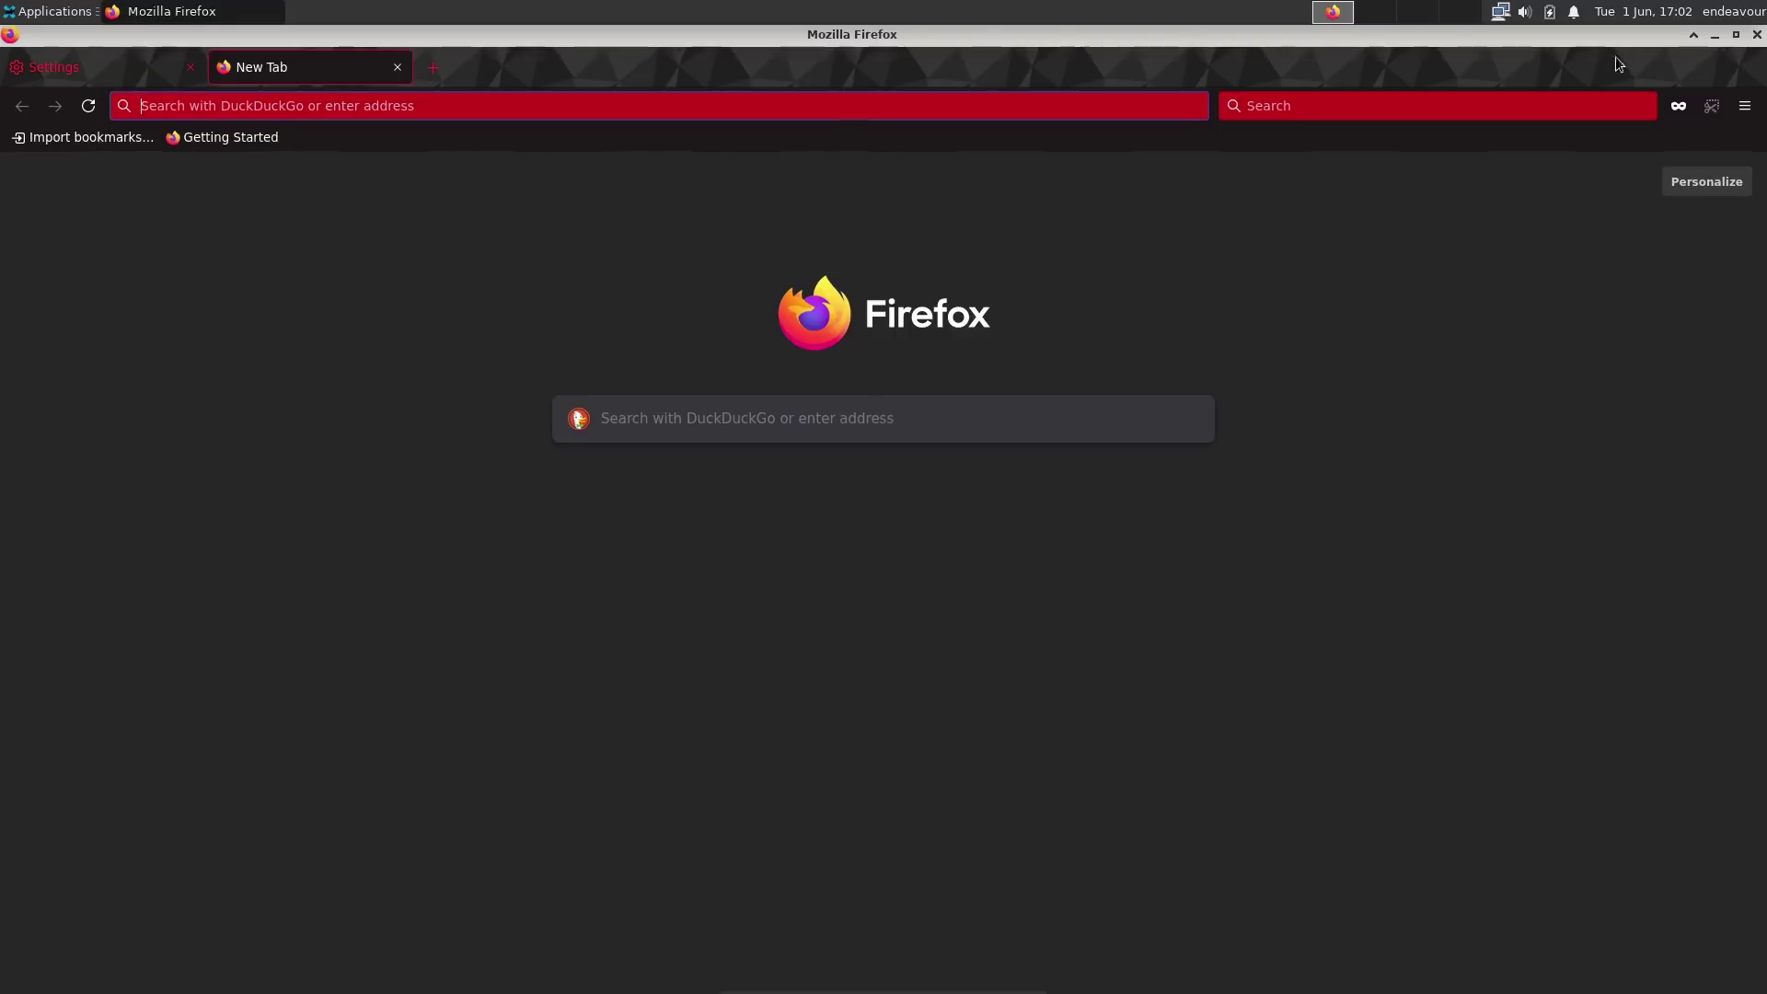
{"action": "left_click", "coordinate": [135, 68]}
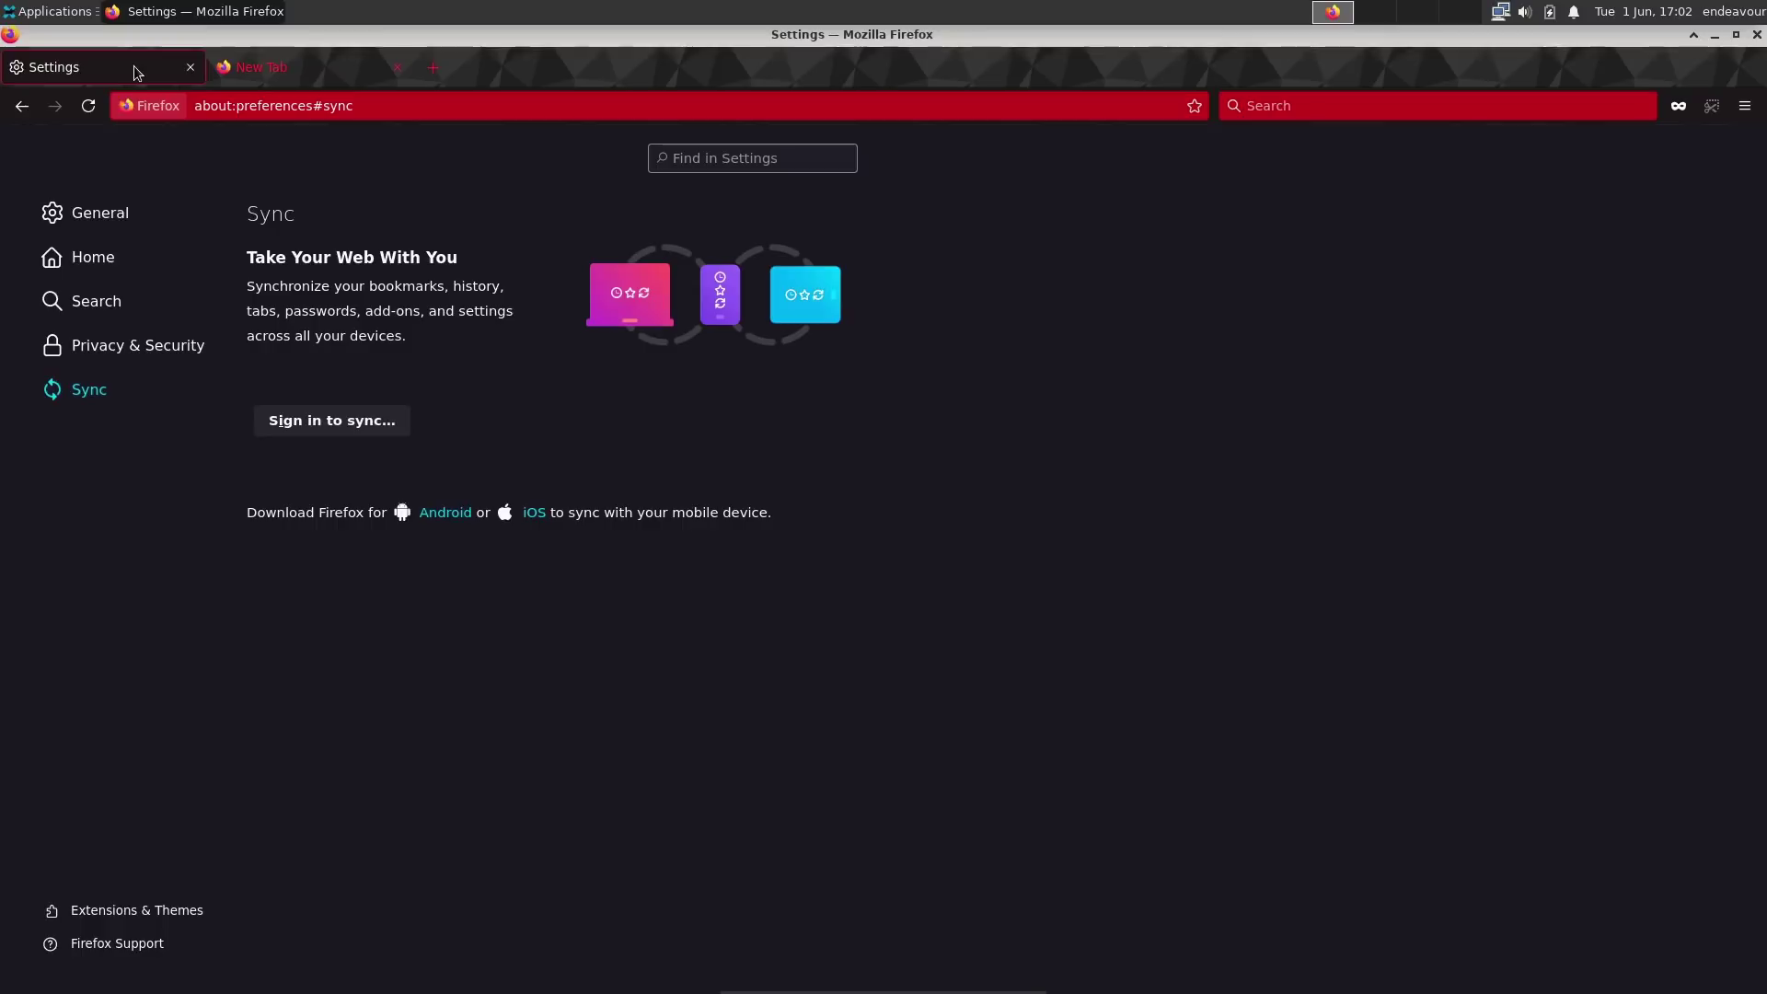
- Open a third tab and flip among the tabs before returning to Settings
{"action": "left_click", "coordinate": [103, 223]}
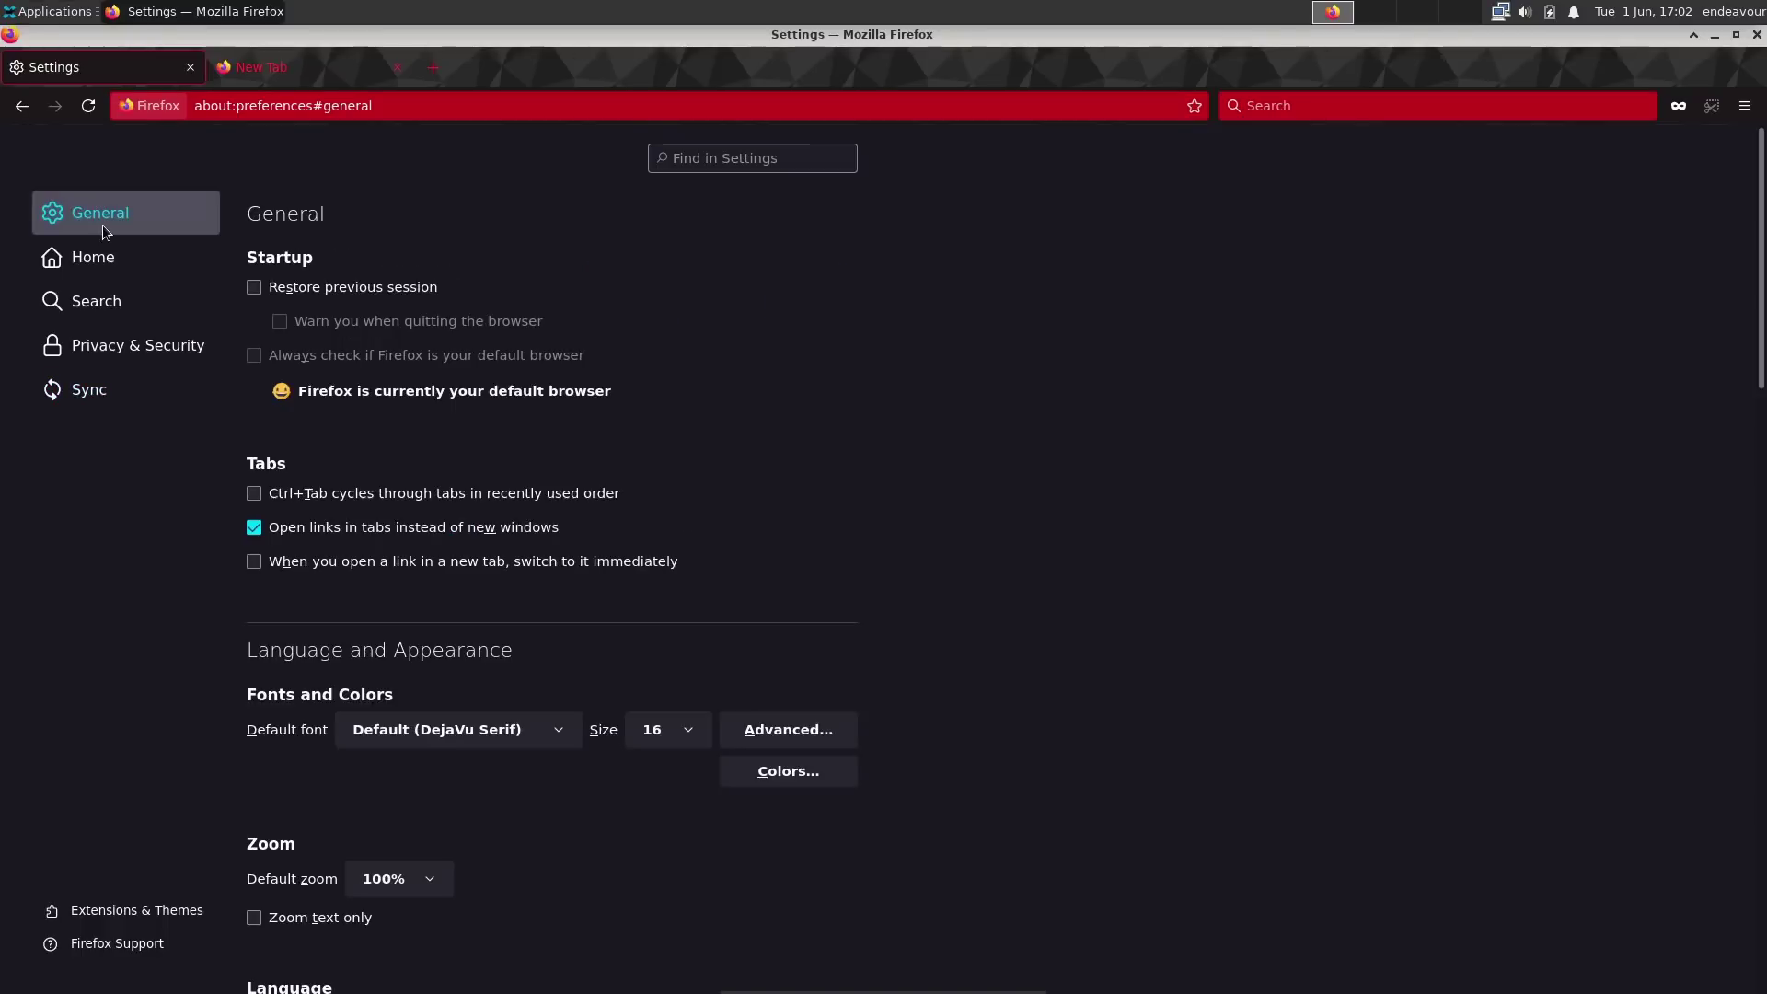
{"action": "left_click", "coordinate": [437, 69]}
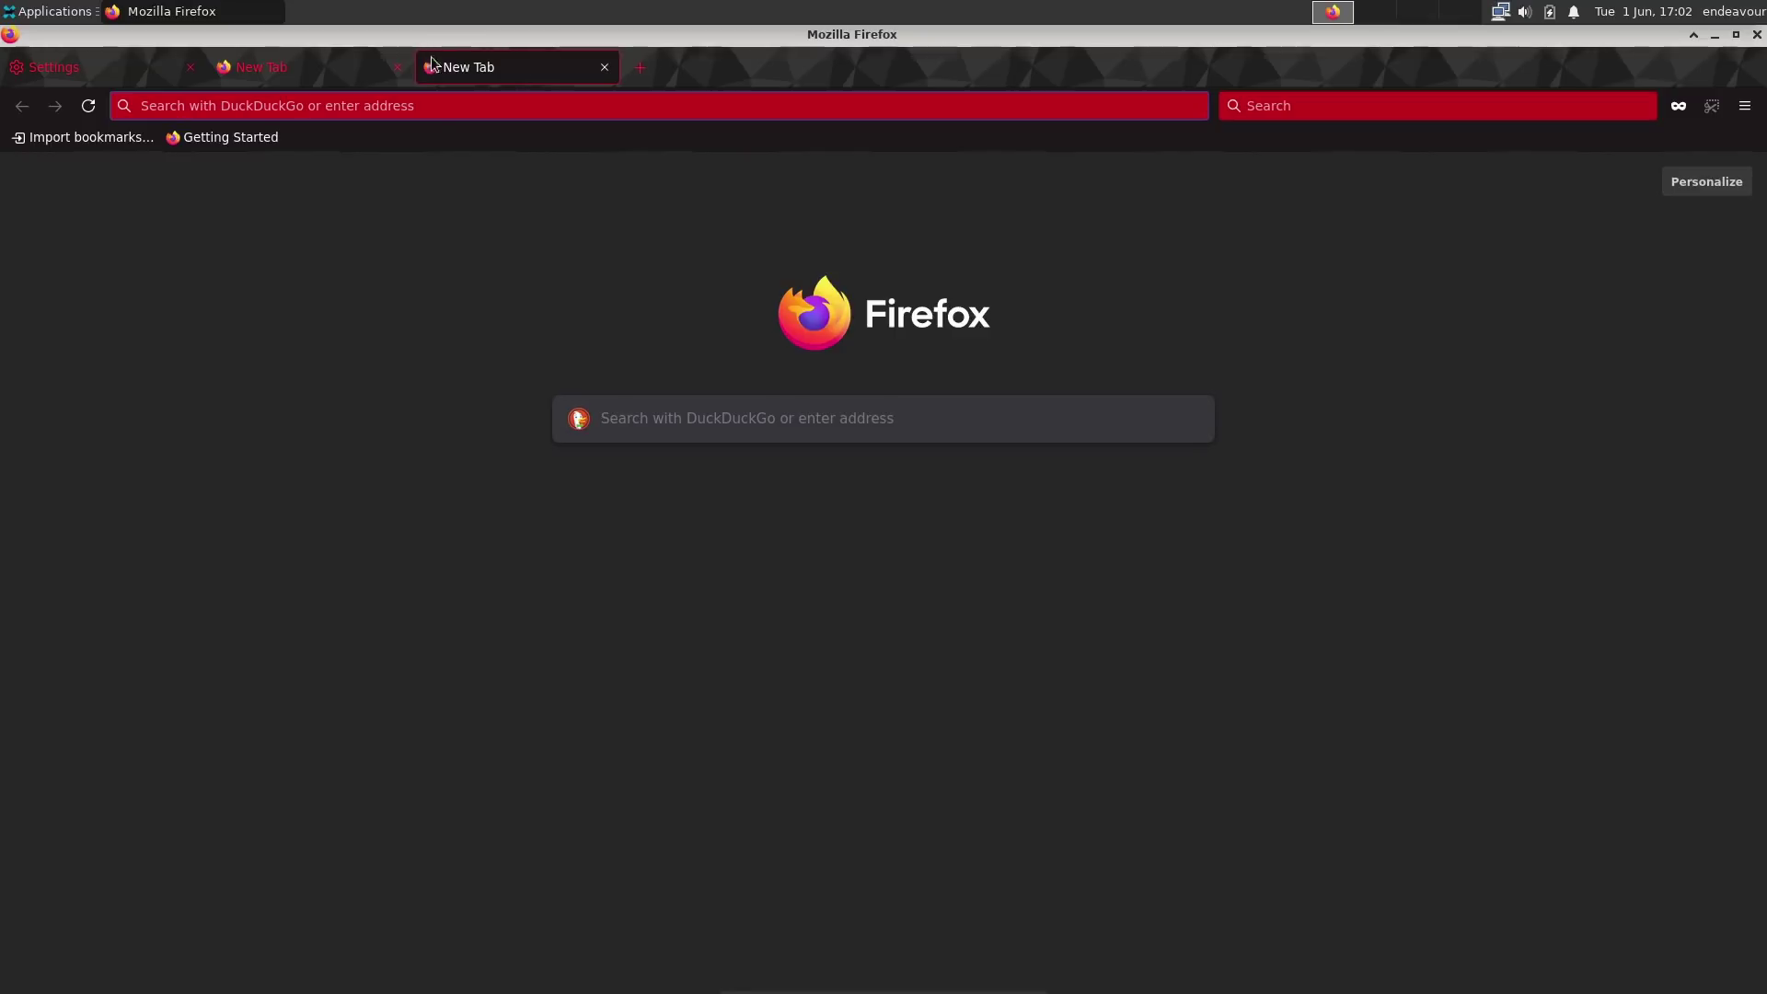
{"action": "left_click", "coordinate": [59, 76]}
{"action": "left_click", "coordinate": [293, 69]}
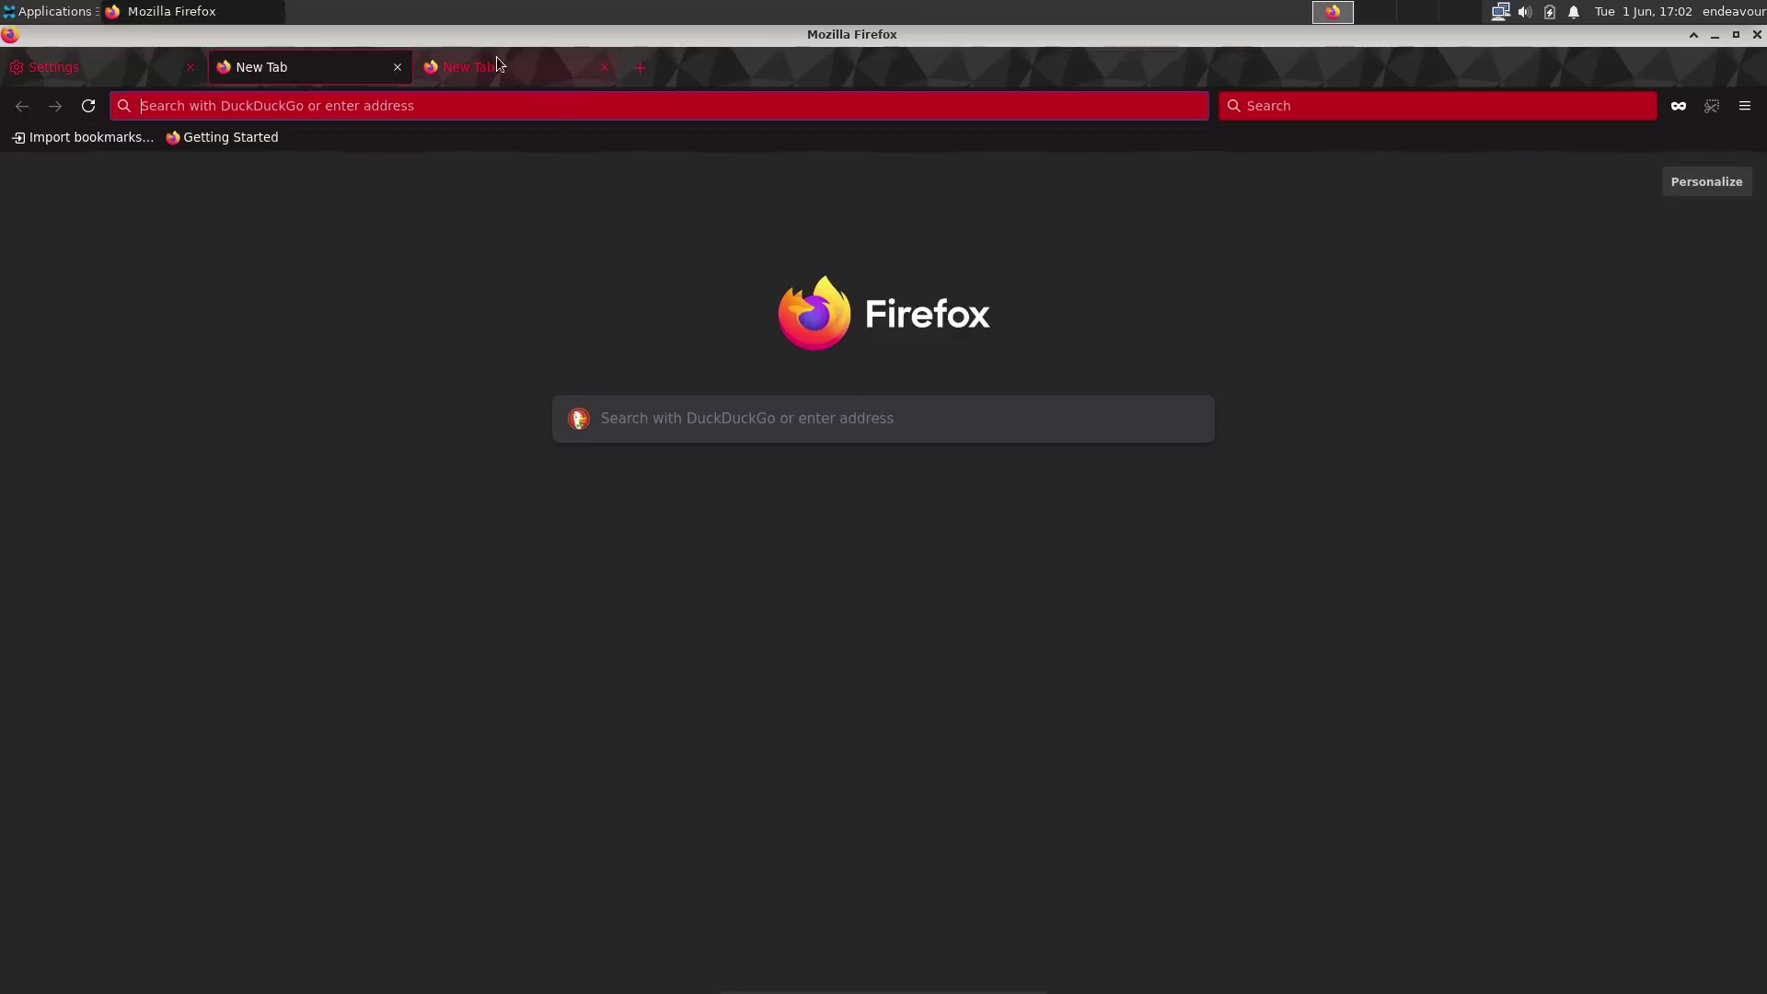
{"action": "left_click", "coordinate": [495, 57]}
{"action": "left_click", "coordinate": [318, 64]}
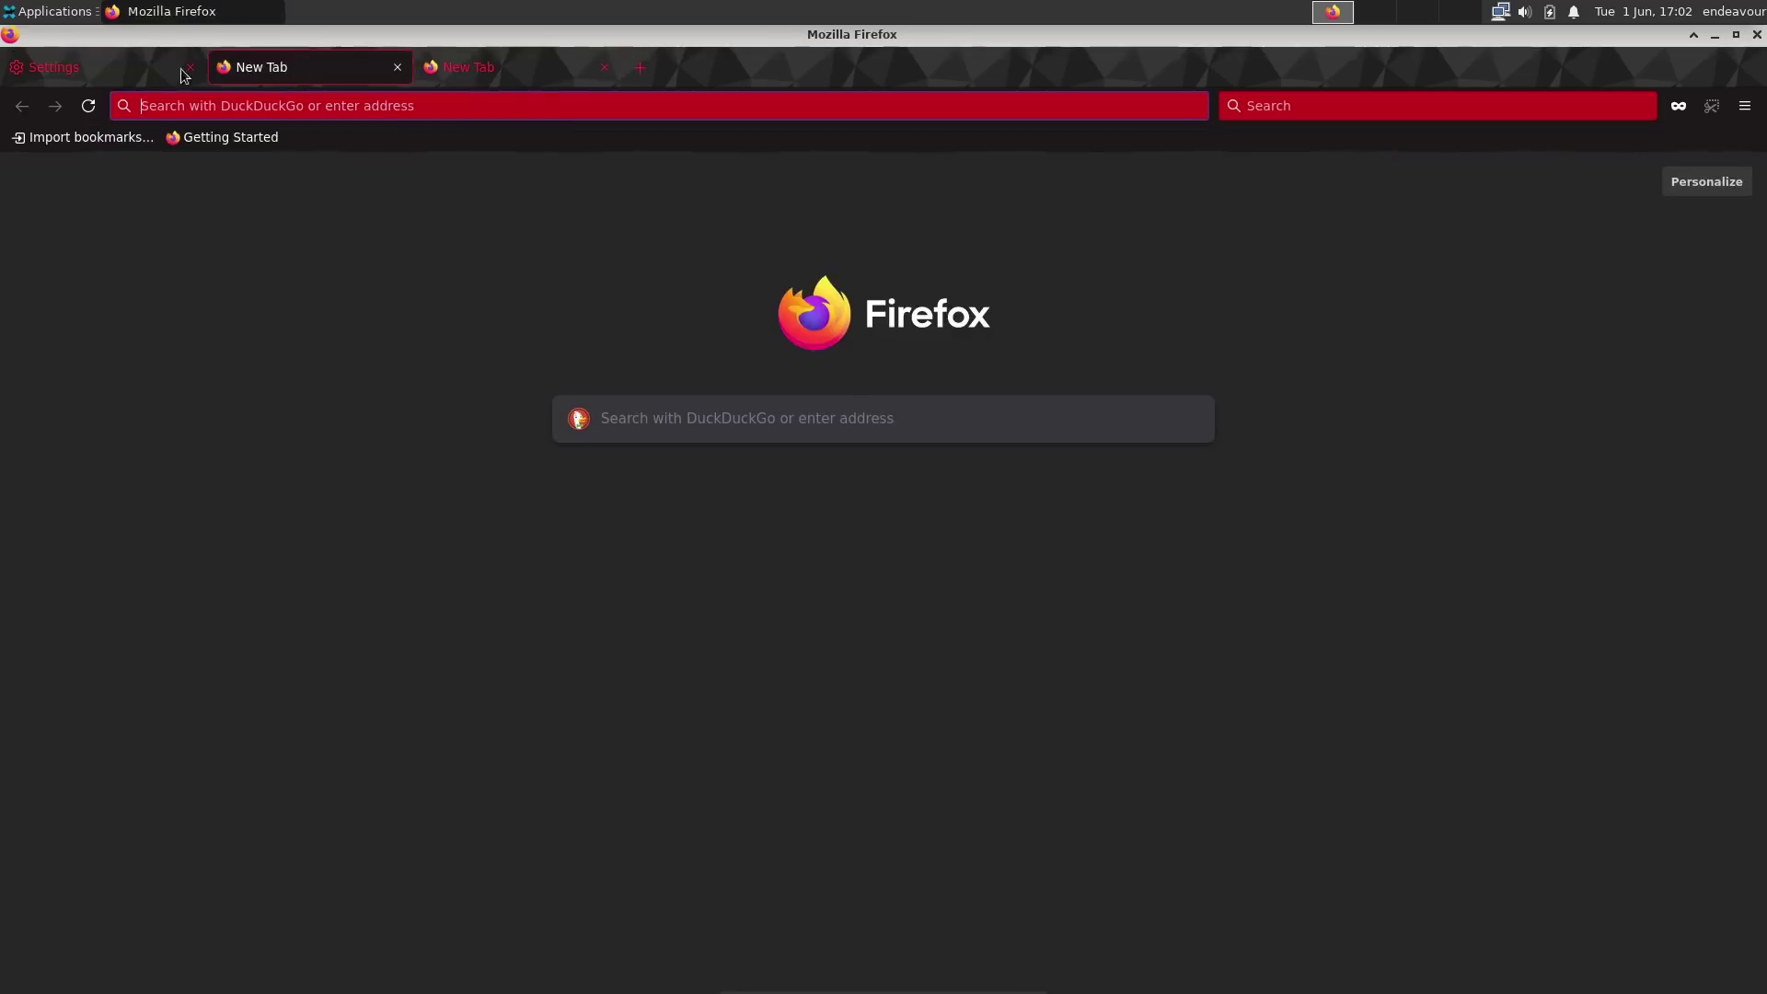
{"action": "left_click", "coordinate": [114, 64]}
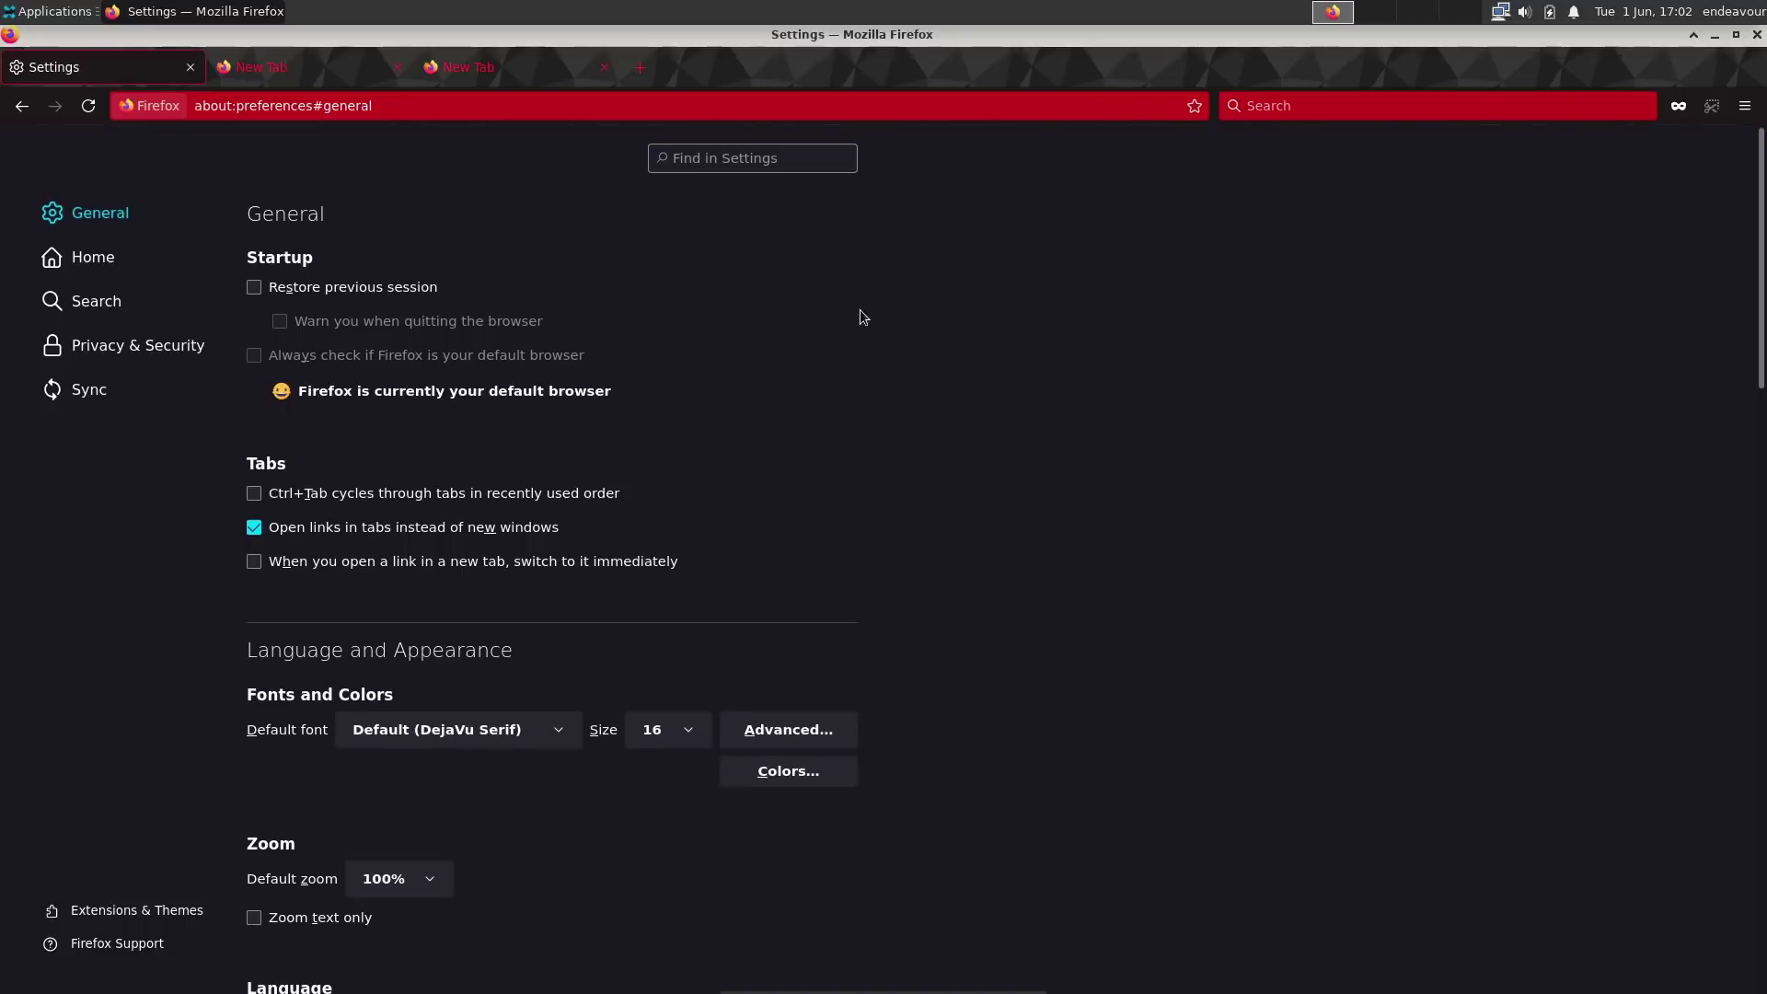
- Open Connection Settings from Network Settings on the General page
{"action": "left_click", "coordinate": [127, 269]}
{"action": "scroll", "coordinate": [721, 510], "scroll_direction": "down", "scroll_amount": 2}
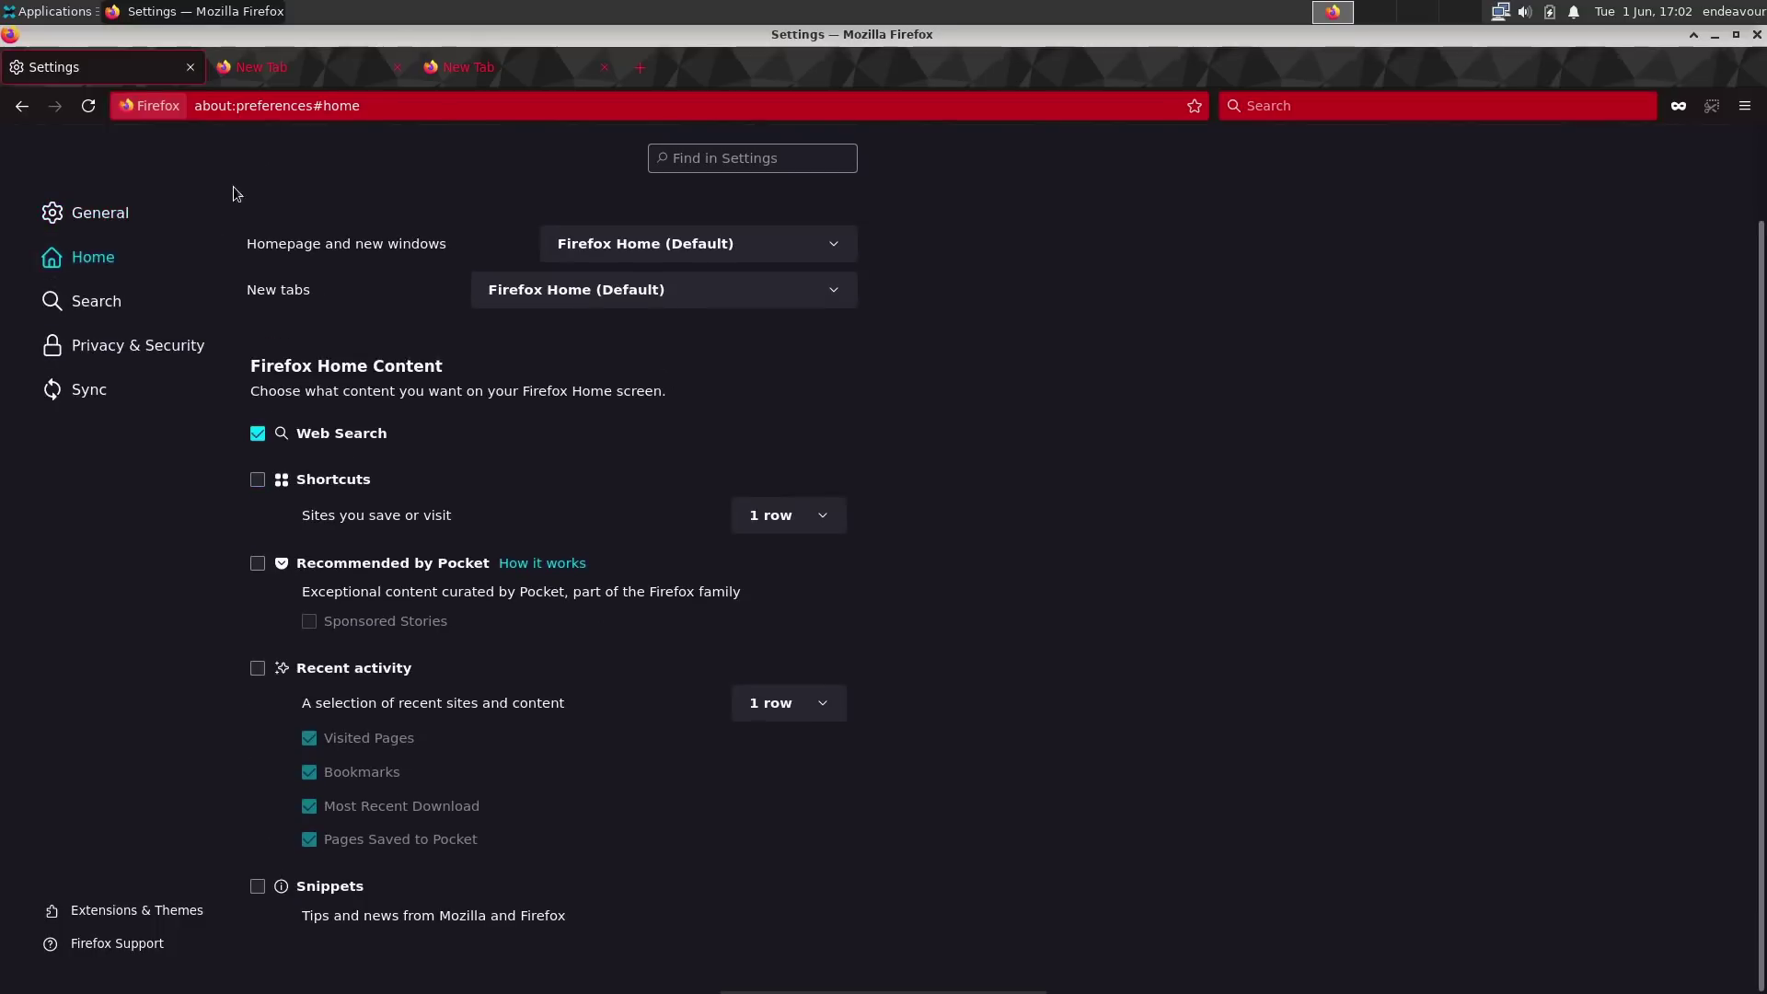
{"action": "left_click", "coordinate": [101, 213]}
{"action": "scroll", "coordinate": [736, 552], "scroll_direction": "down", "scroll_amount": 20}
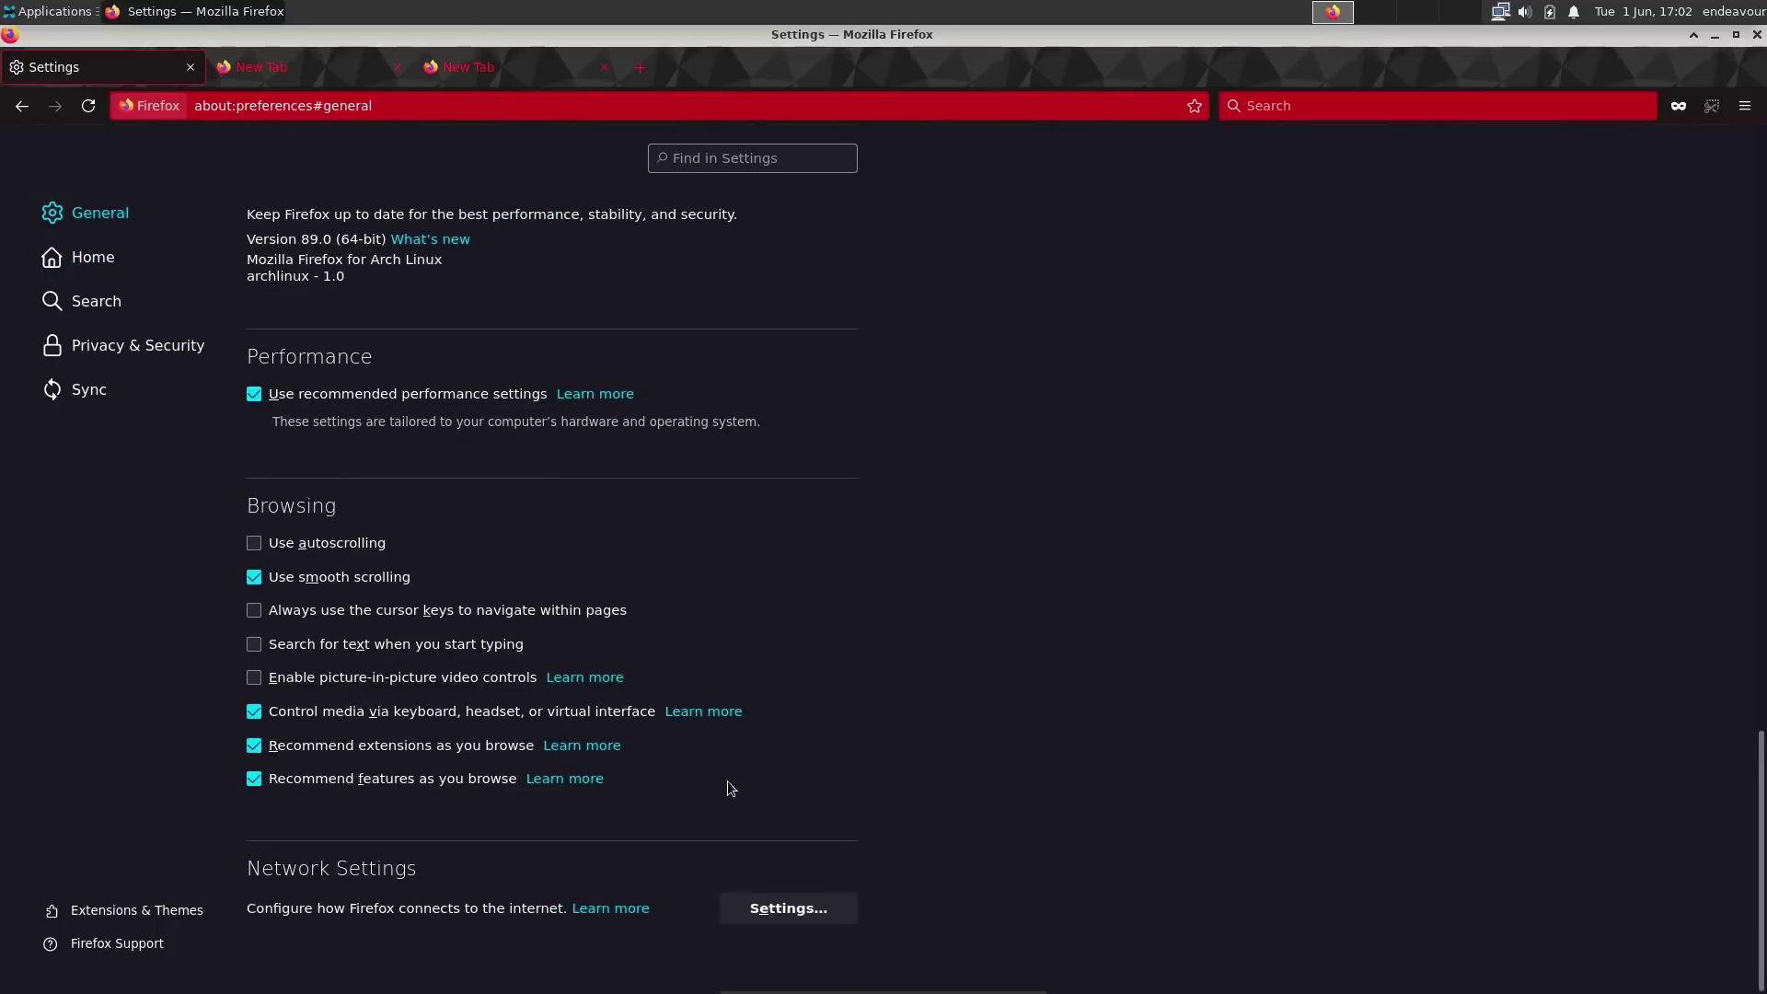
{"action": "left_click", "coordinate": [732, 907]}
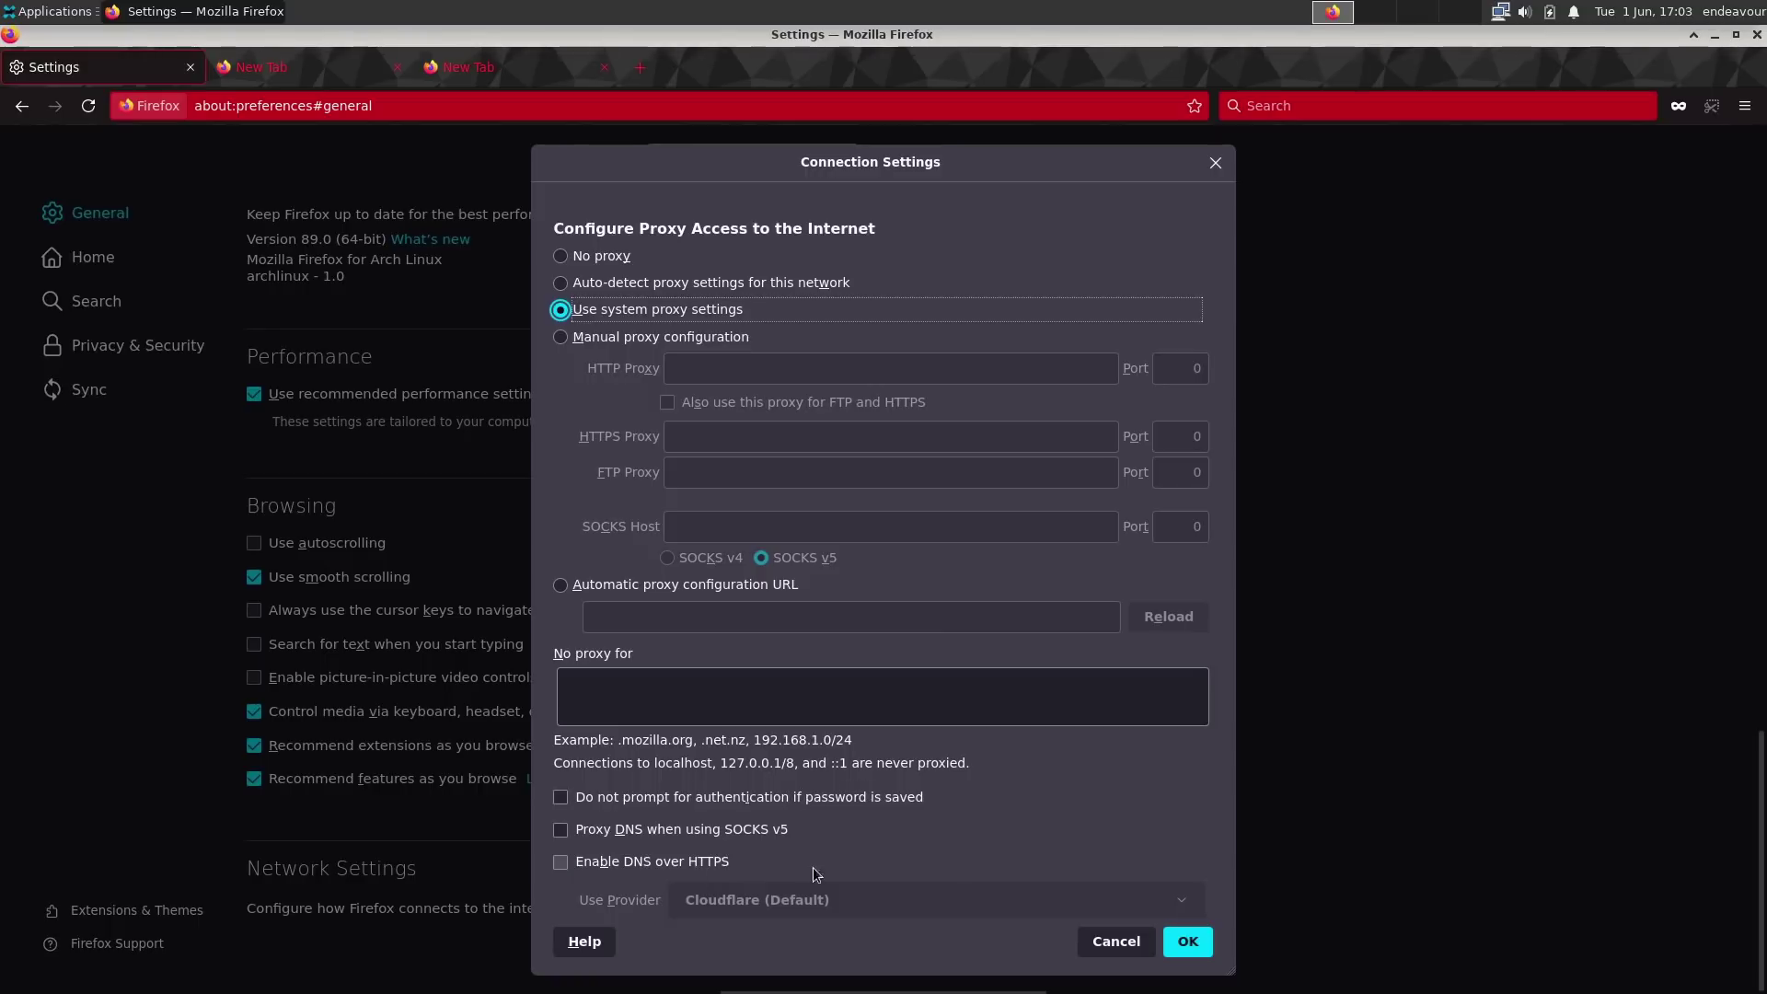
- Enable DNS over HTTPS with Cloudflare (Default) as provider and save
{"action": "left_click", "coordinate": [677, 865]}
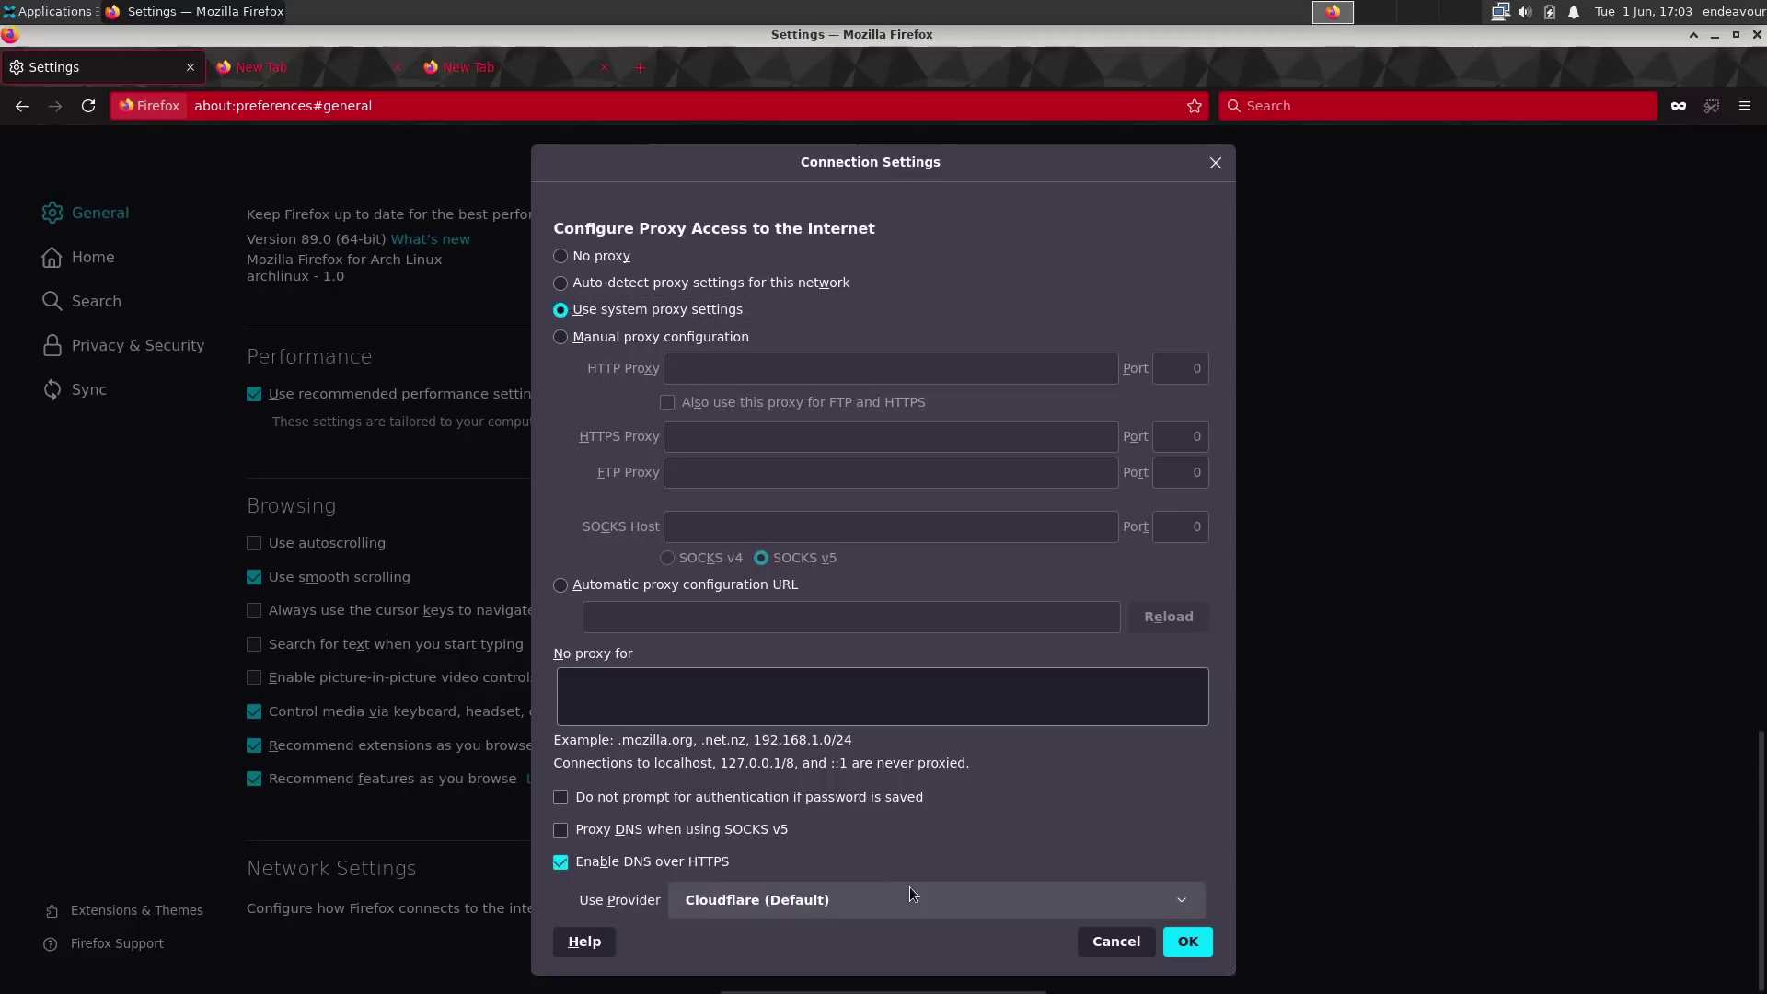
{"action": "left_click", "coordinate": [1190, 901]}
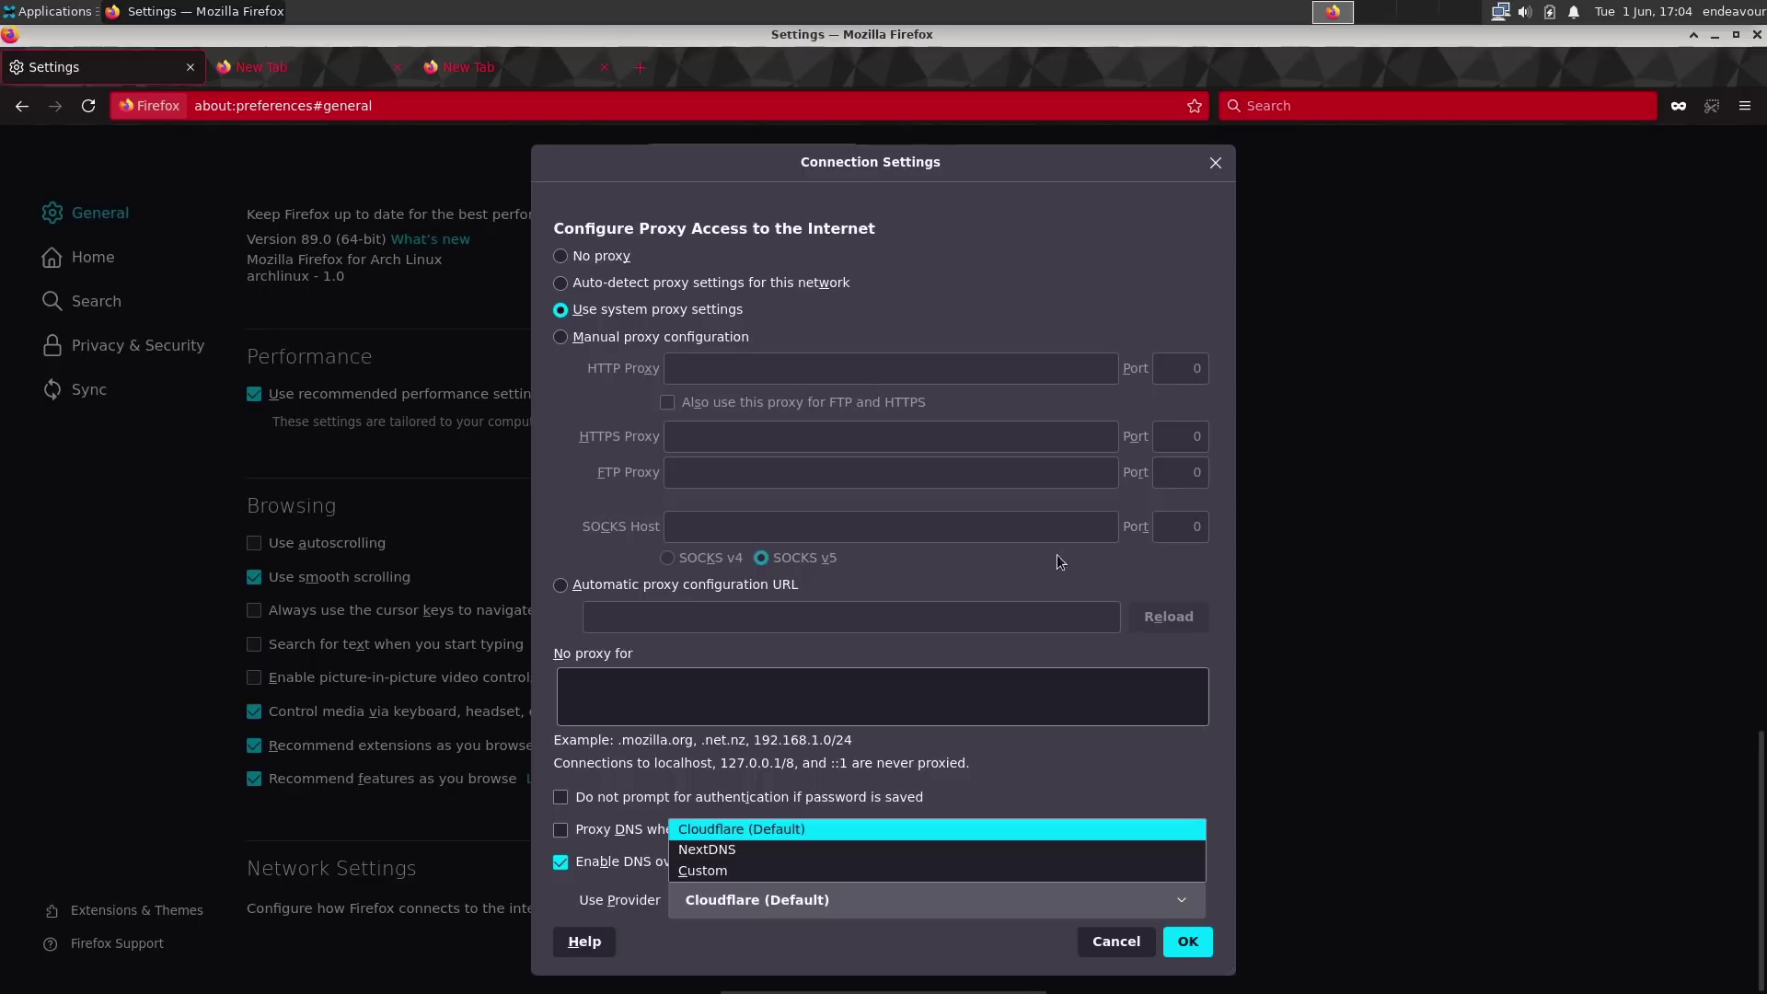
{"action": "left_click", "coordinate": [1041, 771]}
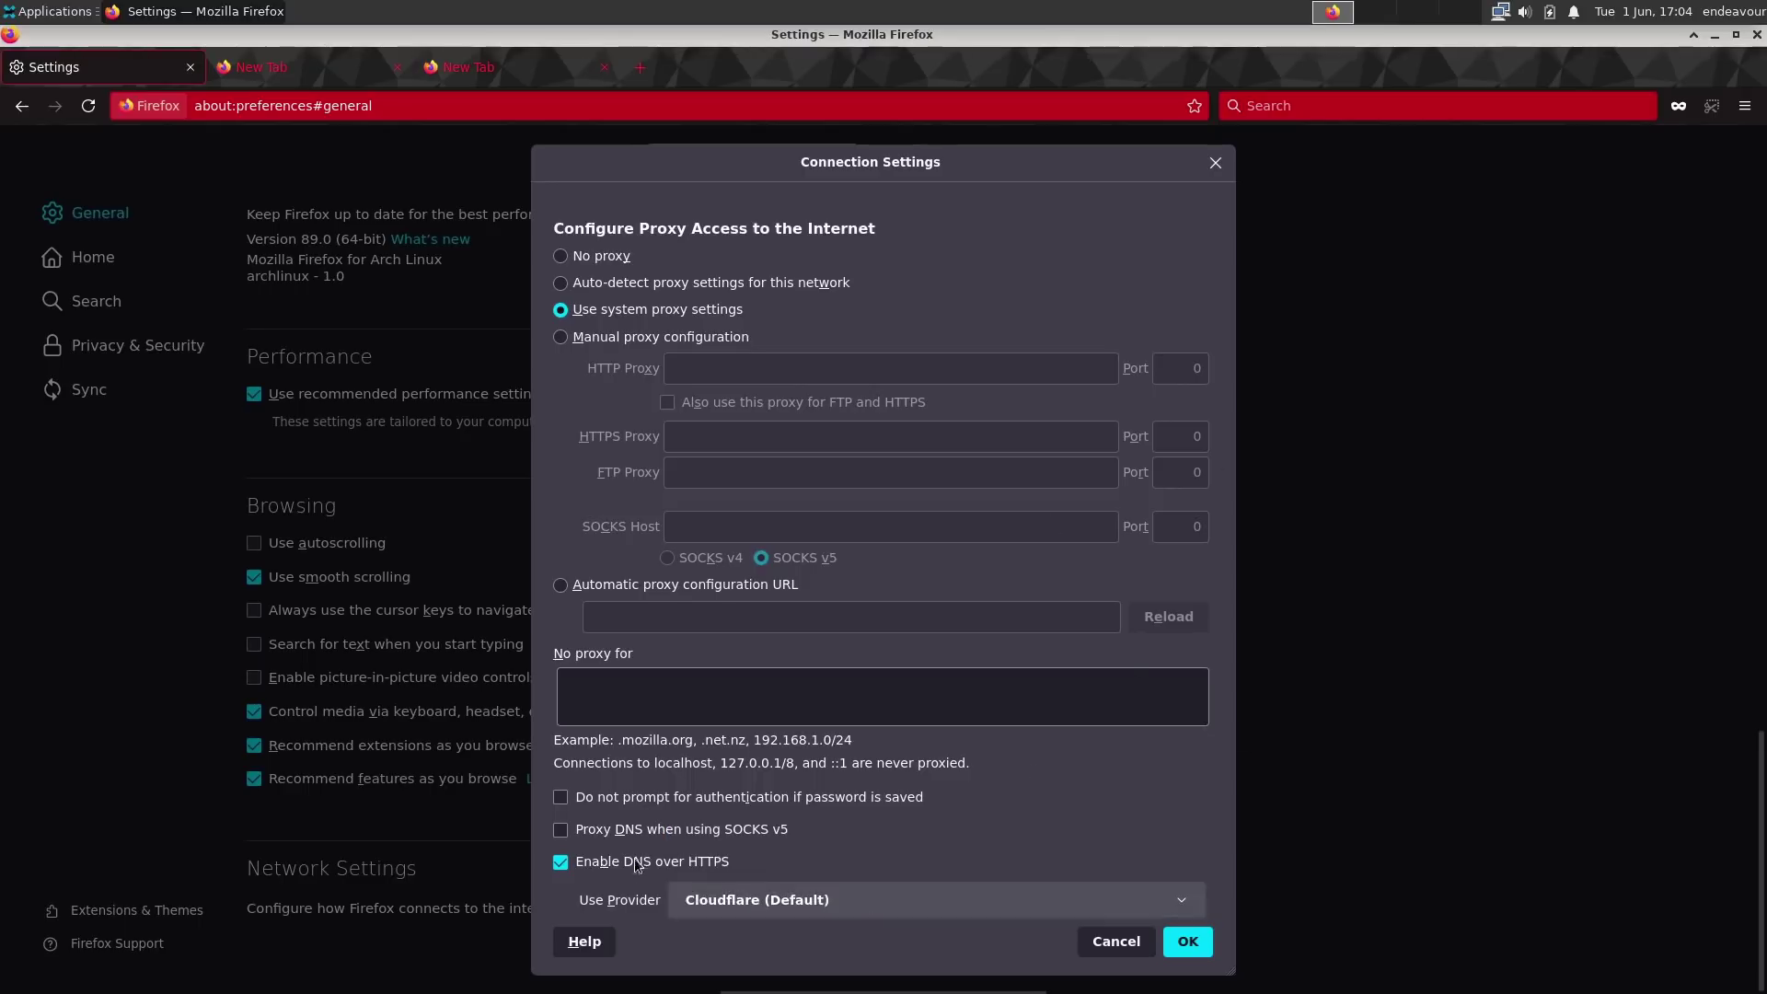
{"action": "left_click", "coordinate": [1187, 940]}
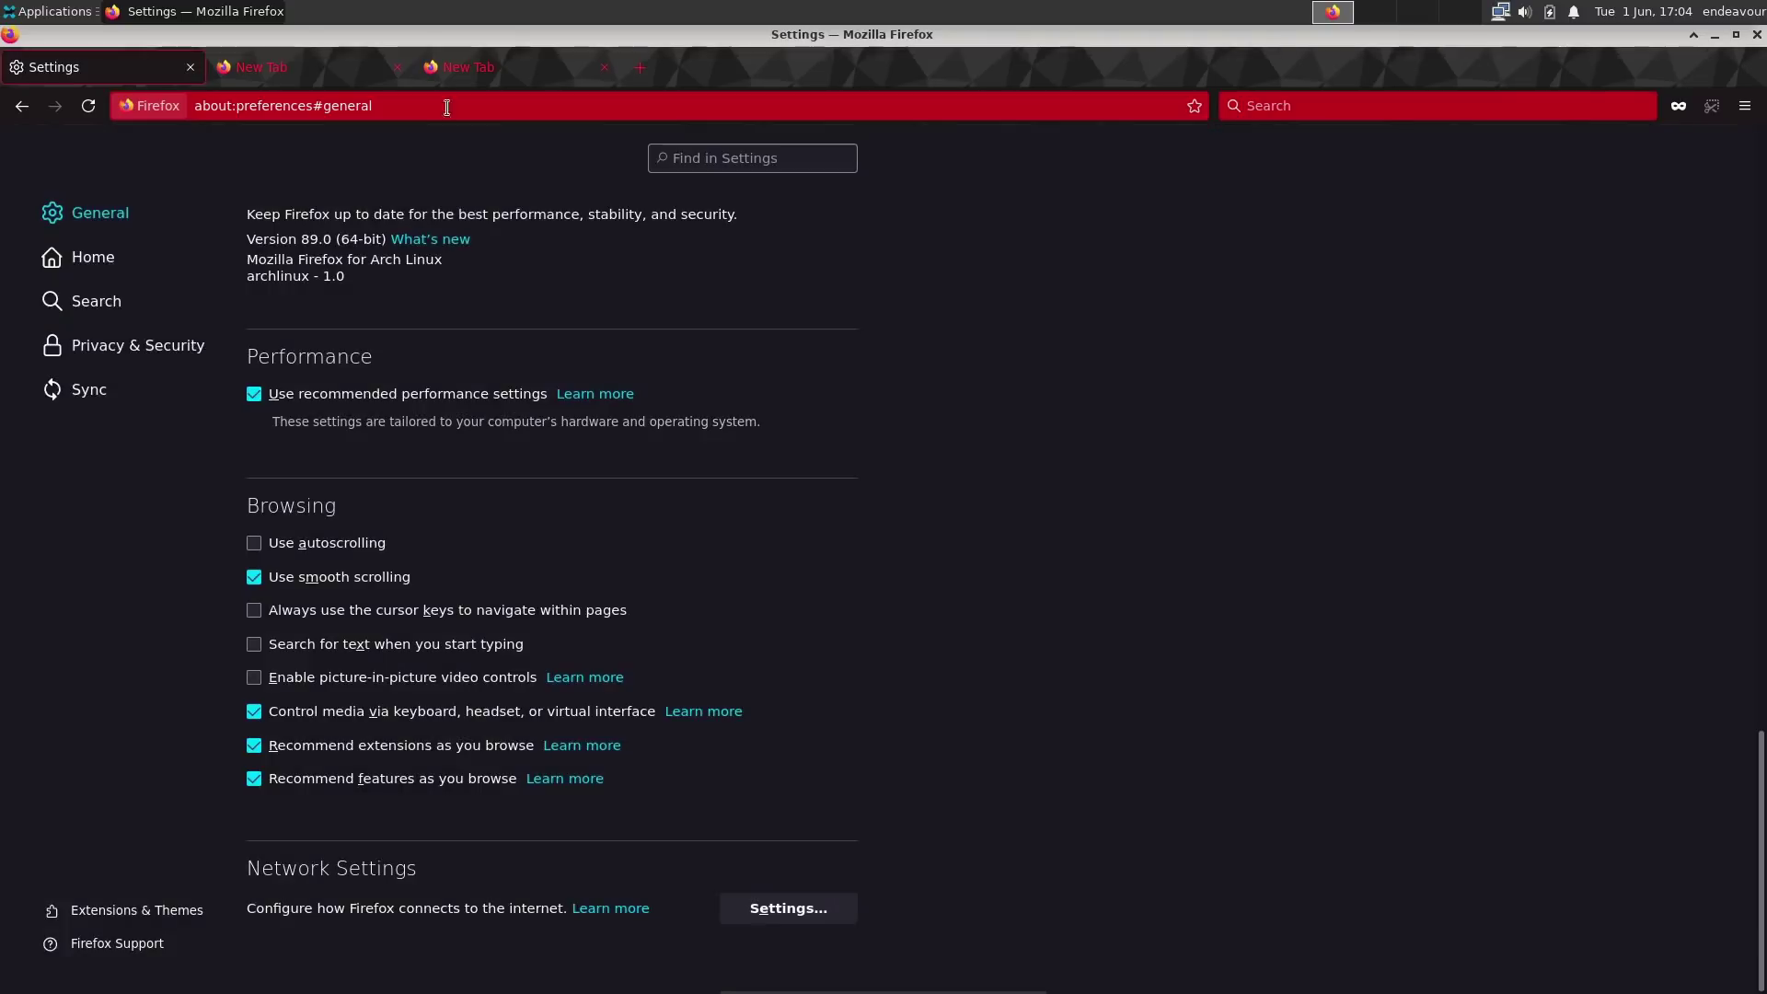
- Close the two extra New Tabs and the window, then relaunch Firefox from the dock
{"action": "left_click", "coordinate": [379, 68]}
{"action": "left_click", "coordinate": [400, 72]}
{"action": "left_click", "coordinate": [397, 69]}
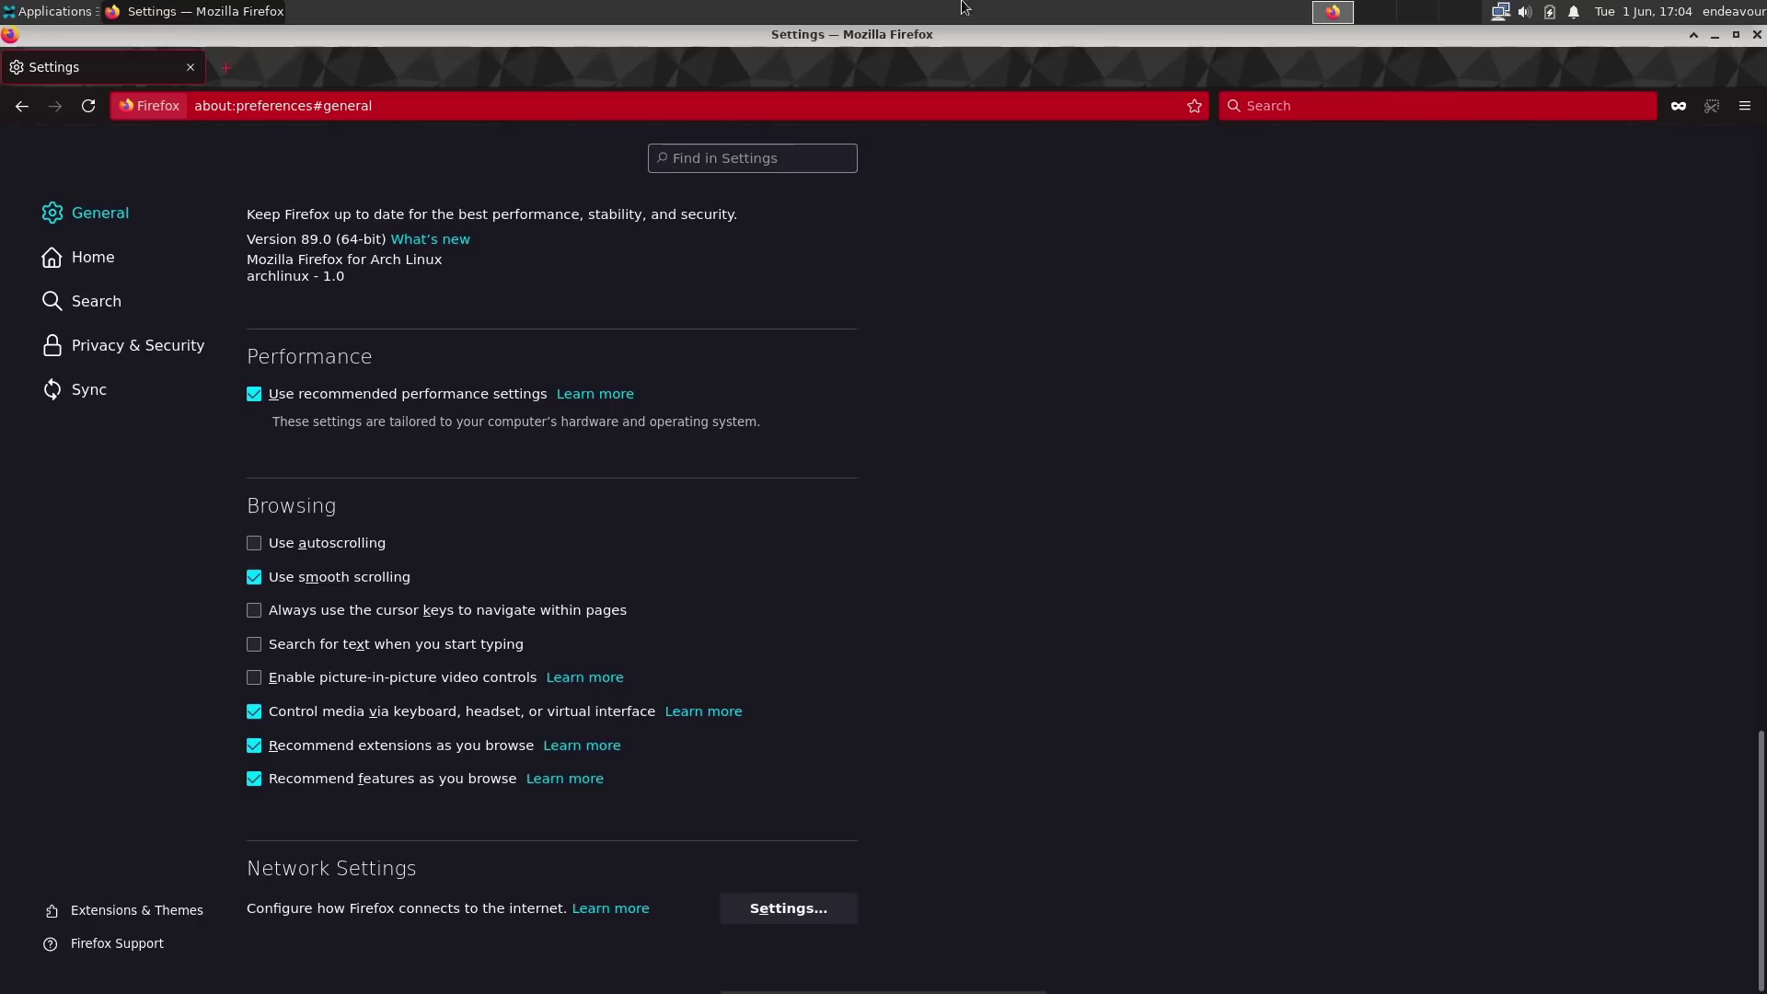
{"action": "left_click", "coordinate": [1757, 34]}
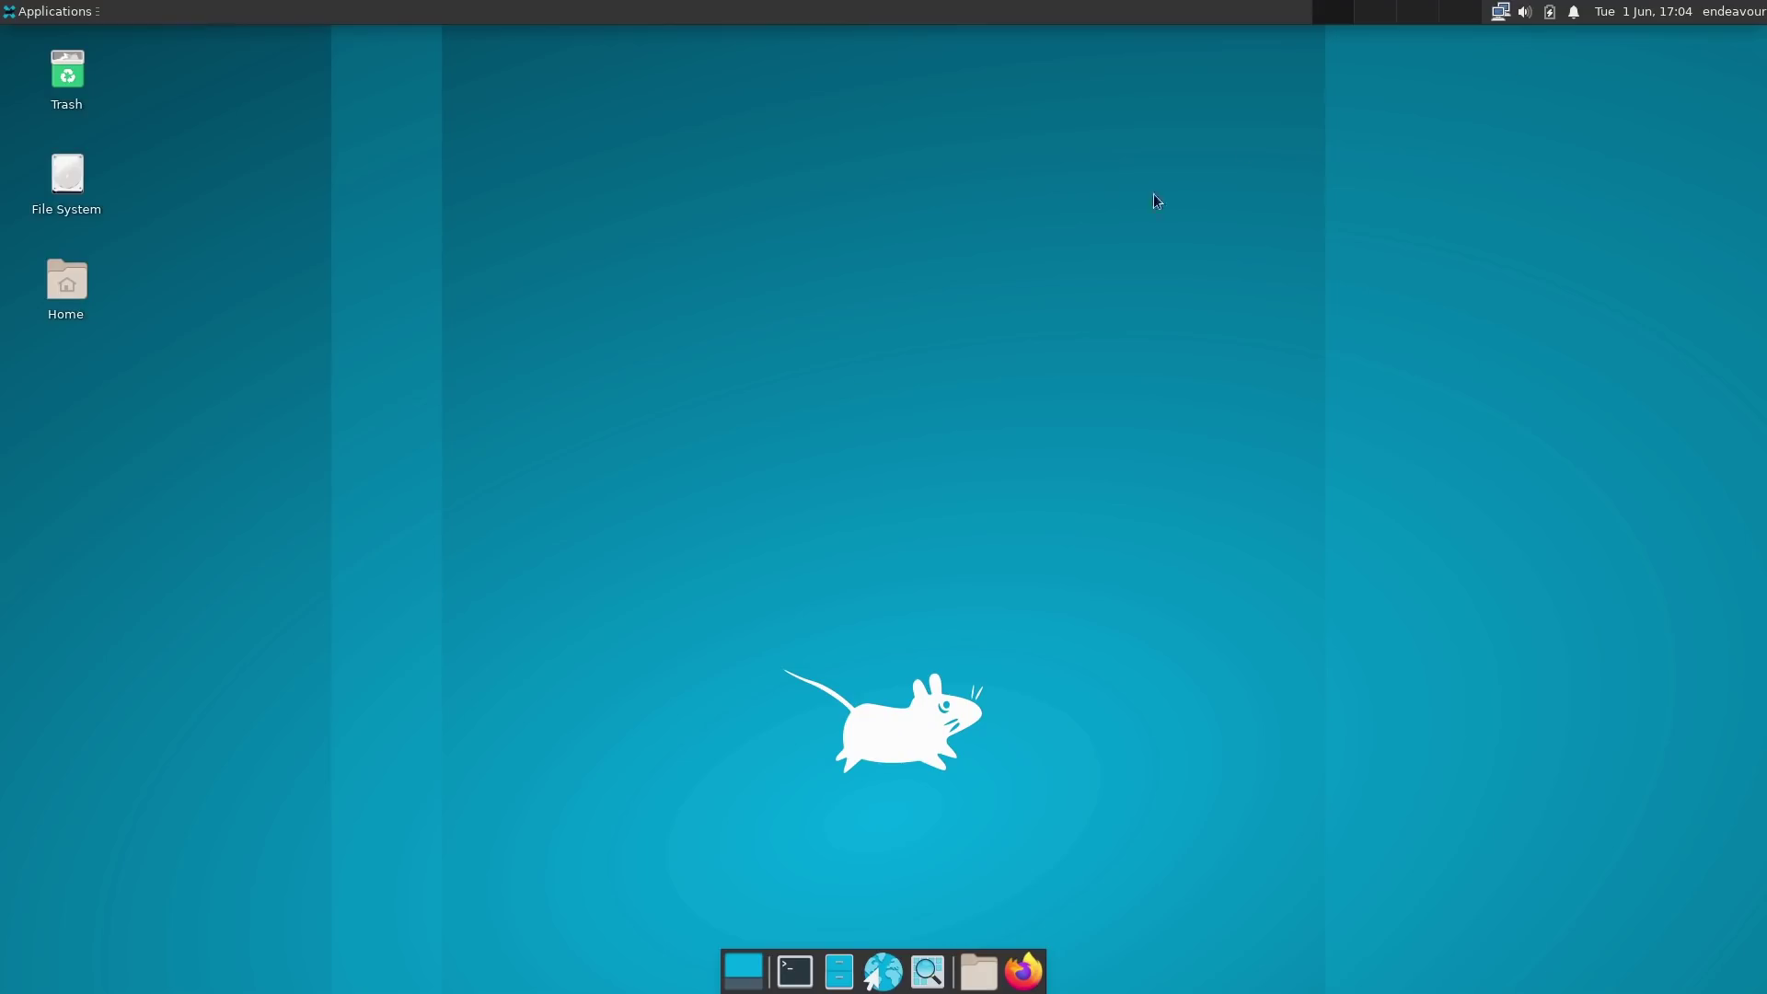
{"action": "left_click", "coordinate": [1024, 971]}
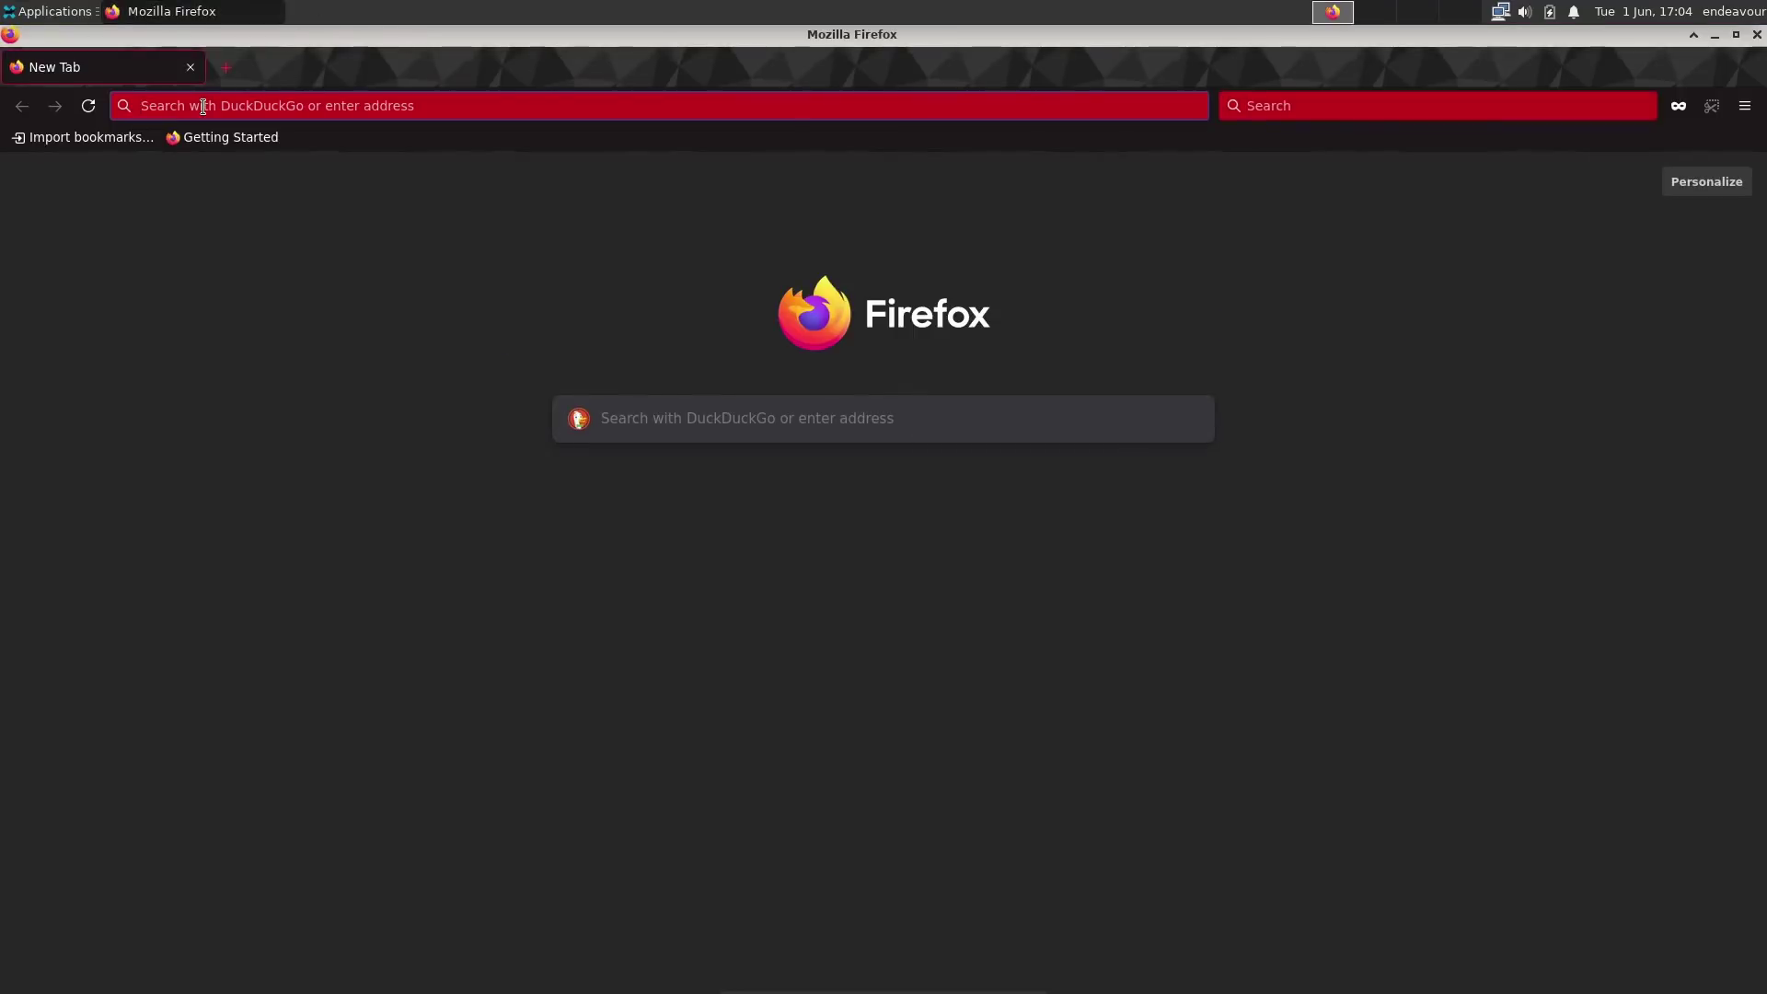
- Load facebook.com from the address bar
{"action": "left_click", "coordinate": [202, 106]}
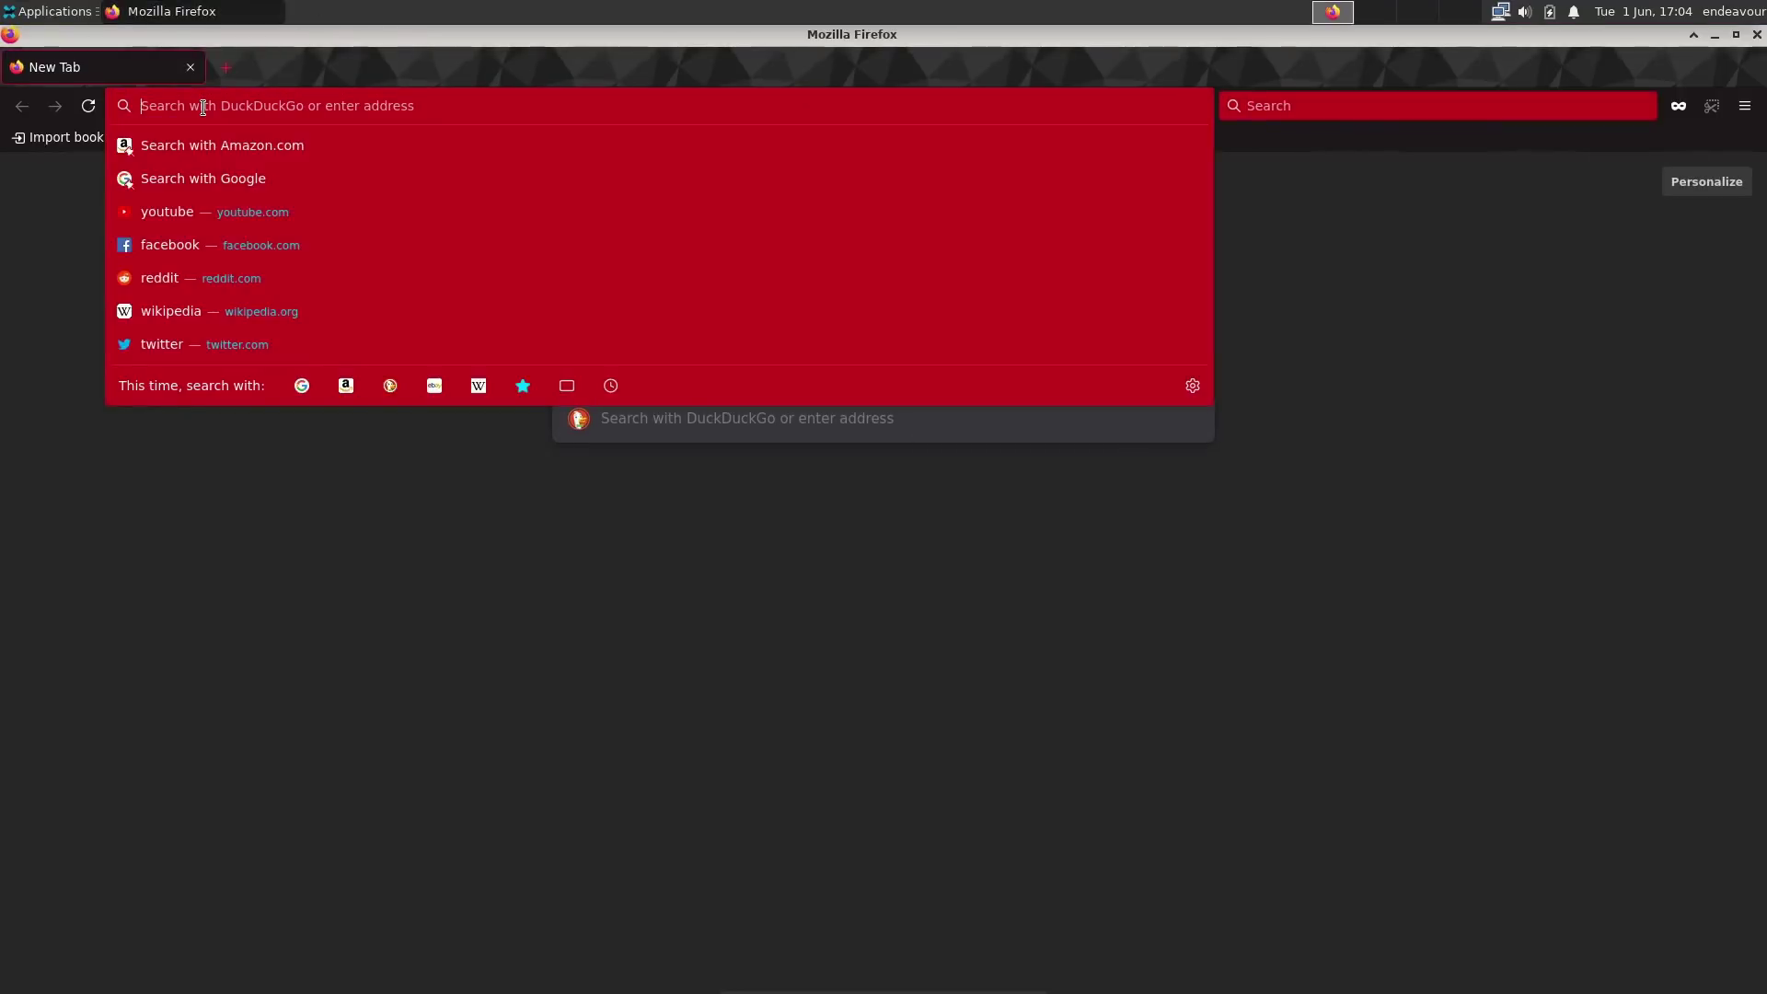
{"action": "type", "text": "facebook.com"}
{"action": "key", "text": "Return"}
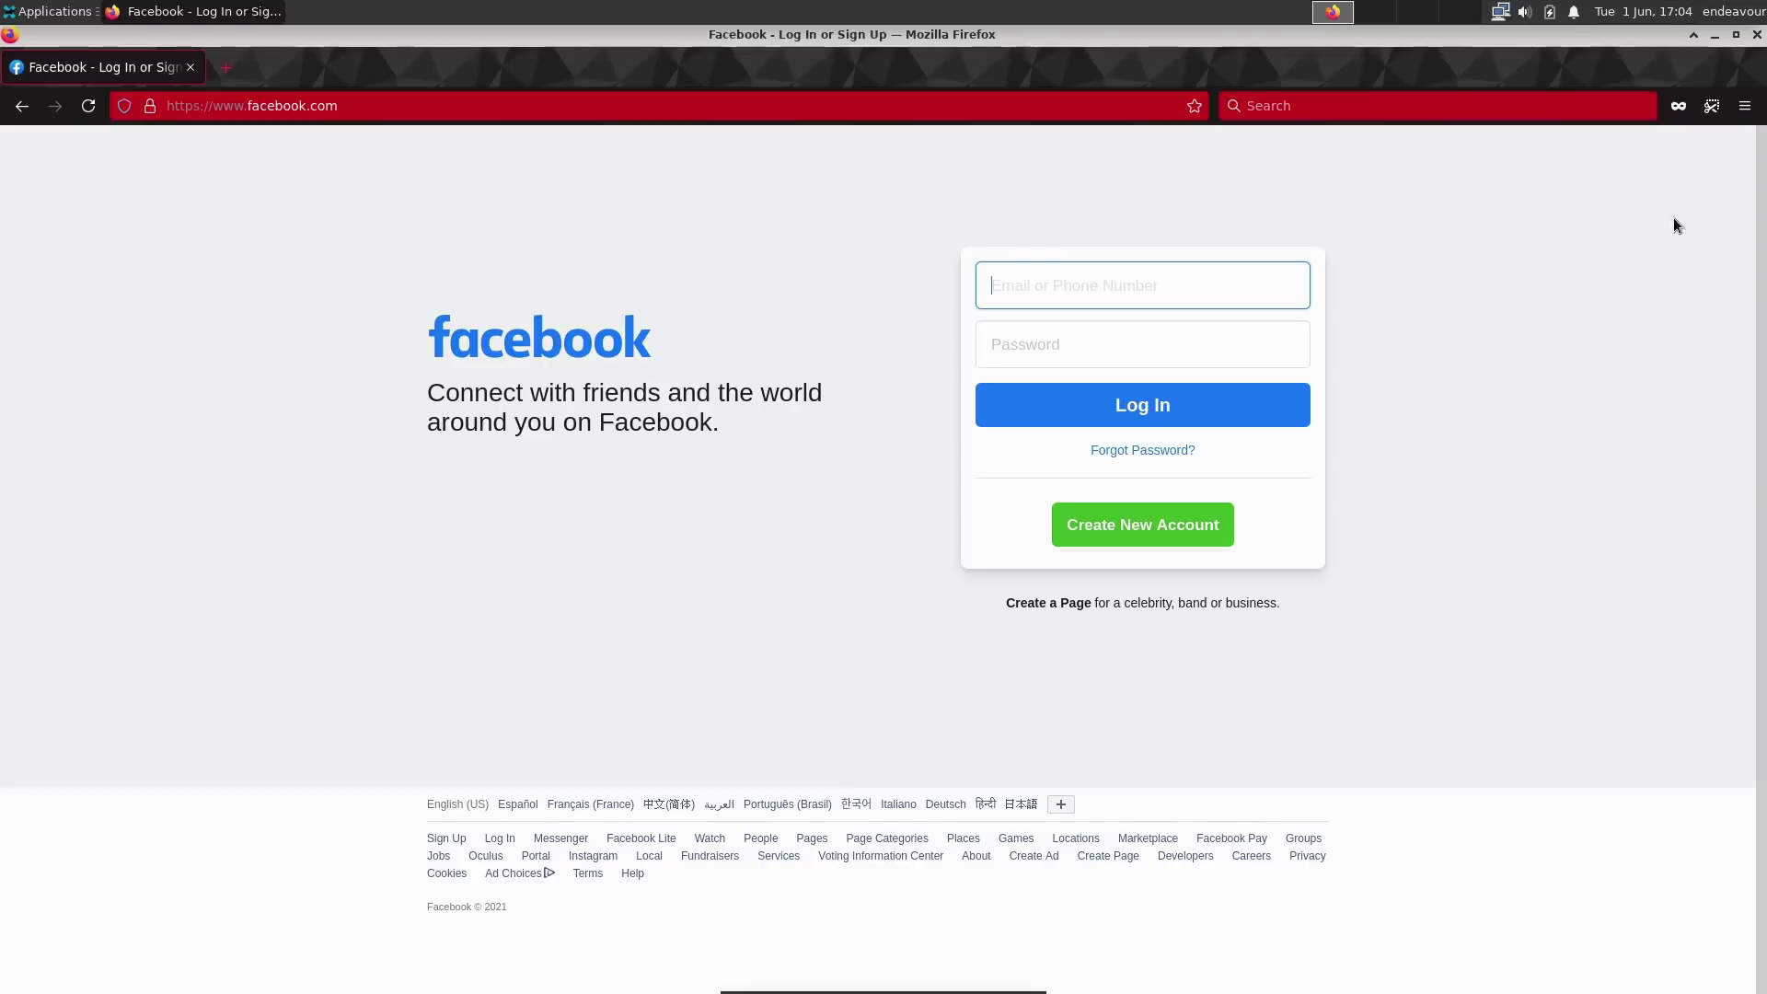
- Untick Enable DNS over HTTPS in Connection Settings and save
{"action": "left_click", "coordinate": [1745, 106]}
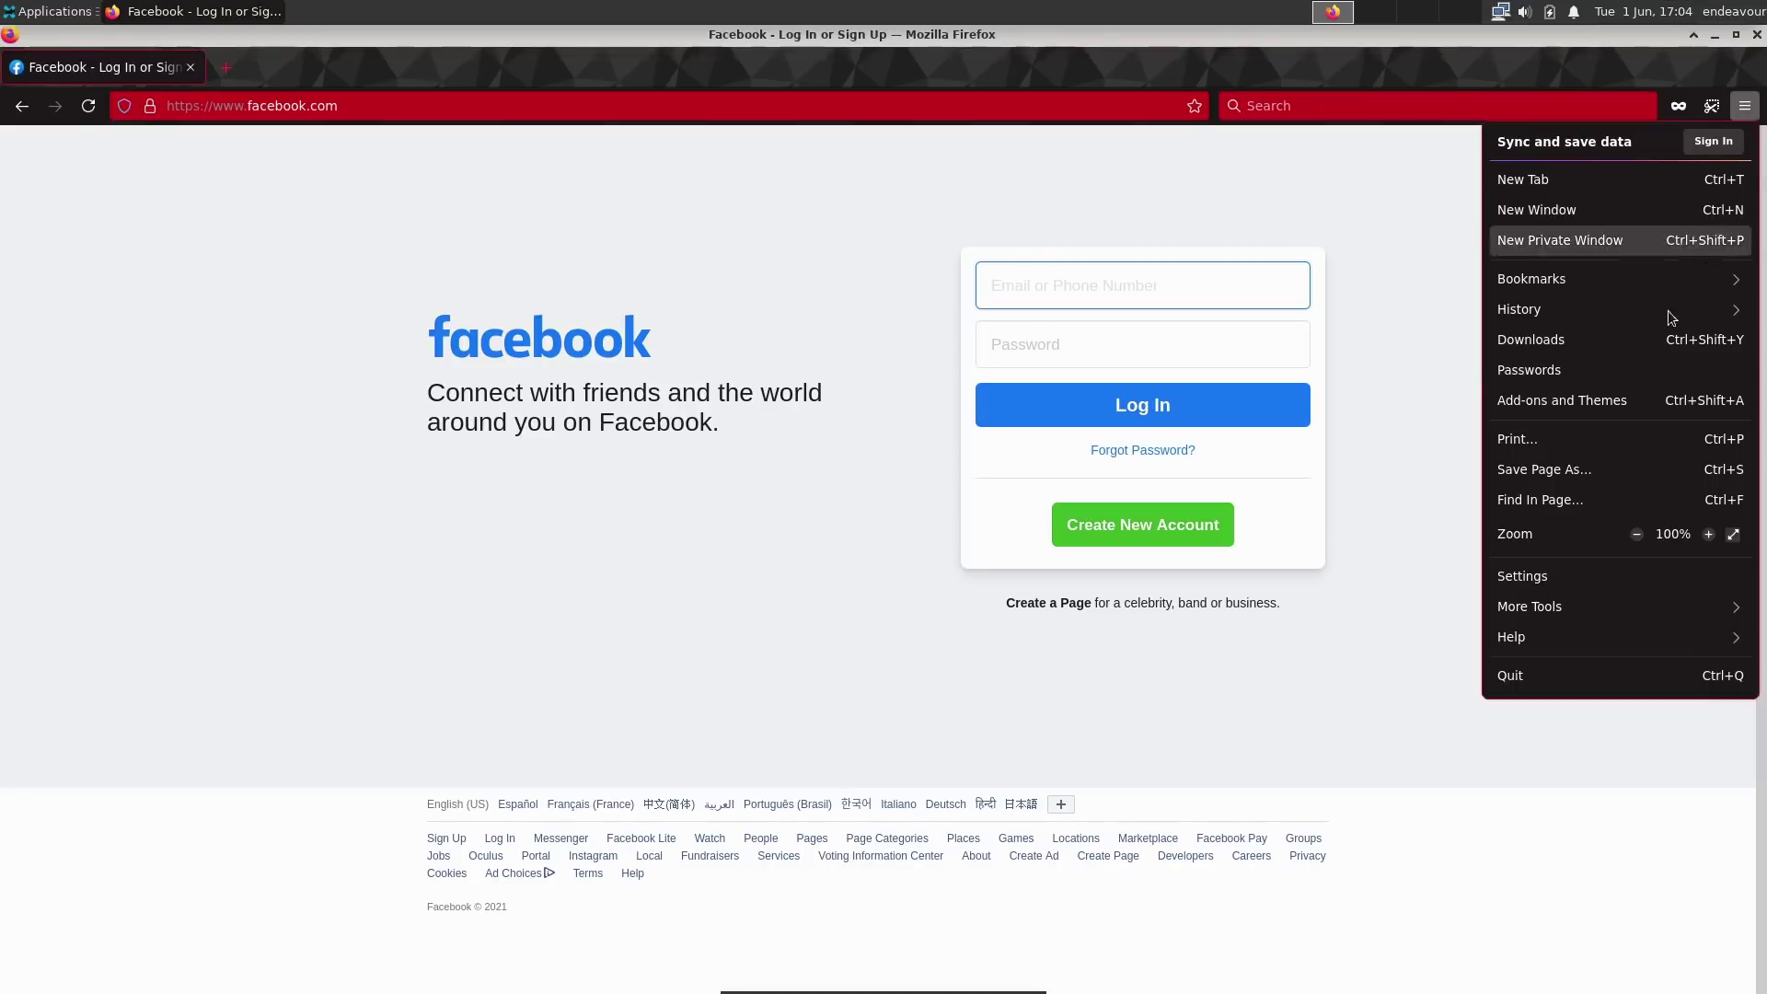
{"action": "left_click", "coordinate": [1546, 577]}
{"action": "scroll", "coordinate": [872, 576], "scroll_direction": "down", "scroll_amount": 10}
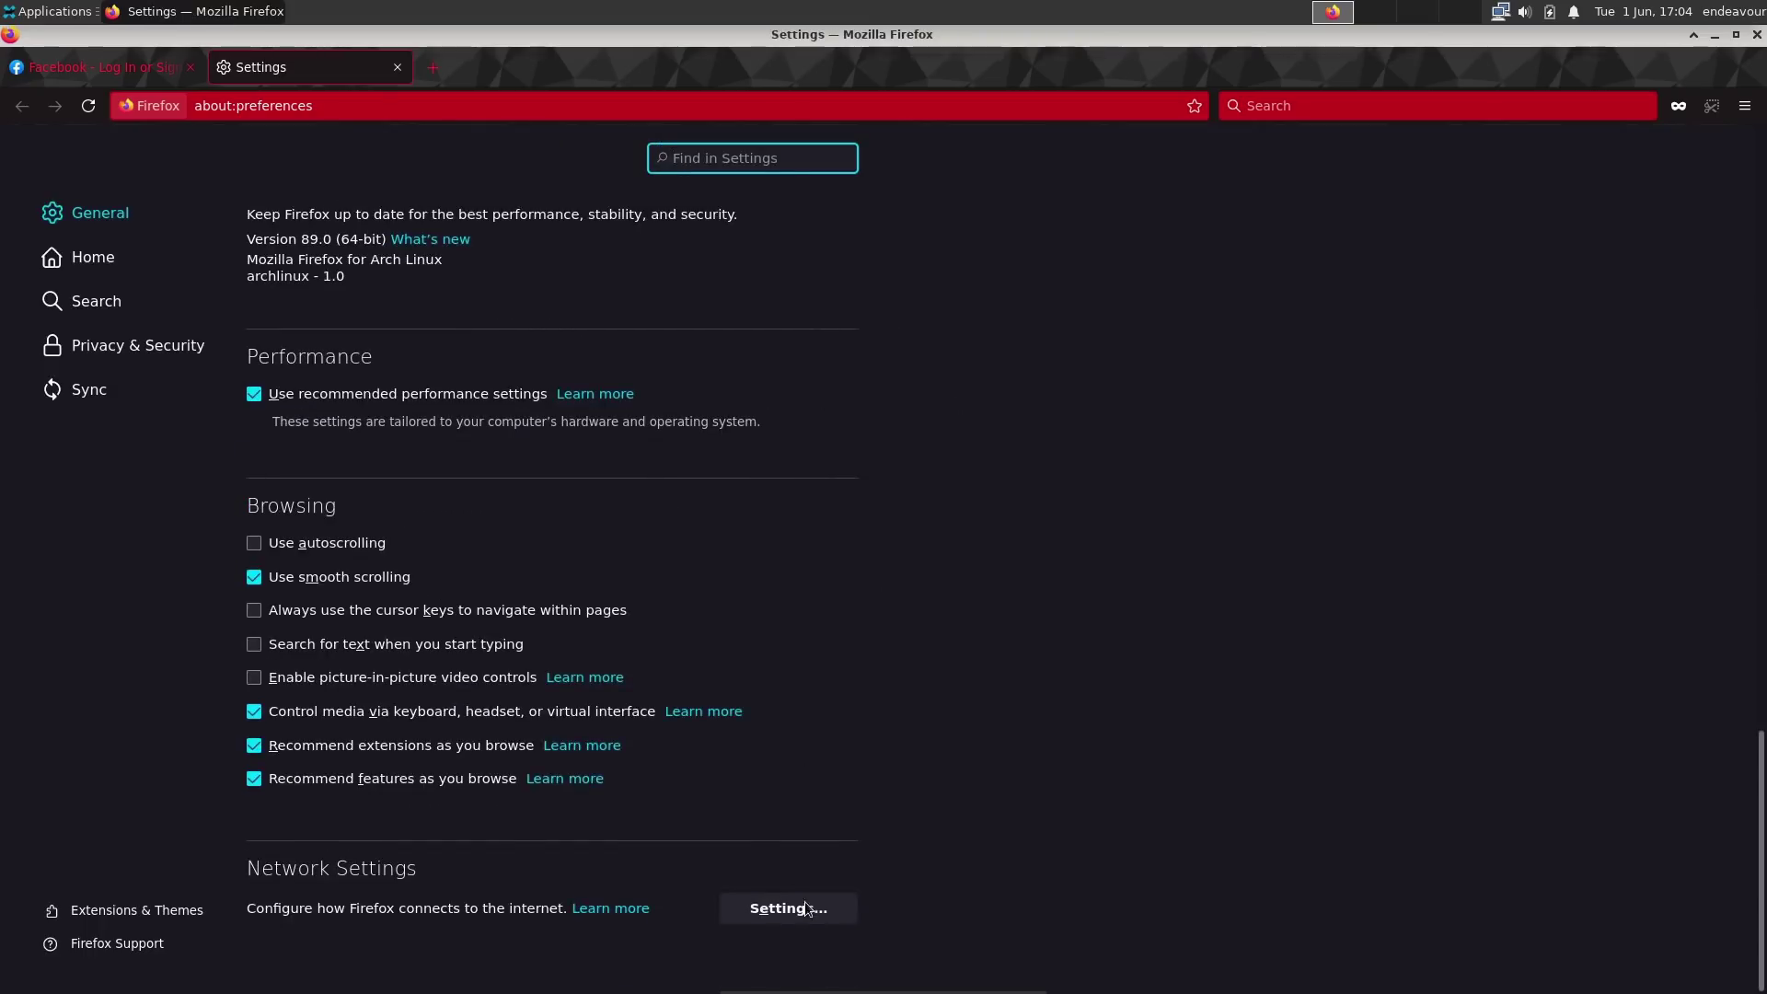
{"action": "left_click", "coordinate": [806, 909]}
{"action": "left_click", "coordinate": [776, 909]}
{"action": "left_click", "coordinate": [615, 860]}
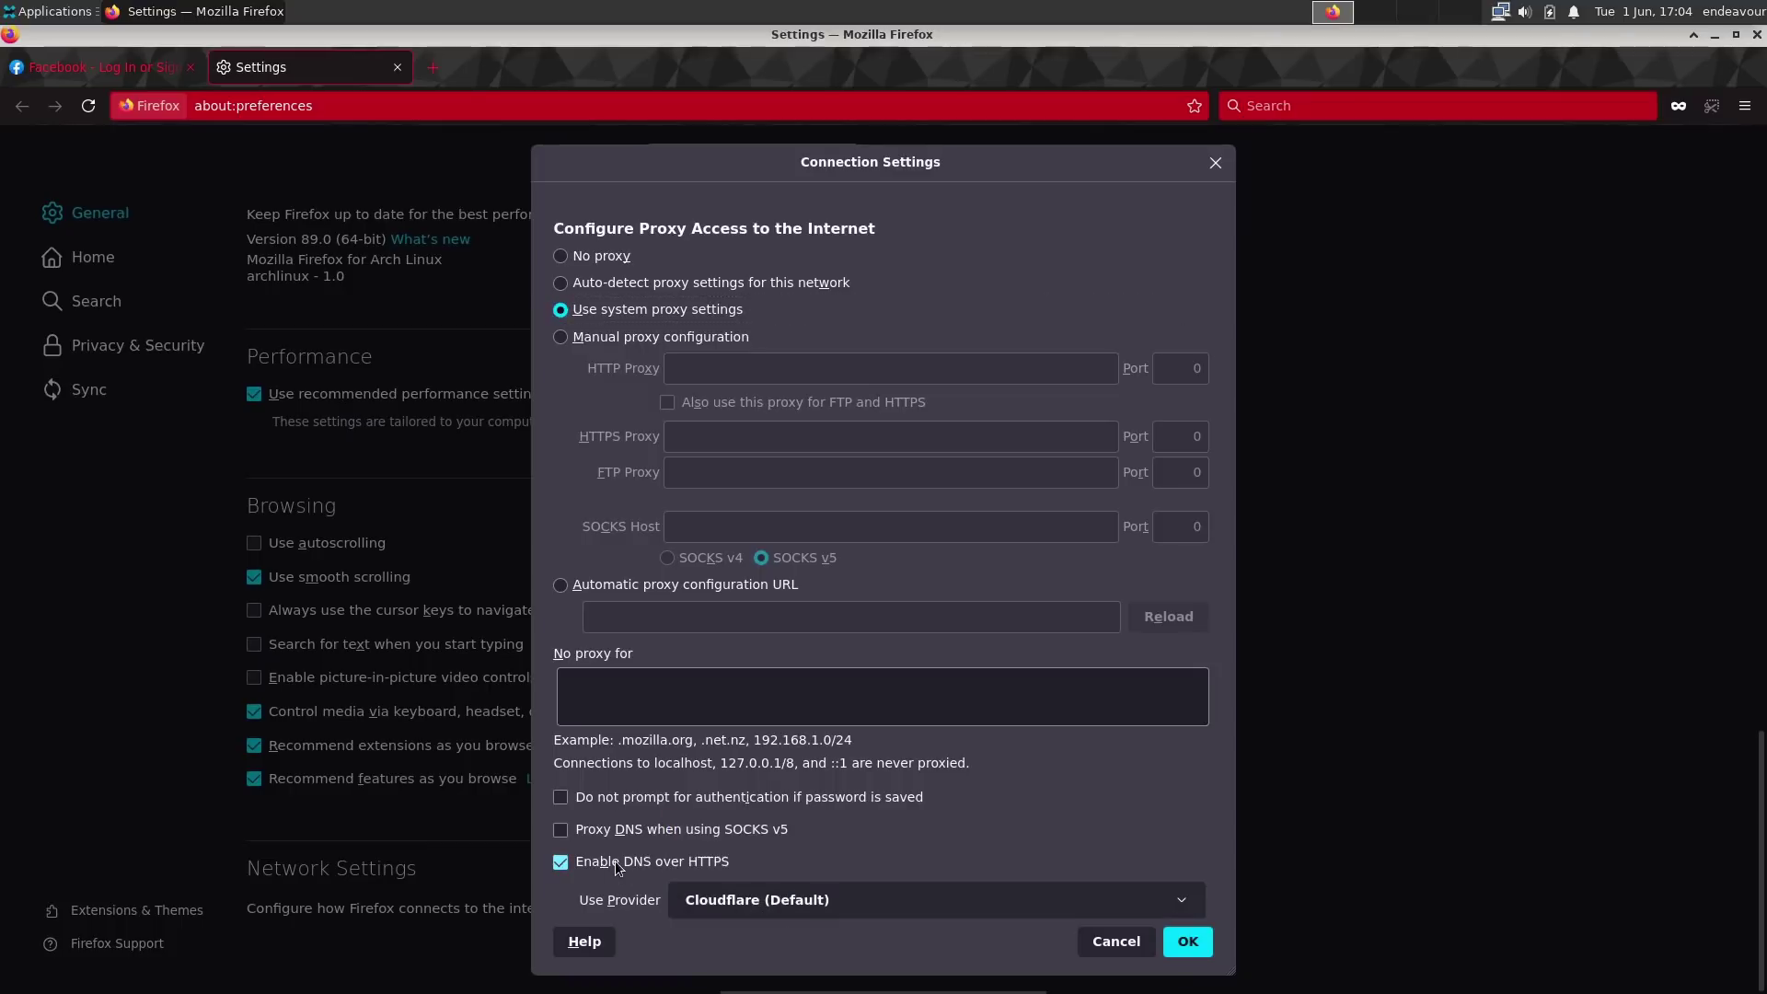
{"action": "left_click", "coordinate": [1187, 941]}
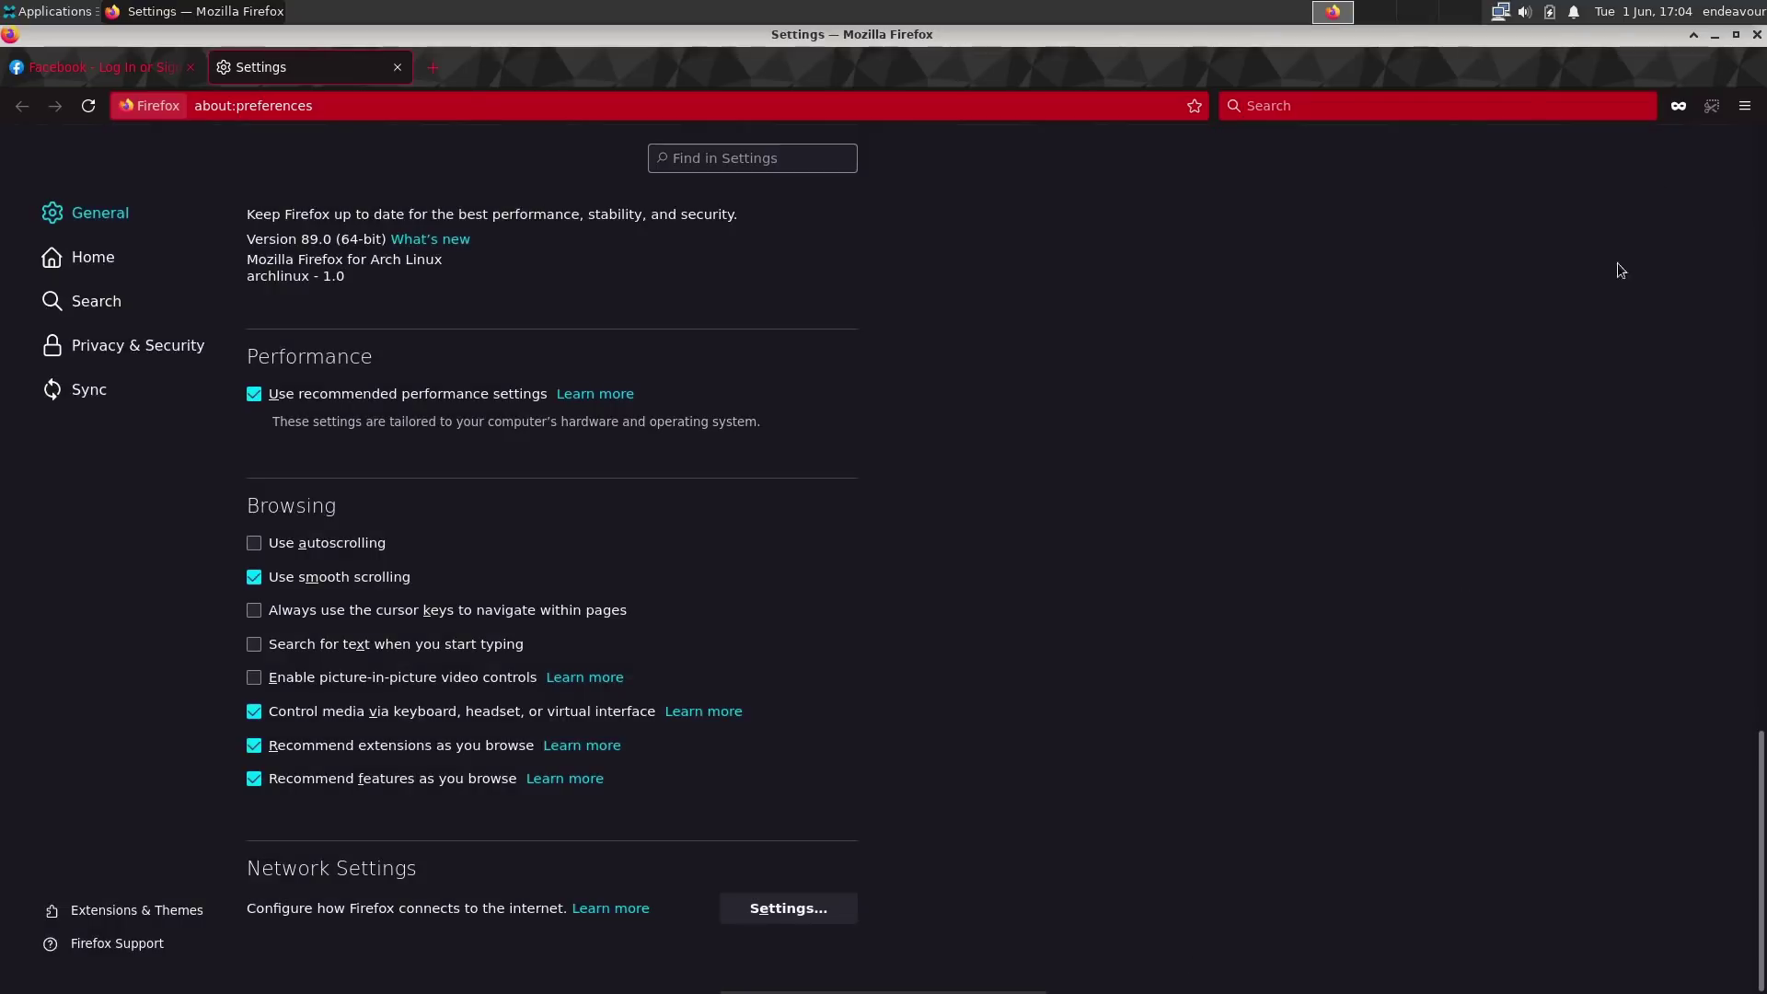
- Quit Firefox, confirming that both tabs should close
{"action": "left_click", "coordinate": [1730, 11]}
{"action": "left_click", "coordinate": [1621, 59]}
{"action": "left_click", "coordinate": [1757, 34]}
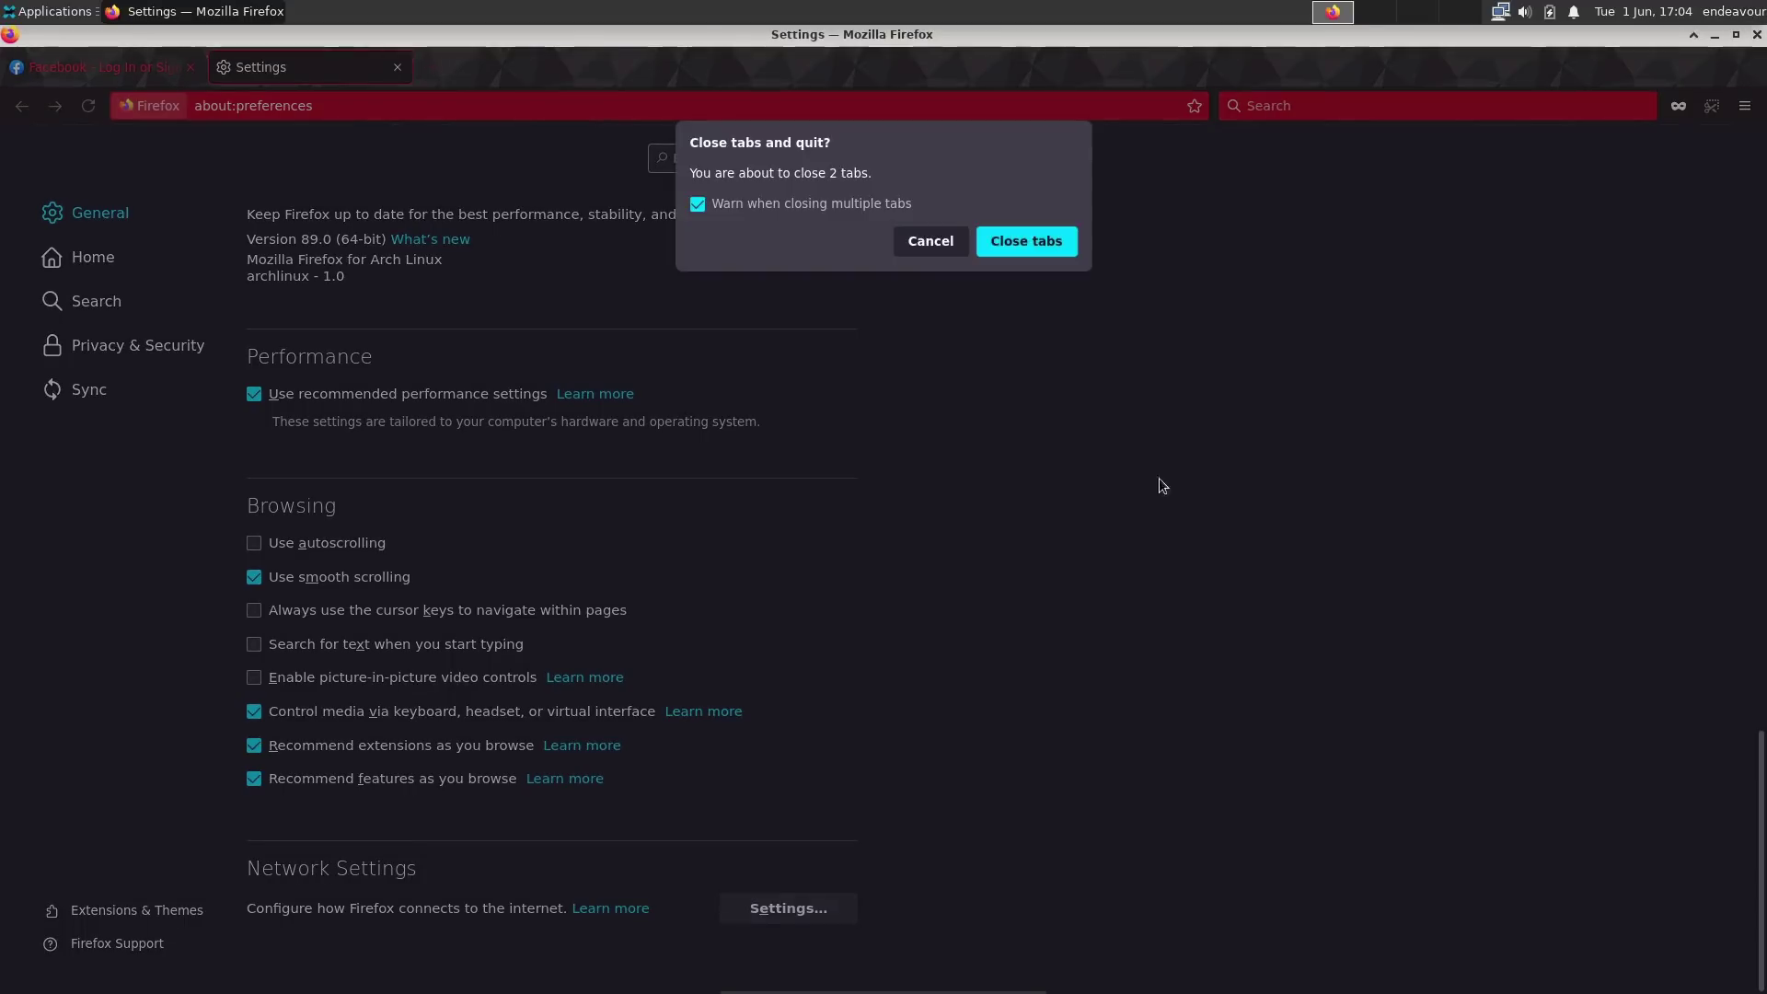
{"action": "left_click", "coordinate": [1023, 244]}
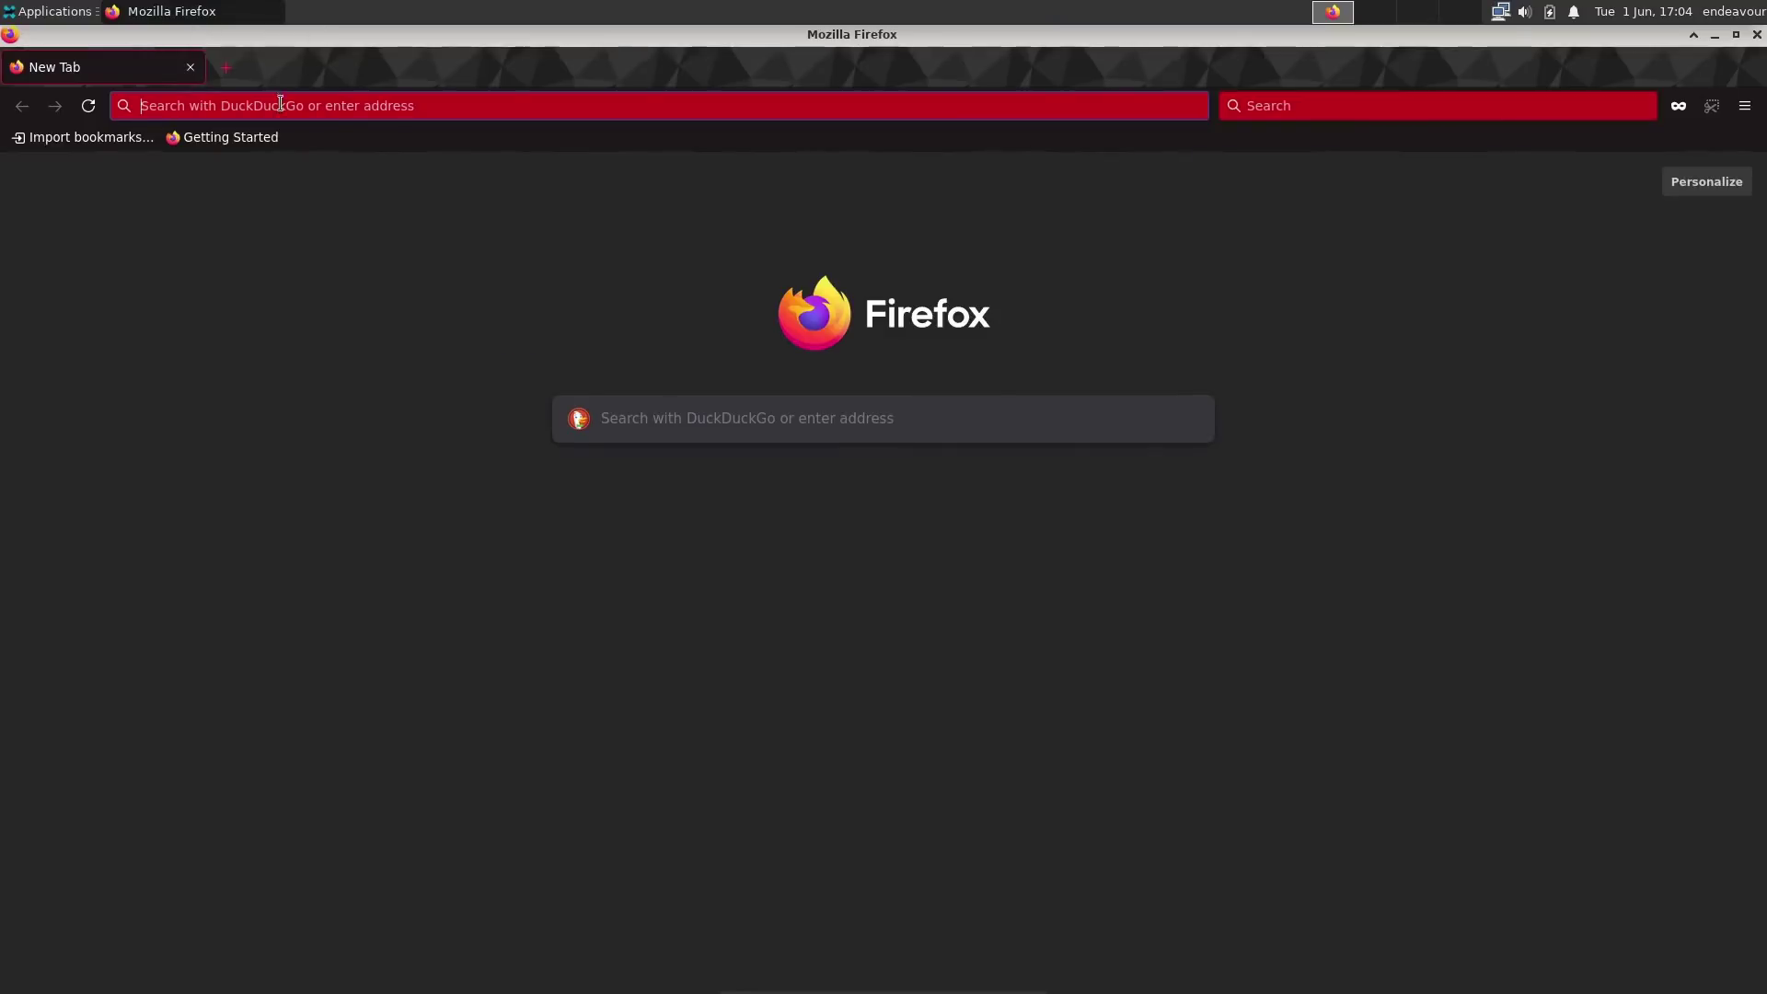
- Load facebook.com from the address bar
{"action": "left_click", "coordinate": [282, 109]}
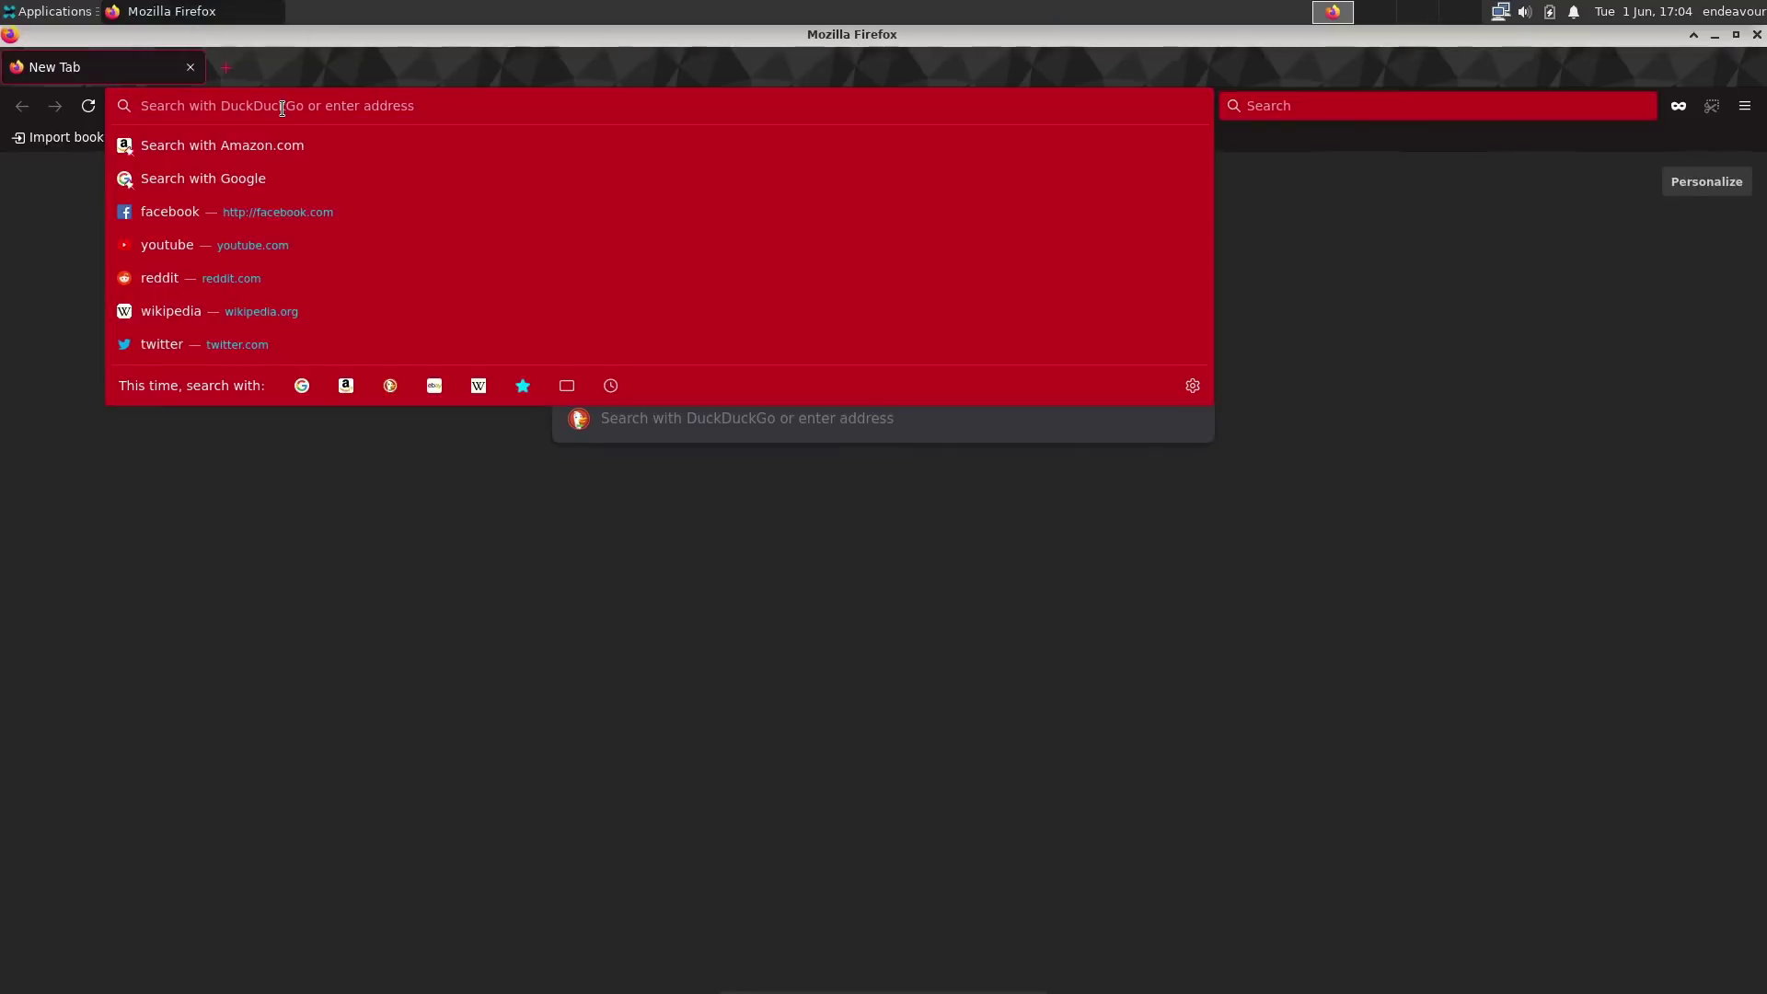
{"action": "type", "text": "facebook.com/"}
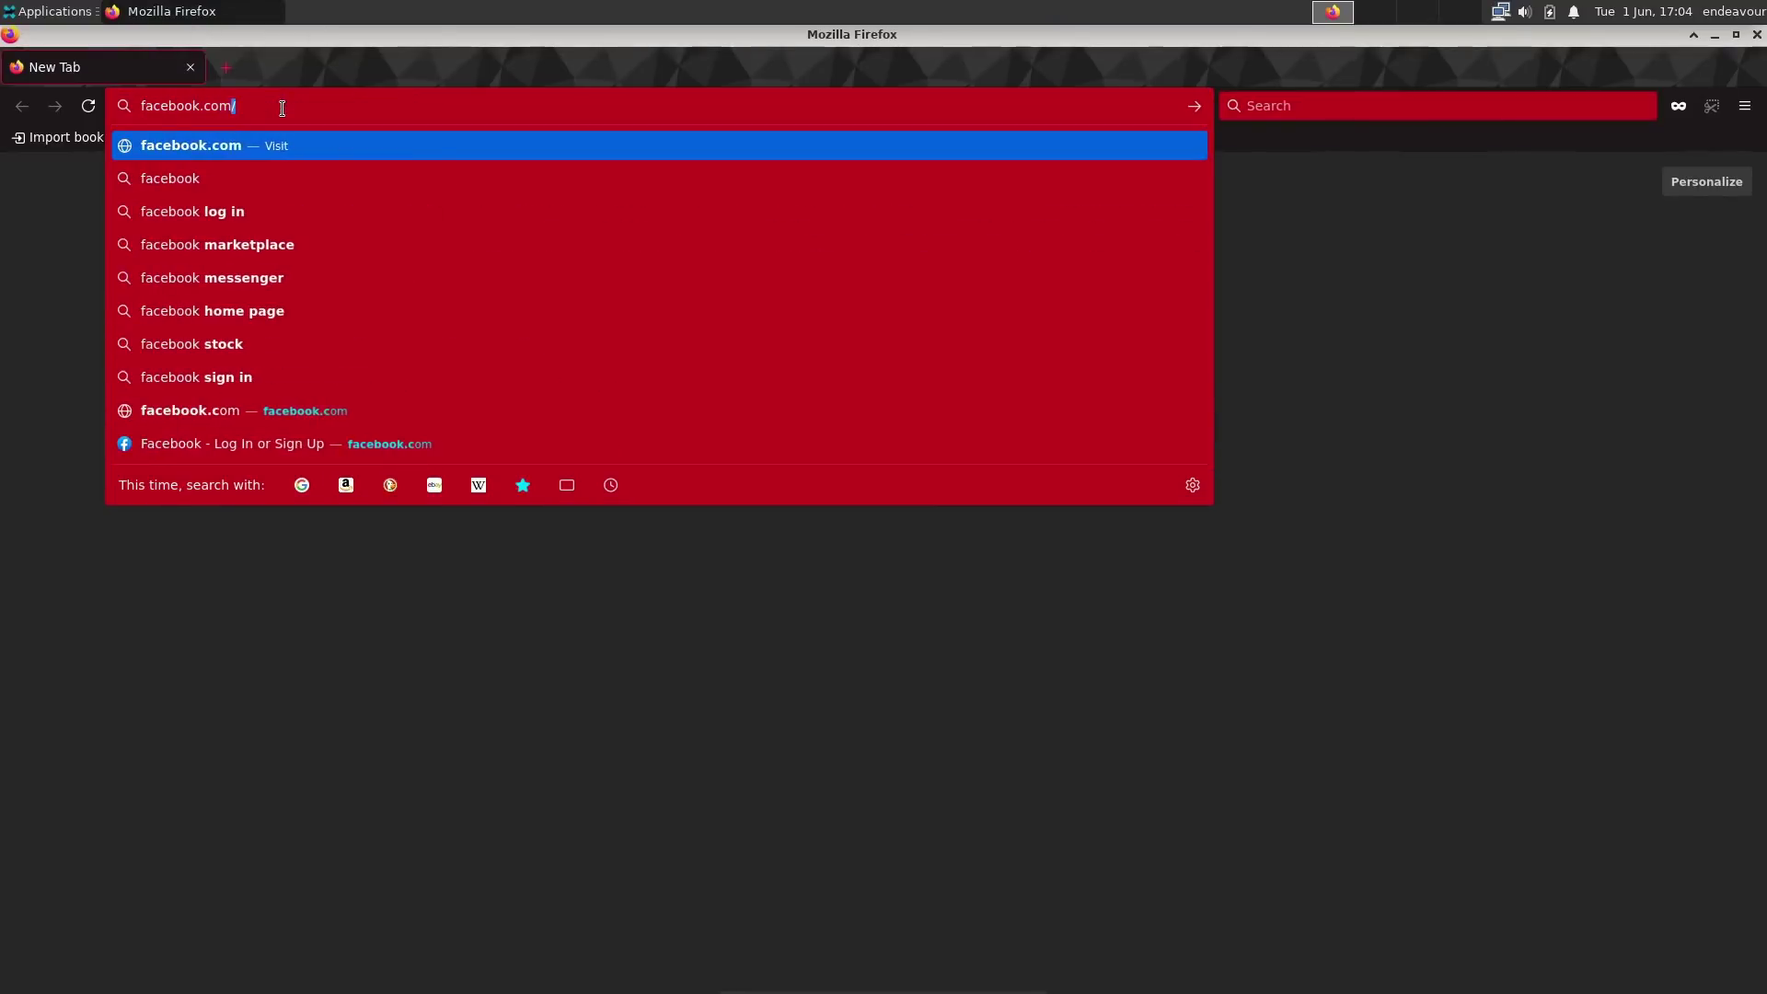
{"action": "key", "text": "Return"}
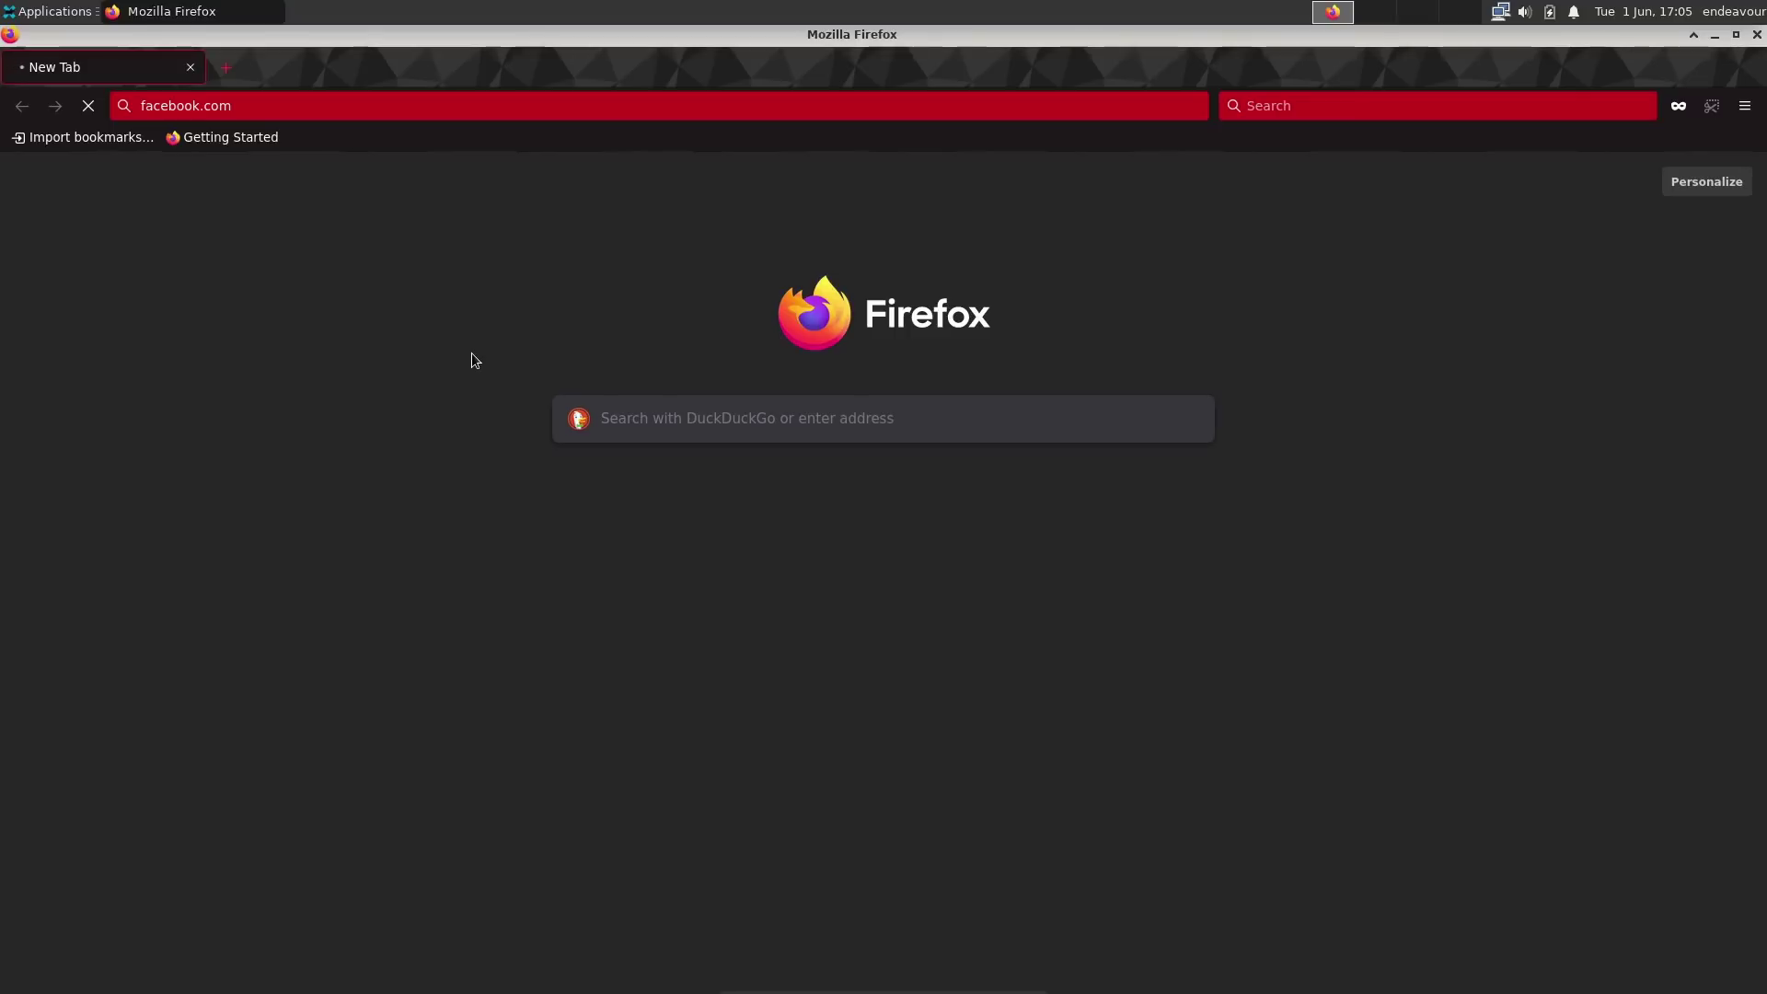
- Open an extra new tab, then continue the Facebook tab past the HTTPS-Only alert to the HTTP site
{"action": "left_click", "coordinate": [221, 70]}
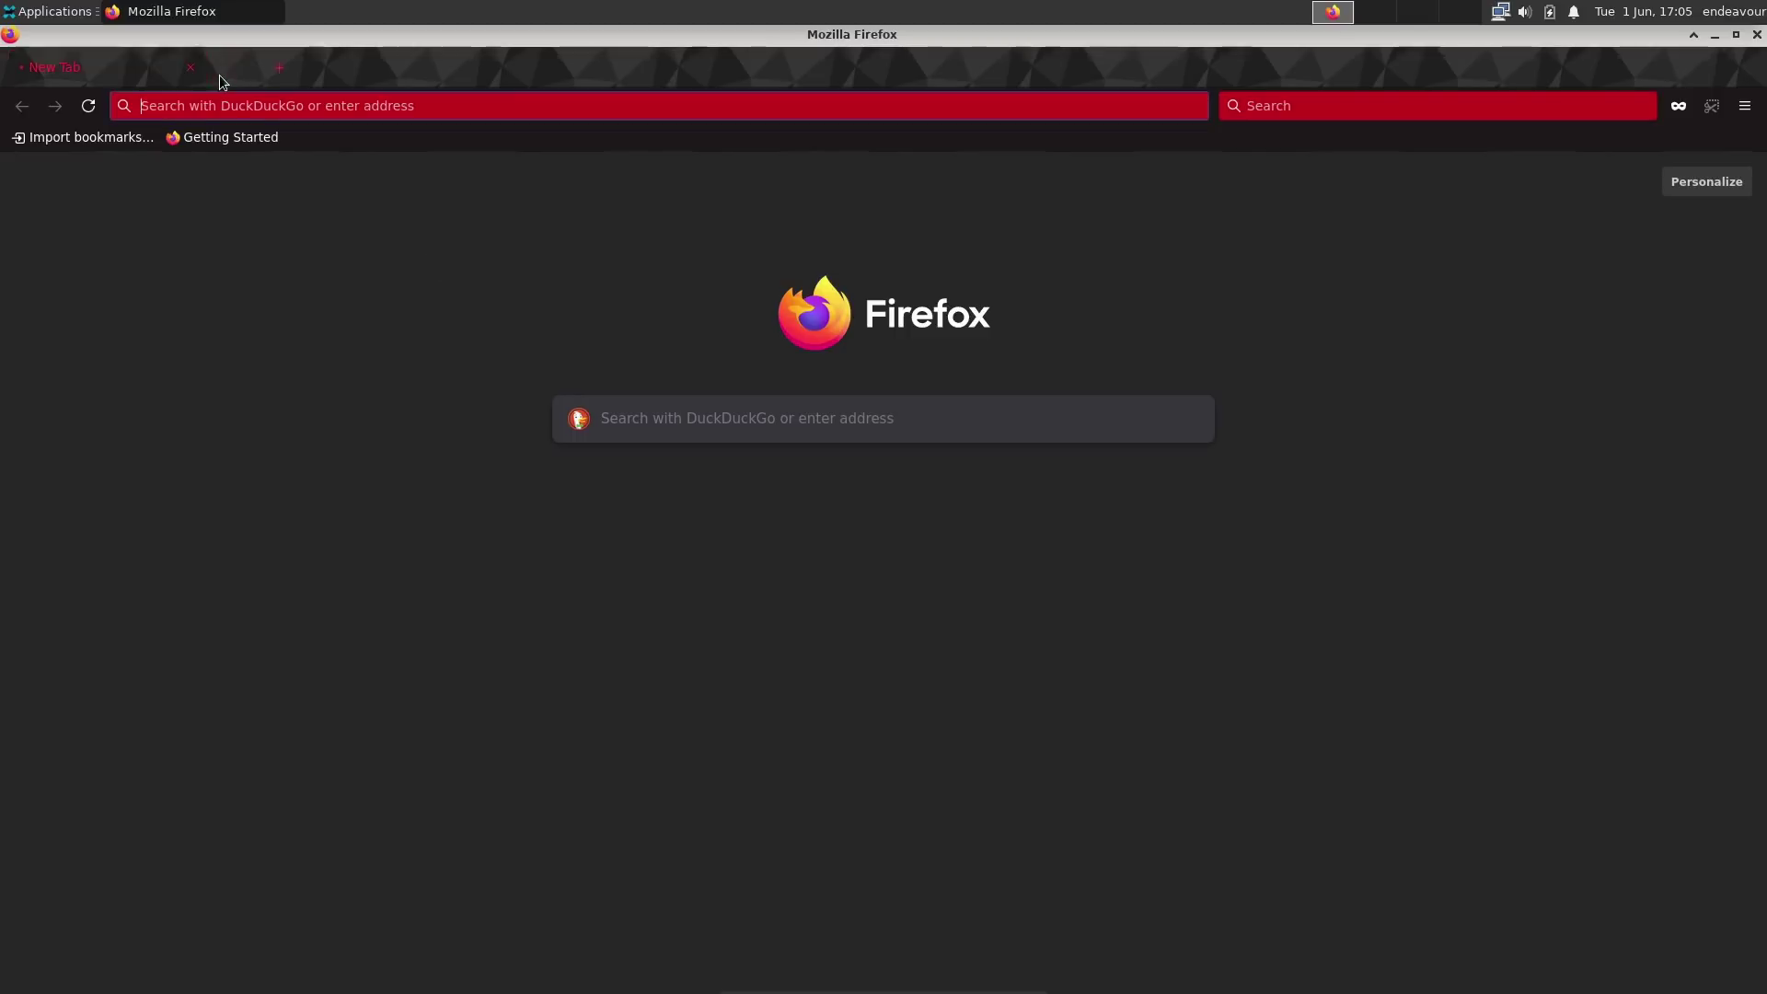
{"action": "left_click", "coordinate": [68, 69]}
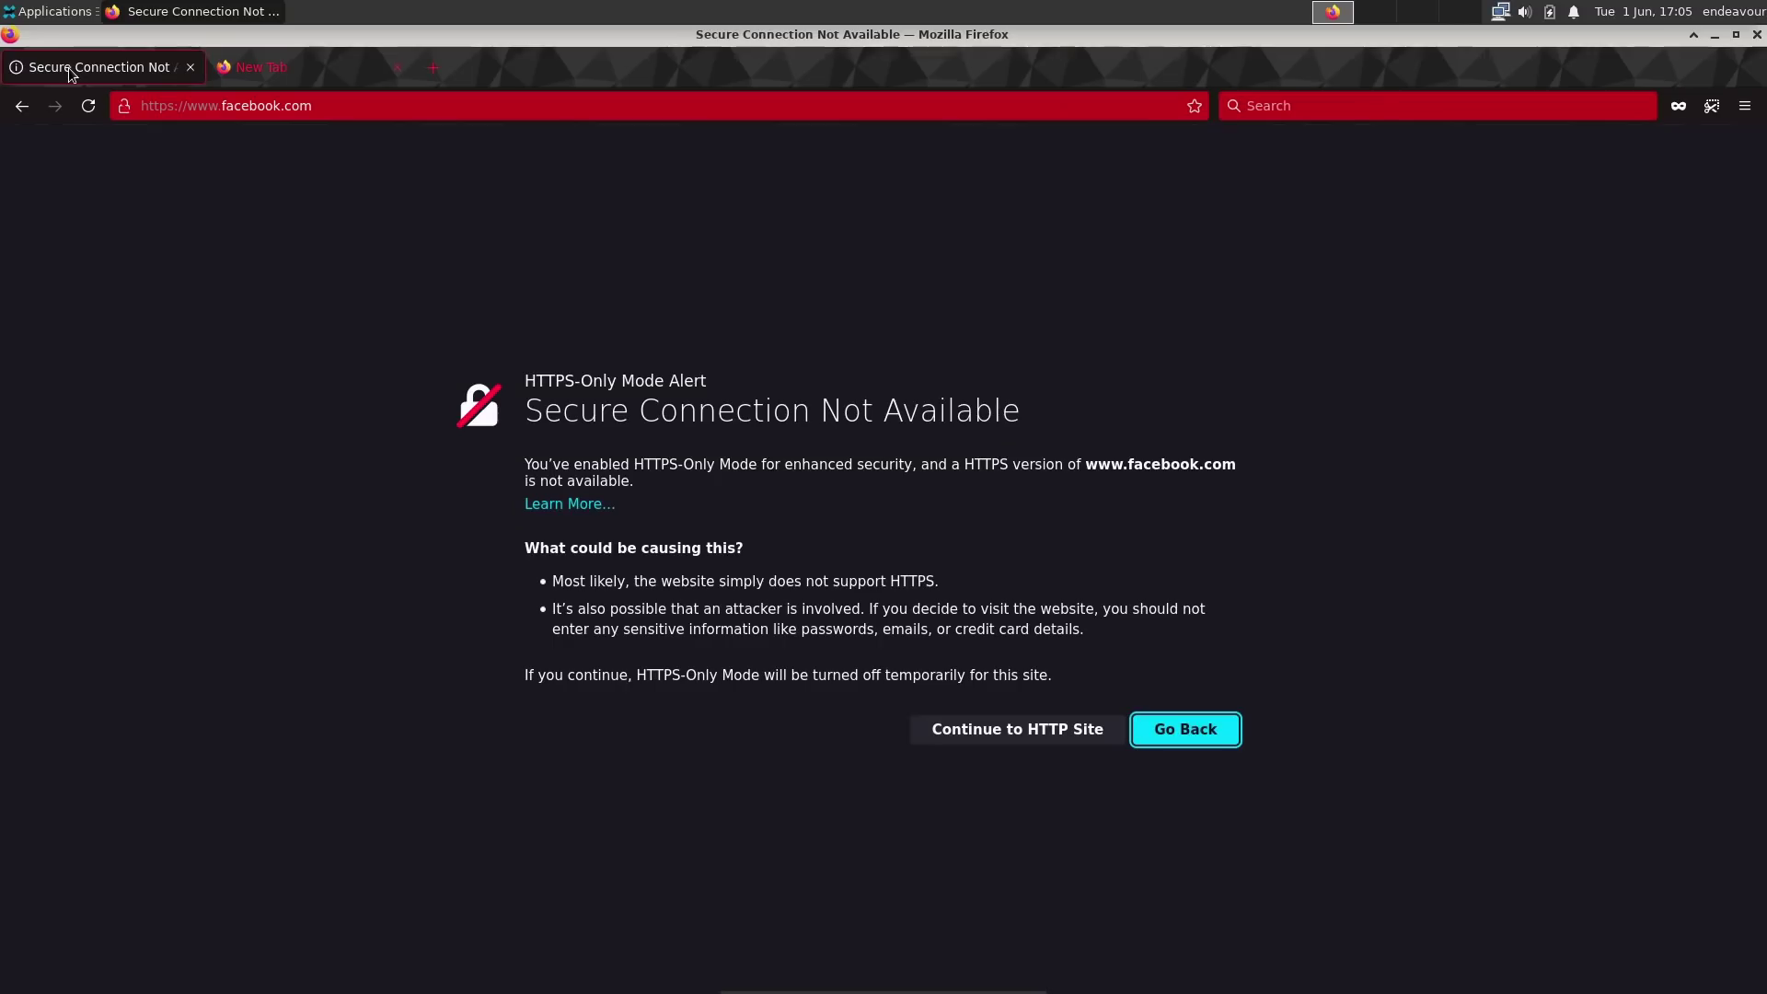
{"action": "left_click", "coordinate": [1099, 736]}
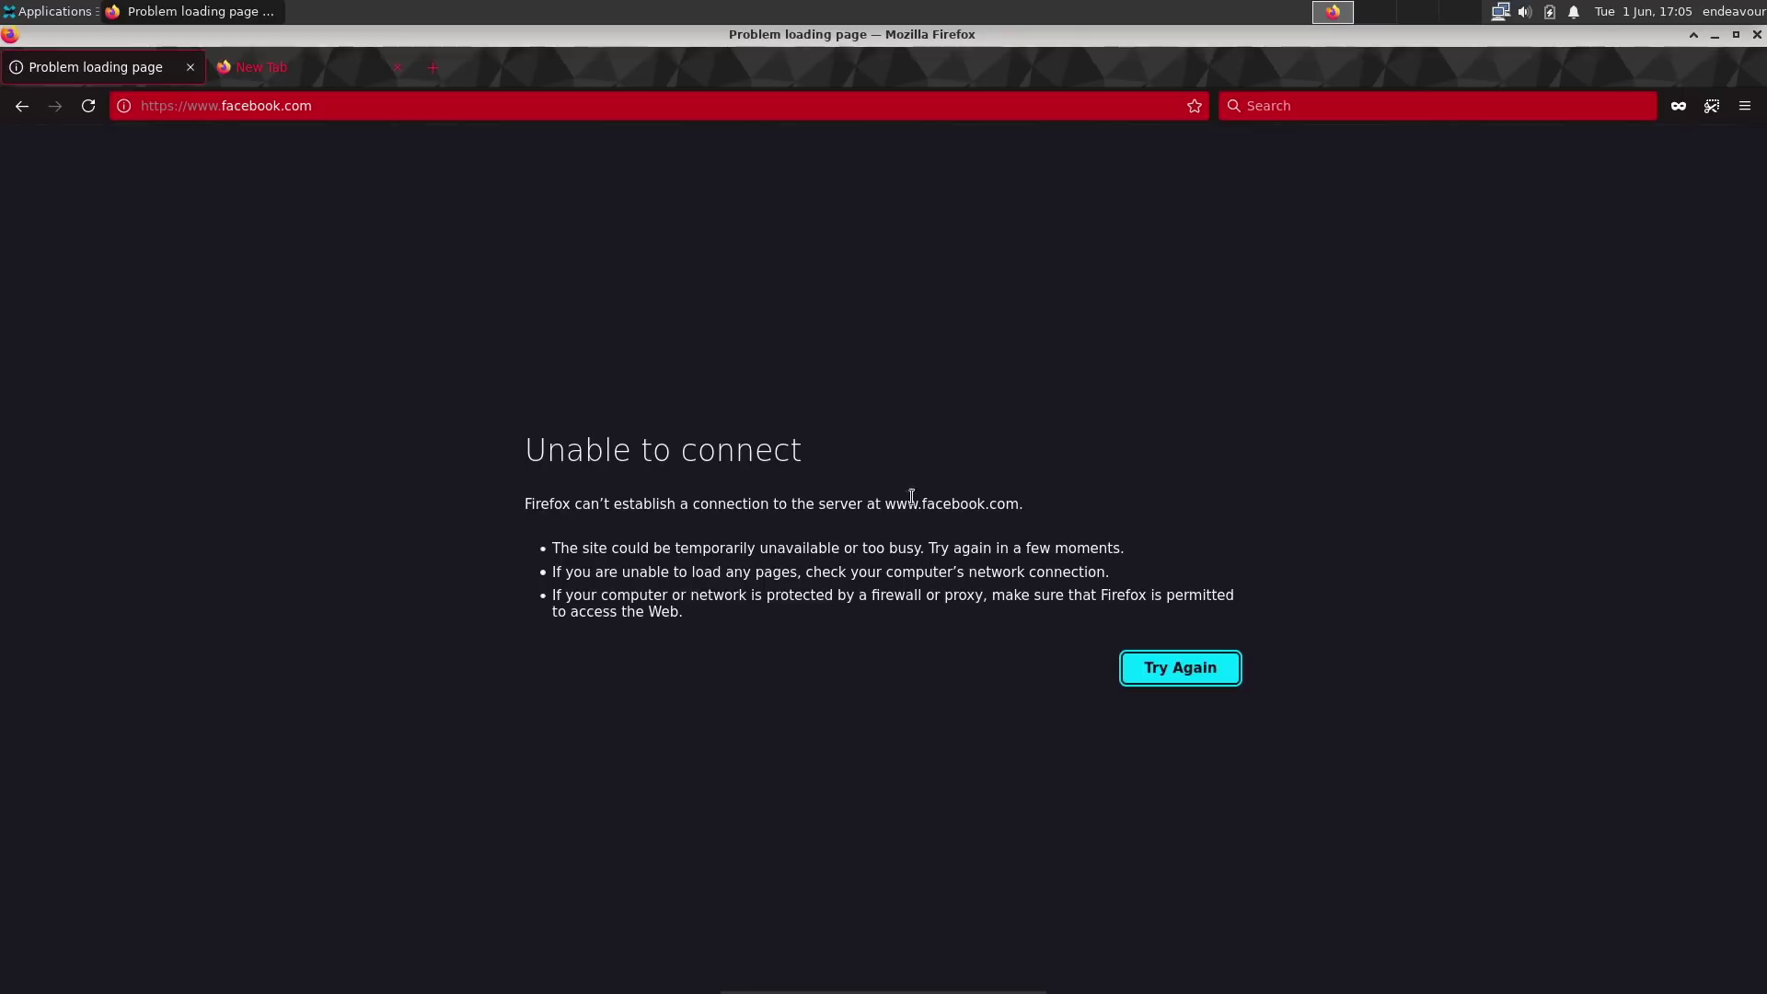
- Switch to the empty New Tab, leaving Facebook on its Problem loading page
{"action": "left_click", "coordinate": [293, 62]}
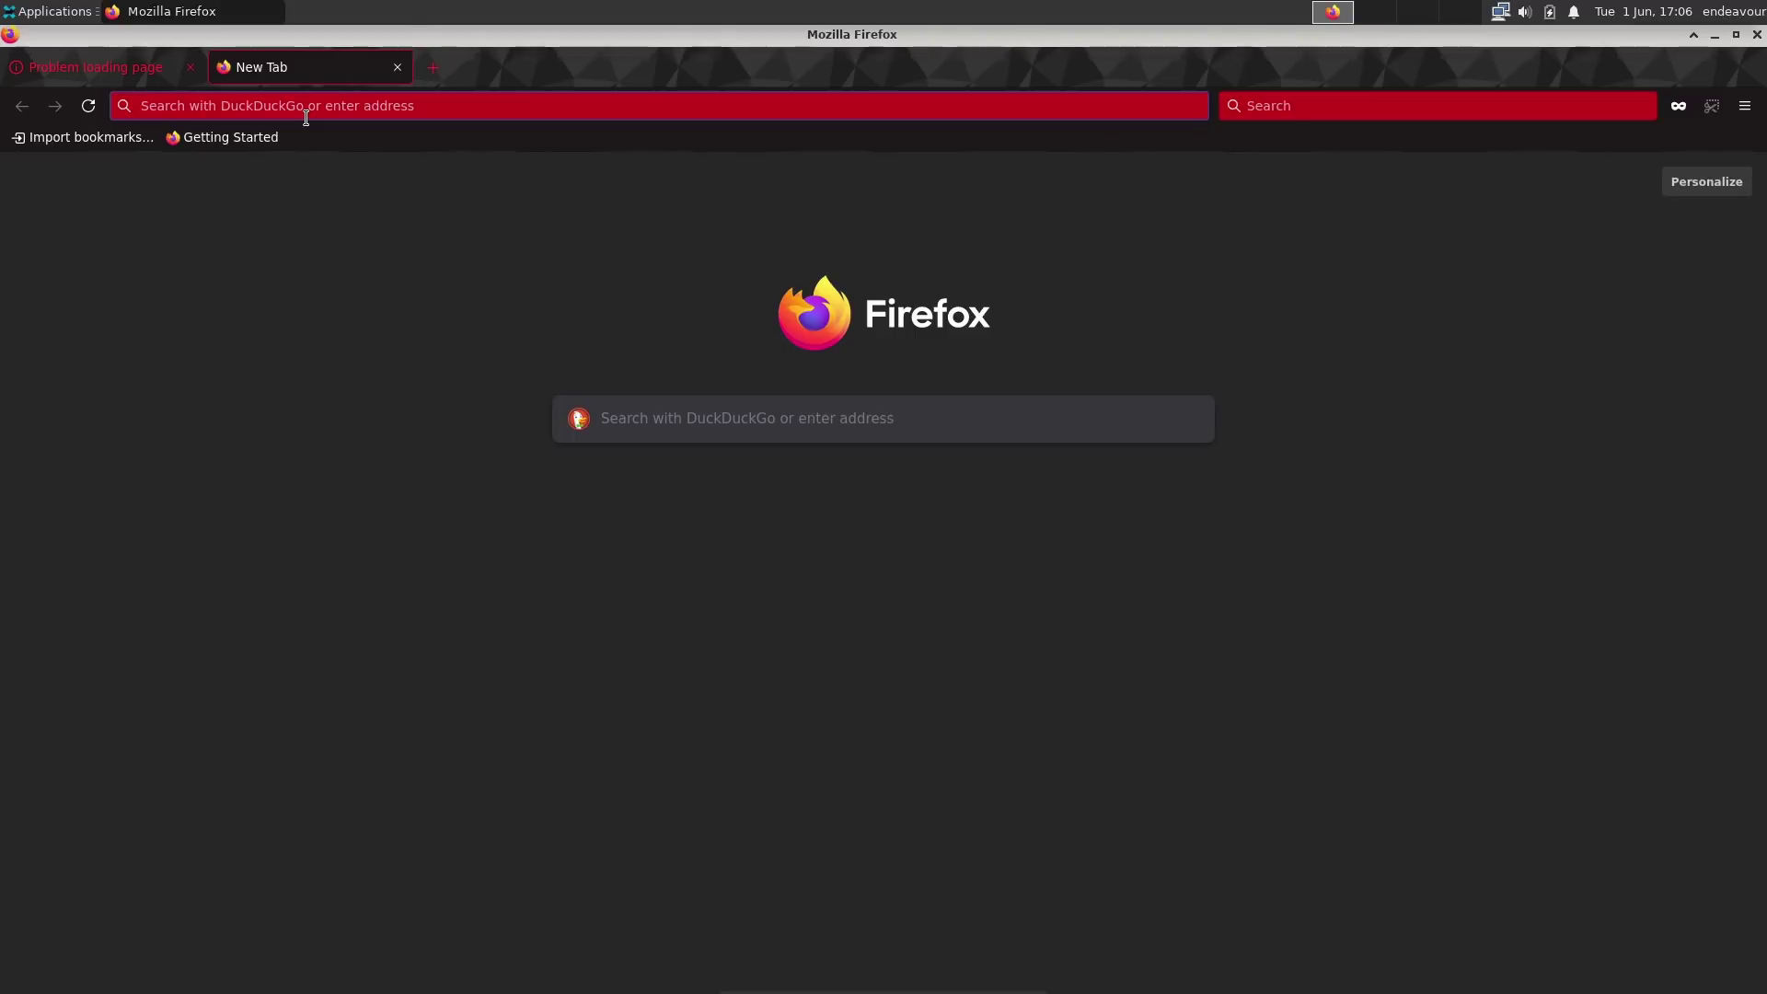
- Close the Firefox window to get the prompt about closing 2 tabs
{"action": "left_click", "coordinate": [1757, 34]}
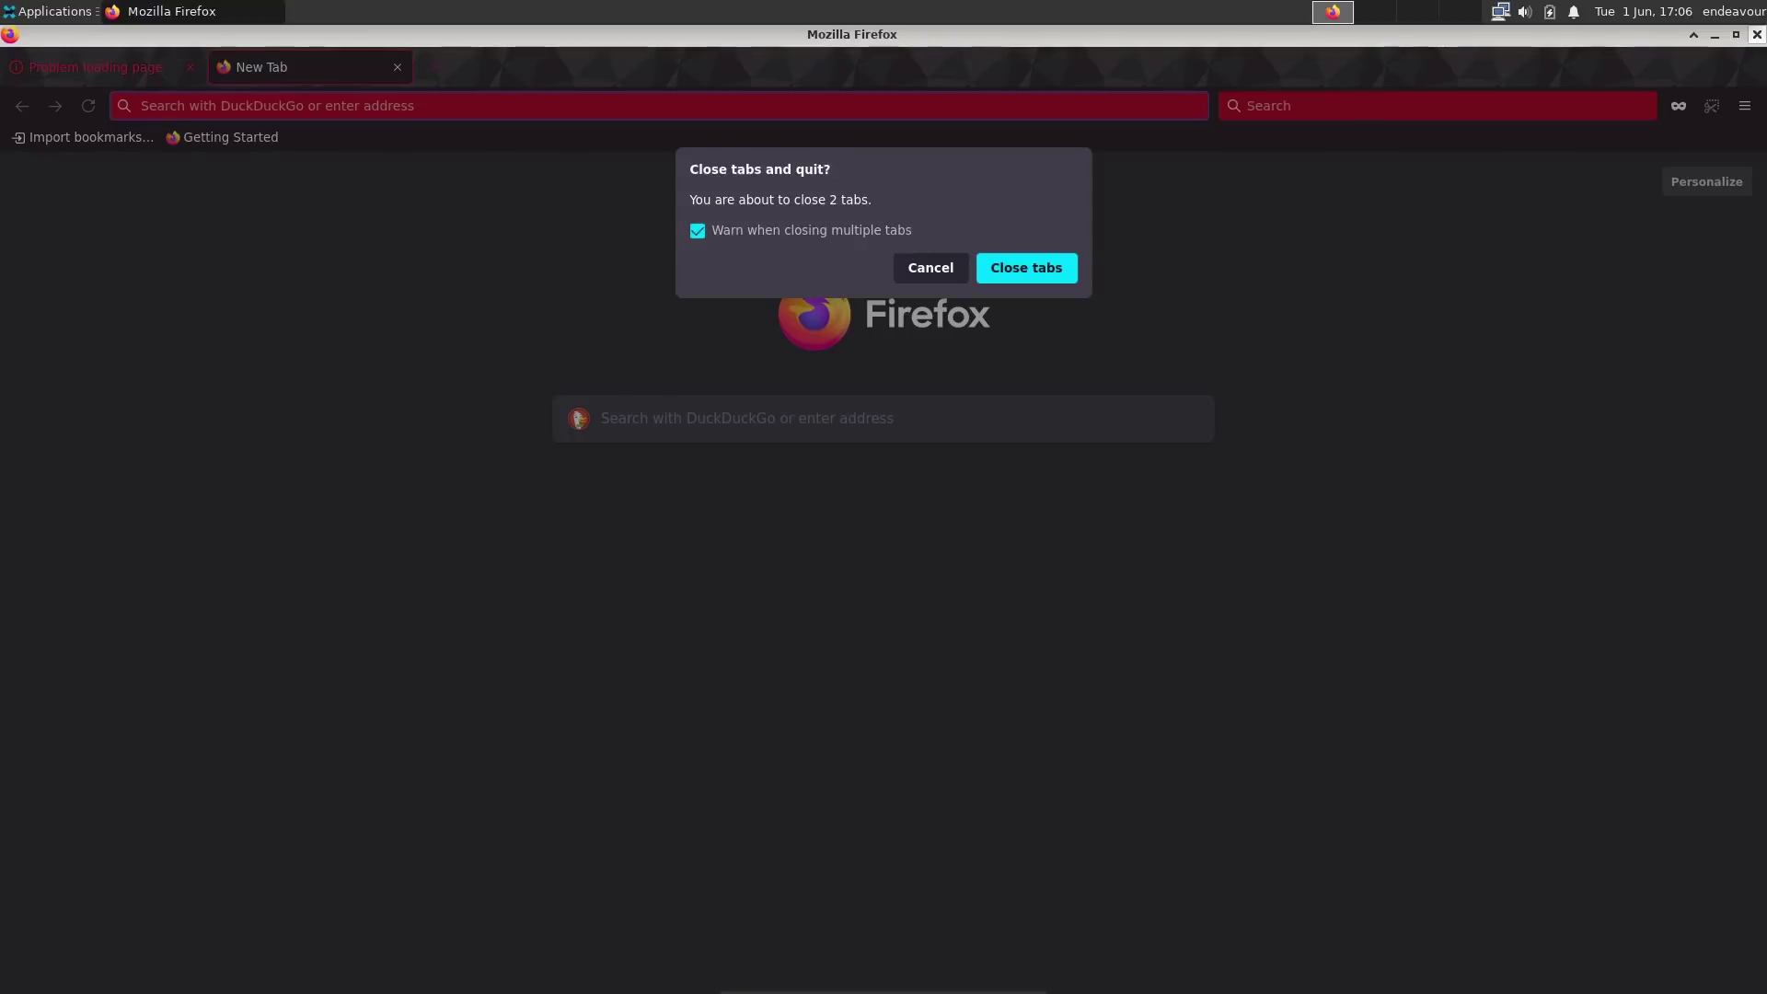